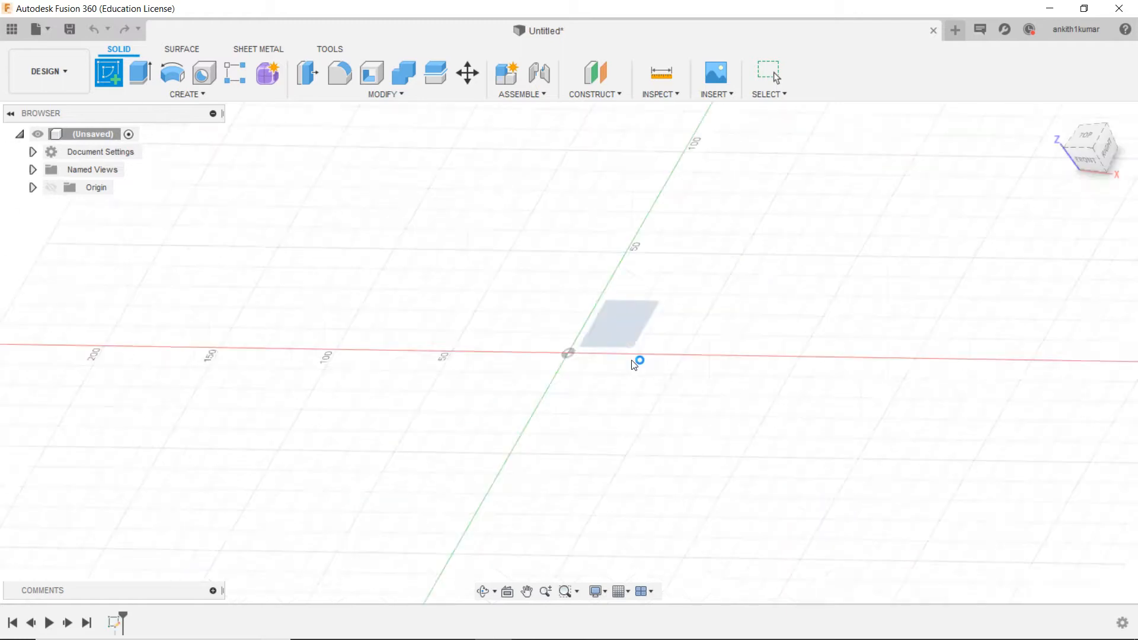
# Step: Draw a rectangle 150 mm high and 70 mm wide from the origin and finish the sketch
pyautogui.click(140, 72)
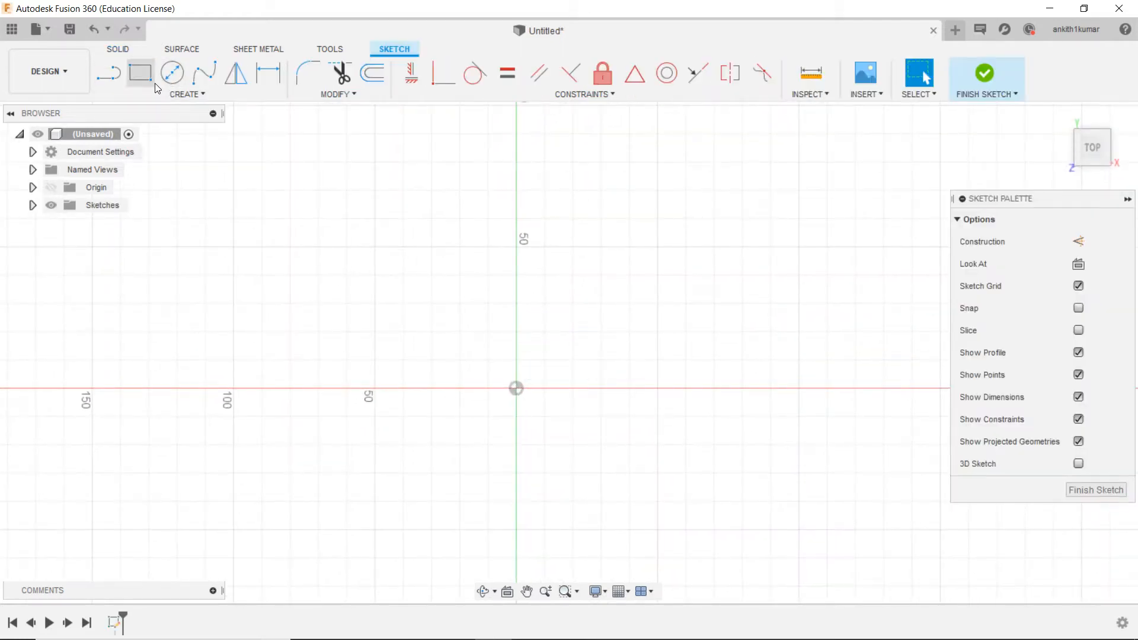
pyautogui.click(513, 389)
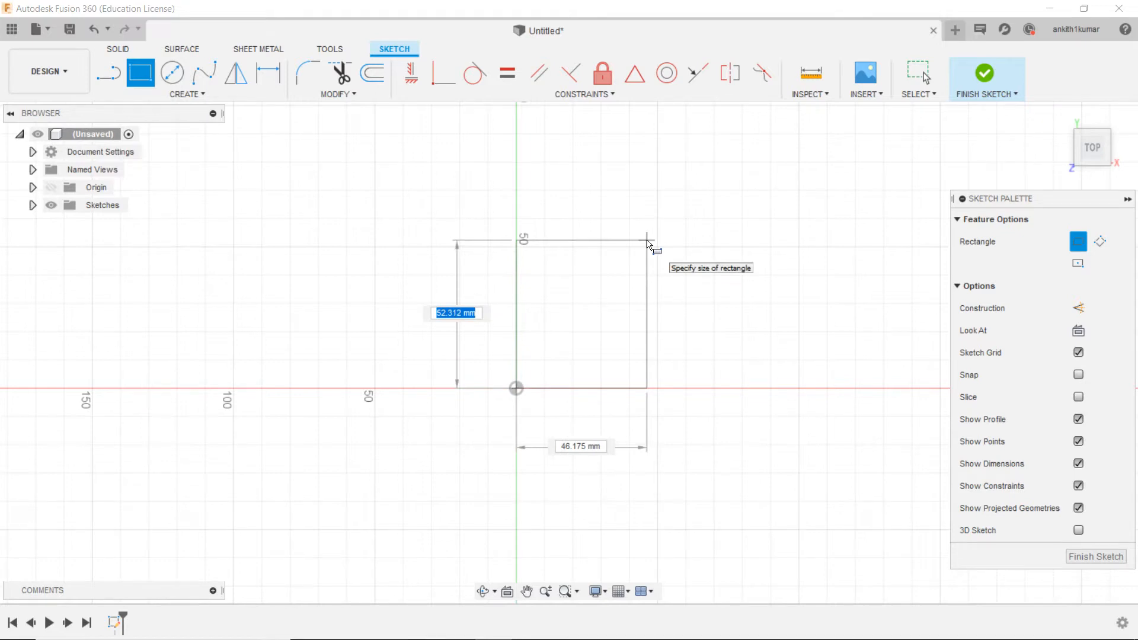
pyautogui.write('150')
pyautogui.press('Tab')
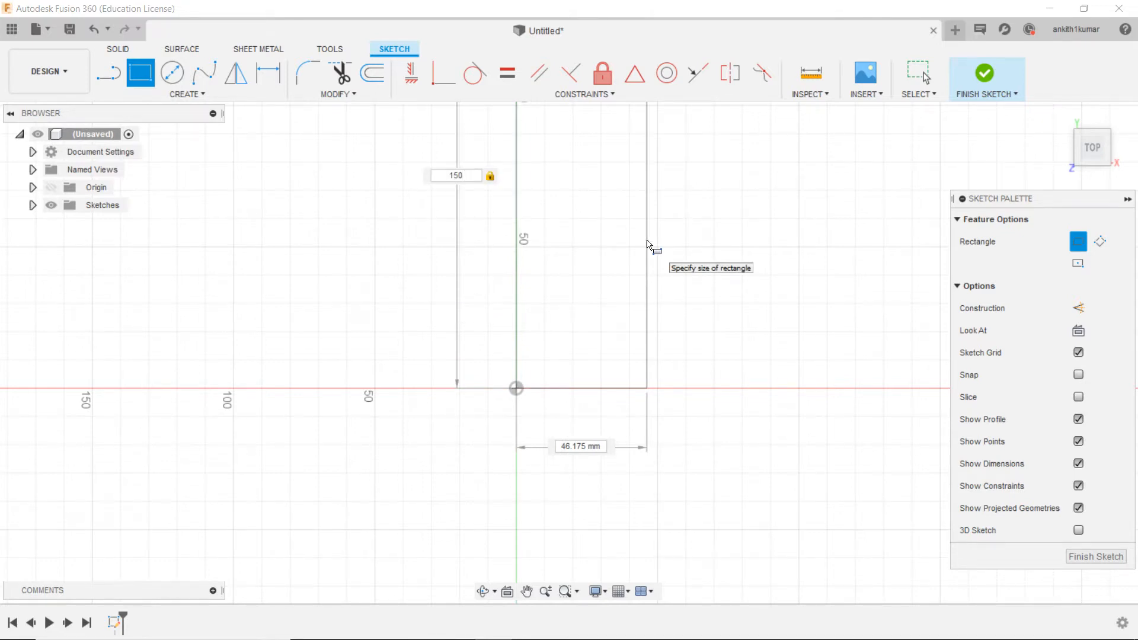
pyautogui.write('70')
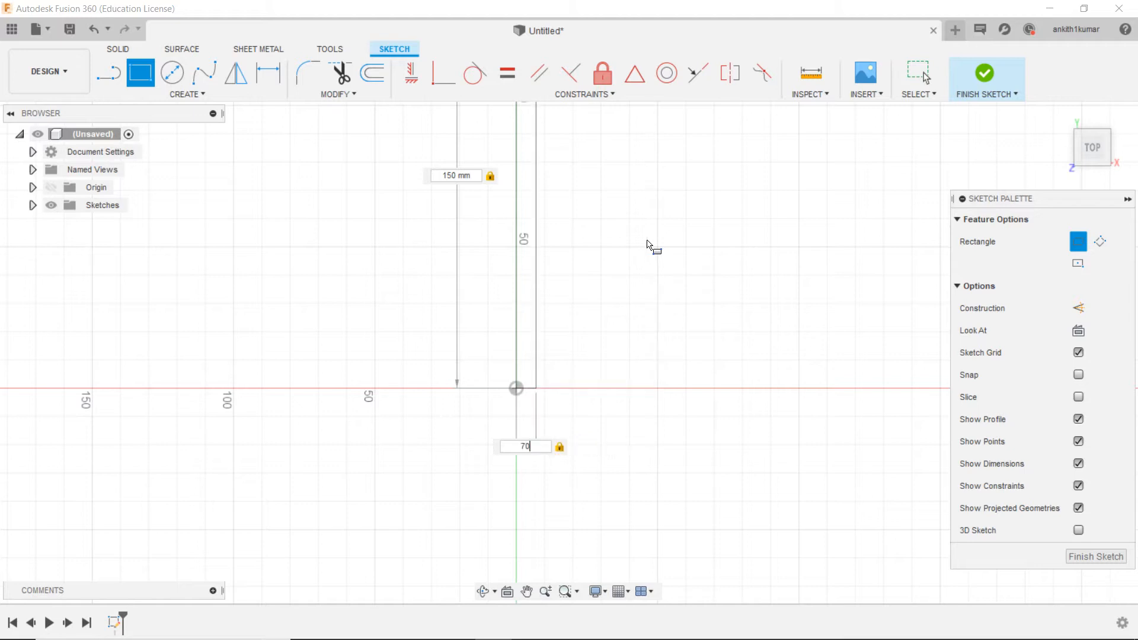
pyautogui.press('Return')
pyautogui.scroll(-3, 648, 245)
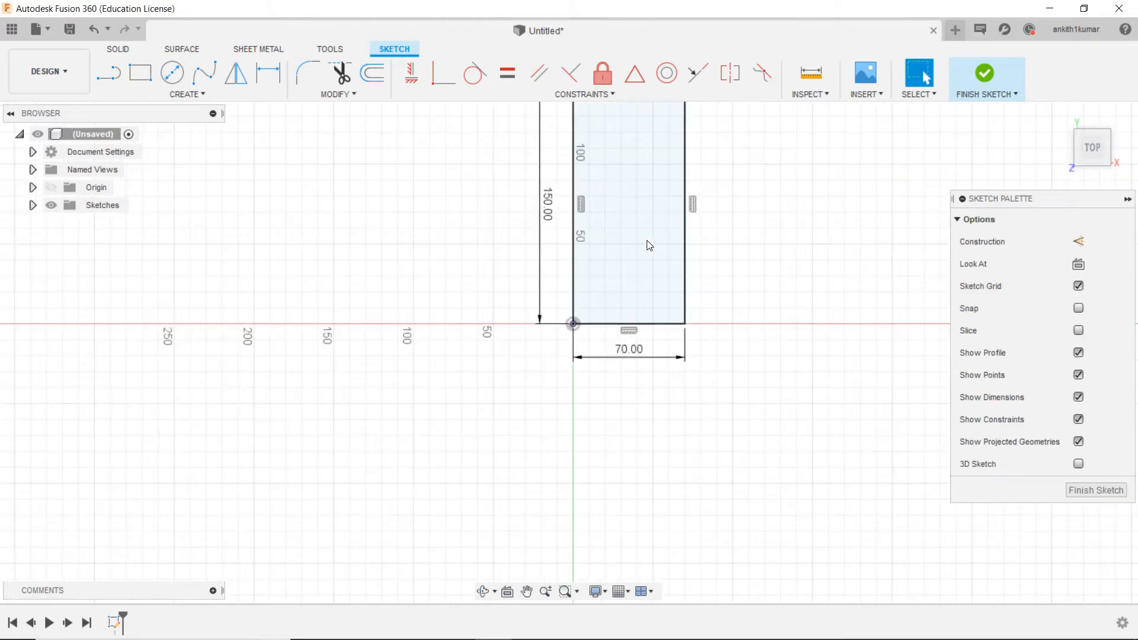
pyautogui.click(985, 71)
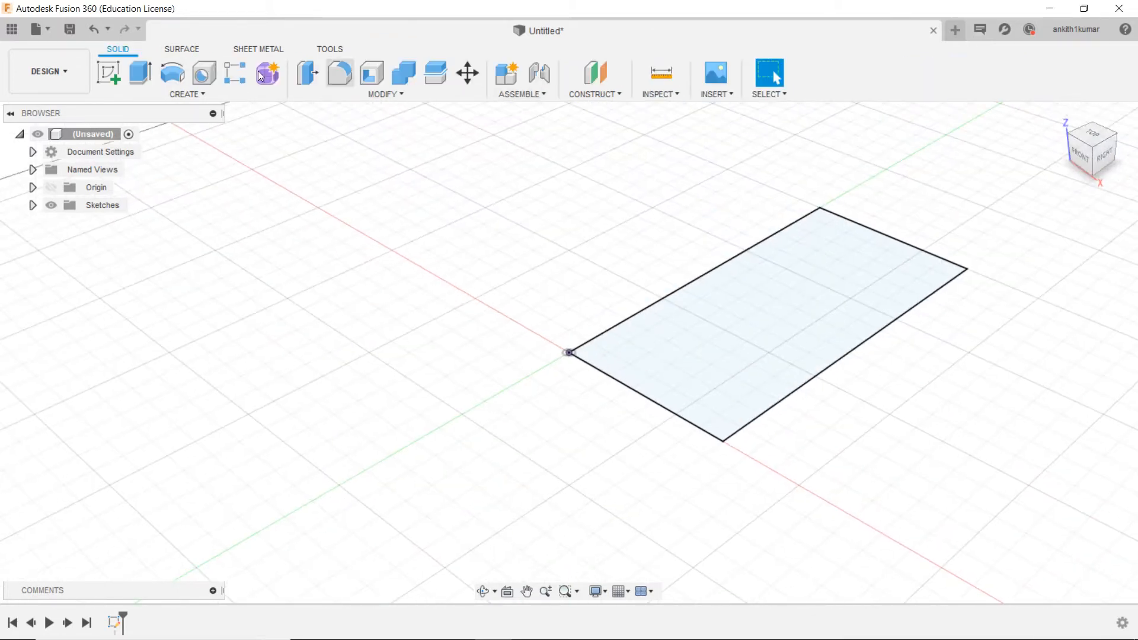
# Step: Extrude the rectangle upward as a new body to form a flat plate about 5 mm thick
pyautogui.click(151, 83)
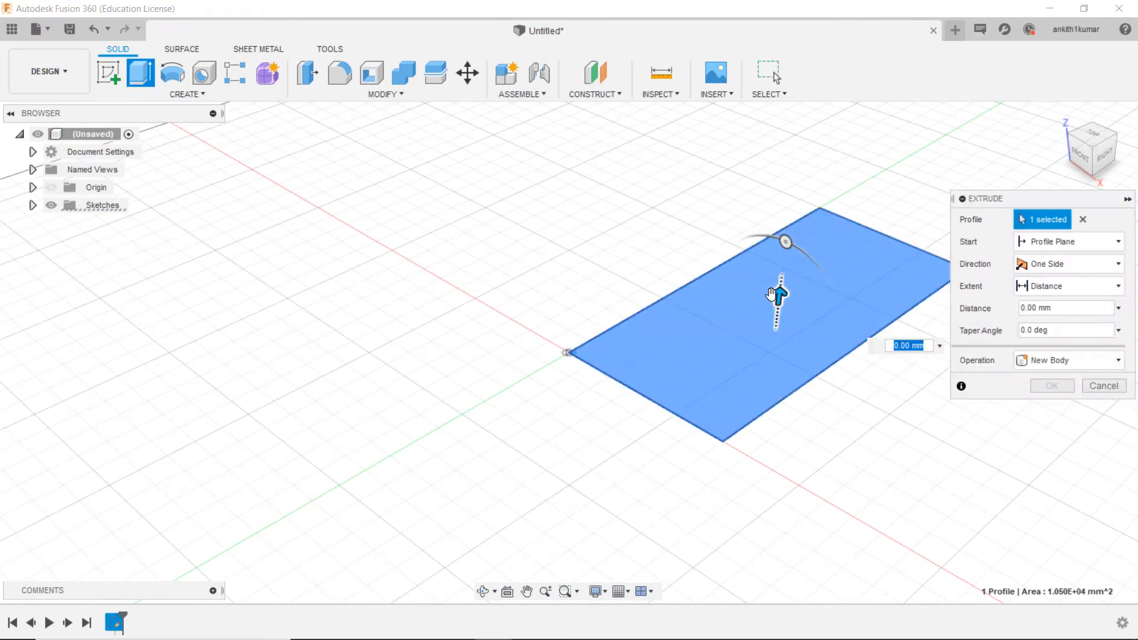
pyautogui.moveTo(772, 294); pyautogui.dragTo(772, 248)
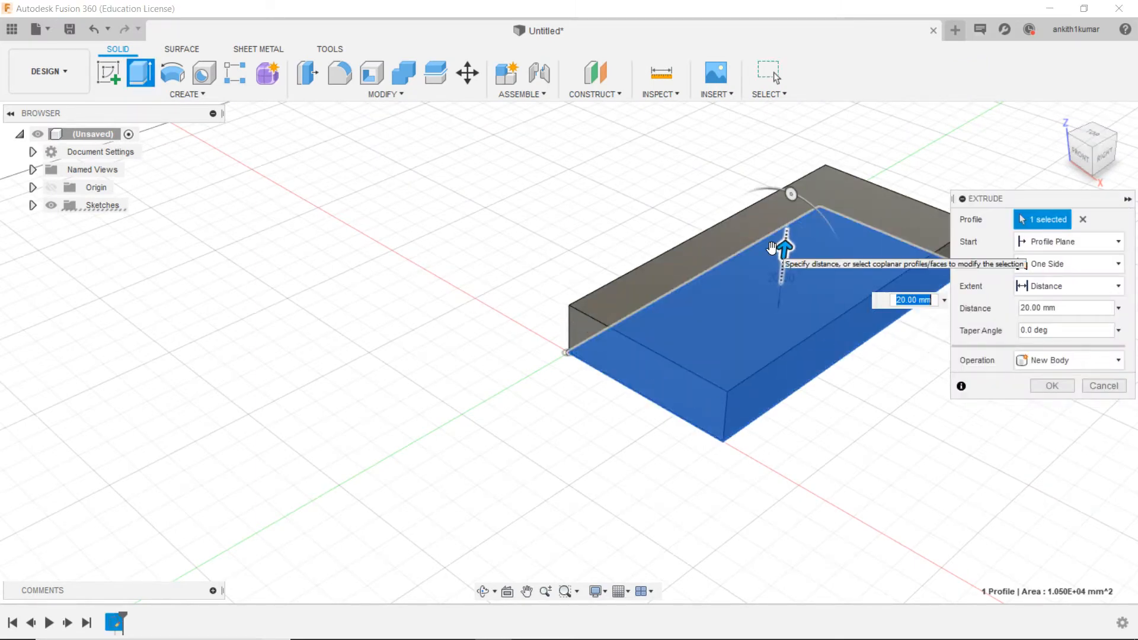
pyautogui.press('Return')
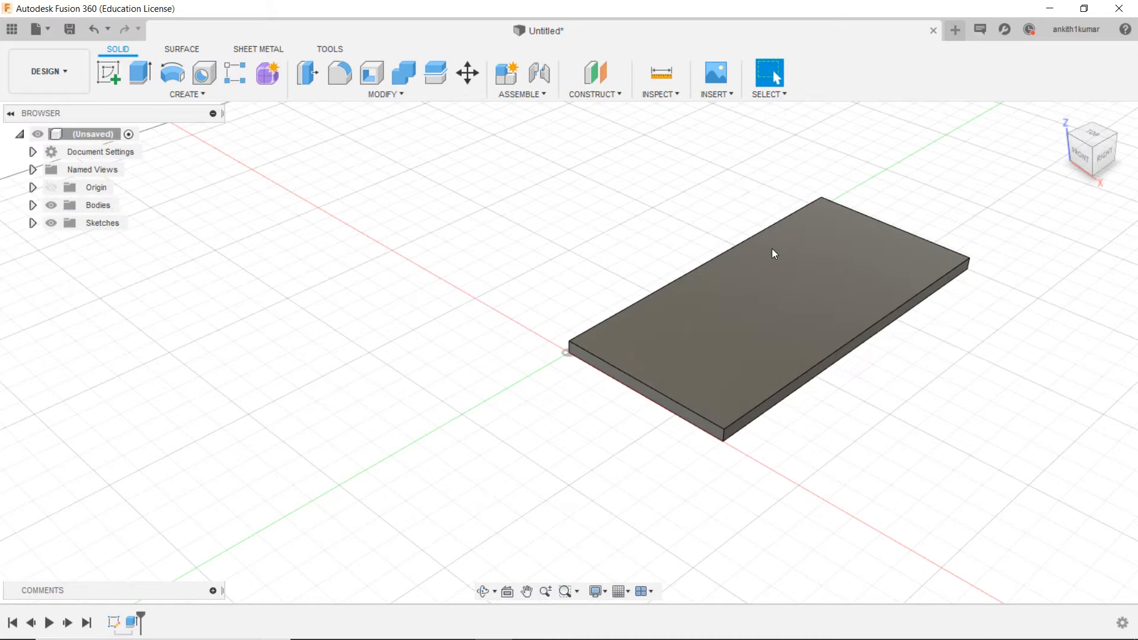
# Step: Start a new sketch on the narrow front face of the plate
pyautogui.scroll(3, 772, 248)
pyautogui.scroll(-3, 773, 249)
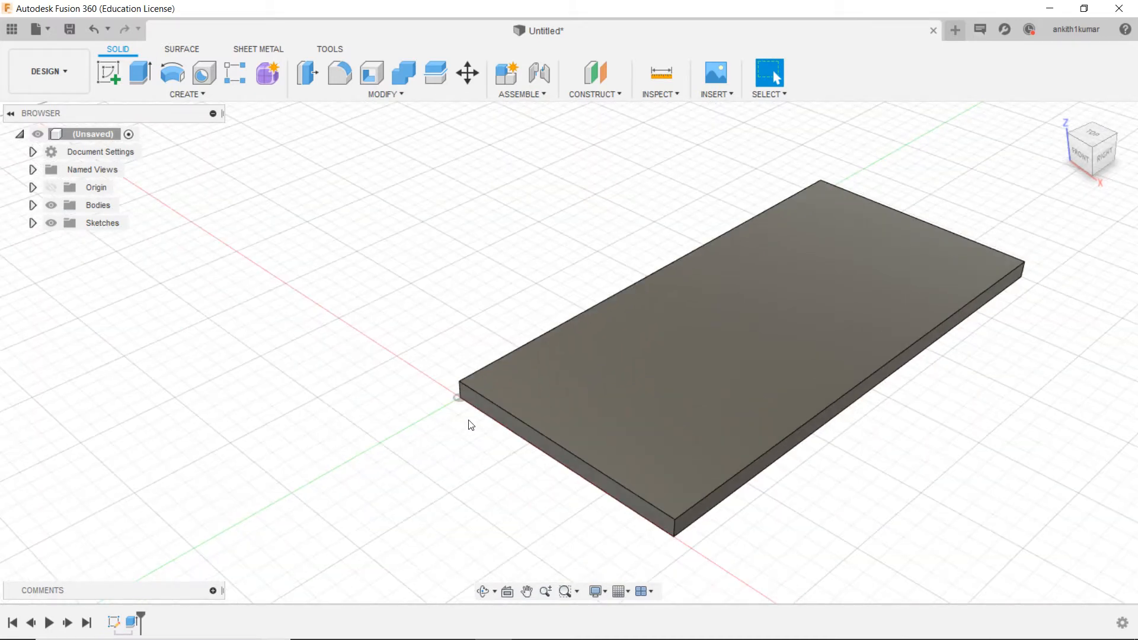
pyautogui.scroll(3, 482, 414)
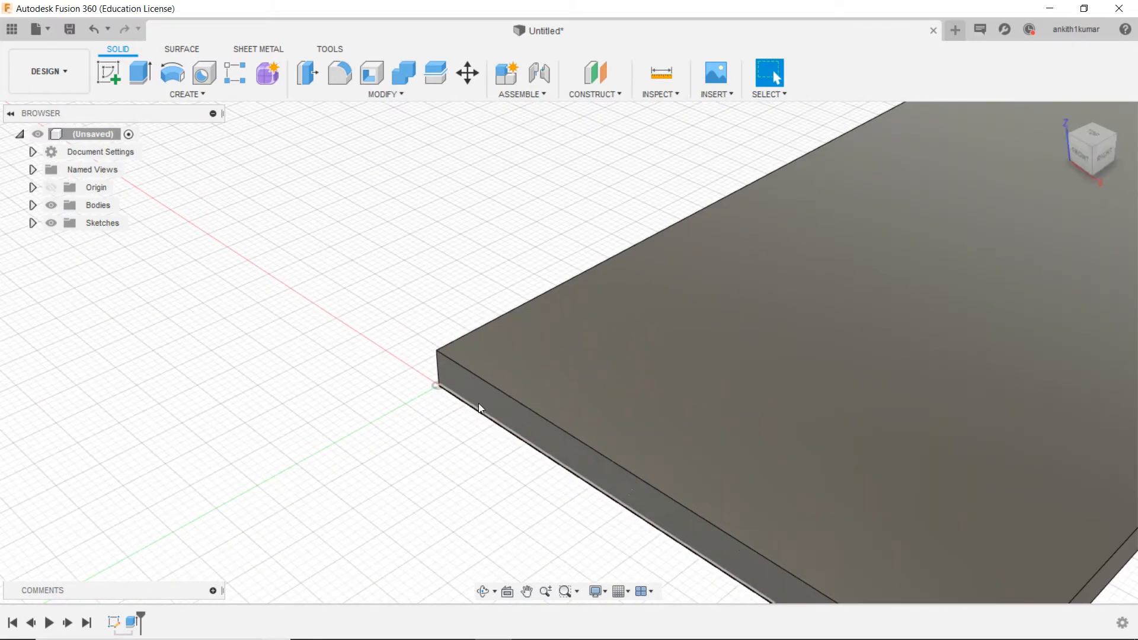
pyautogui.click(475, 387)
pyautogui.rightClick(474, 387)
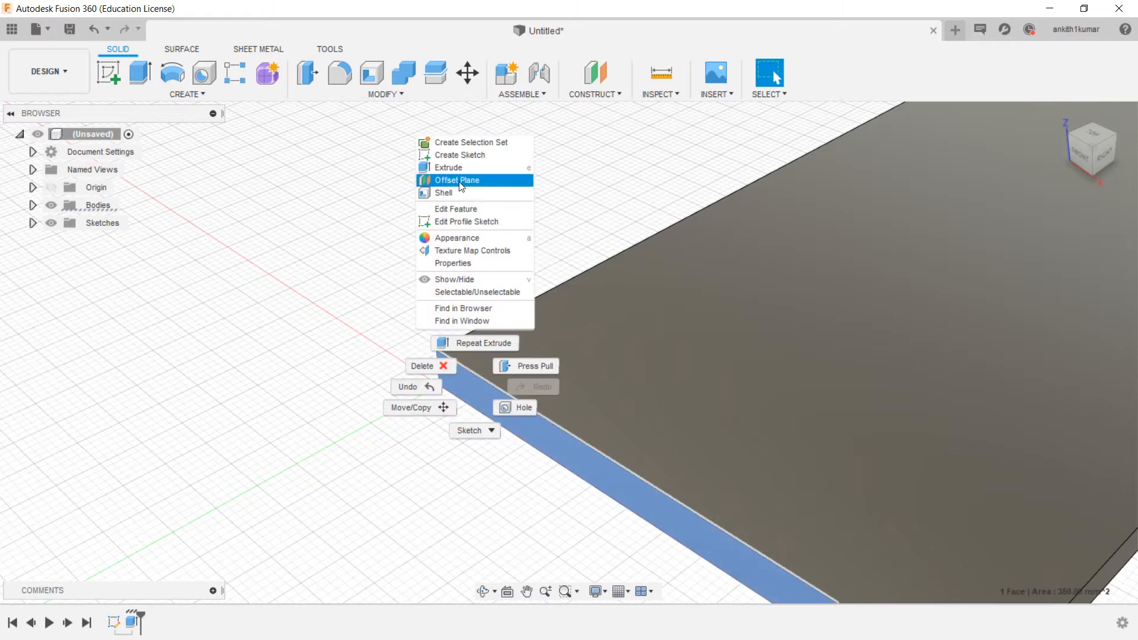
pyautogui.click(460, 155)
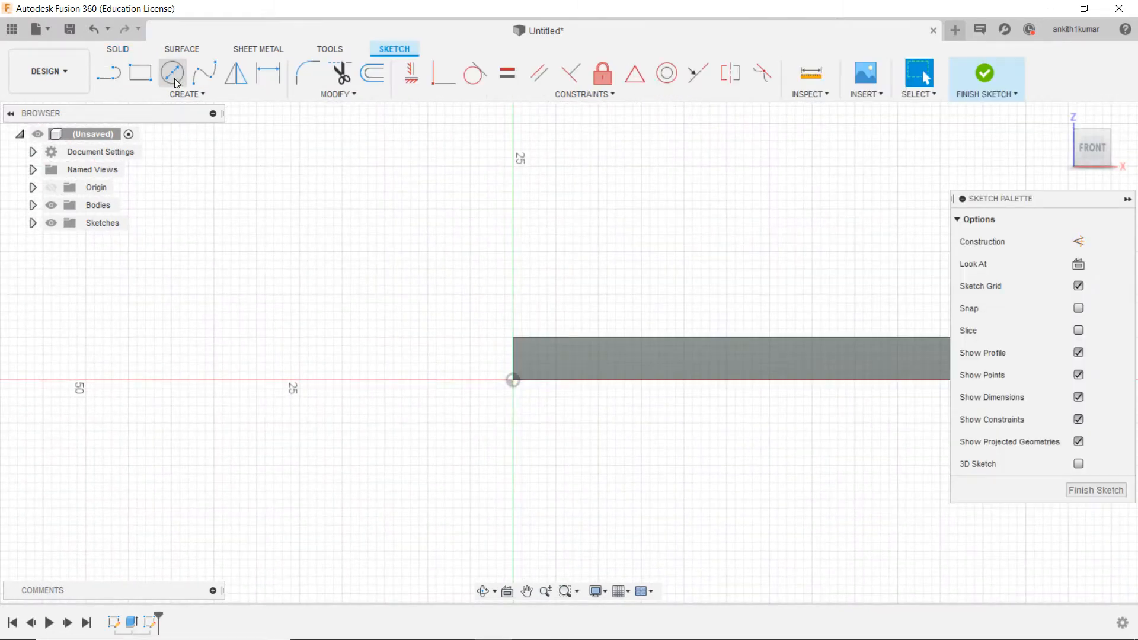
pyautogui.click(177, 84)
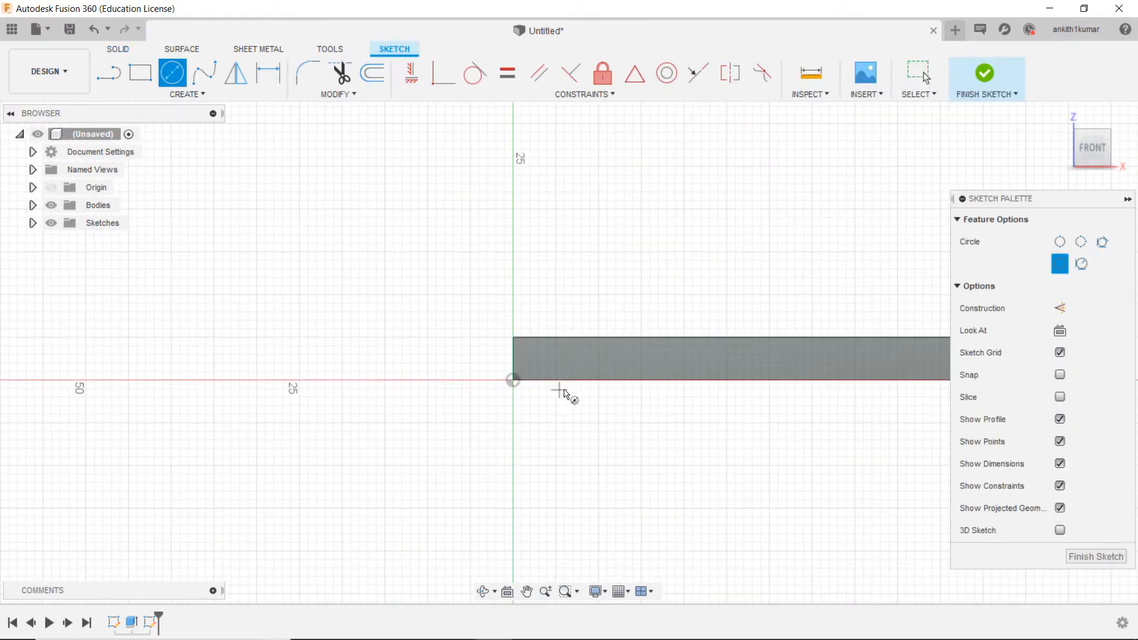
pyautogui.click(511, 321)
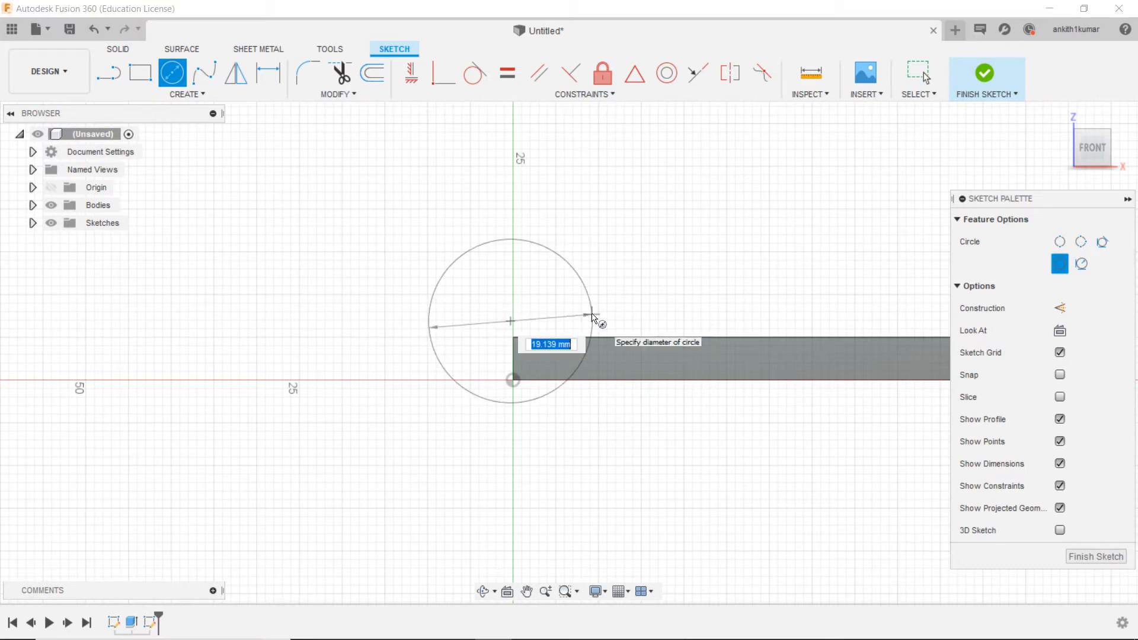
pyautogui.press('Escape')
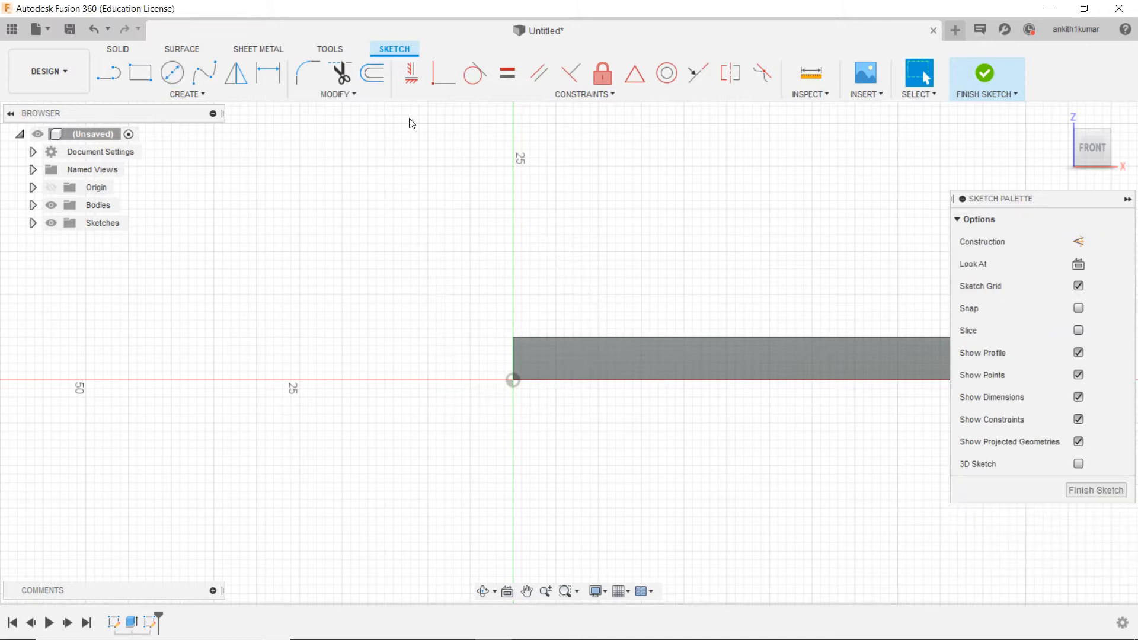
# Step: Draw a 12 mm diameter circle centred on the vertical axis, just above the plate's upper corner
pyautogui.click(172, 72)
pyautogui.scroll(3, 527, 347)
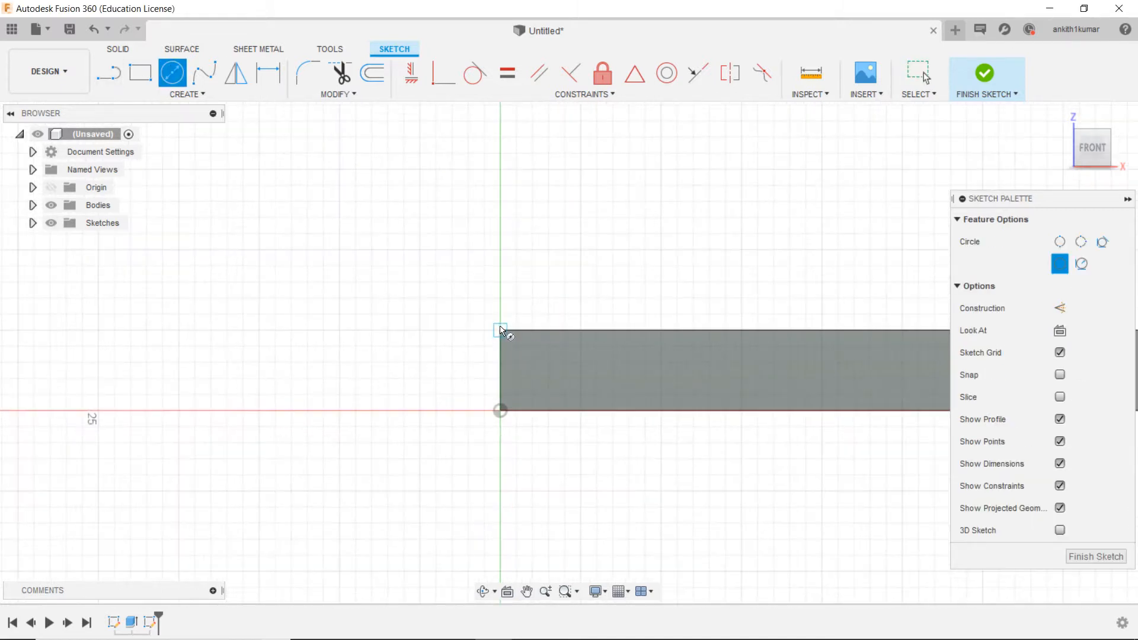
pyautogui.click(500, 293)
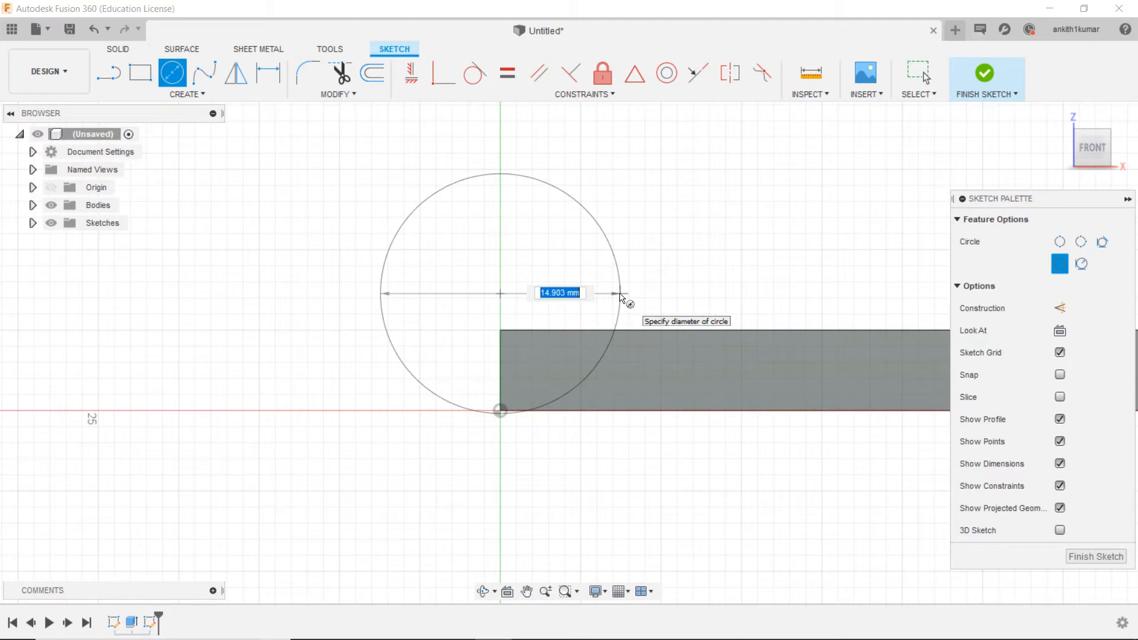
pyautogui.write('12')
pyautogui.press('Return')
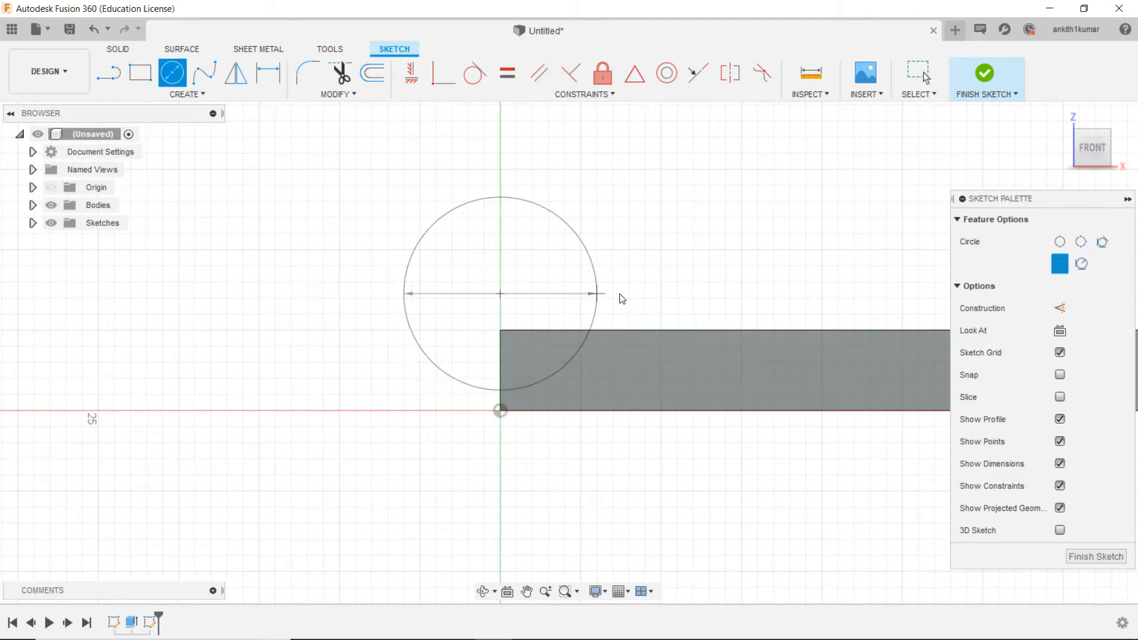
pyautogui.press('Escape')
# Step: Draw a 24 mm diameter circle concentric with the 12 mm circle
pyautogui.click(172, 72)
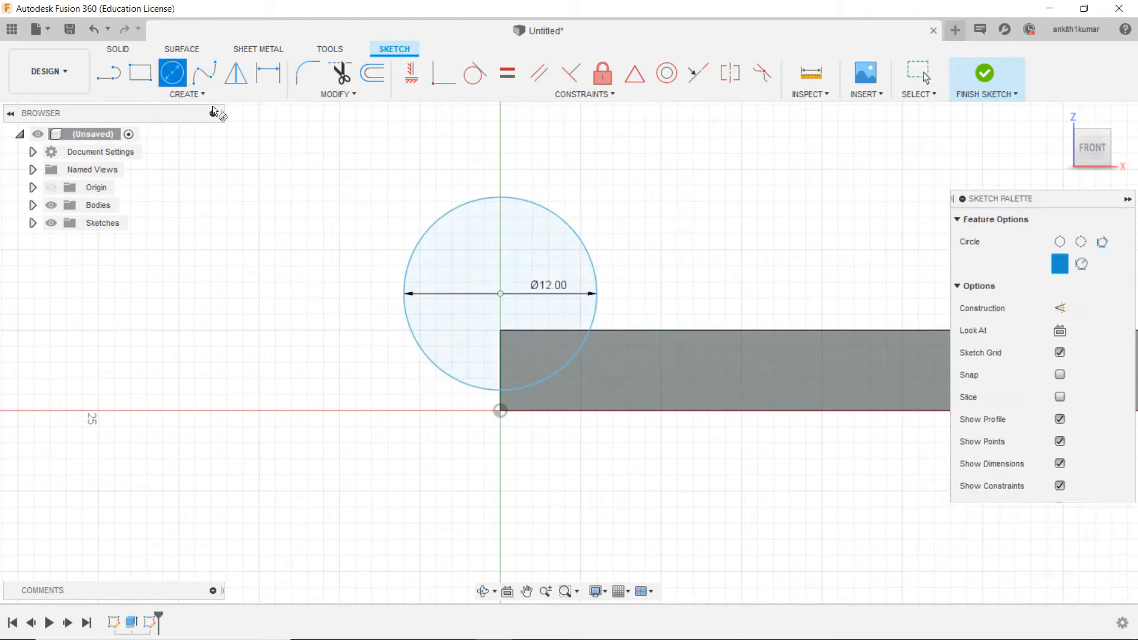
pyautogui.click(504, 297)
pyautogui.write('24')
pyautogui.press('Return')
pyautogui.press('Escape')
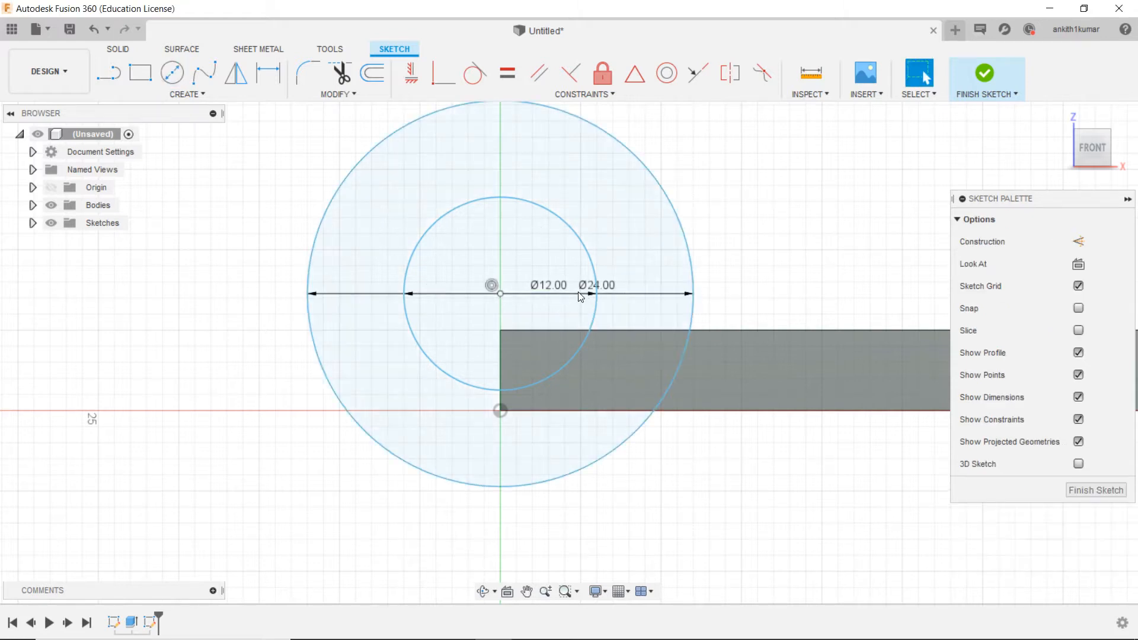
# Step: Dimension the circles' shared centre 7 mm above the plate's top edge and finish the sketch
pyautogui.scroll(-3, 580, 297)
pyautogui.click(268, 72)
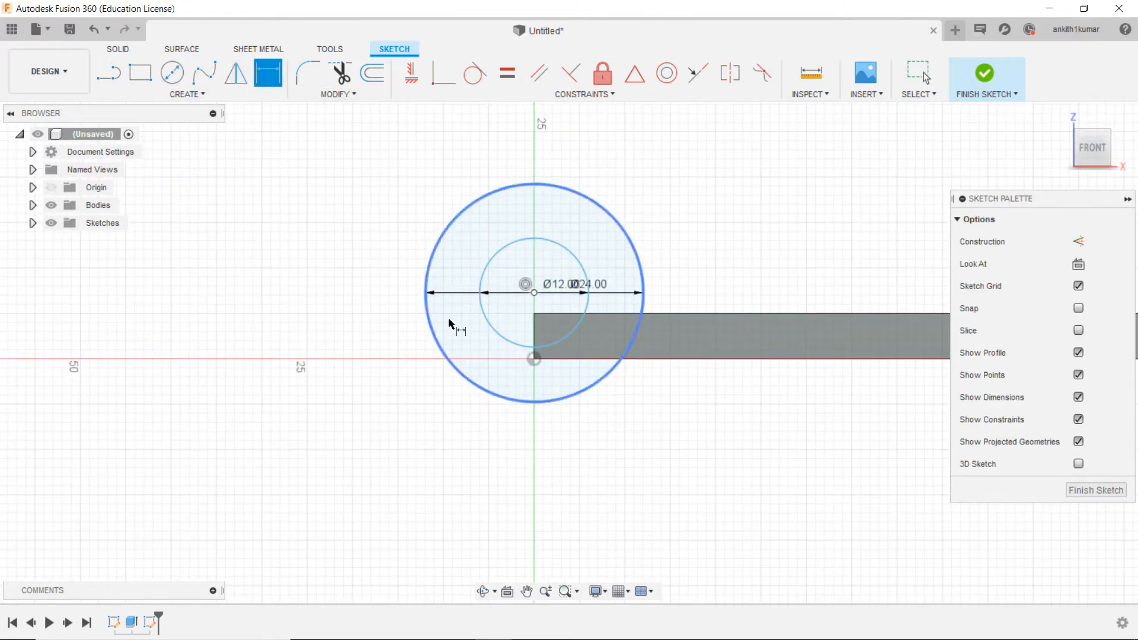
pyautogui.scroll(3, 462, 330)
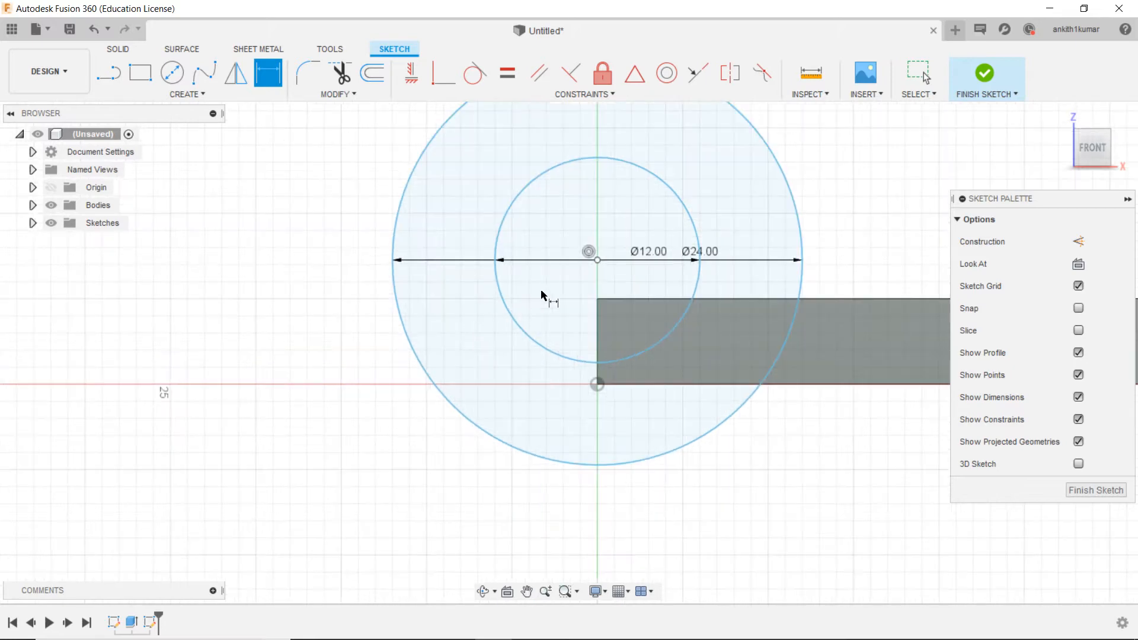
pyautogui.click(599, 300)
pyautogui.click(913, 254)
pyautogui.write('7')
pyautogui.press('Return')
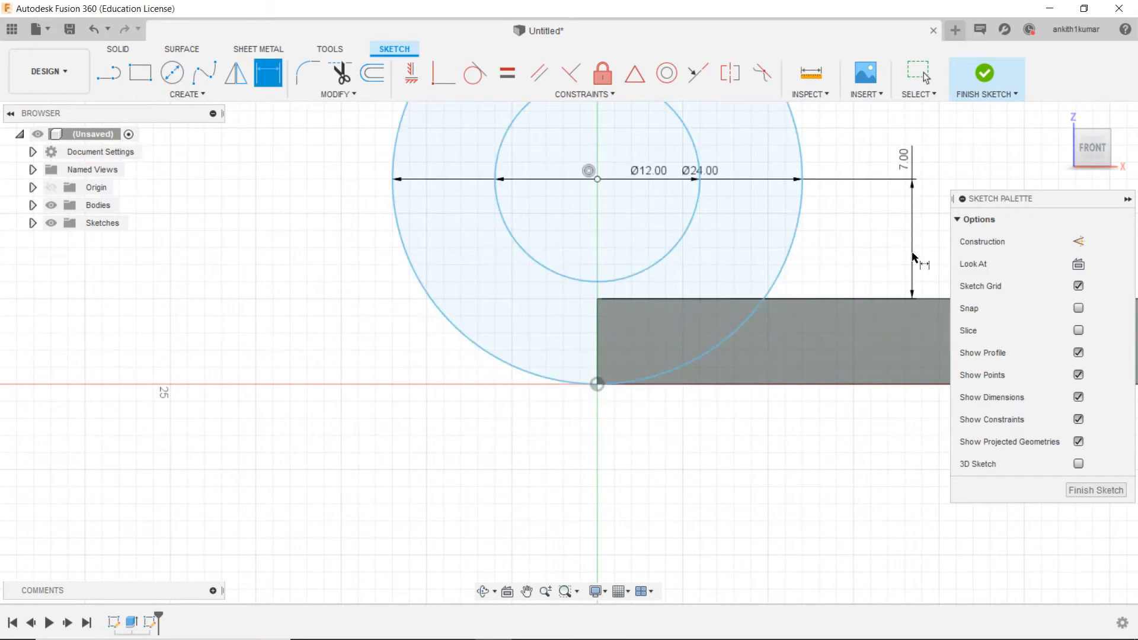
pyautogui.scroll(-3, 913, 253)
pyautogui.moveTo(876, 235); pyautogui.dragTo(710, 322, button='middle')
pyautogui.scroll(5, 710, 325)
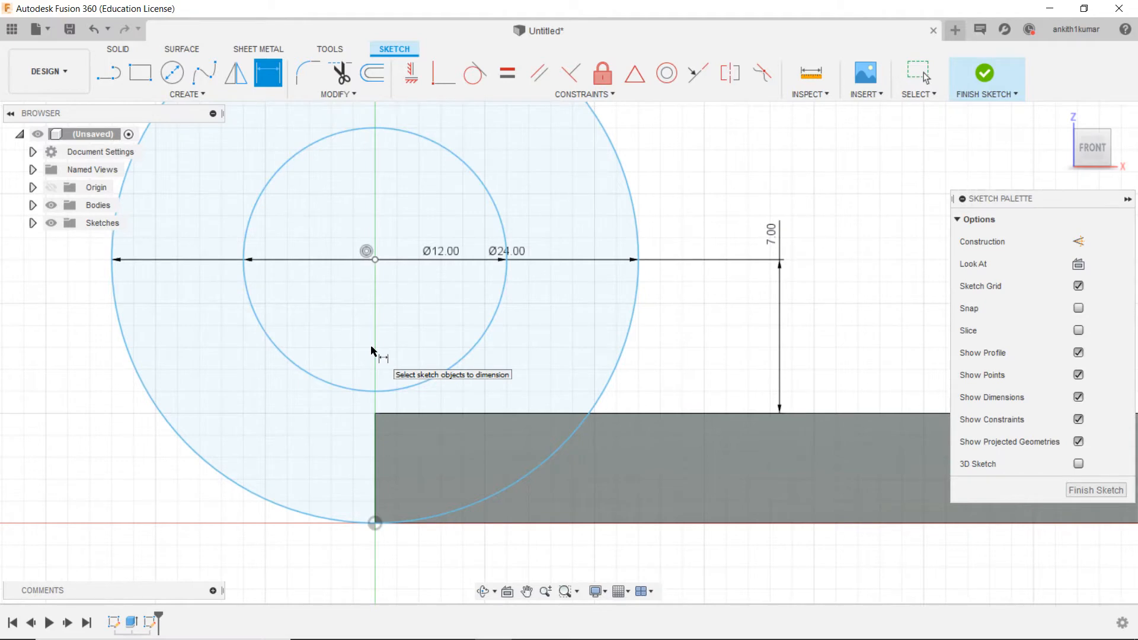
pyautogui.scroll(-3, 373, 351)
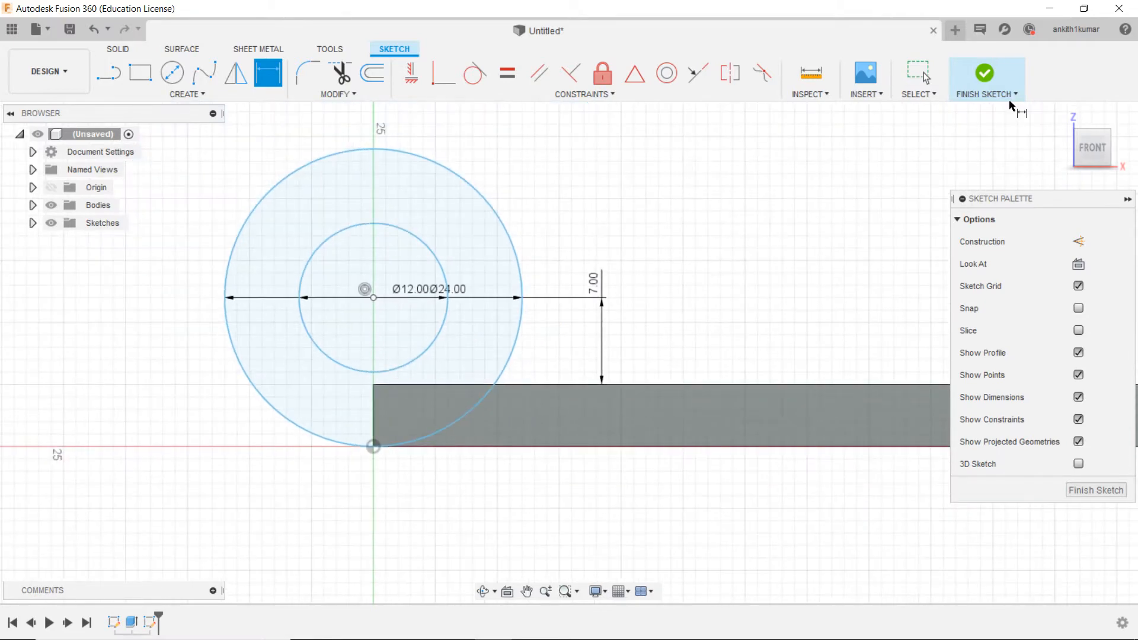
pyautogui.click(993, 84)
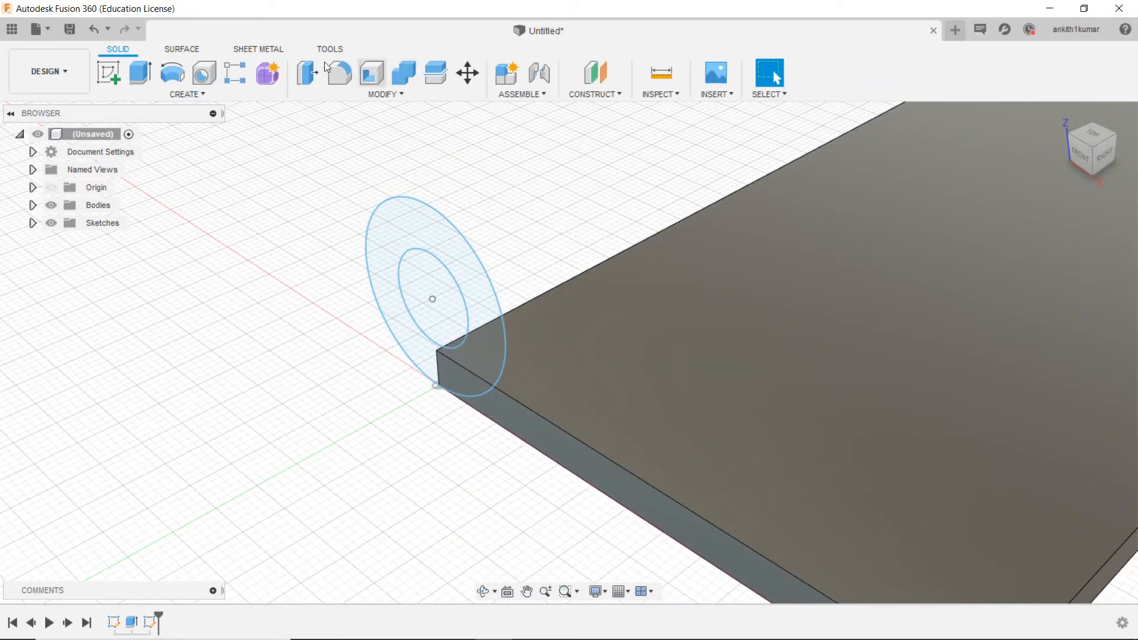
# Step: Extrude the ring between the two circles, including its part overlapping the plate, along the plate's long edge with the Join operation
pyautogui.click(149, 83)
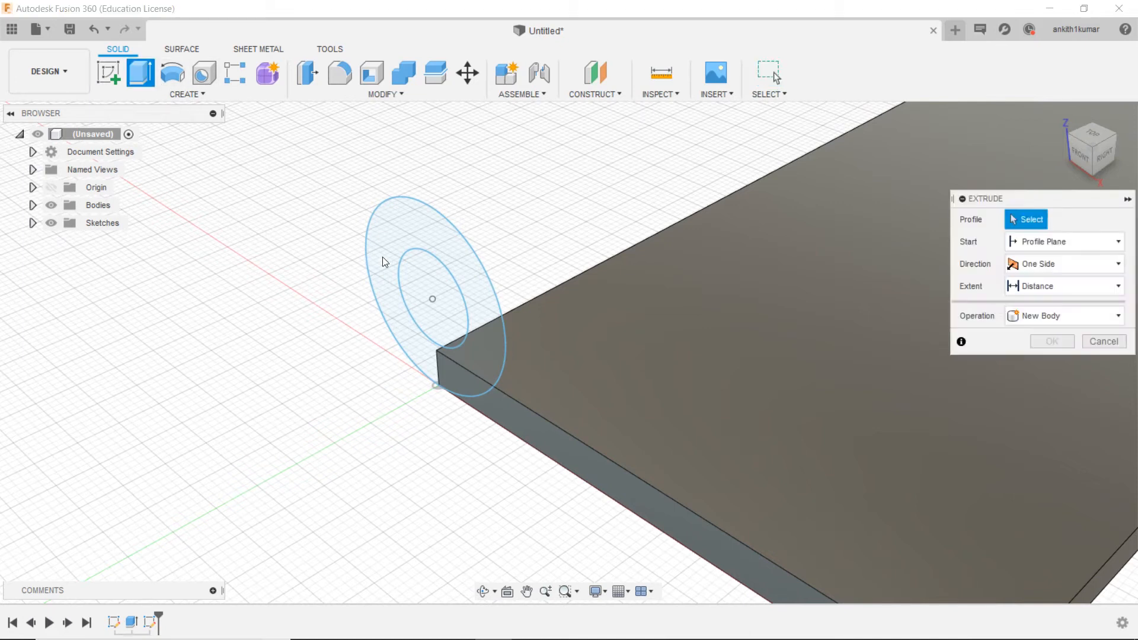
pyautogui.click(423, 237)
pyautogui.click(460, 355)
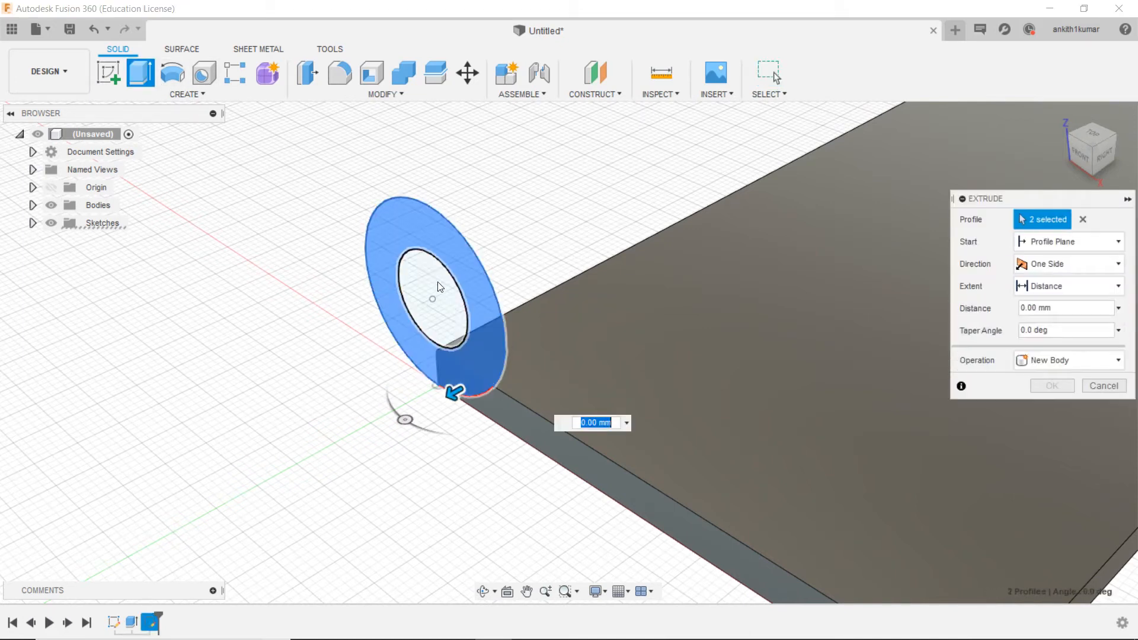
pyautogui.moveTo(458, 399); pyautogui.dragTo(575, 323)
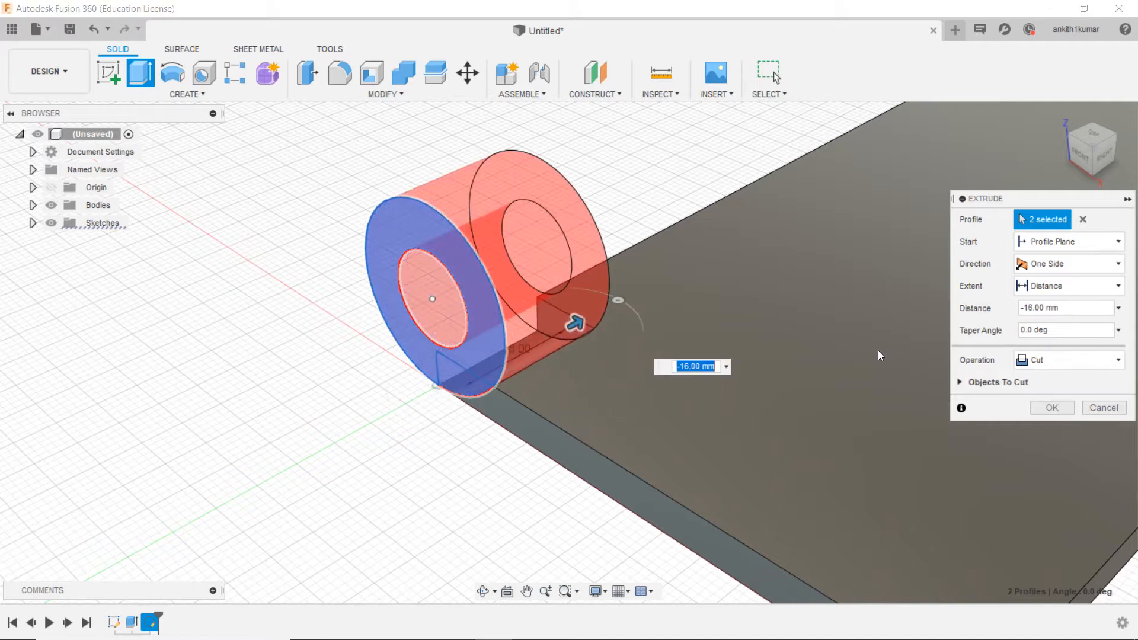
pyautogui.click(1039, 357)
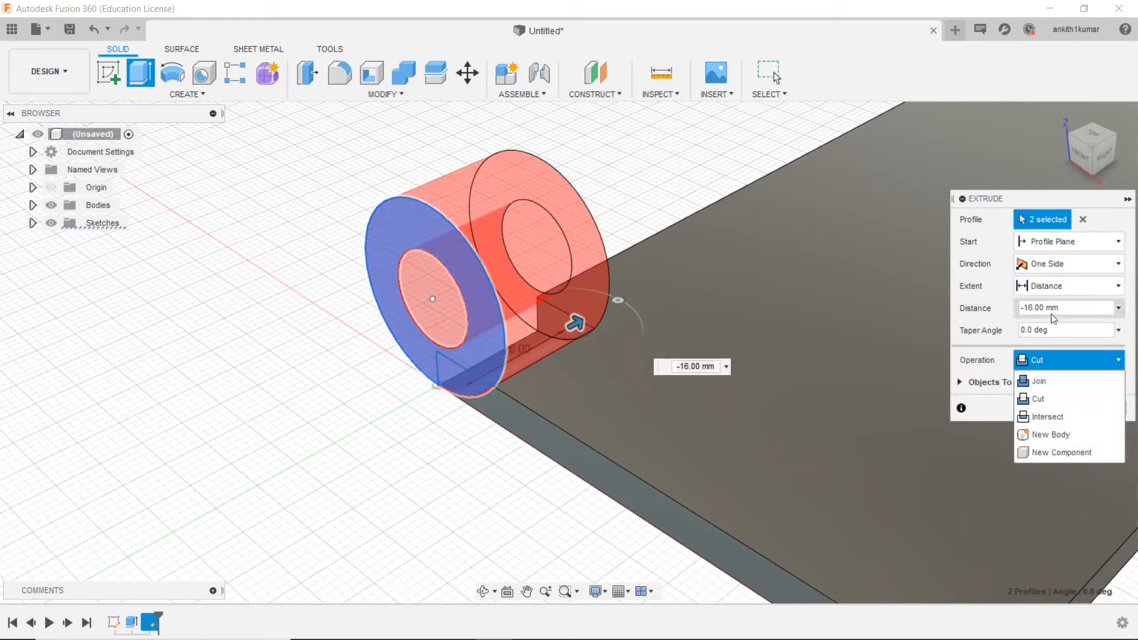
pyautogui.click(472, 449)
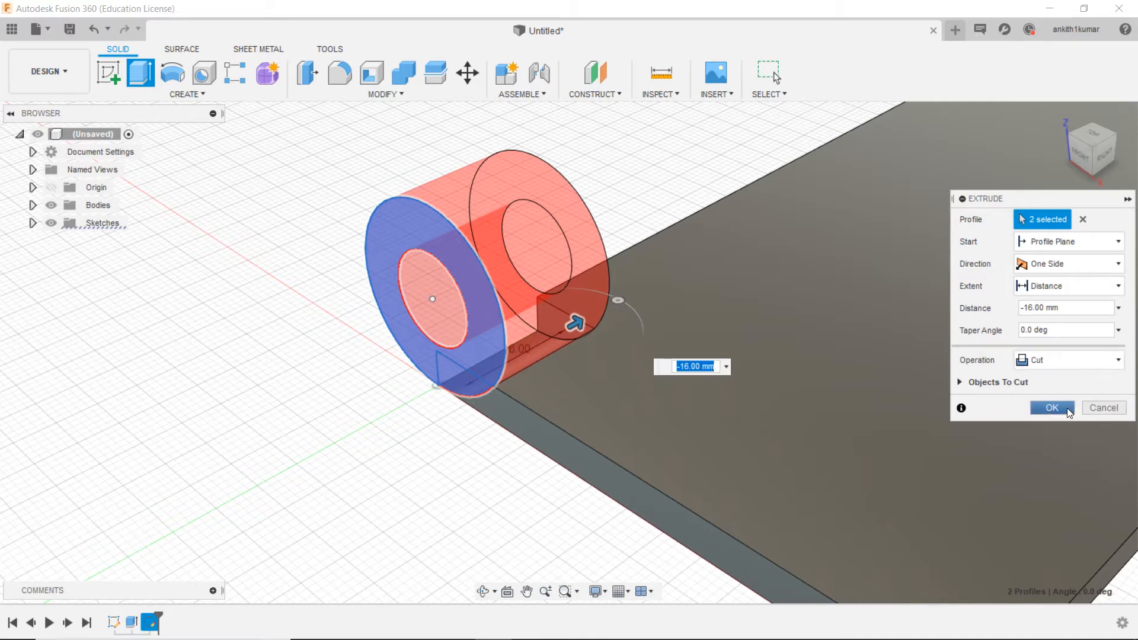
pyautogui.click(1051, 356)
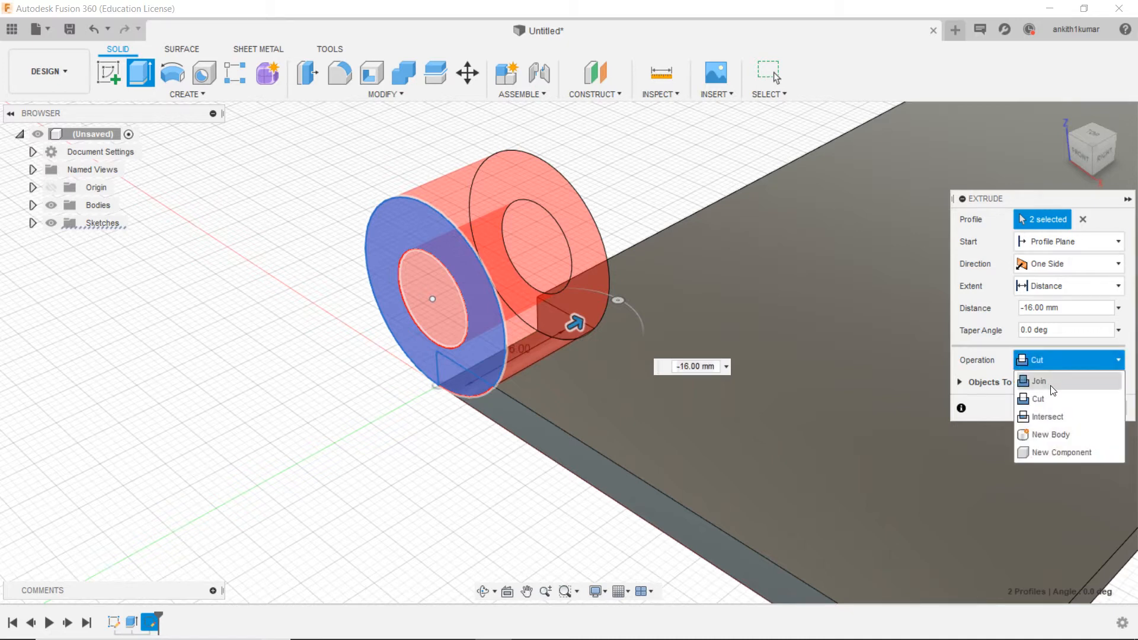
pyautogui.click(1053, 382)
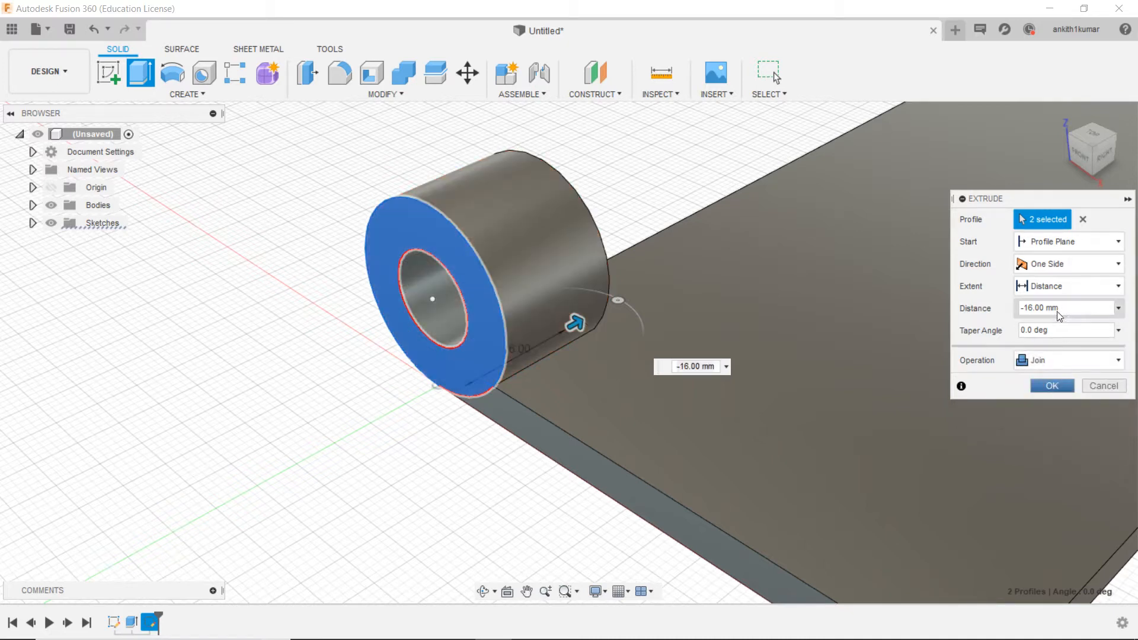
pyautogui.doubleClick(1038, 309)
pyautogui.press('Return')
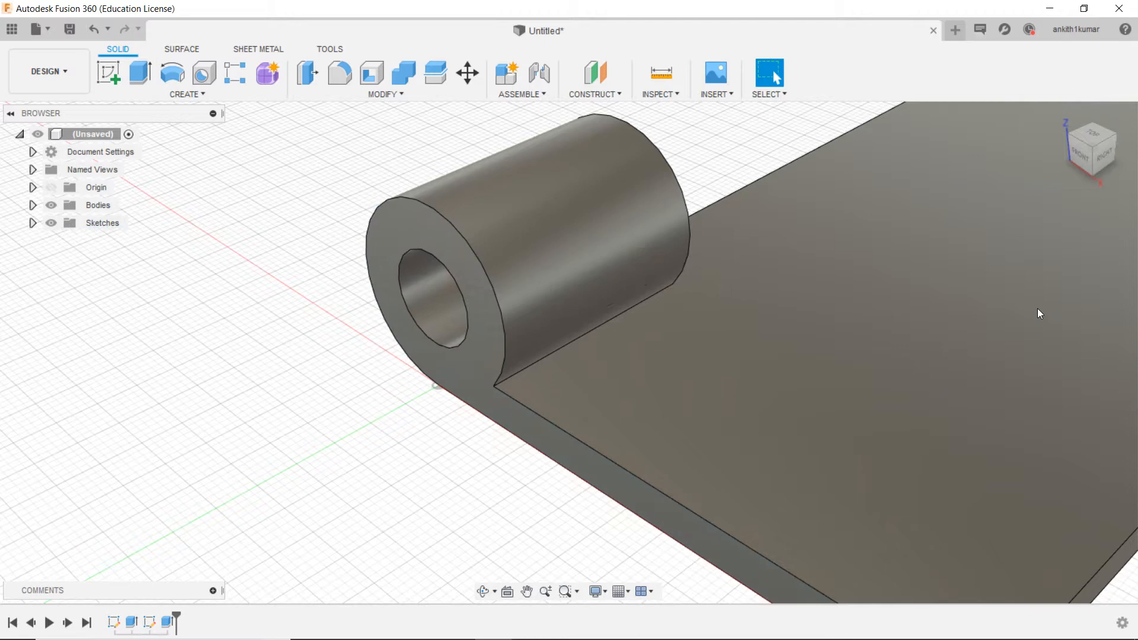
# Step: Pattern the knuckle extrusion as three instances along the plate's long edge over a 120 mm extent
pyautogui.scroll(-2, 540, 279)
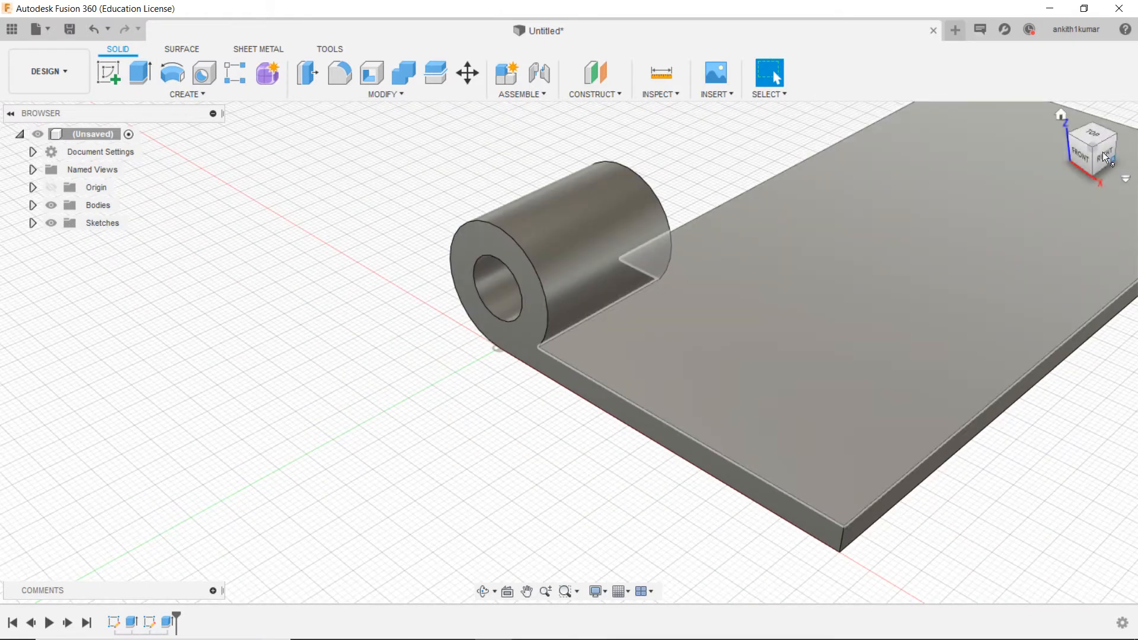
pyautogui.moveTo(1095, 156)
pyautogui.mouseDown()
pyautogui.moveTo(1128, 150)
pyautogui.moveTo(1100, 148)
pyautogui.moveTo(1098, 126)
pyautogui.moveTo(1097, 136)
pyautogui.mouseUp()
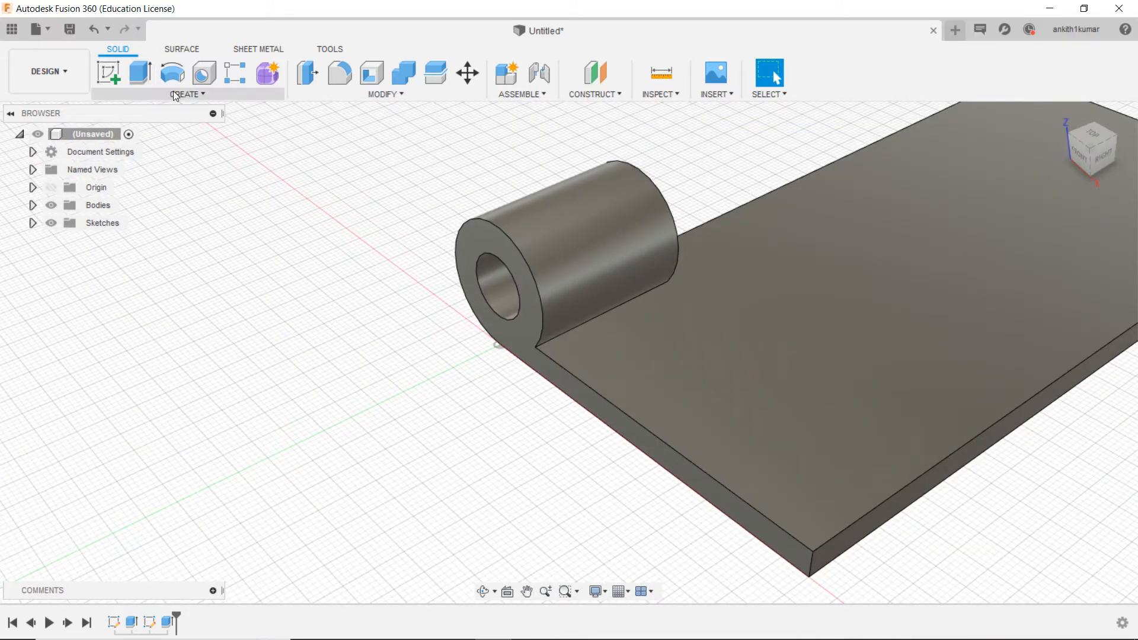
pyautogui.click(186, 94)
pyautogui.moveTo(177, 441)
pyautogui.click(294, 435)
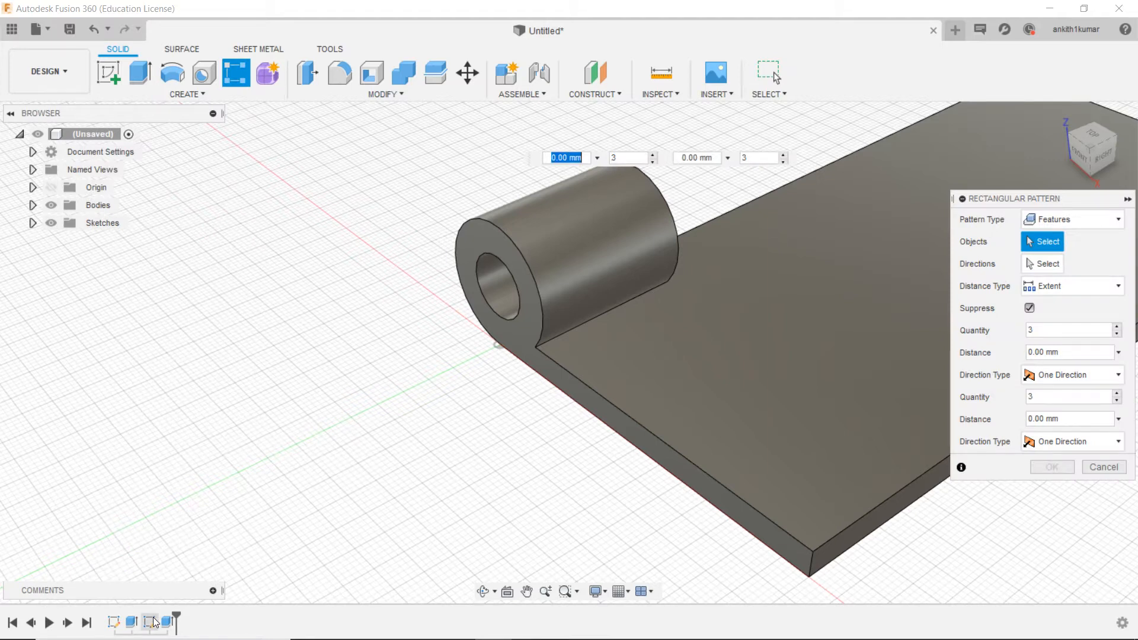
pyautogui.click(169, 622)
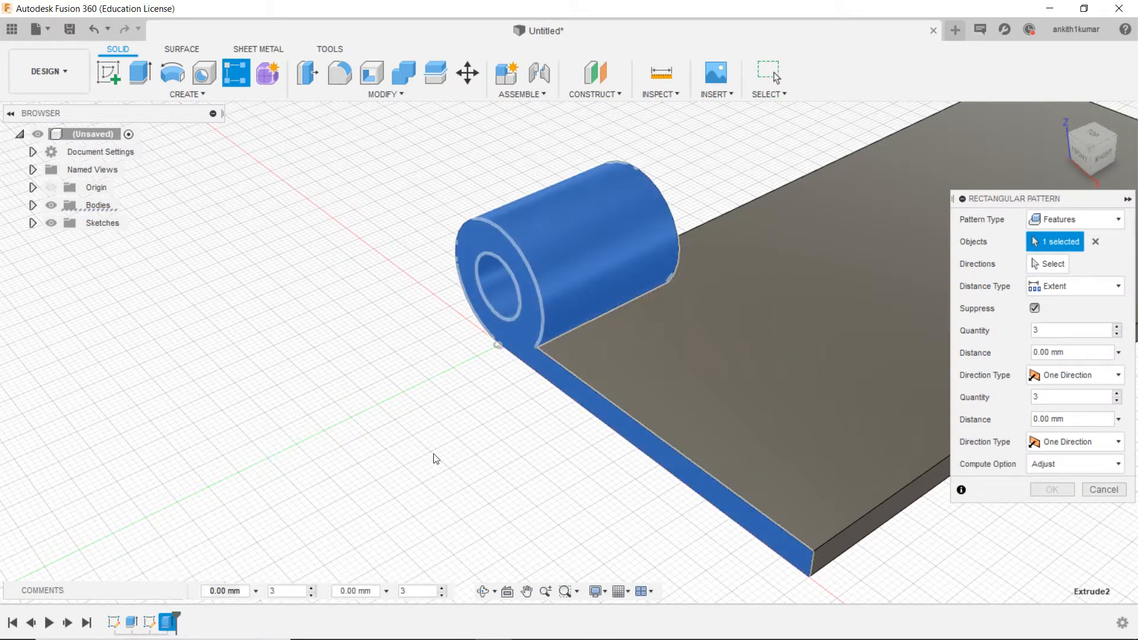
pyautogui.click(1061, 261)
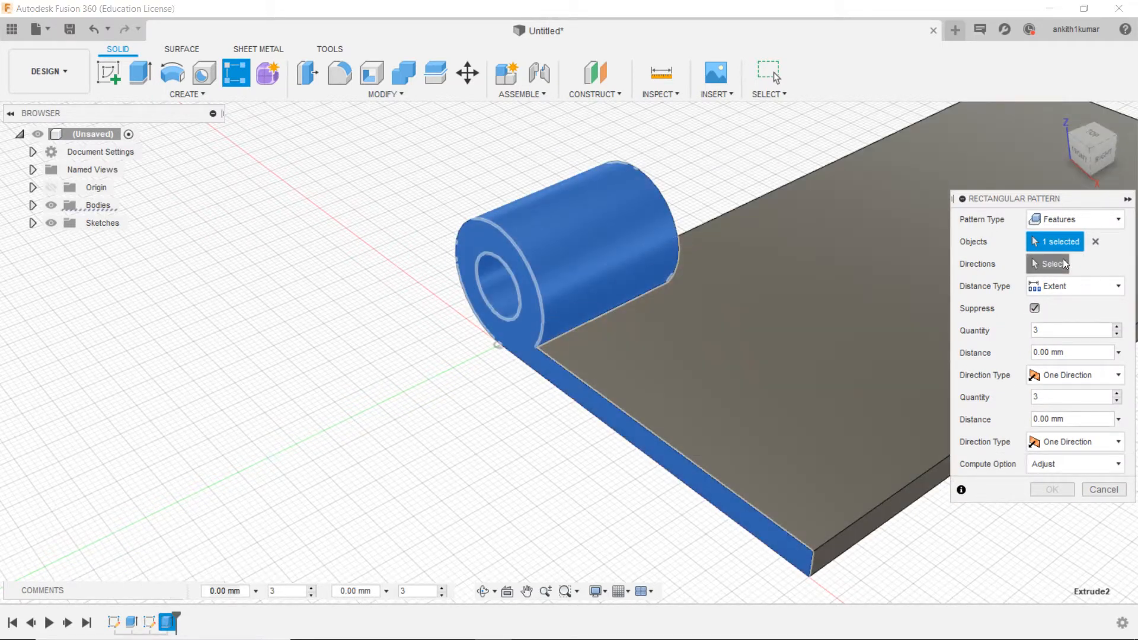
pyautogui.click(780, 188)
pyautogui.moveTo(780, 187); pyautogui.dragTo(545, 328, button='middle')
pyautogui.moveTo(419, 479); pyautogui.dragTo(720, 370)
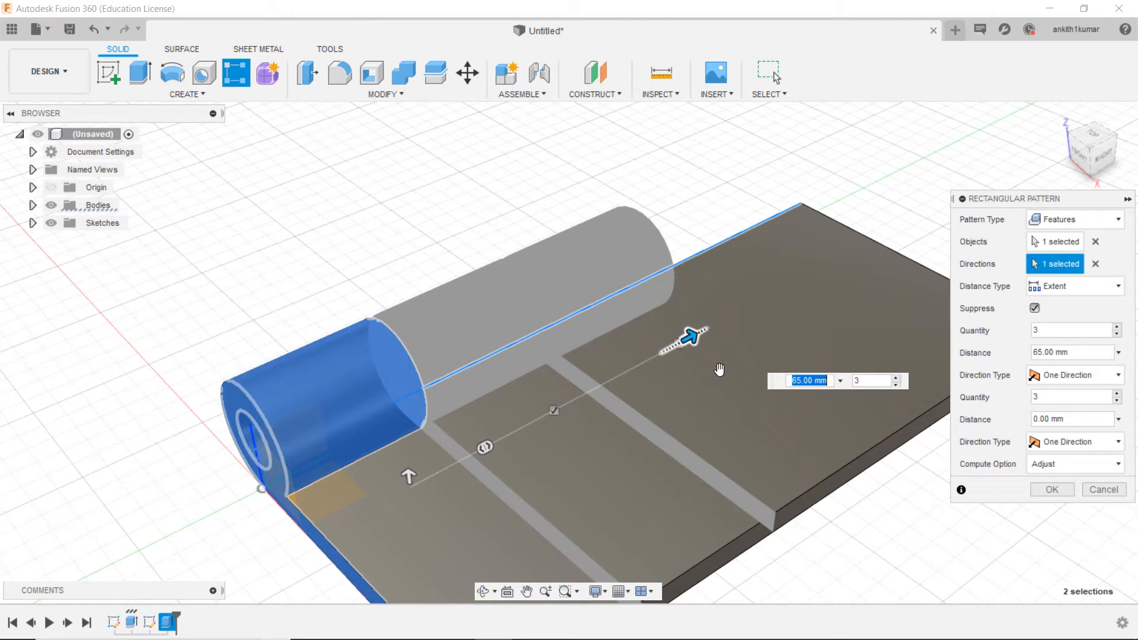
pyautogui.press('Return')
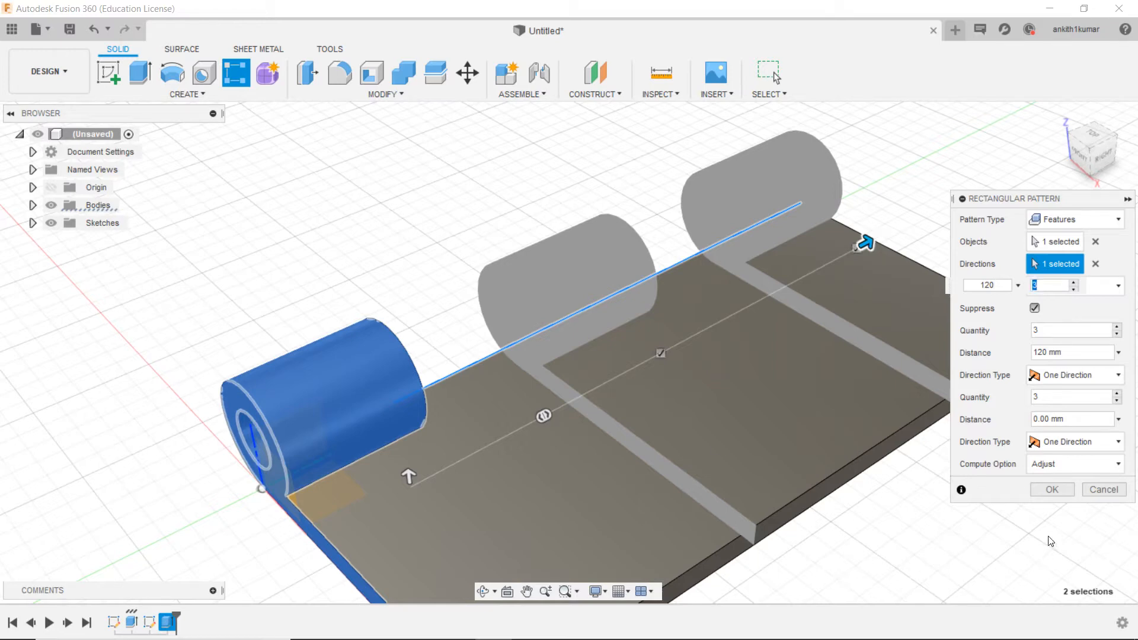
pyautogui.click(1049, 493)
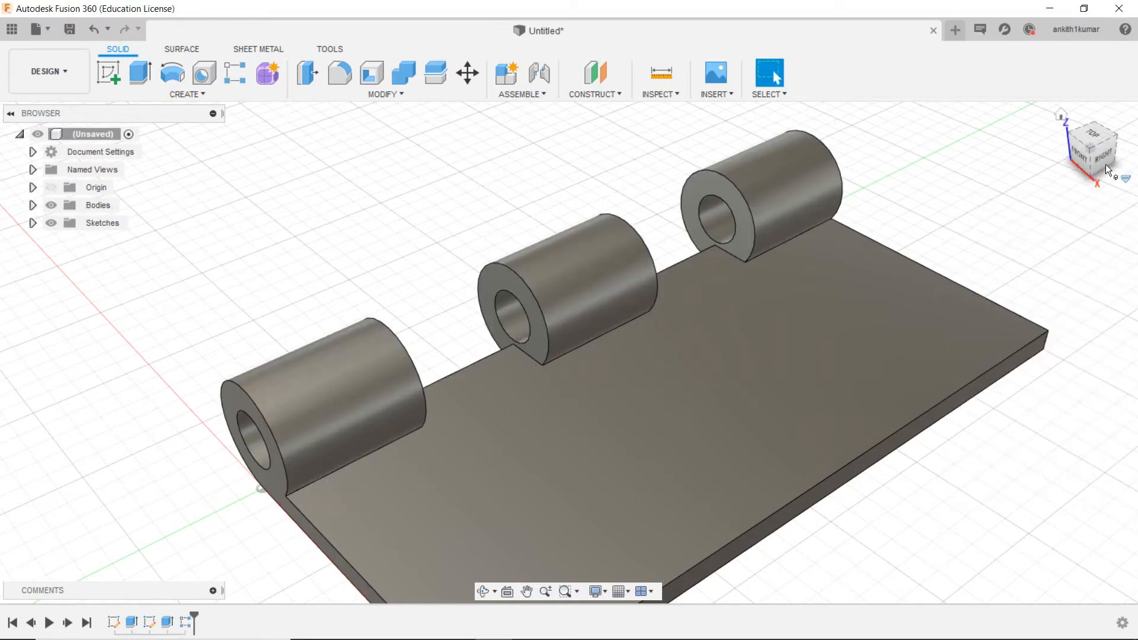
# Step: Create a sketch on the hinge leaf's front end face, which spans the knuckle ring and the plate
pyautogui.moveTo(1103, 161)
pyautogui.mouseDown()
pyautogui.moveTo(984, 146)
pyautogui.moveTo(1122, 162)
pyautogui.moveTo(1130, 152)
pyautogui.moveTo(1107, 157)
pyautogui.moveTo(1103, 145)
pyautogui.mouseUp()
pyautogui.scroll(-3, 493, 474)
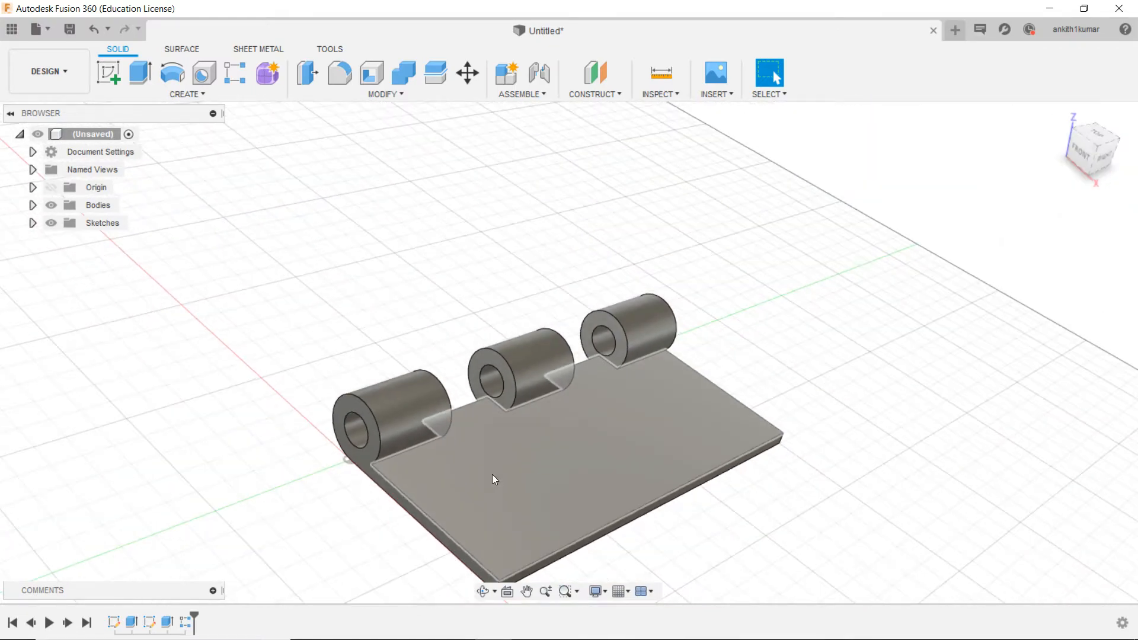
pyautogui.scroll(2, 616, 511)
pyautogui.moveTo(834, 592); pyautogui.dragTo(910, 496, button='middle')
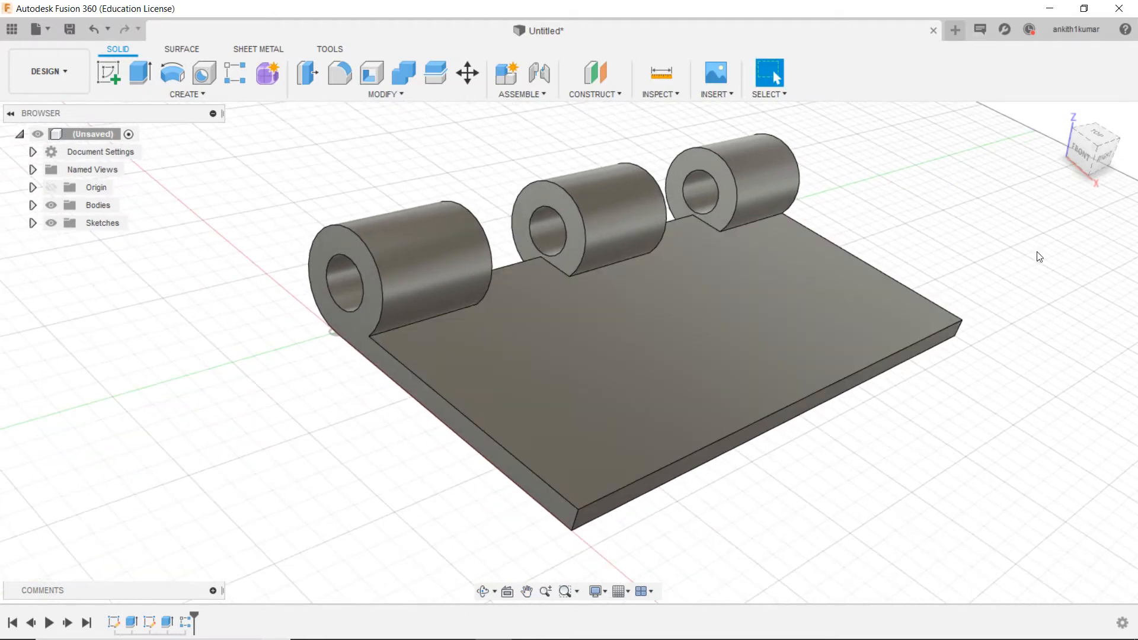
pyautogui.click(1083, 153)
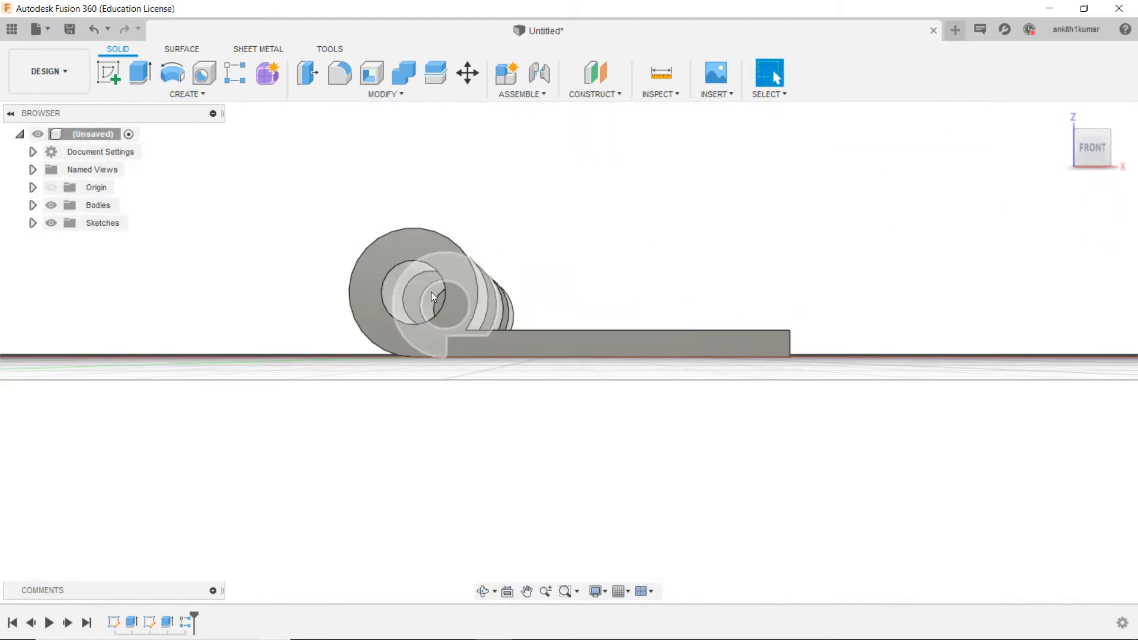
pyautogui.click(461, 343)
pyautogui.rightClick(460, 343)
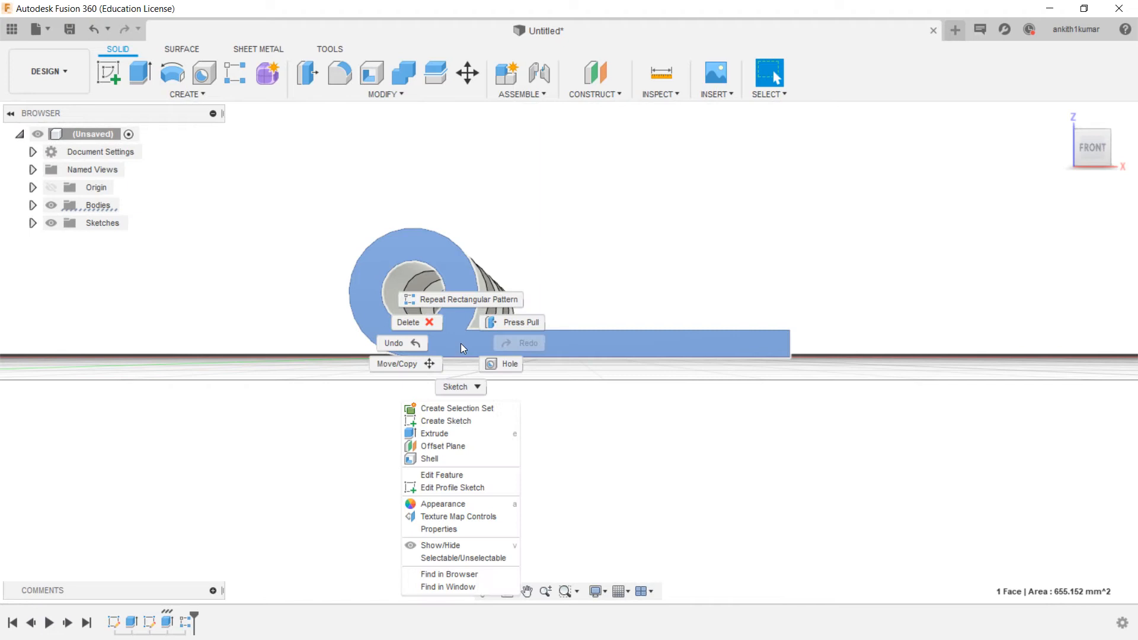
pyautogui.click(422, 421)
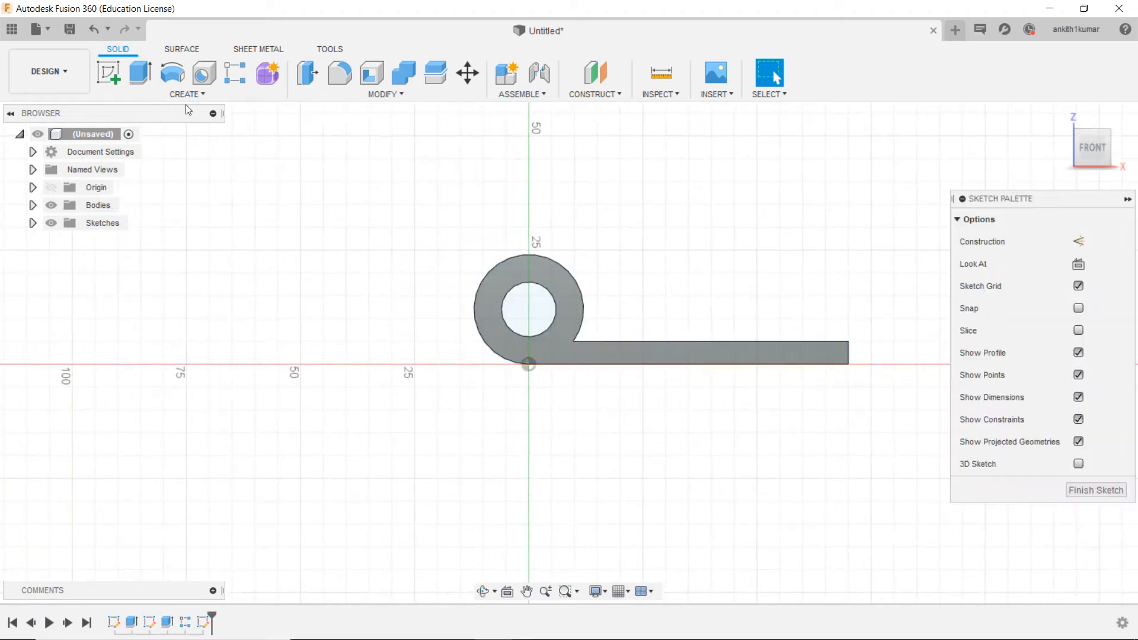
# Step: Draw a closed rectangle with lines between the origin and the corner where knuckle meets plate top, and finish the sketch
pyautogui.click(109, 74)
pyautogui.scroll(5, 565, 354)
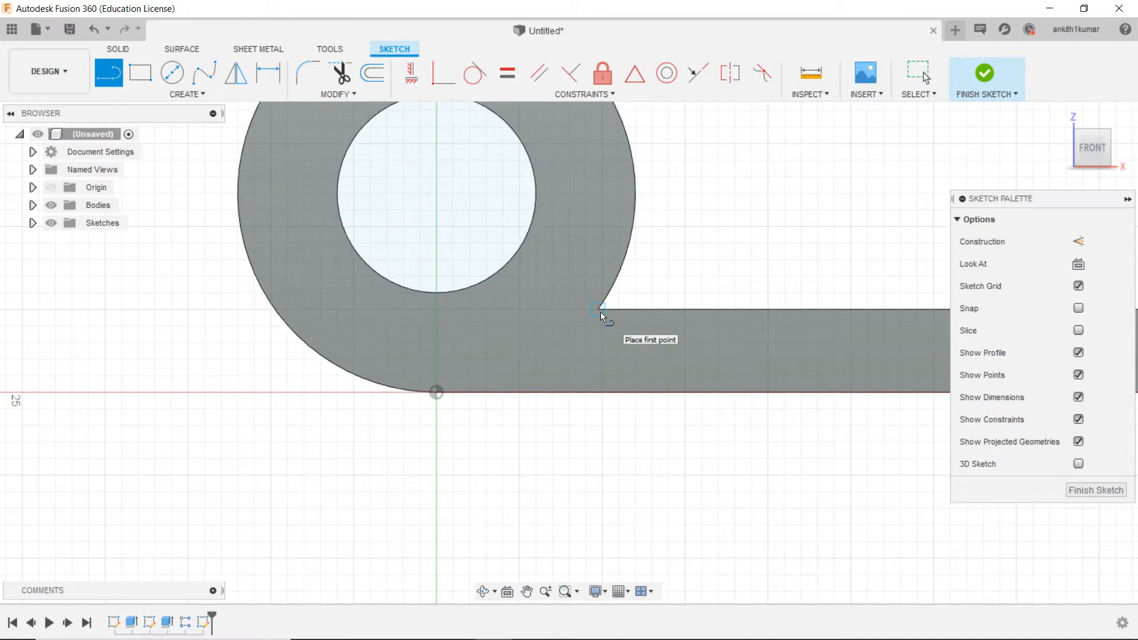
pyautogui.click(600, 311)
pyautogui.doubleClick(600, 394)
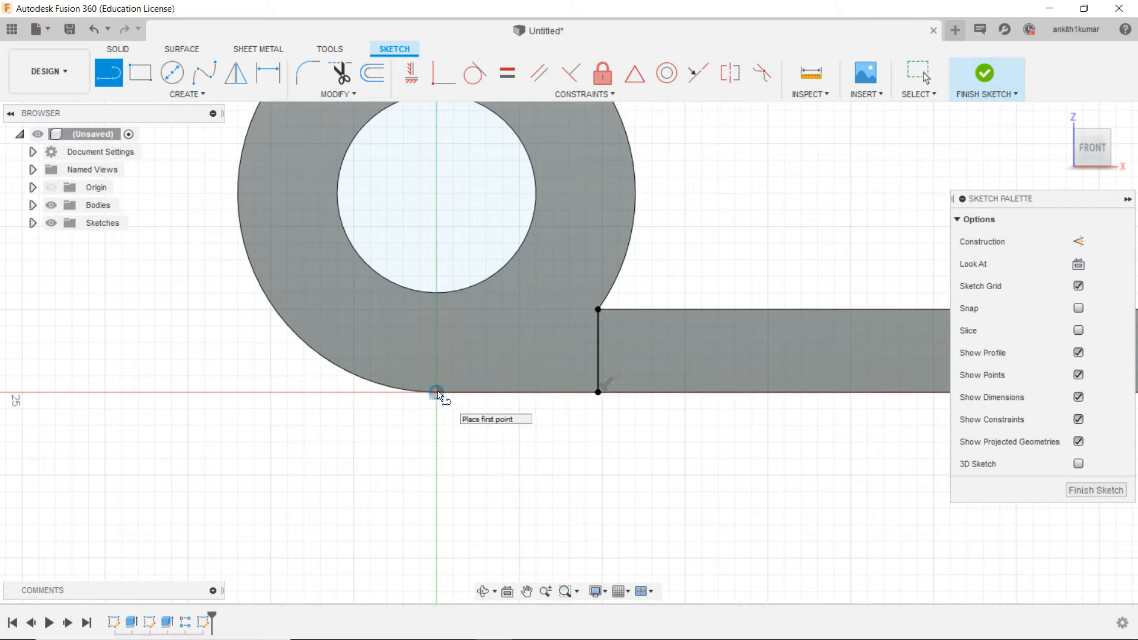
pyautogui.click(437, 392)
pyautogui.click(437, 309)
pyautogui.click(598, 309)
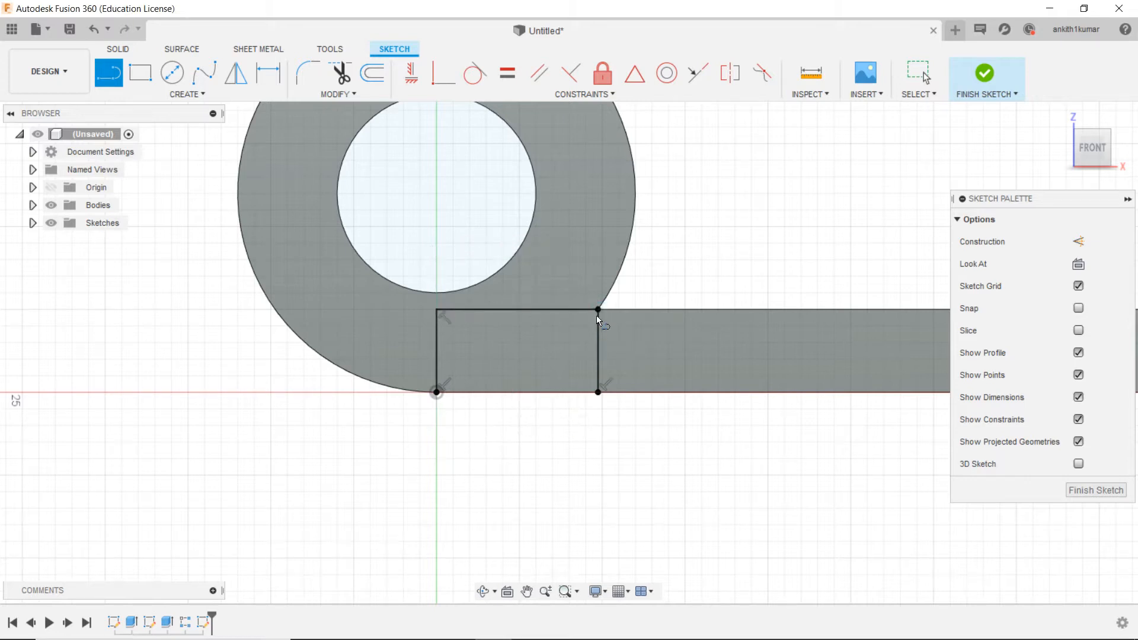
pyautogui.click(437, 392)
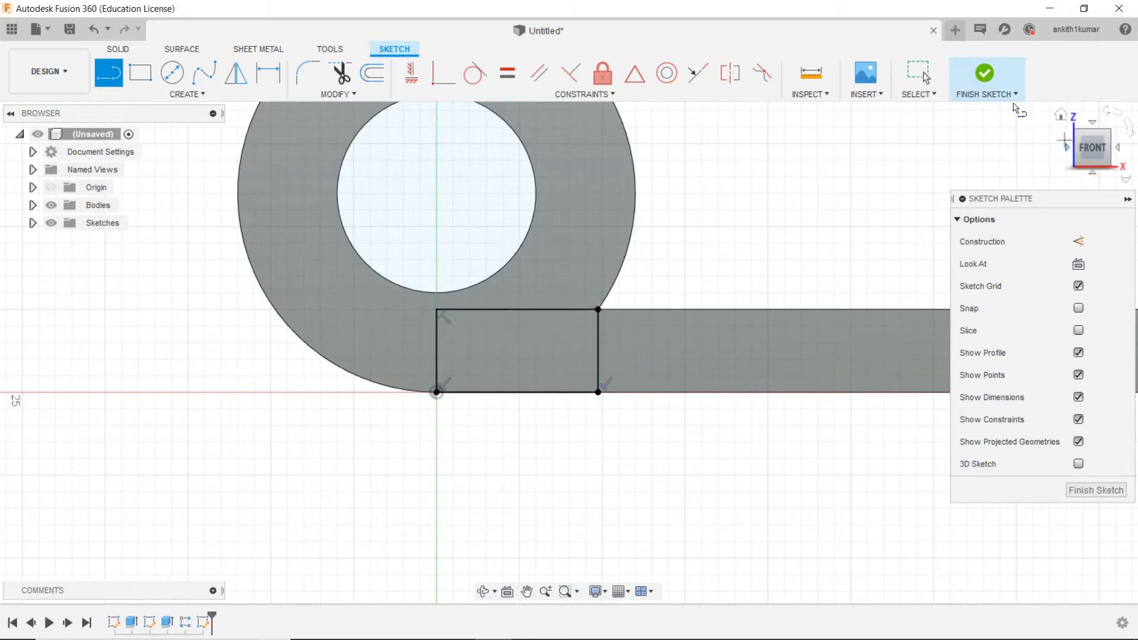
pyautogui.click(985, 74)
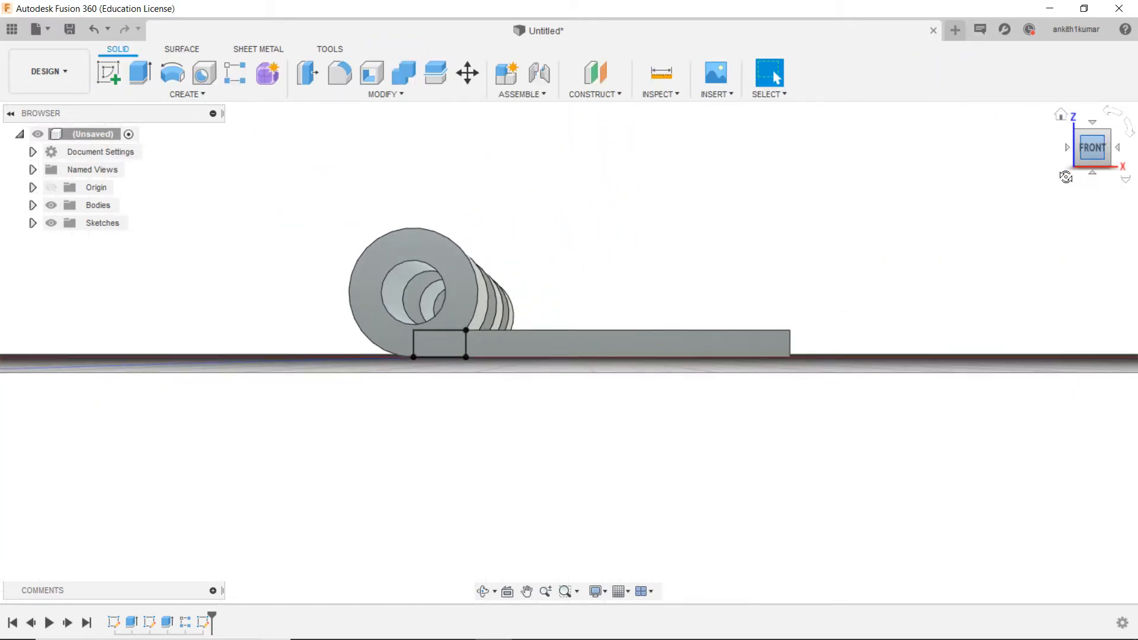
# Step: Set up a cut extrusion of the small rectangle that starts from an offset plane at -30 mm
pyautogui.click(1083, 161)
pyautogui.scroll(5, 433, 397)
pyautogui.scroll(-5, 434, 399)
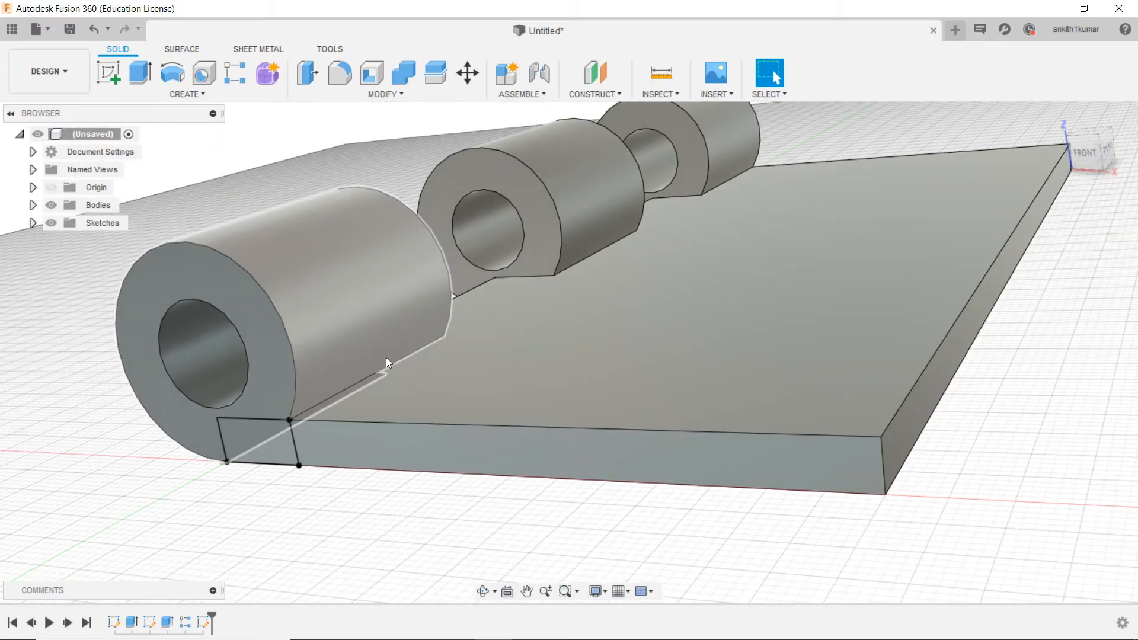
pyautogui.click(141, 74)
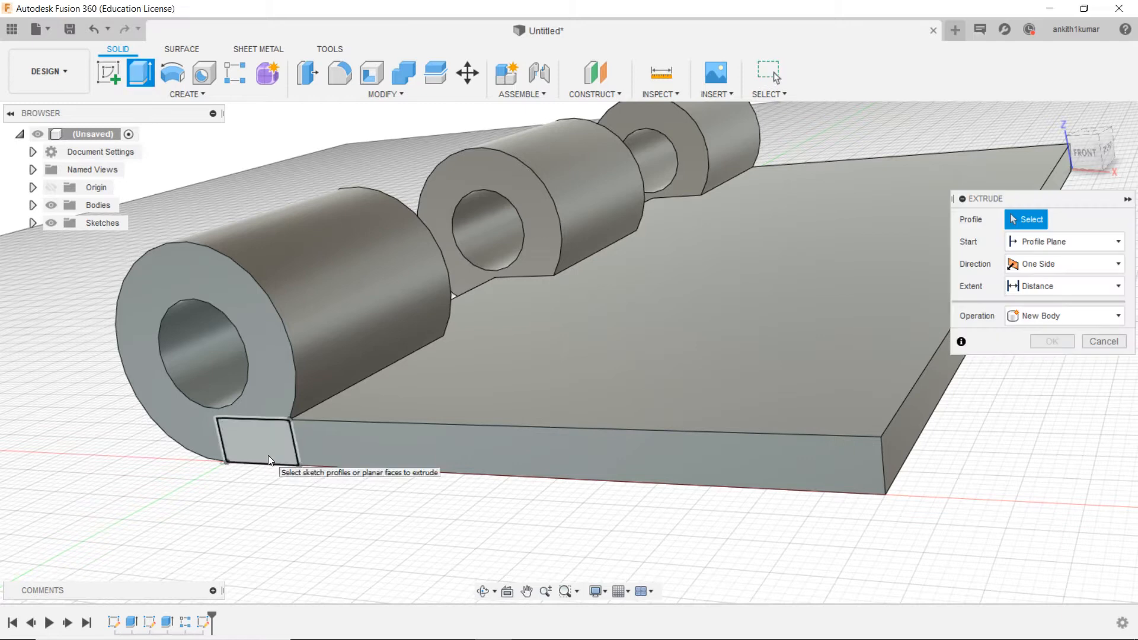
pyautogui.click(268, 454)
pyautogui.moveTo(248, 448); pyautogui.dragTo(487, 297)
pyautogui.click(1059, 241)
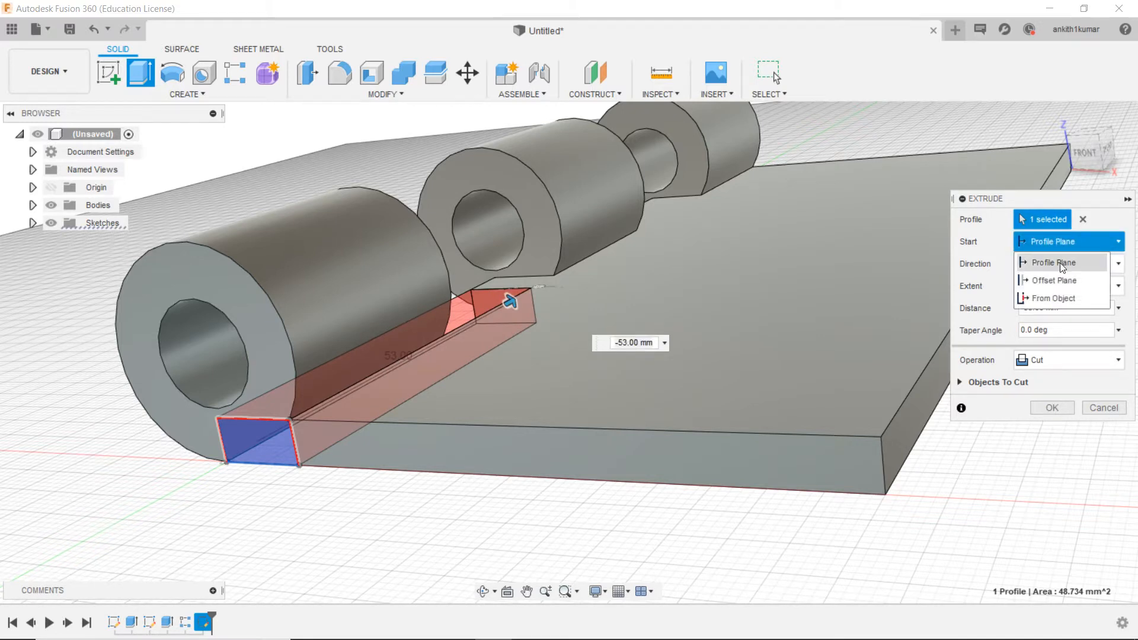
pyautogui.click(1060, 280)
pyautogui.moveTo(1059, 261); pyautogui.dragTo(999, 262)
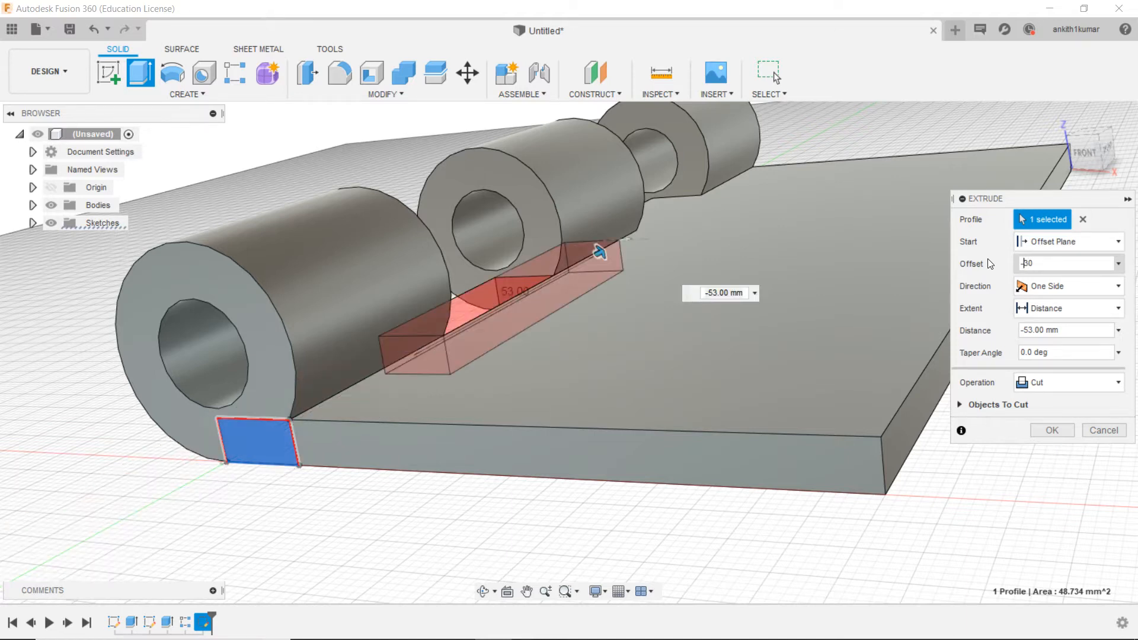
# Step: Set the cut distance to -30 mm and complete the extrusion to clear the gap between the first two knuckles
pyautogui.moveTo(1107, 146)
pyautogui.mouseDown()
pyautogui.moveTo(1060, 167)
pyautogui.moveTo(1080, 142)
pyautogui.moveTo(1104, 141)
pyautogui.mouseUp()
pyautogui.scroll(-3, 833, 190)
pyautogui.moveTo(770, 233); pyautogui.dragTo(484, 440, button='middle')
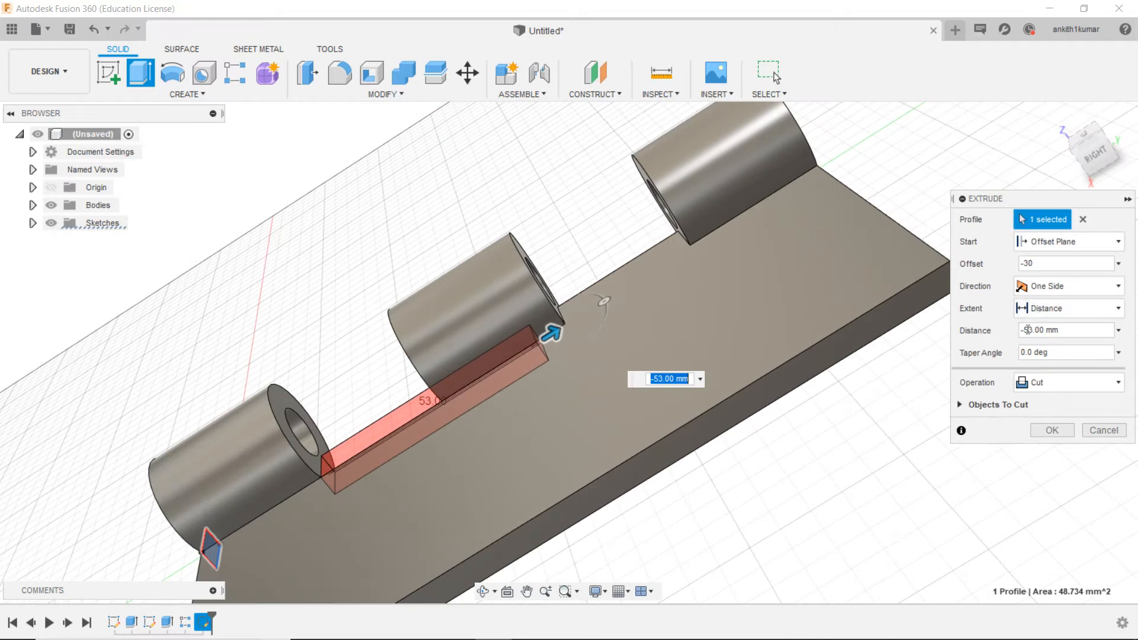
pyautogui.write('-')
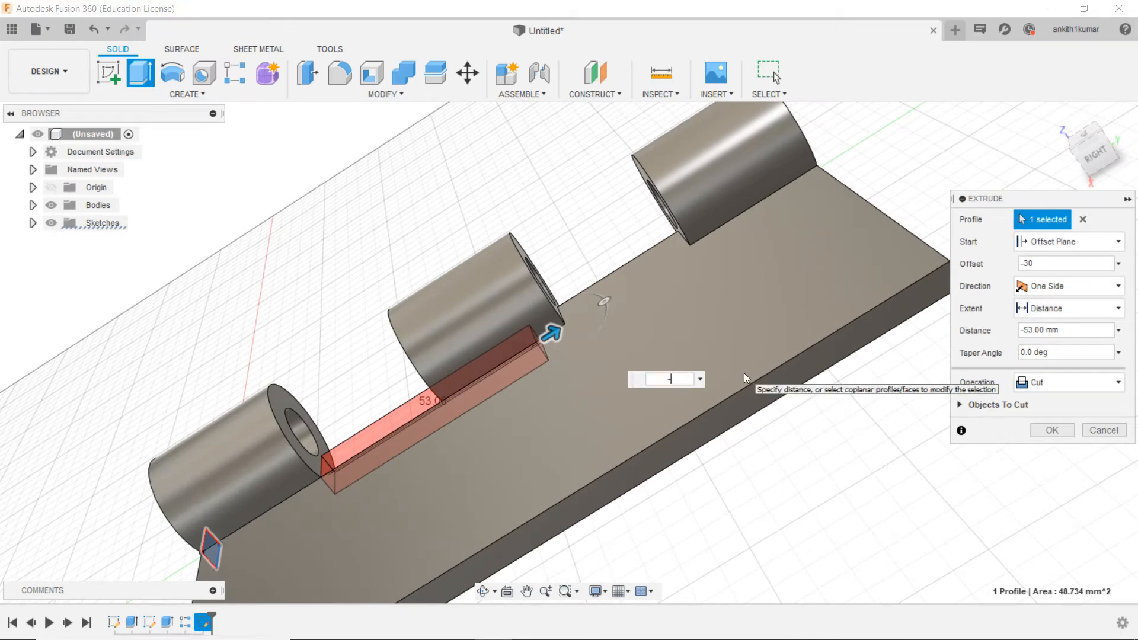
pyautogui.write('30')
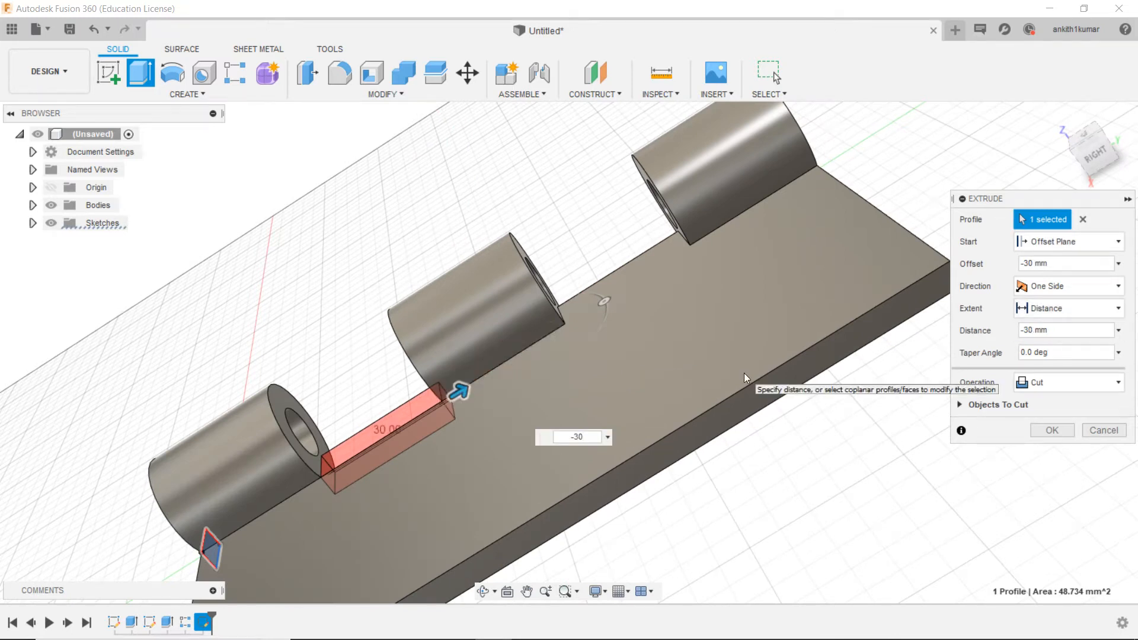
pyautogui.moveTo(1080, 150); pyautogui.dragTo(1107, 149)
pyautogui.click(1052, 431)
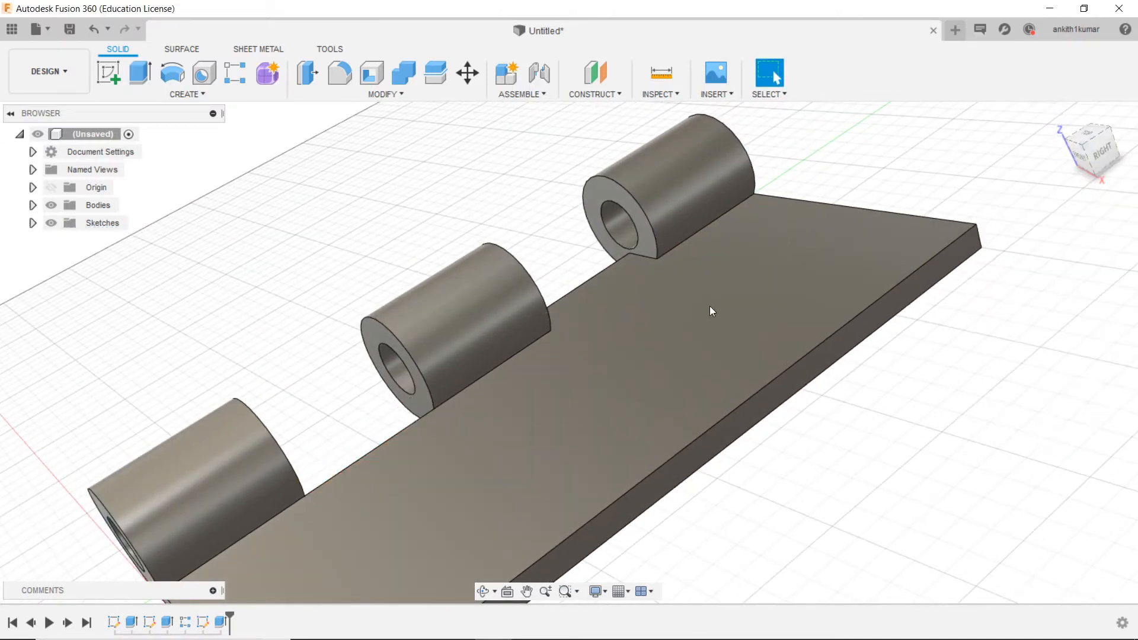
# Step: Try to pattern the gap cut as three instances over a 60 mm extent along the plate's long edge, and undo the pattern
pyautogui.click(190, 93)
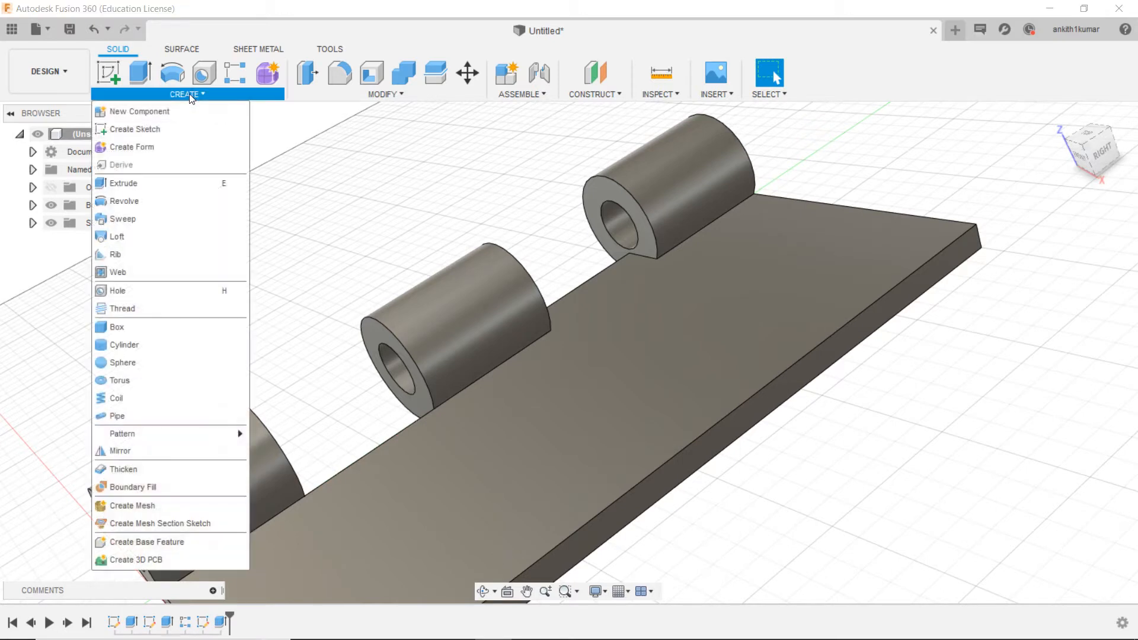
pyautogui.moveTo(148, 434)
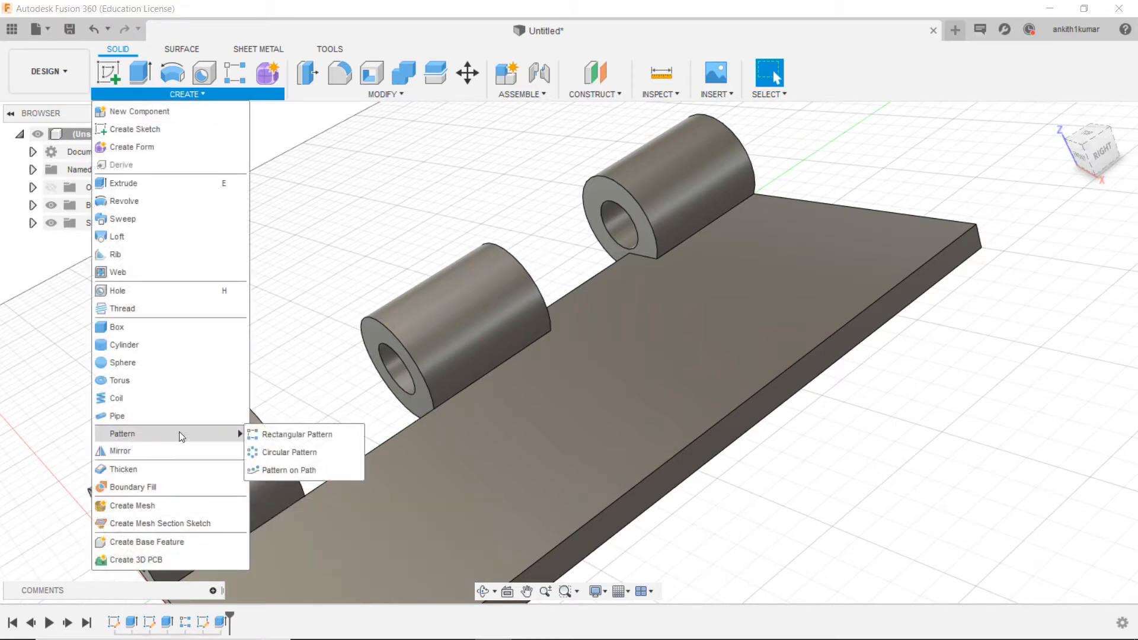
pyautogui.click(269, 434)
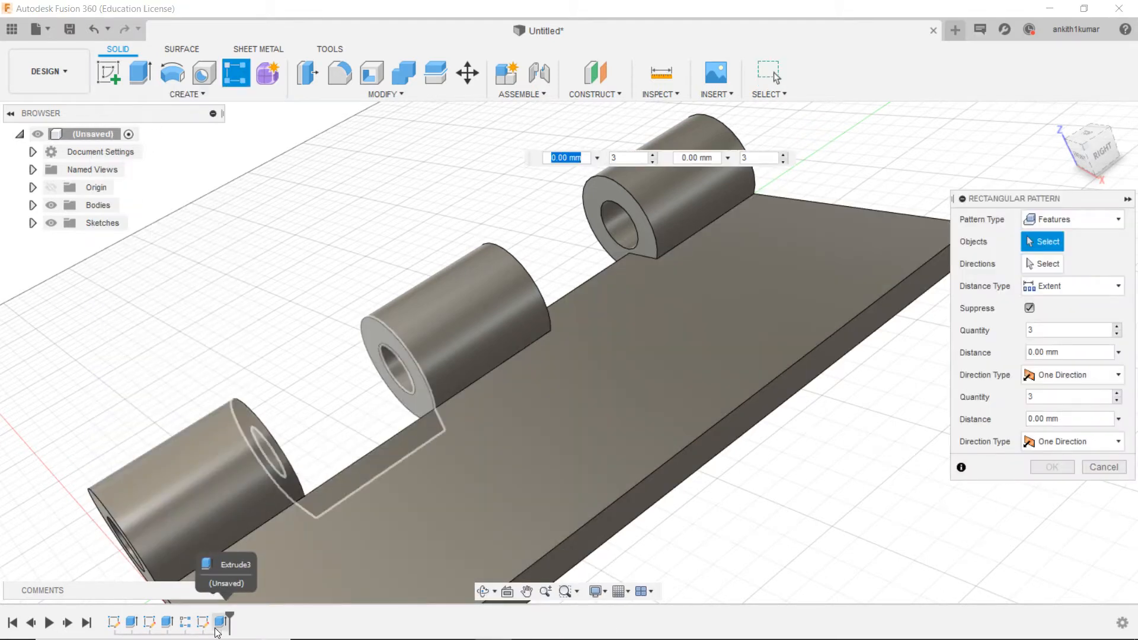
pyautogui.click(220, 622)
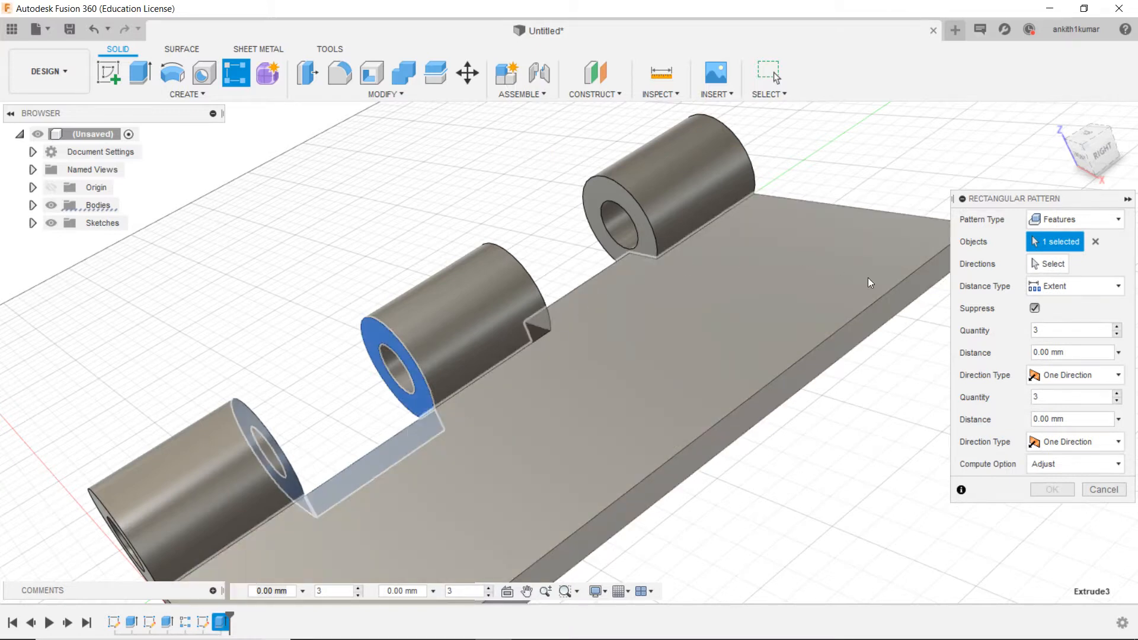
pyautogui.click(601, 269)
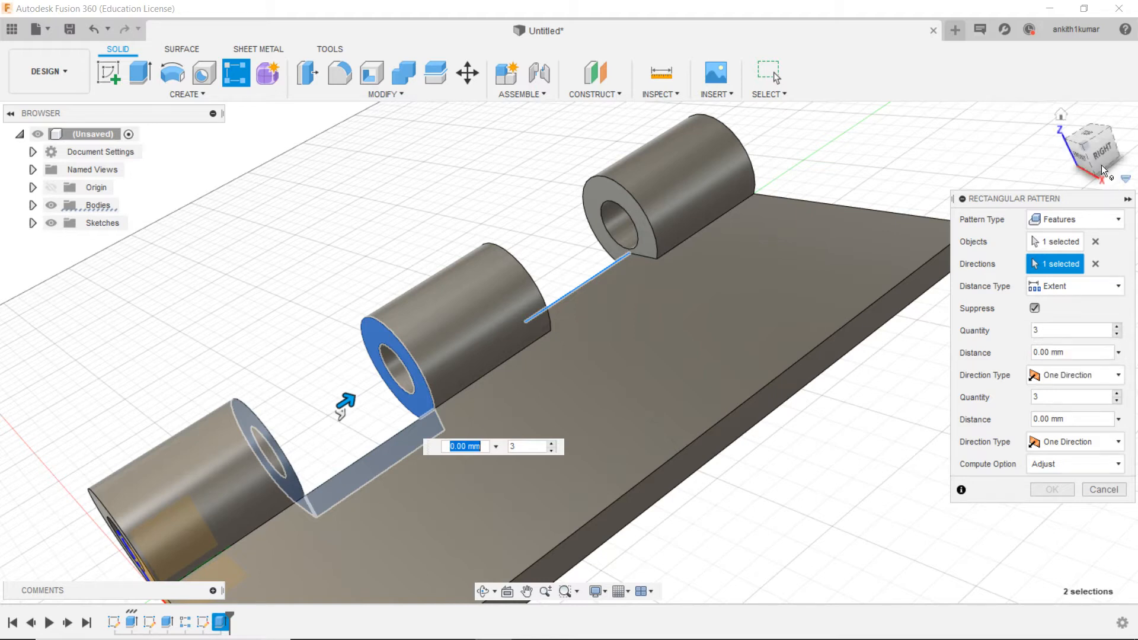
pyautogui.moveTo(1100, 149); pyautogui.dragTo(1098, 179)
pyautogui.moveTo(354, 396); pyautogui.dragTo(648, 279)
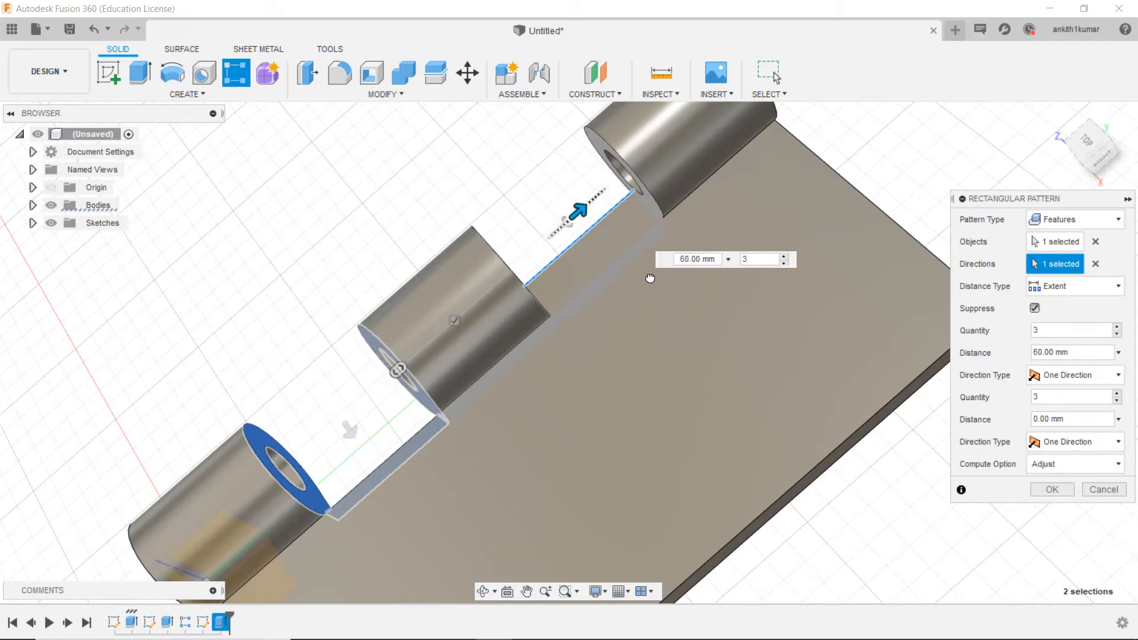
pyautogui.press('Tab')
pyautogui.scroll(-2, 652, 290)
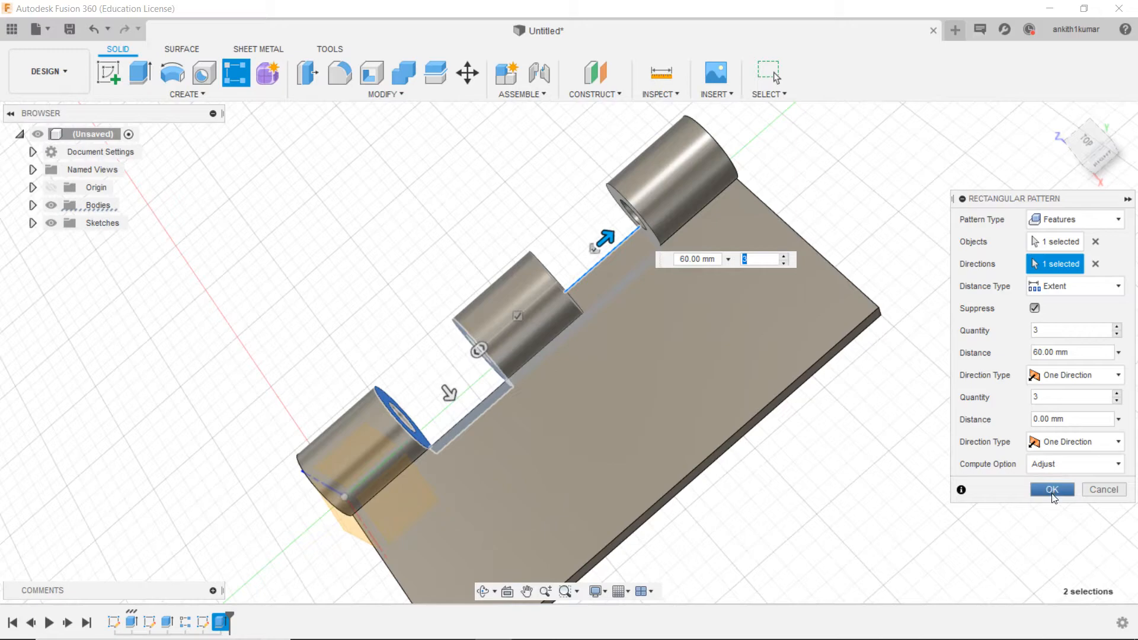
pyautogui.click(1053, 491)
pyautogui.moveTo(1091, 145)
pyautogui.mouseDown()
pyautogui.moveTo(1035, 83)
pyautogui.moveTo(1085, 131)
pyautogui.moveTo(1094, 97)
pyautogui.moveTo(1118, 148)
pyautogui.moveTo(1109, 169)
pyautogui.moveTo(1085, 151)
pyautogui.moveTo(1110, 152)
pyautogui.moveTo(1074, 155)
pyautogui.moveTo(1017, 97)
pyautogui.moveTo(1047, 163)
pyautogui.mouseUp()
pyautogui.hotkey('ctrl', 'z')
# Step: Set up a rectangular pattern of the gap cut along the plate's long edge with two instances
pyautogui.click(208, 96)
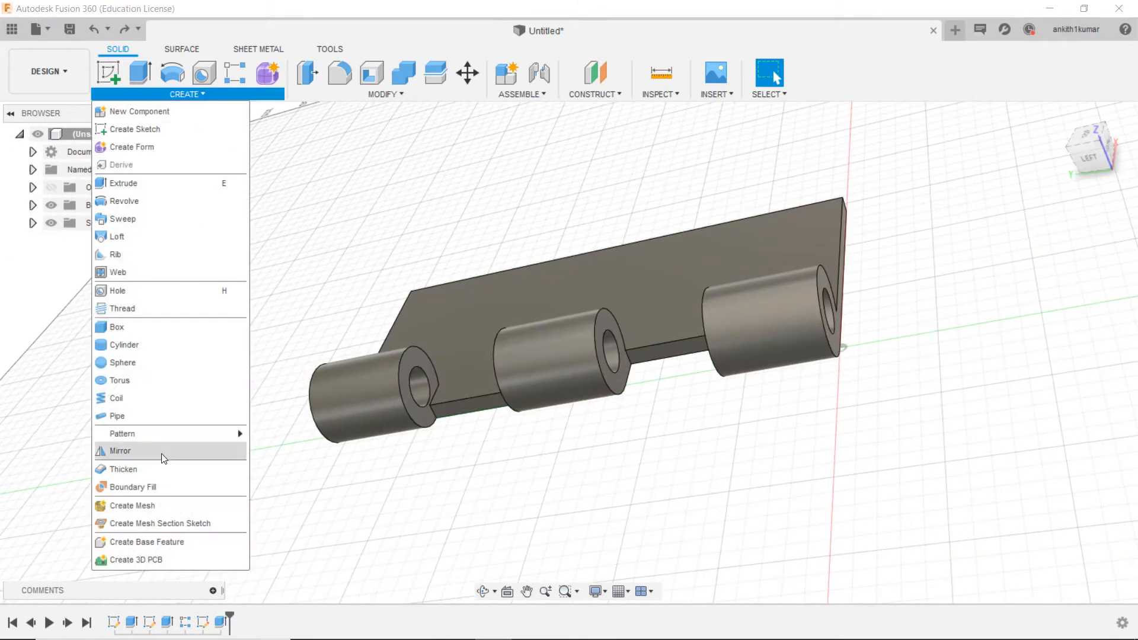
pyautogui.moveTo(178, 434)
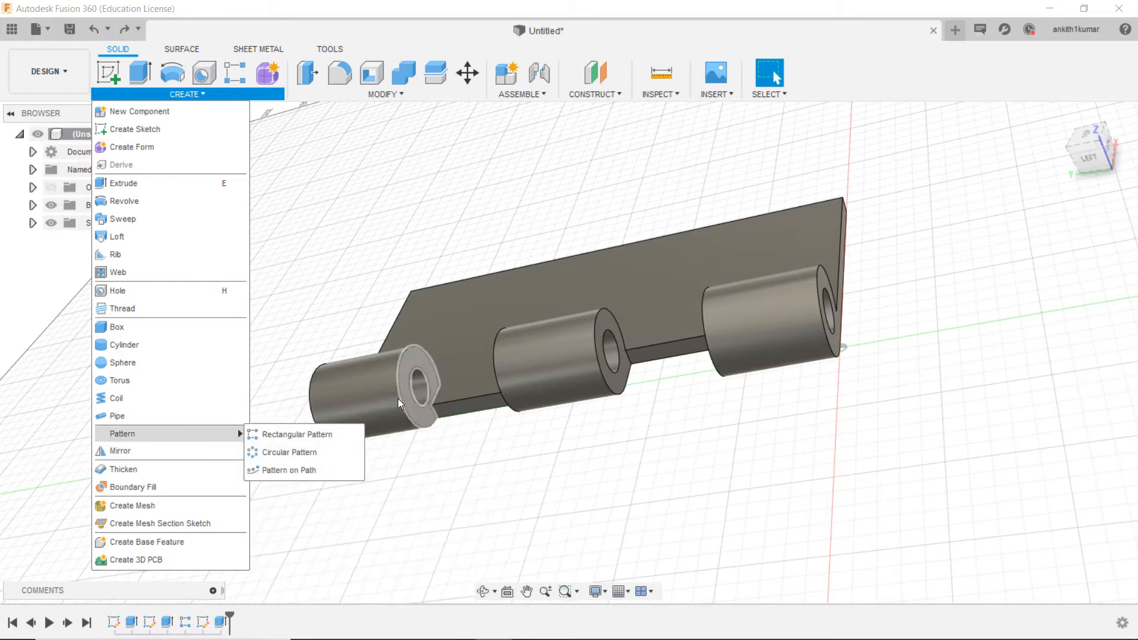
pyautogui.click(274, 440)
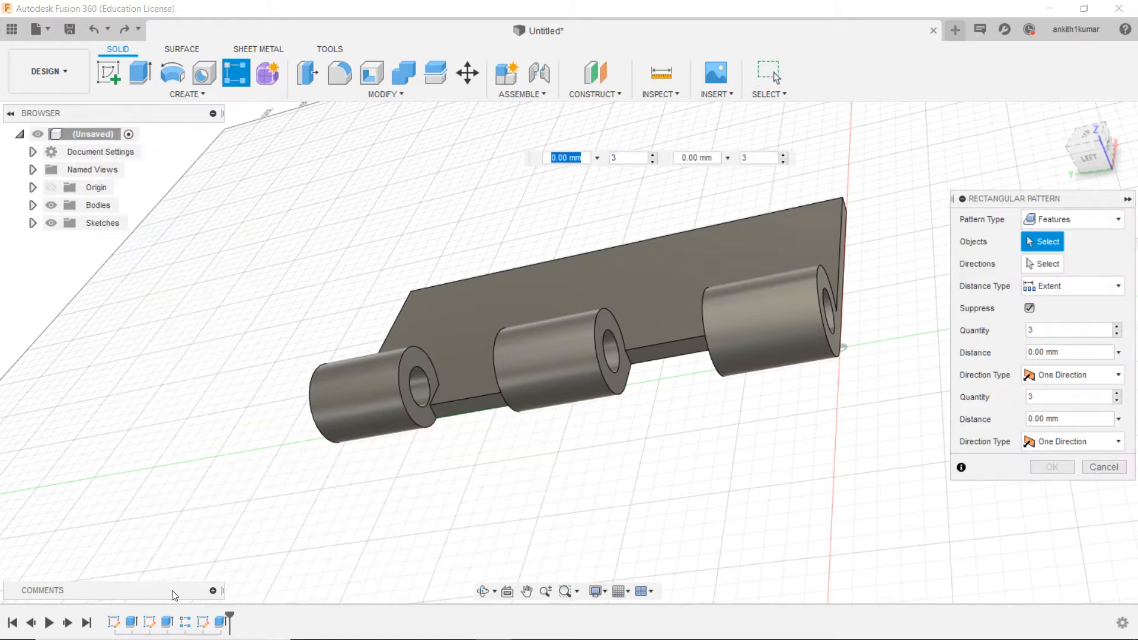
pyautogui.click(222, 622)
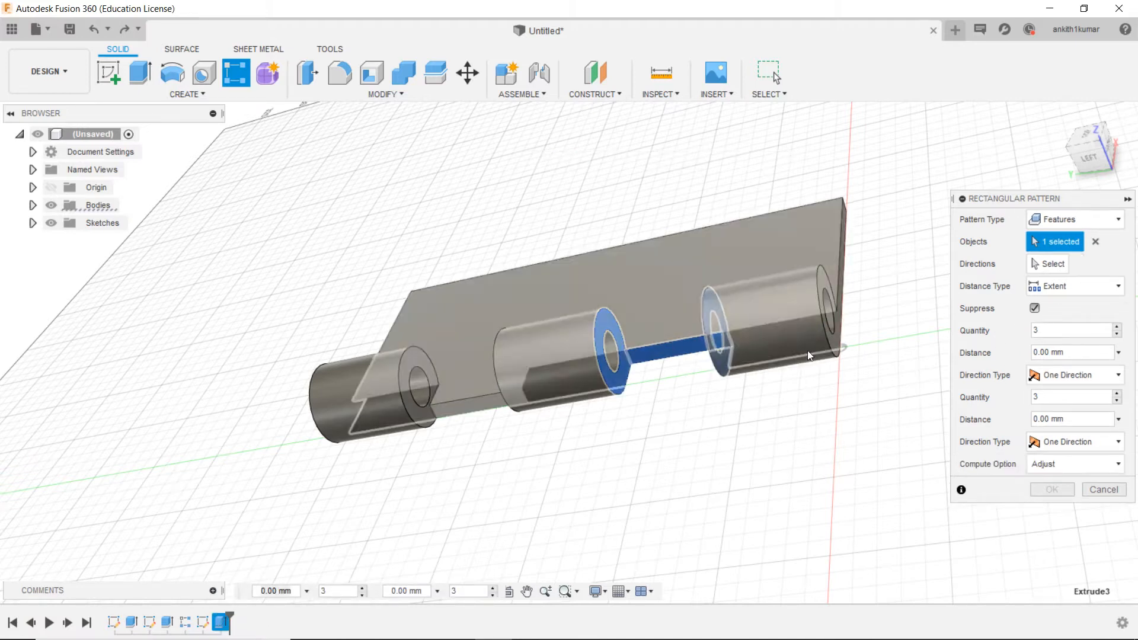
pyautogui.click(1048, 265)
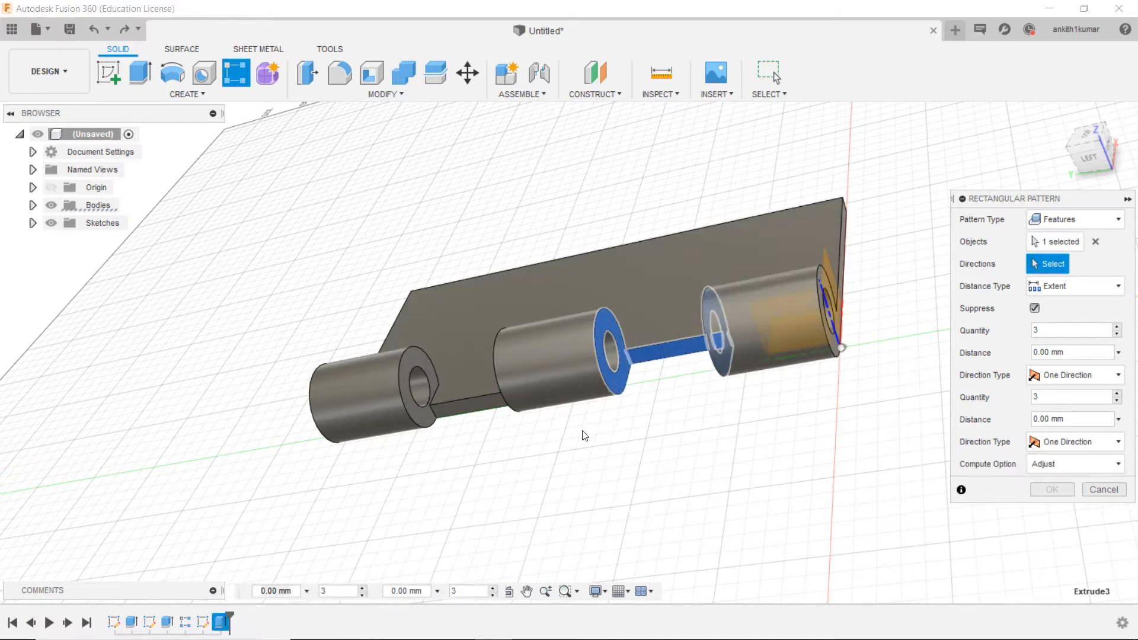
pyautogui.click(469, 400)
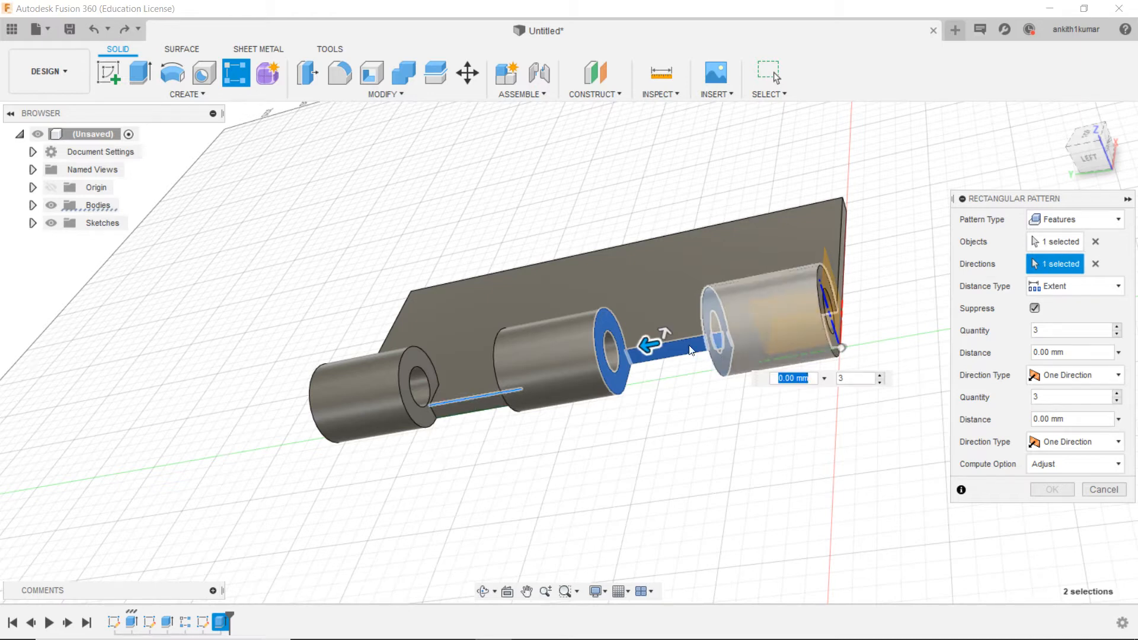
pyautogui.moveTo(650, 343); pyautogui.dragTo(530, 348)
pyautogui.press('Tab')
pyautogui.write('2')
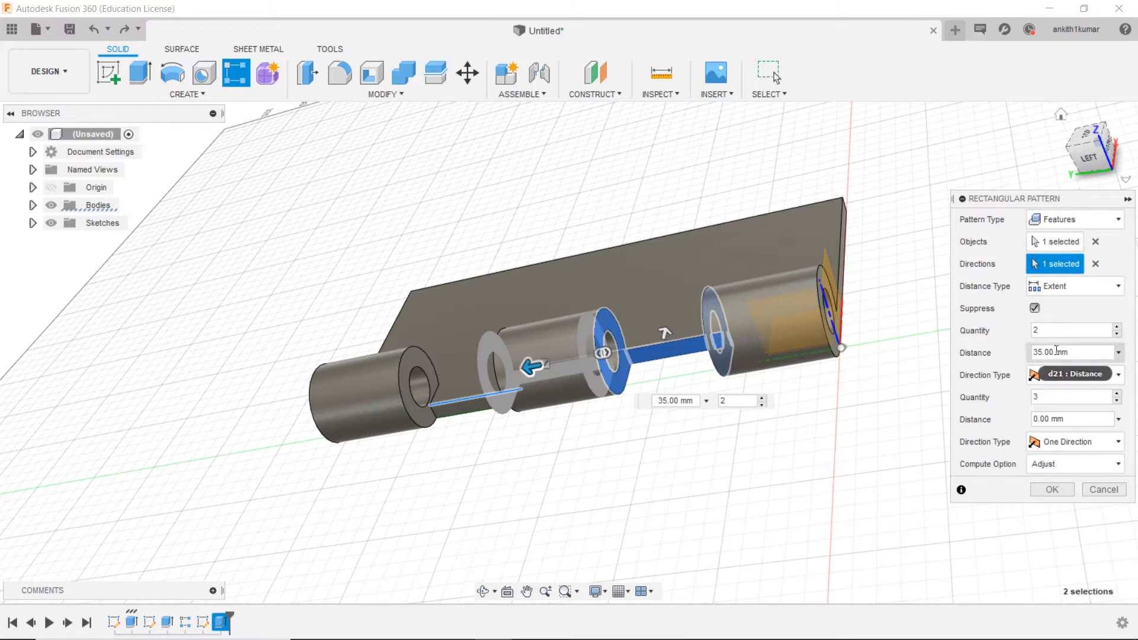
pyautogui.click(1110, 376)
pyautogui.click(1110, 375)
pyautogui.click(1113, 440)
pyautogui.click(1113, 440)
pyautogui.click(1113, 440)
pyautogui.click(1113, 440)
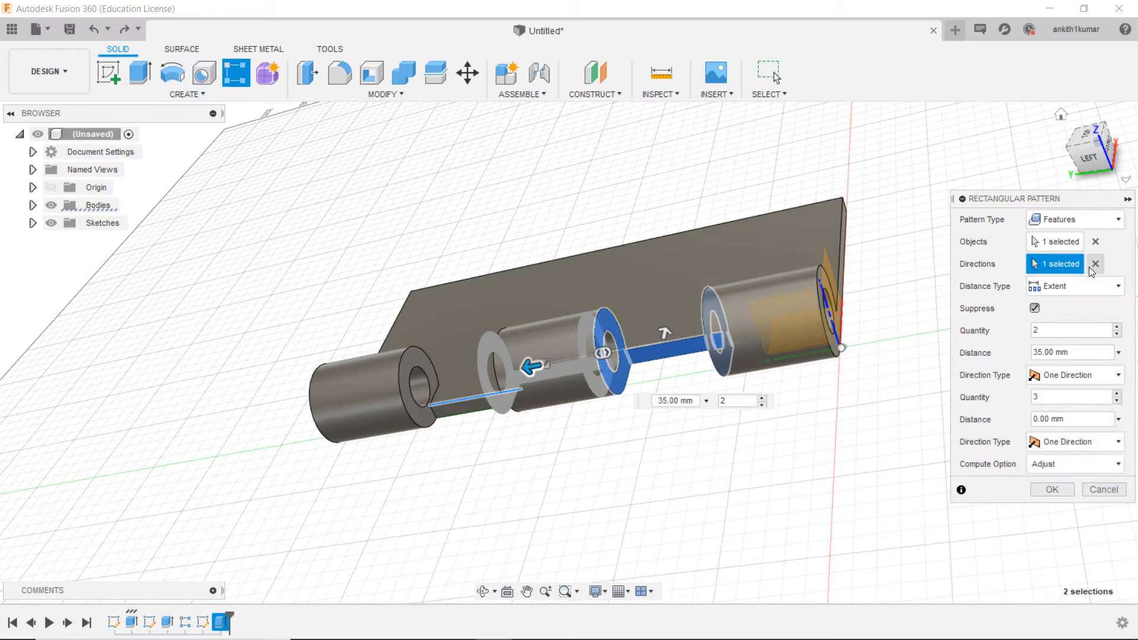
# Step: Set the pattern's extent to 60 mm and complete it to cut the second gap between the knuckles
pyautogui.moveTo(1089, 155)
pyautogui.mouseDown()
pyautogui.moveTo(1109, 158)
pyautogui.moveTo(1097, 106)
pyautogui.moveTo(1049, 134)
pyautogui.moveTo(1094, 143)
pyautogui.mouseUp()
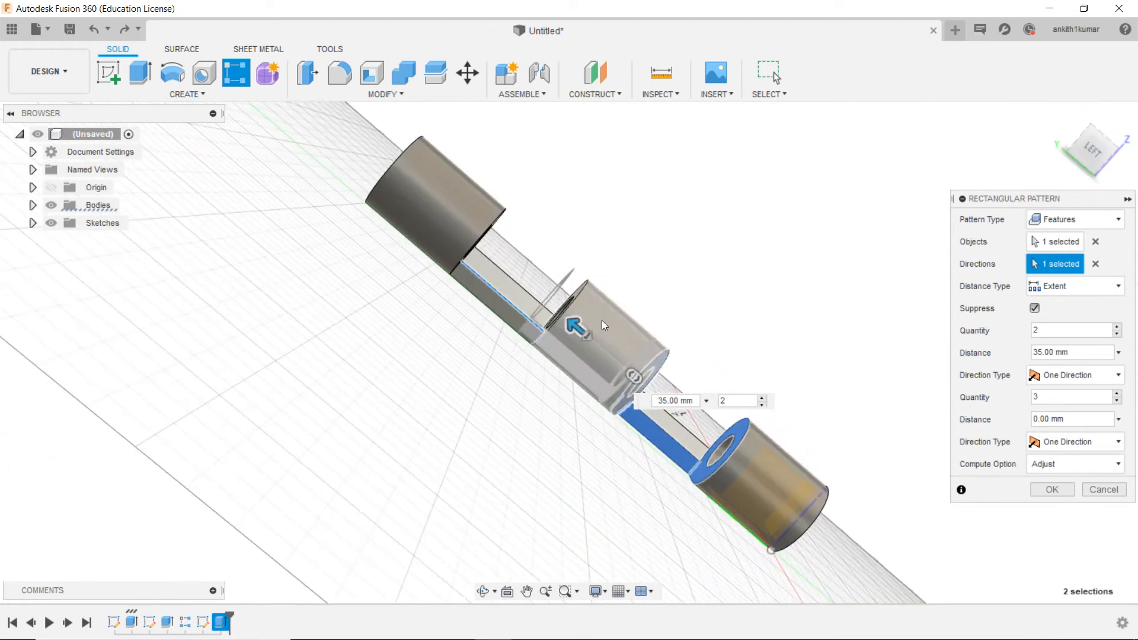
pyautogui.moveTo(579, 326); pyautogui.dragTo(503, 276)
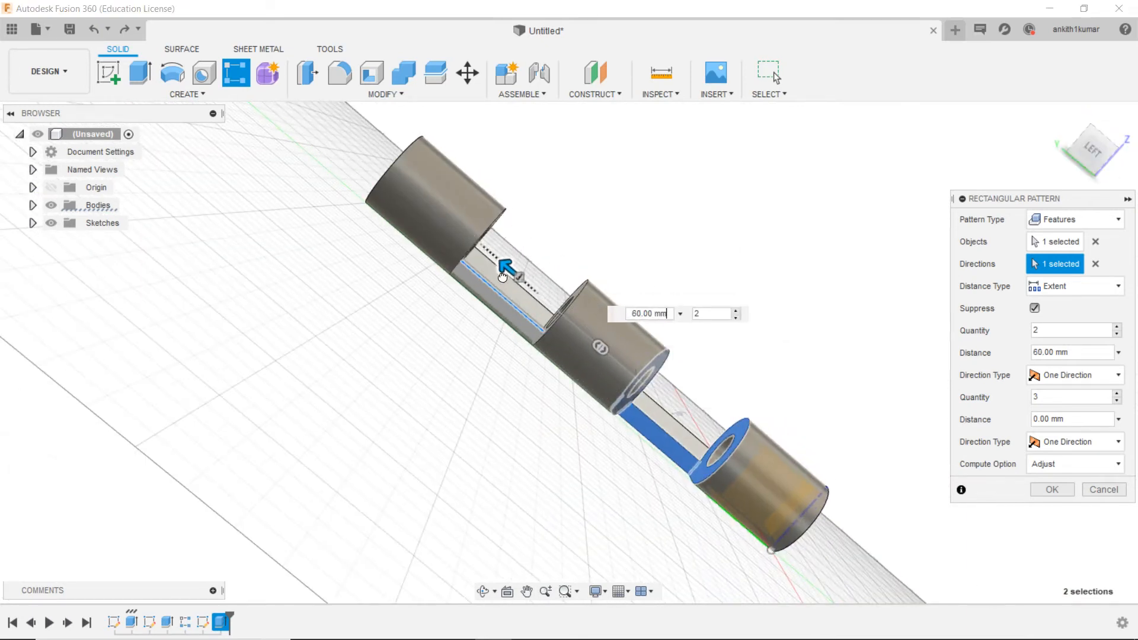
pyautogui.click(1106, 142)
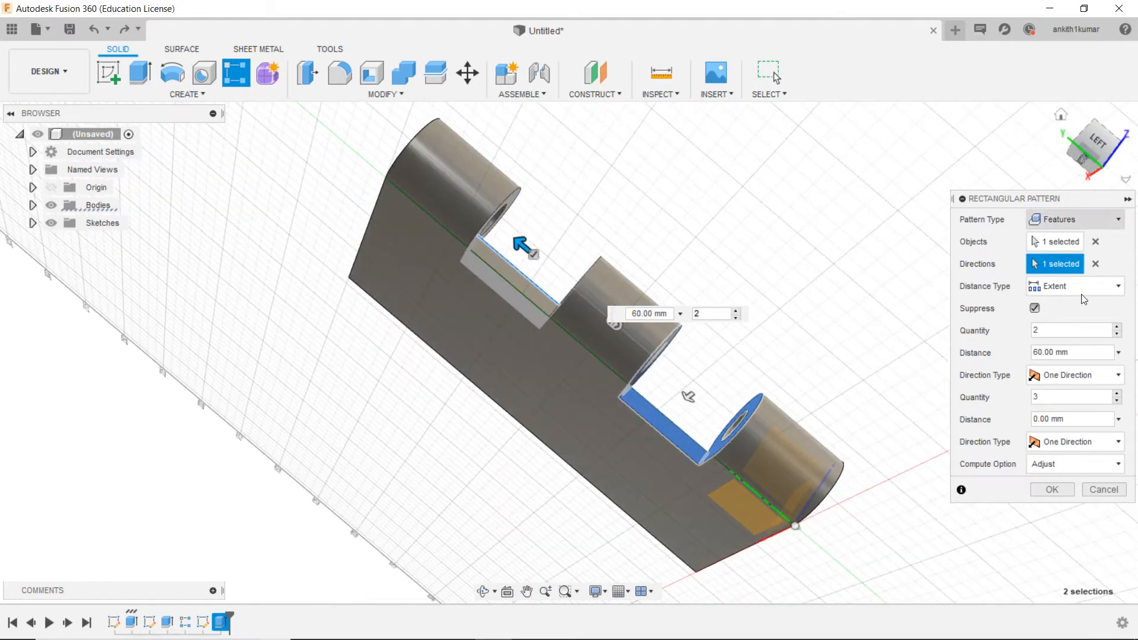
pyautogui.click(1046, 489)
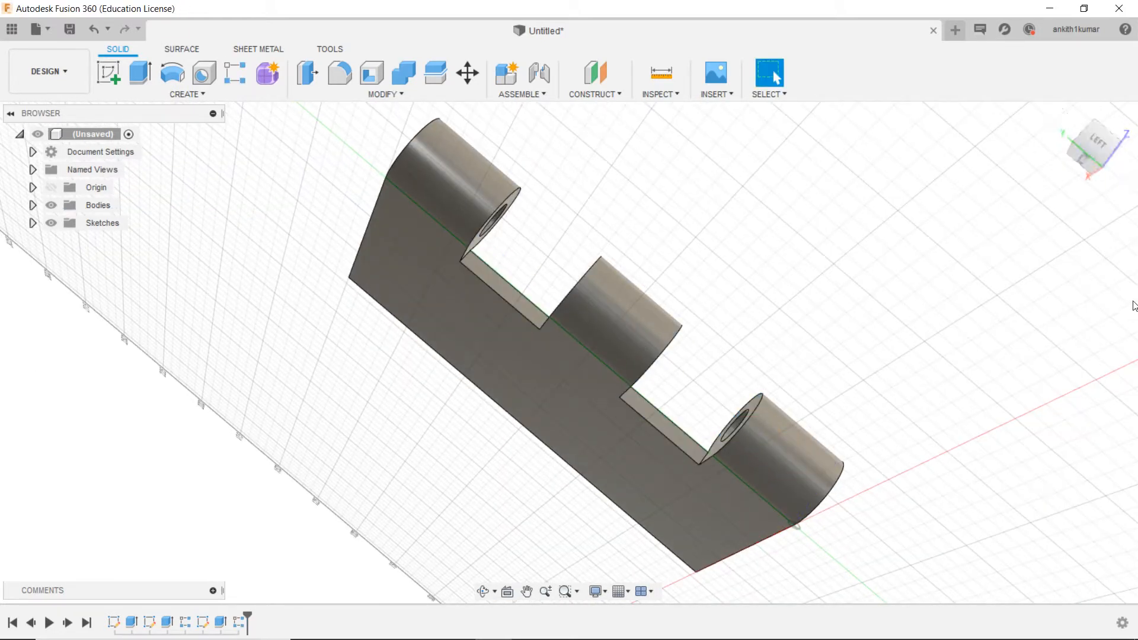
# Step: Hide the finished leaf body and show the plate sketch and the knuckle circle sketch
pyautogui.moveTo(1107, 142)
pyautogui.mouseDown()
pyautogui.moveTo(1025, 178)
pyautogui.moveTo(1107, 144)
pyautogui.mouseUp()
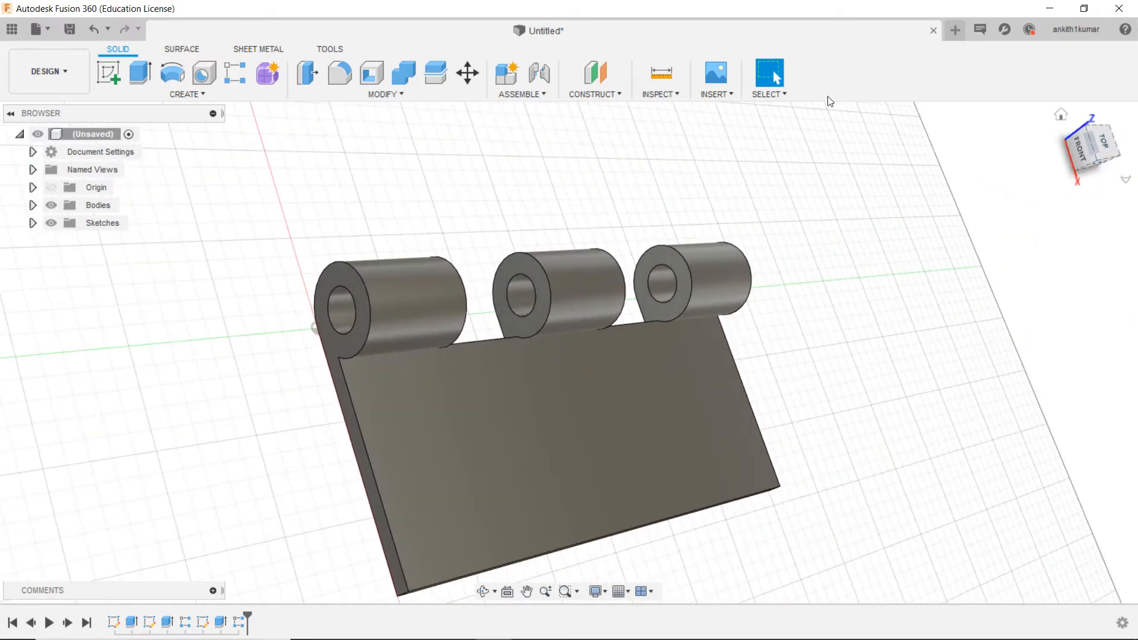
pyautogui.scroll(-2, 568, 200)
pyautogui.scroll(1, 567, 201)
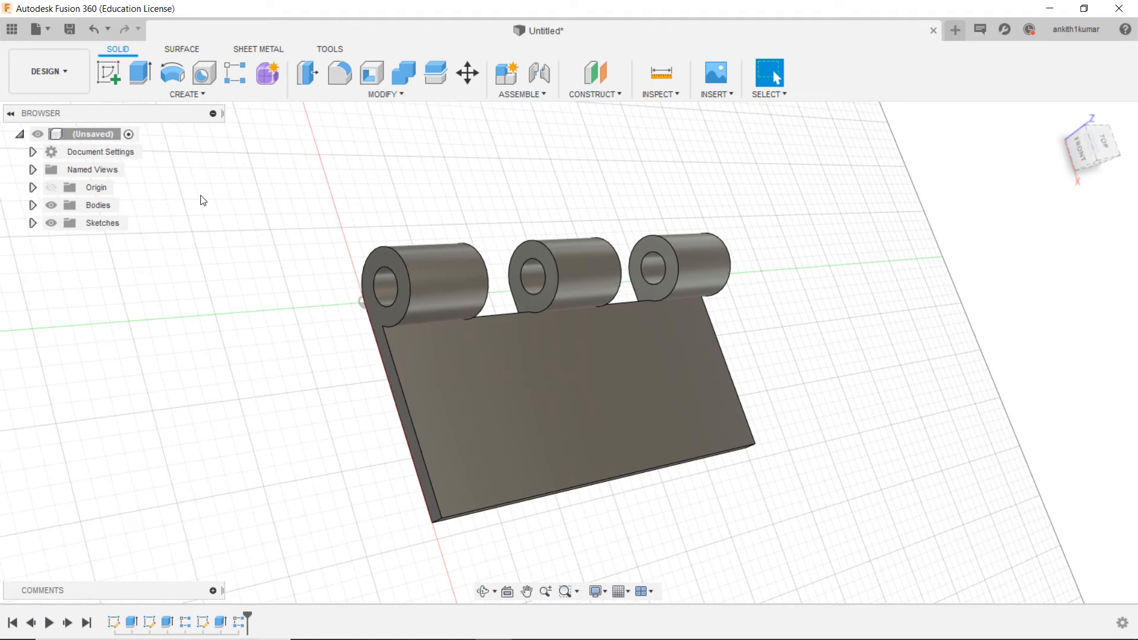
pyautogui.click(33, 223)
pyautogui.click(33, 205)
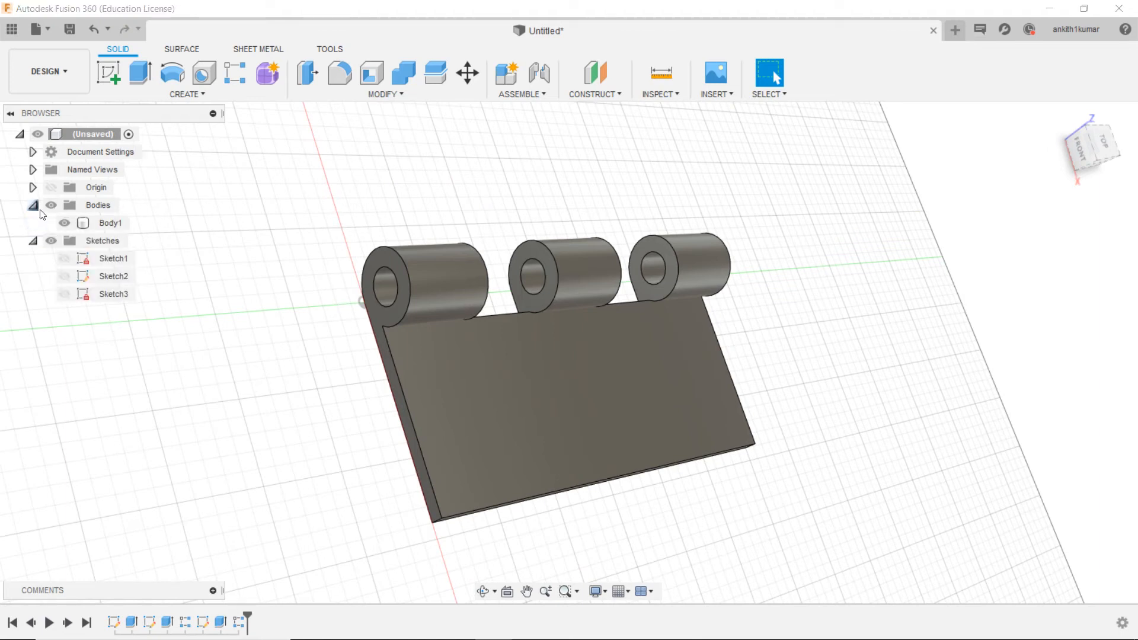
pyautogui.click(60, 222)
pyautogui.click(64, 223)
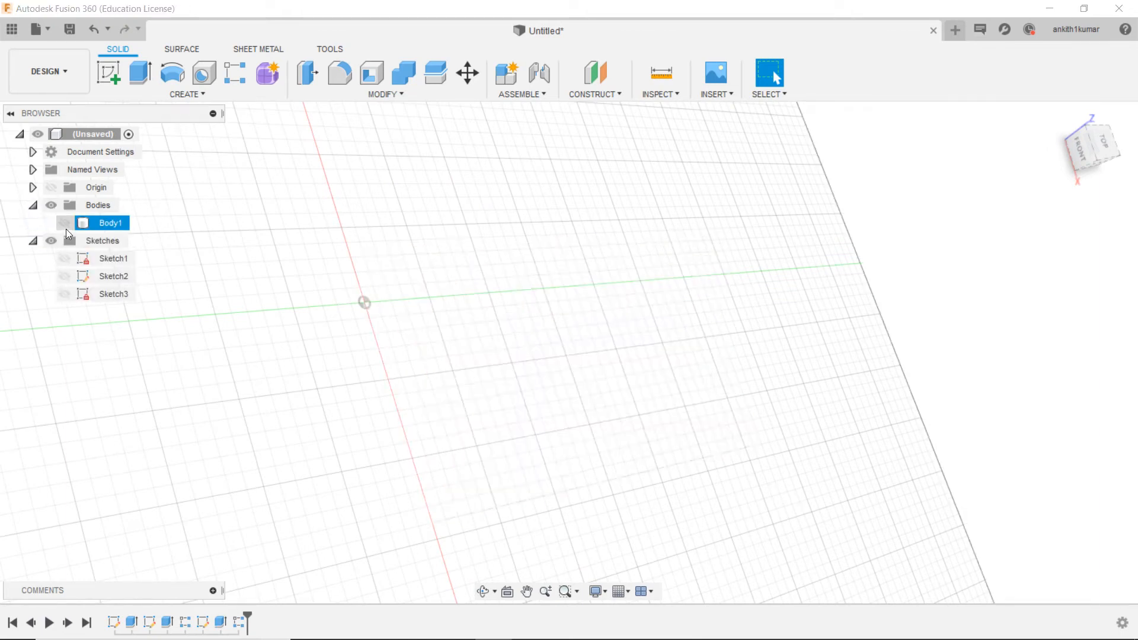
pyautogui.click(65, 259)
pyautogui.click(64, 276)
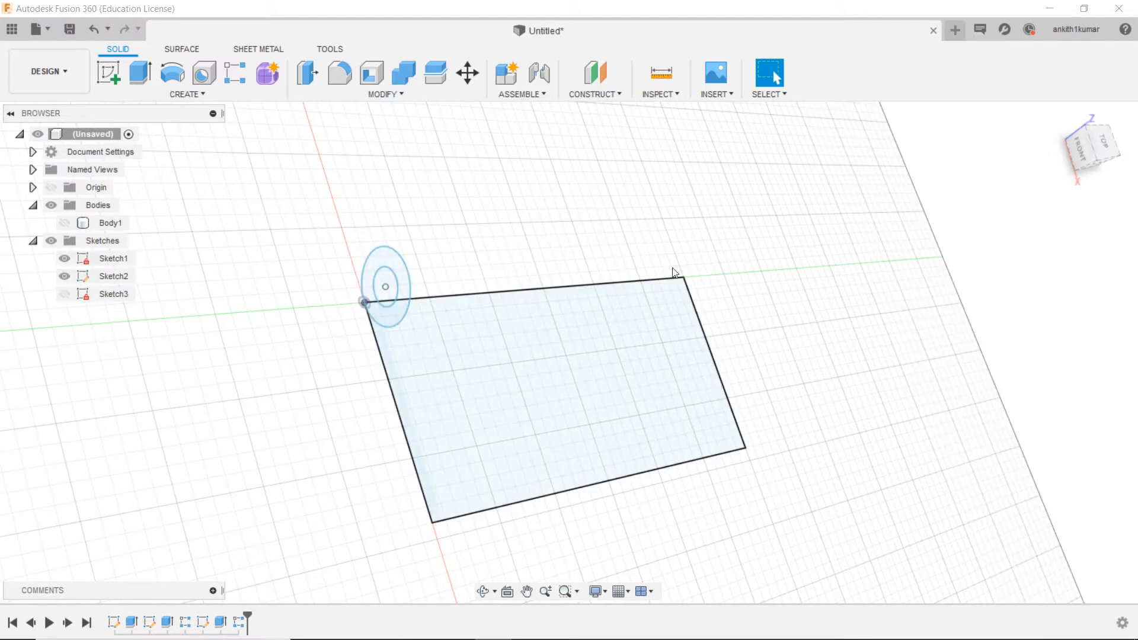
# Step: Extrude the plate rectangle 5 mm as a new component
pyautogui.click(1086, 157)
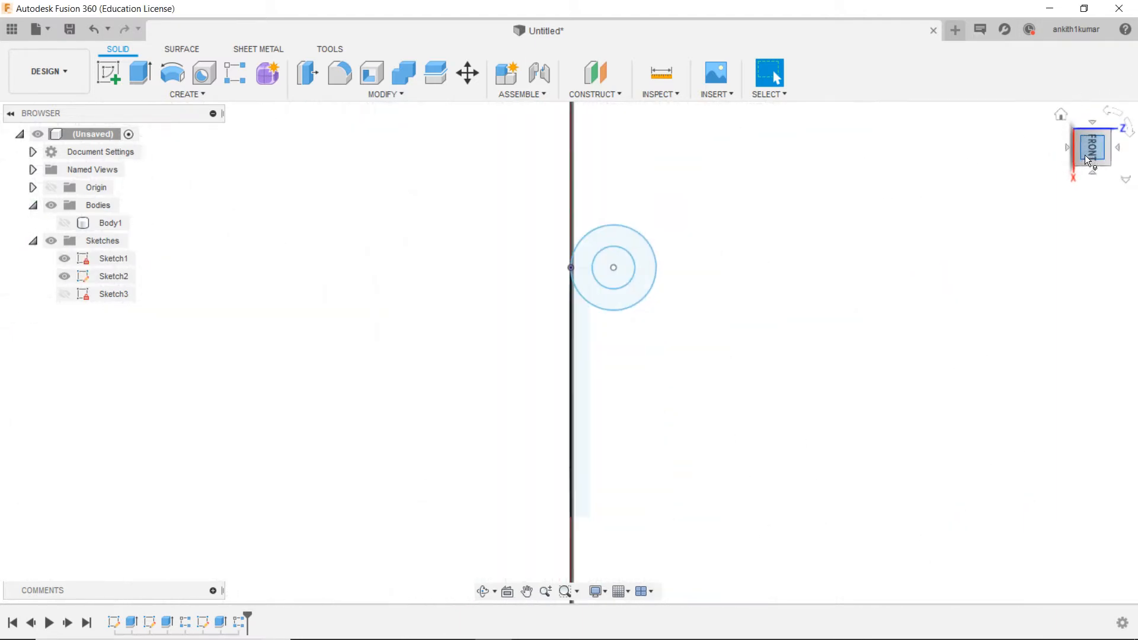
pyautogui.click(1116, 108)
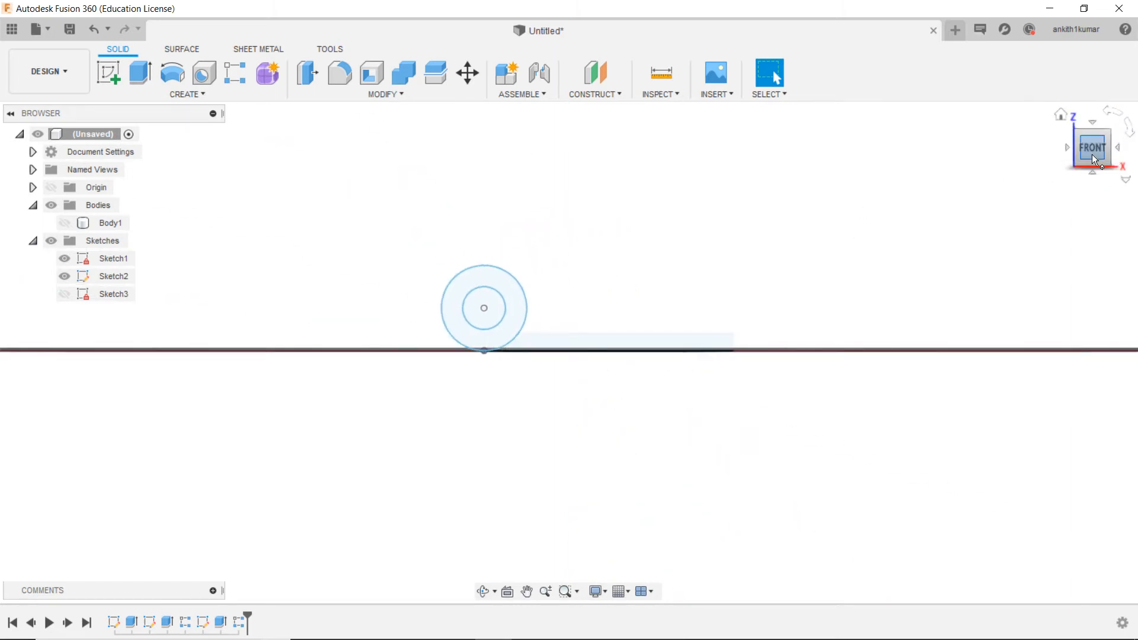
pyautogui.keyDown('shift'); pyautogui.moveTo(1018, 197); pyautogui.dragTo(889, 291, button='middle'); pyautogui.keyUp('shift')
pyautogui.moveTo(1097, 141); pyautogui.dragTo(1092, 146)
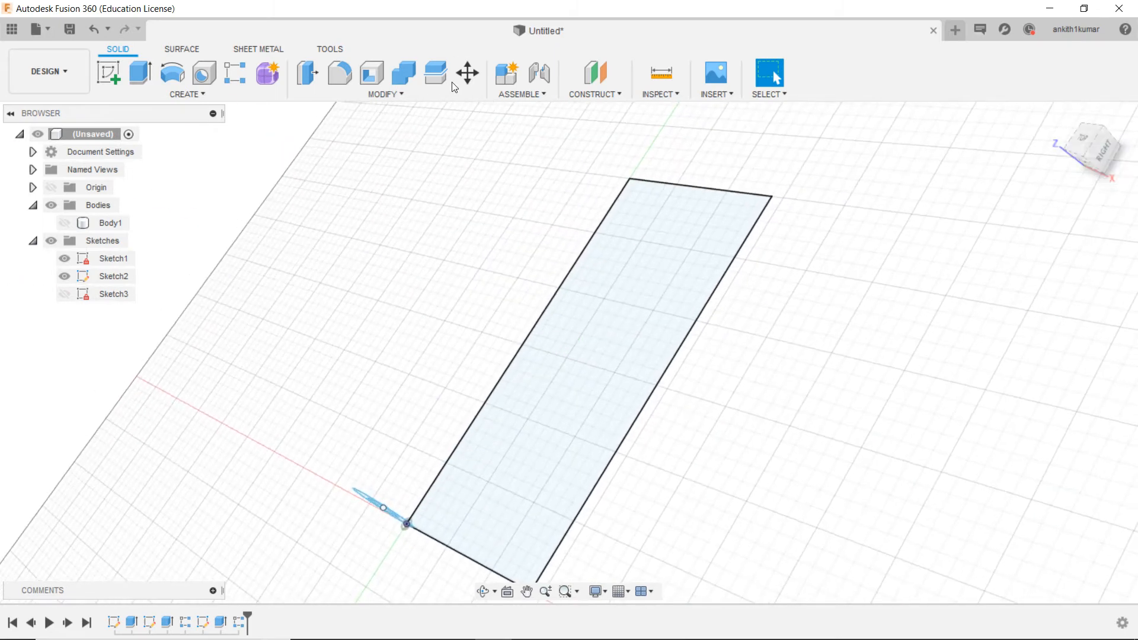
pyautogui.click(142, 77)
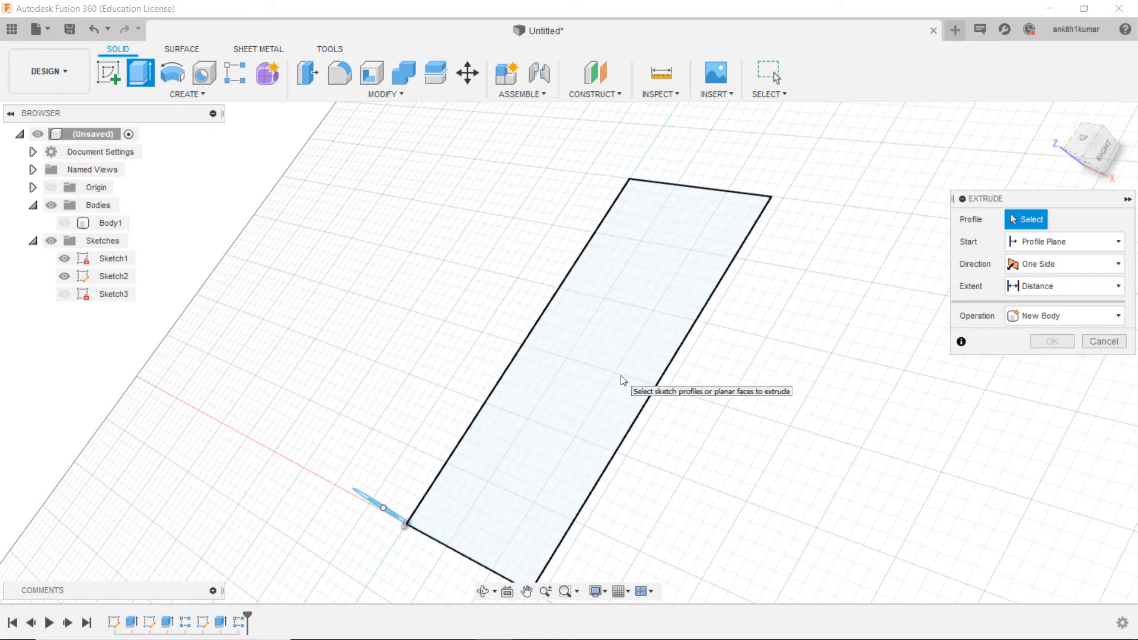
pyautogui.click(620, 335)
pyautogui.moveTo(578, 354); pyautogui.dragTo(553, 320)
pyautogui.write('5')
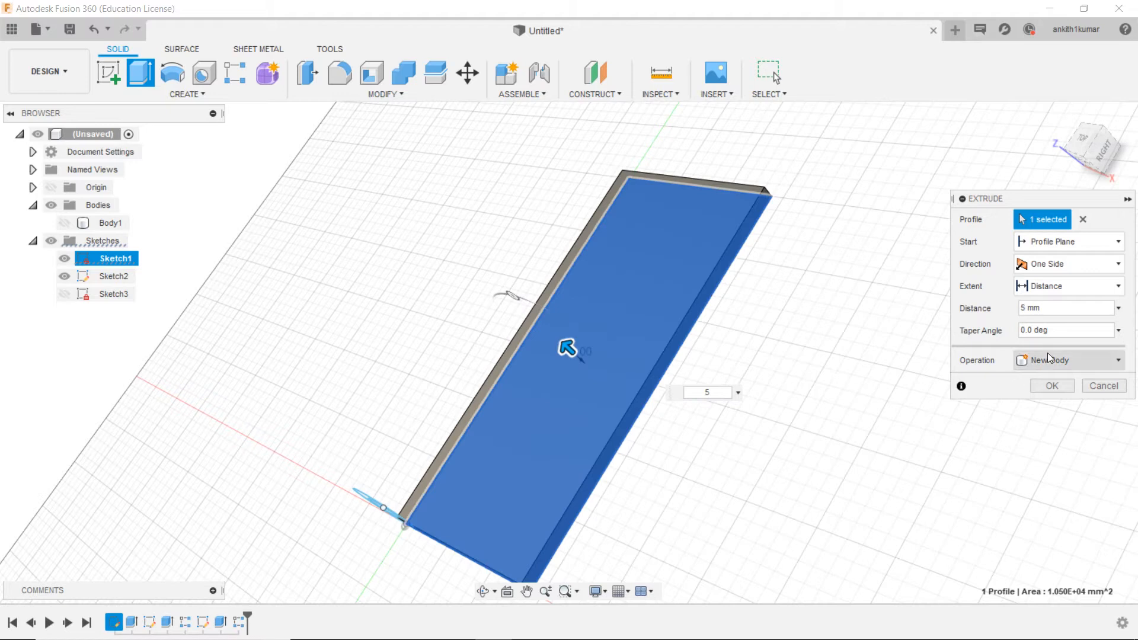
pyautogui.click(1062, 360)
pyautogui.click(1065, 439)
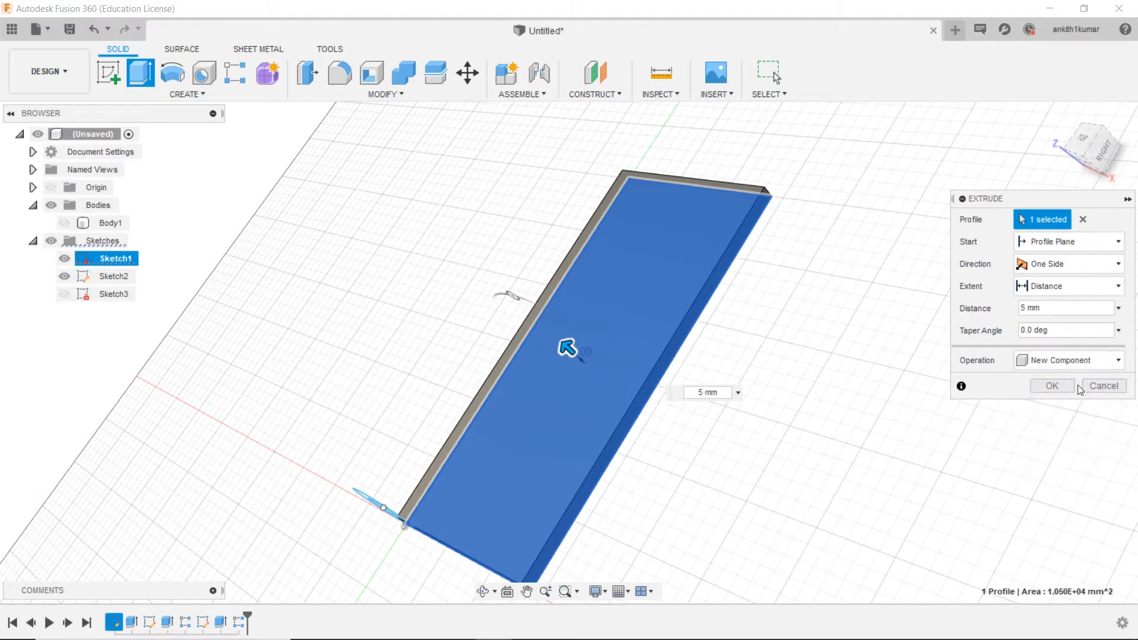
pyautogui.click(1052, 389)
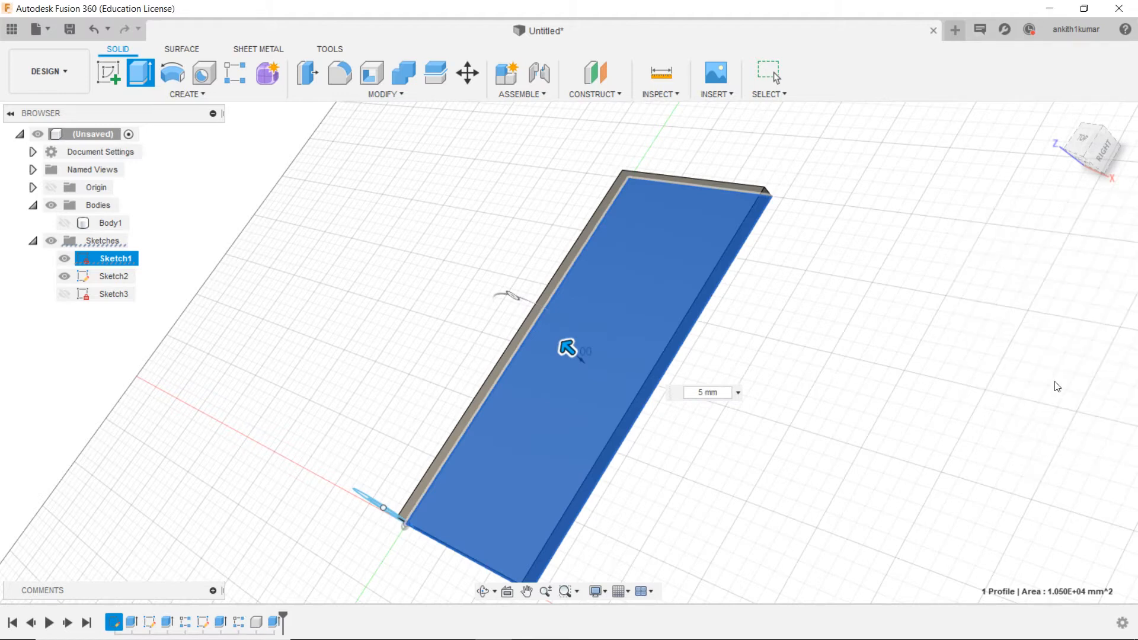
# Step: Begin extruding both regions of the knuckle ring at the new plate's corner, with a distance of -15 mm
pyautogui.moveTo(1109, 140); pyautogui.dragTo(1062, 180)
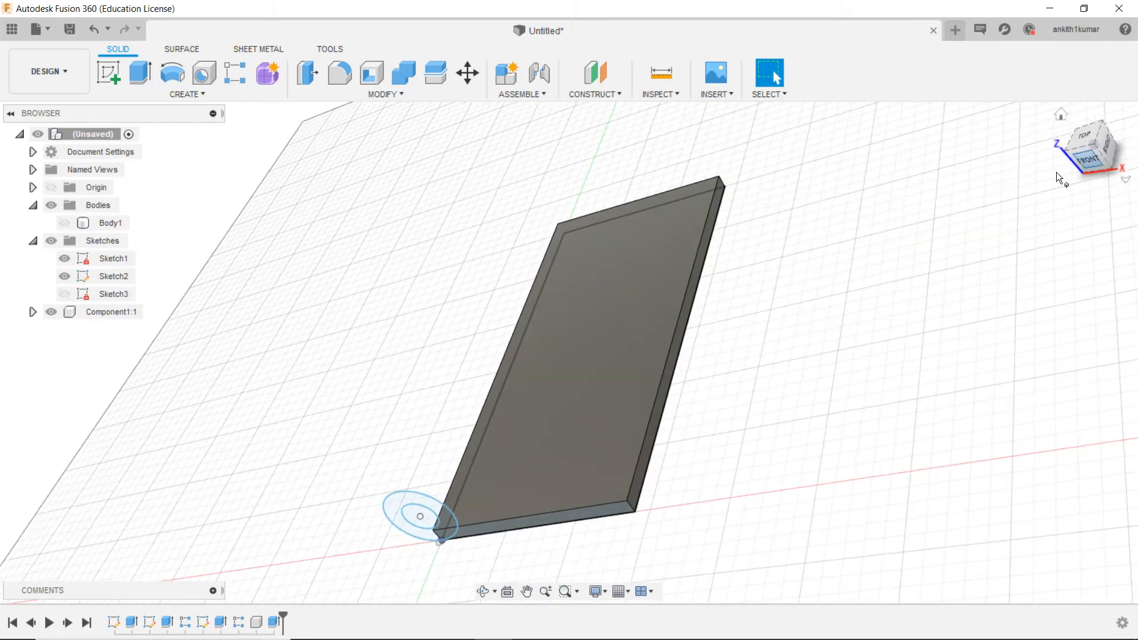
pyautogui.click(140, 74)
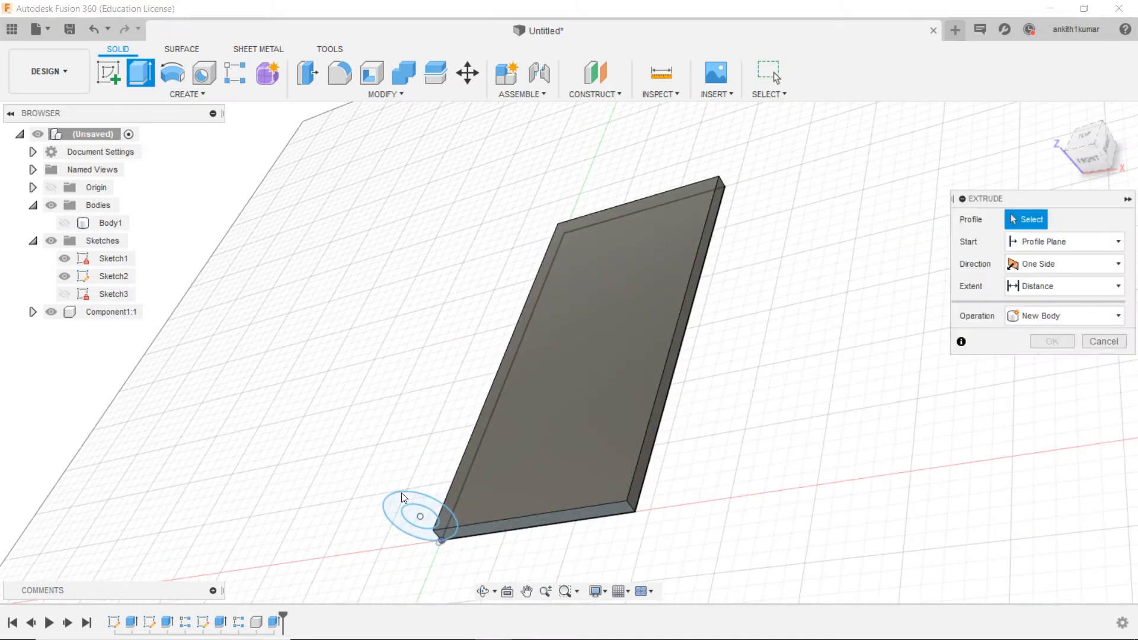
pyautogui.click(425, 498)
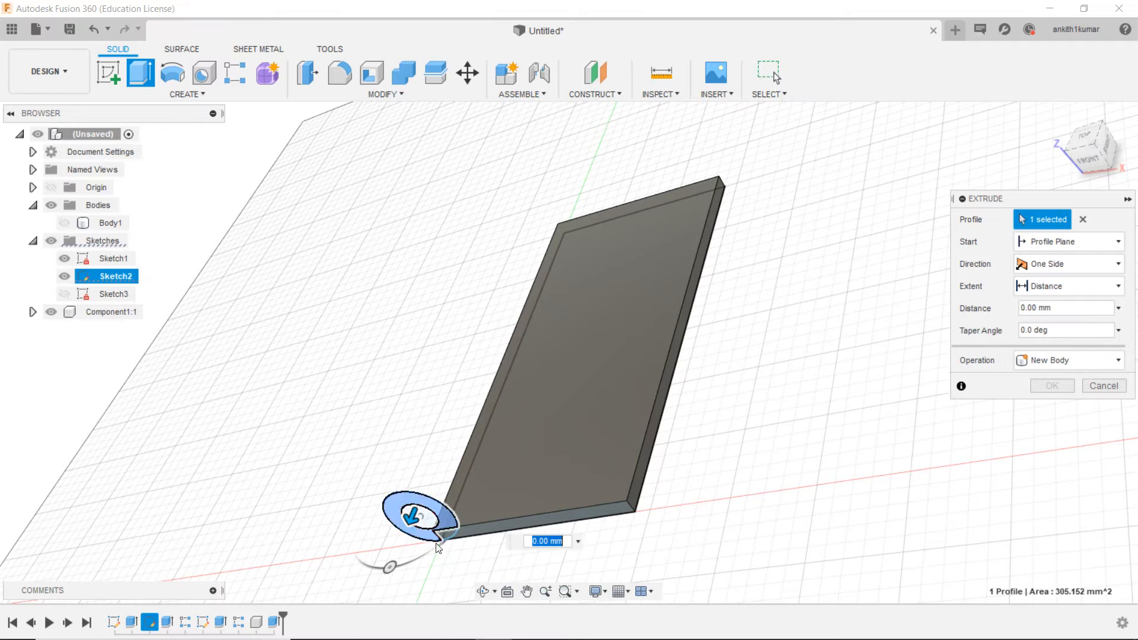
pyautogui.scroll(5, 447, 540)
pyautogui.click(446, 539)
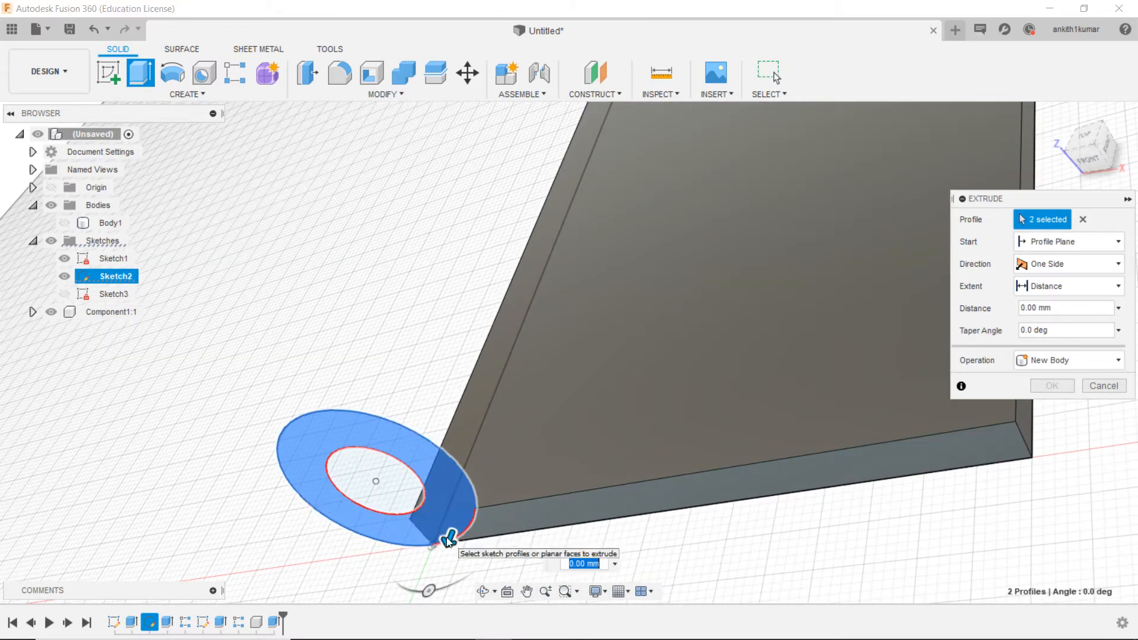
pyautogui.moveTo(445, 544); pyautogui.dragTo(491, 444)
# Step: Make the knuckle extrusion start from an offset plane at -30 mm and join it to the plate
pyautogui.click(1048, 257)
pyautogui.click(1049, 253)
pyautogui.click(1048, 248)
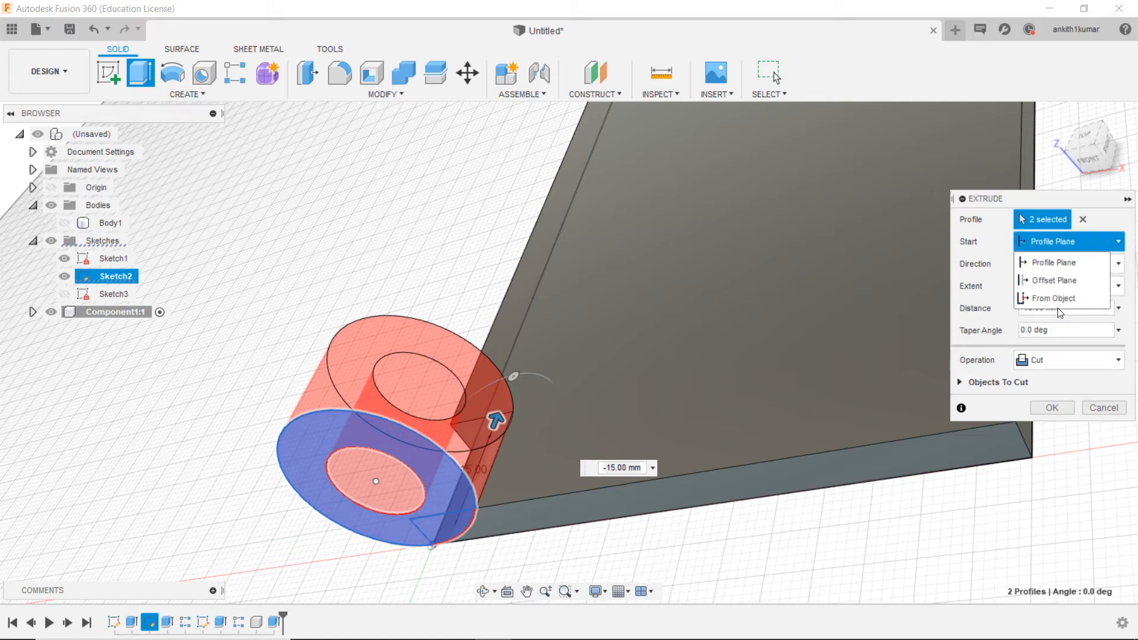
pyautogui.click(1055, 286)
pyautogui.click(1049, 263)
pyautogui.write('30')
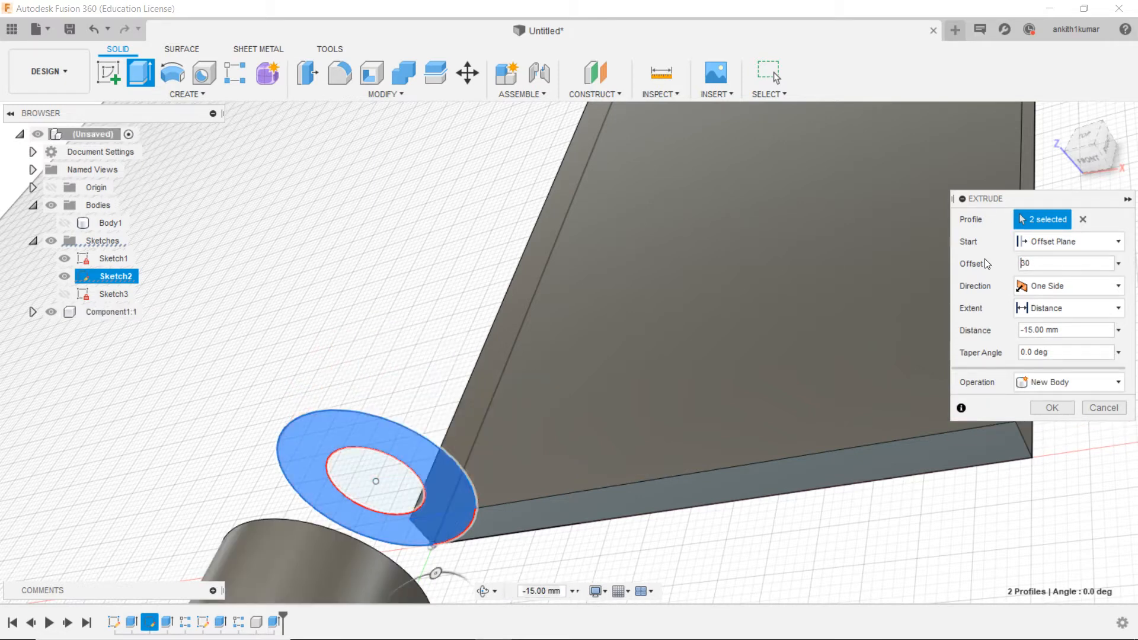
pyautogui.click(1040, 383)
pyautogui.click(1041, 403)
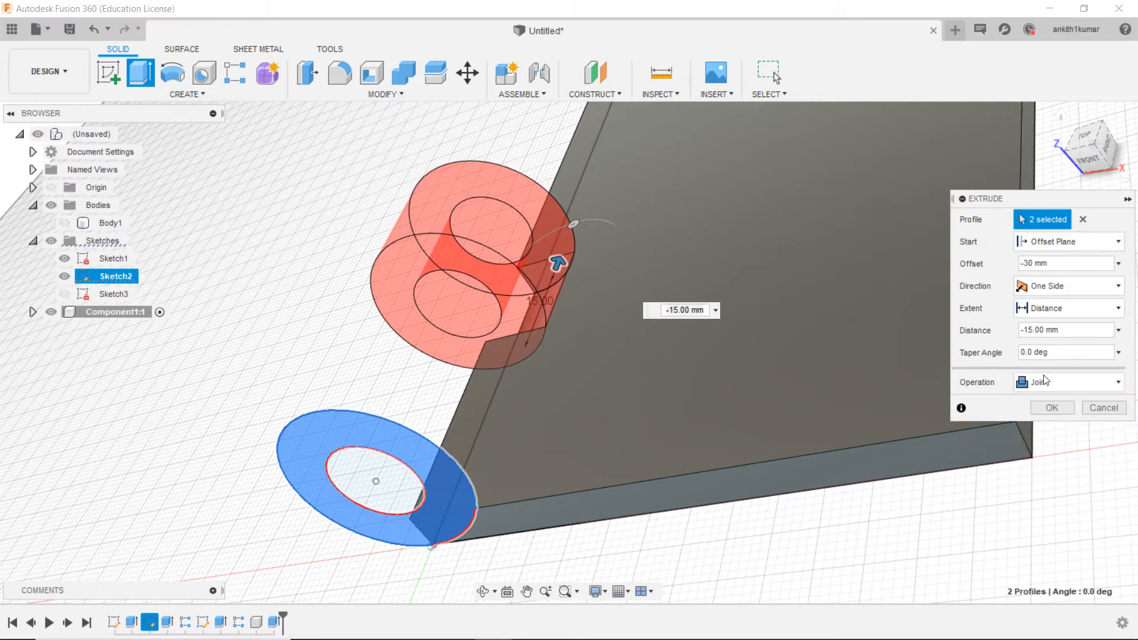
# Step: Set the knuckle extrusion's distance to -30 mm and complete it
pyautogui.moveTo(1053, 330); pyautogui.dragTo(977, 335)
pyautogui.write('-30m')
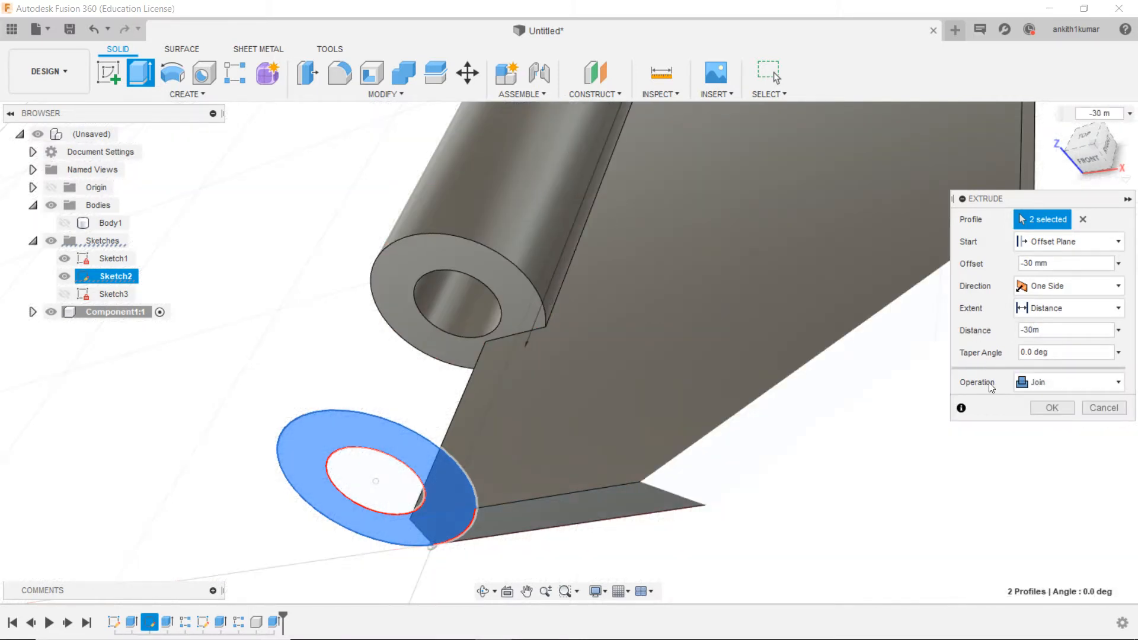
pyautogui.scroll(-5, 776, 430)
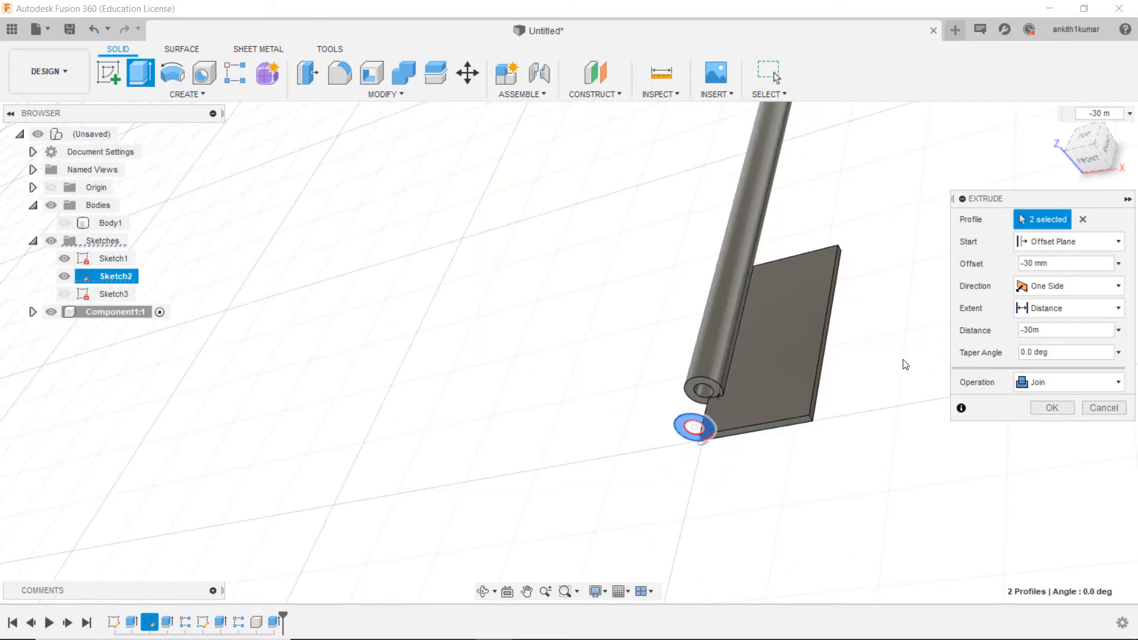
pyautogui.moveTo(906, 365); pyautogui.dragTo(730, 414, button='middle')
pyautogui.click(1041, 328)
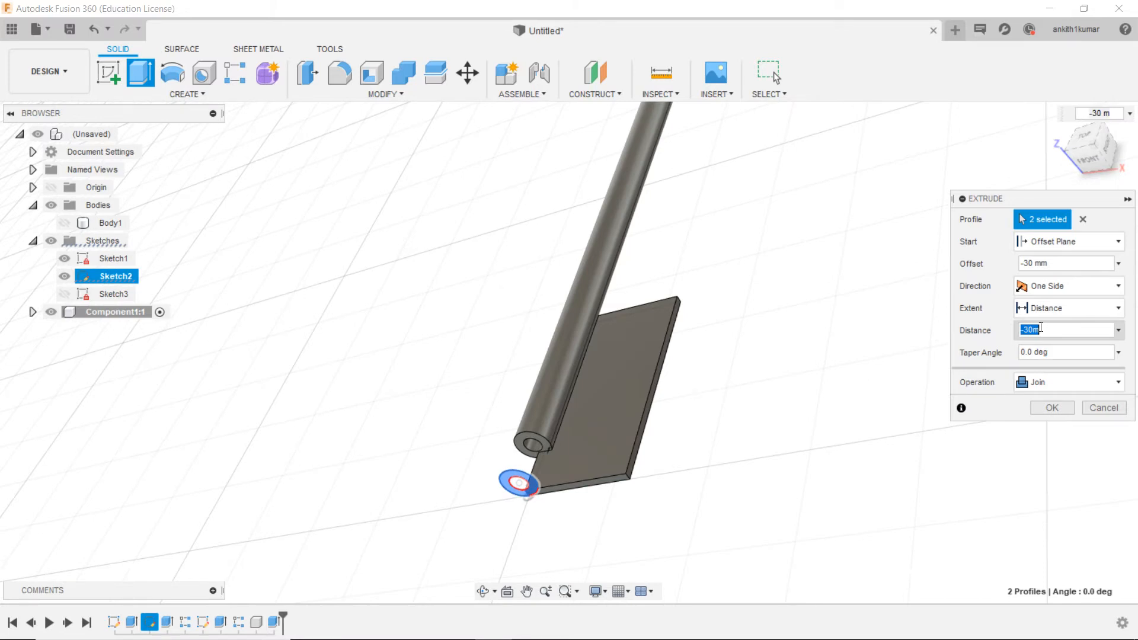
pyautogui.write('-30')
pyautogui.click(1062, 408)
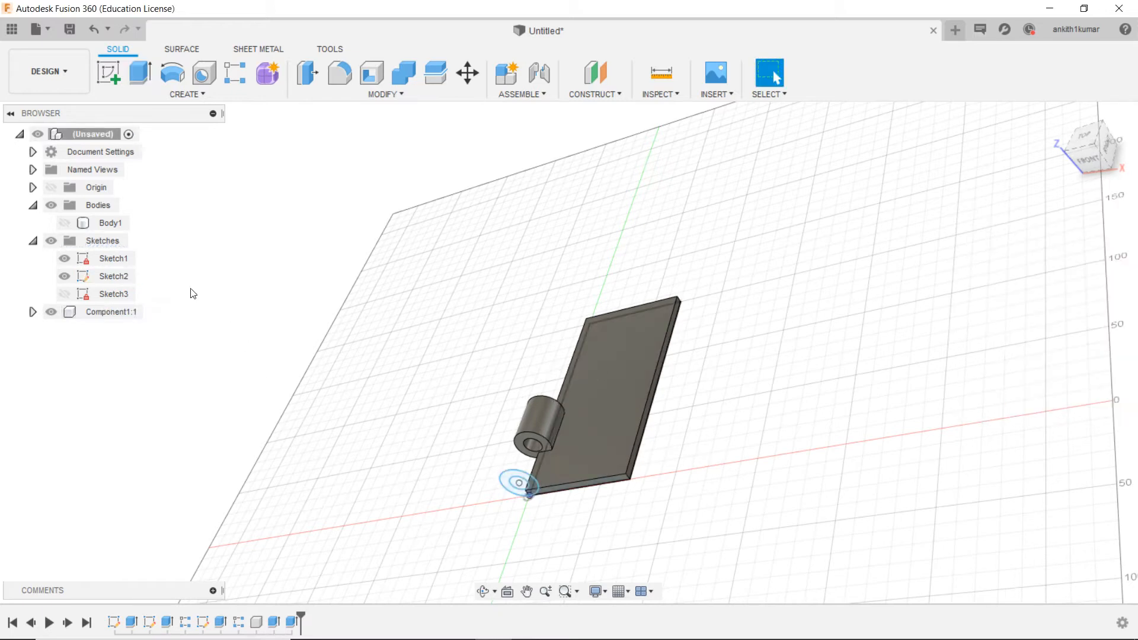
pyautogui.click(203, 90)
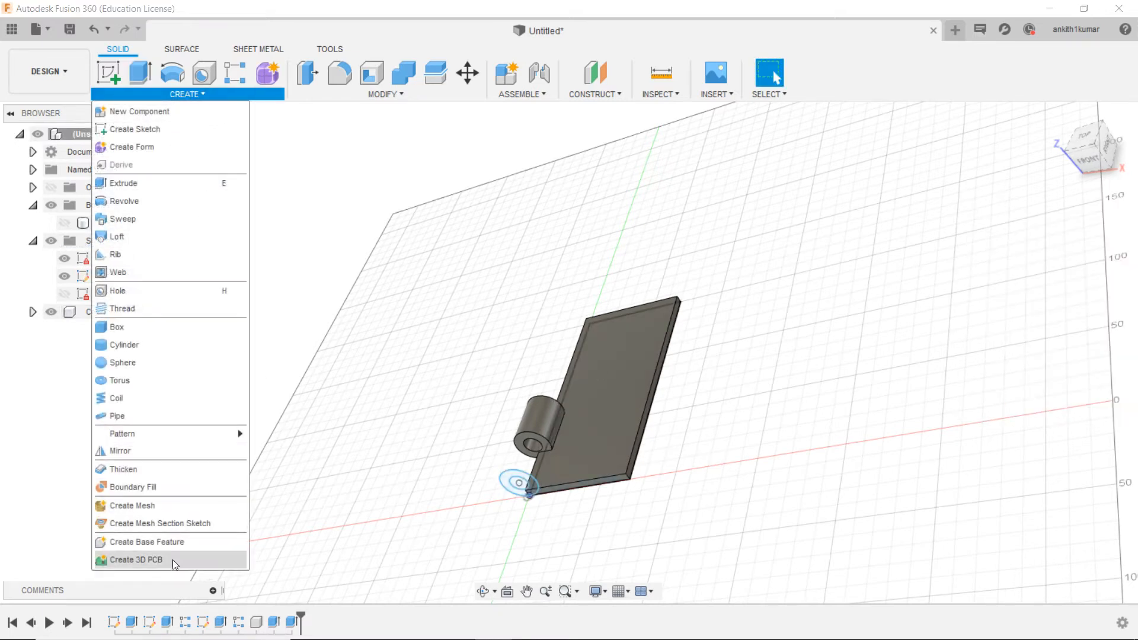
pyautogui.moveTo(234, 435)
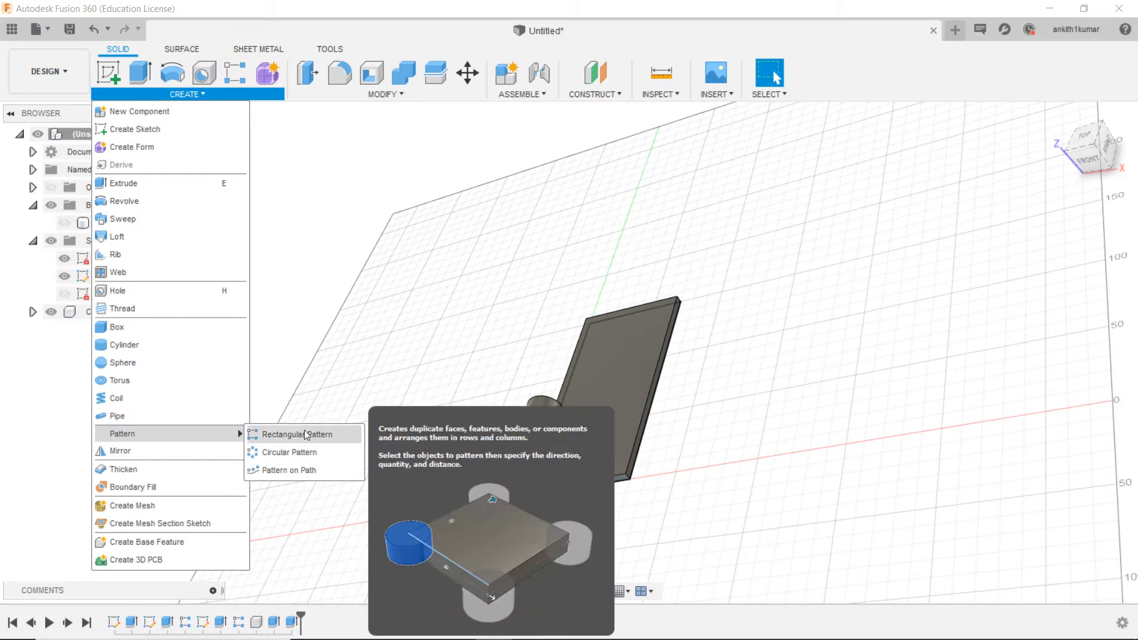
pyautogui.click(305, 437)
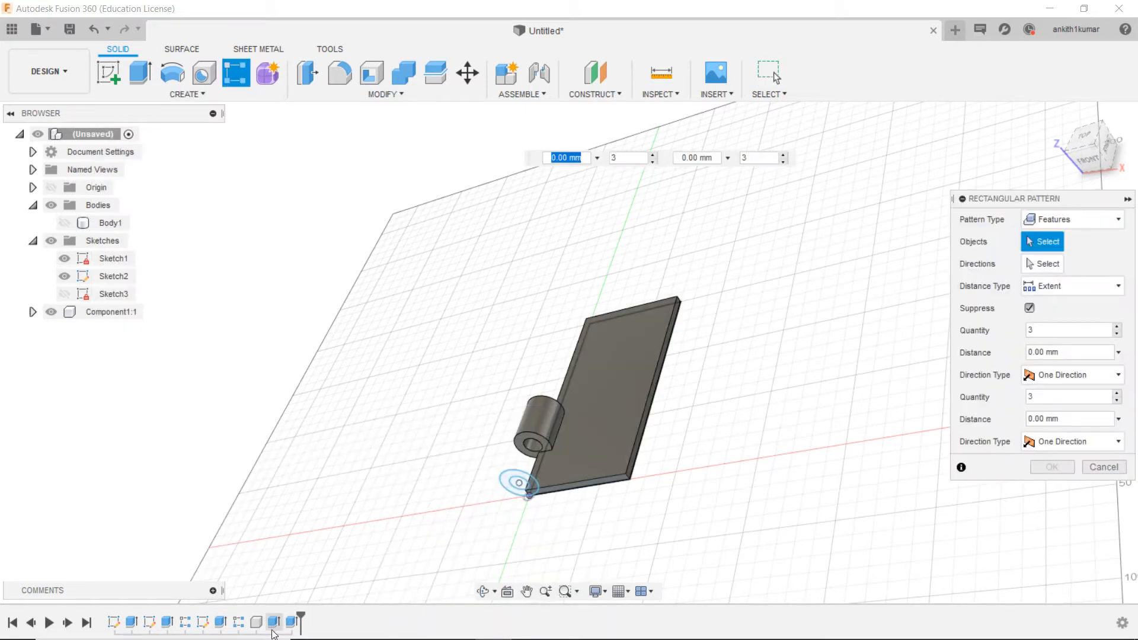
pyautogui.click(291, 622)
pyautogui.scroll(3, 602, 428)
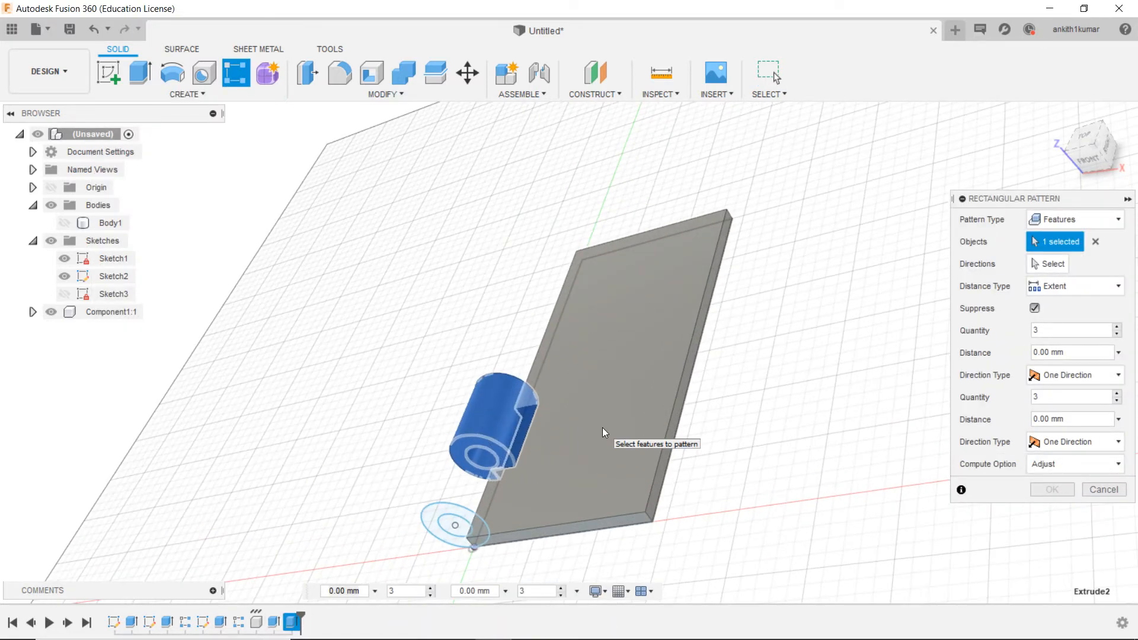
pyautogui.scroll(2, 602, 428)
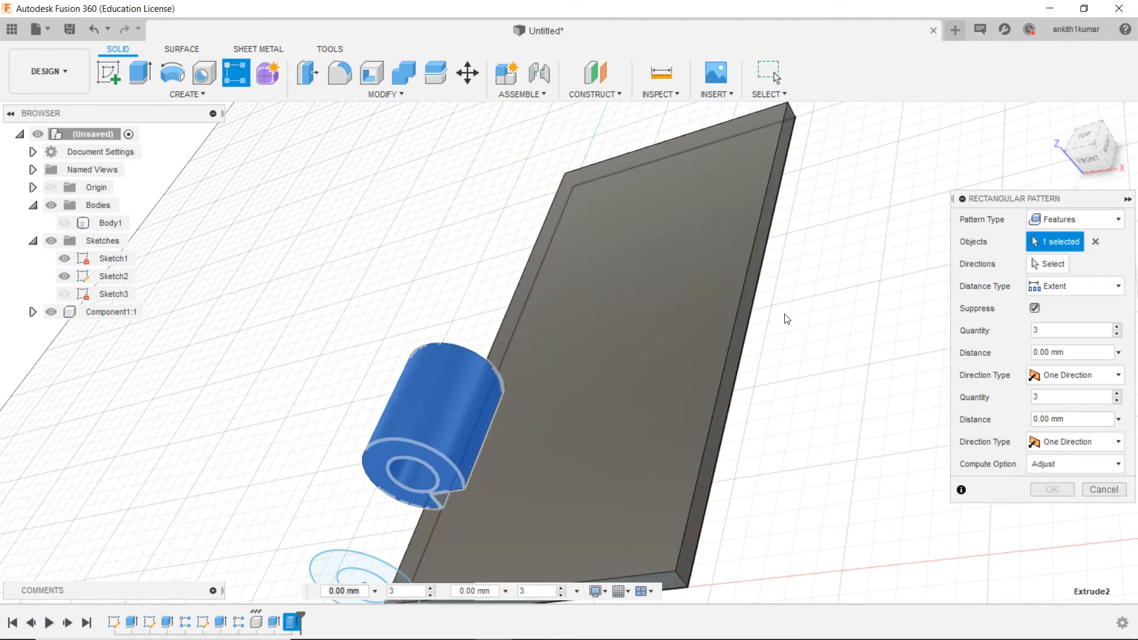
pyautogui.click(1048, 264)
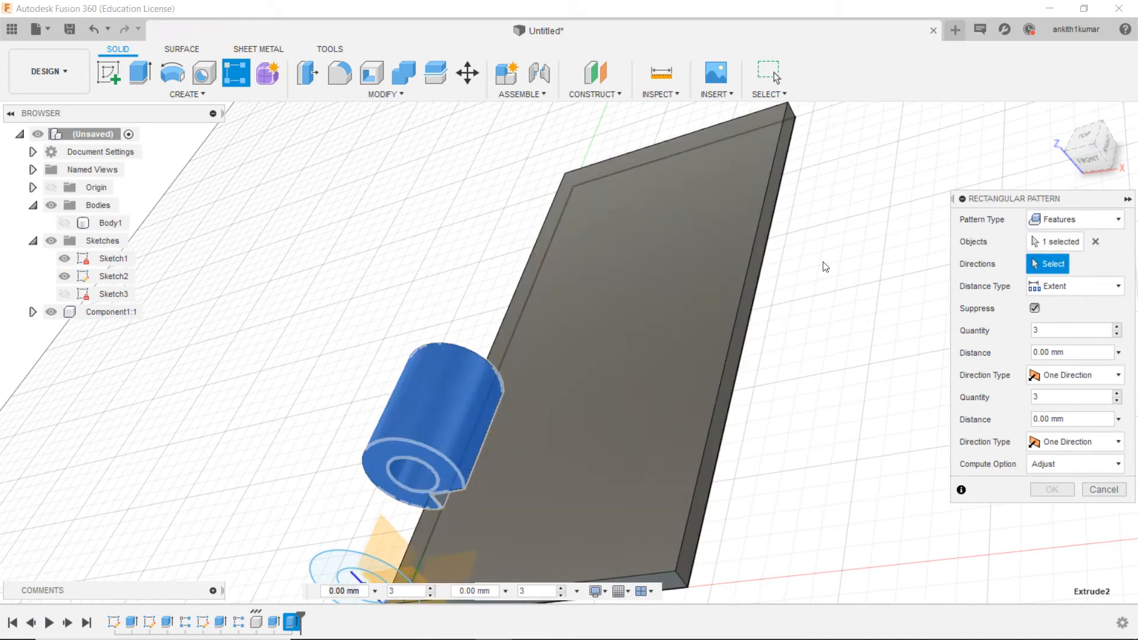
pyautogui.click(524, 268)
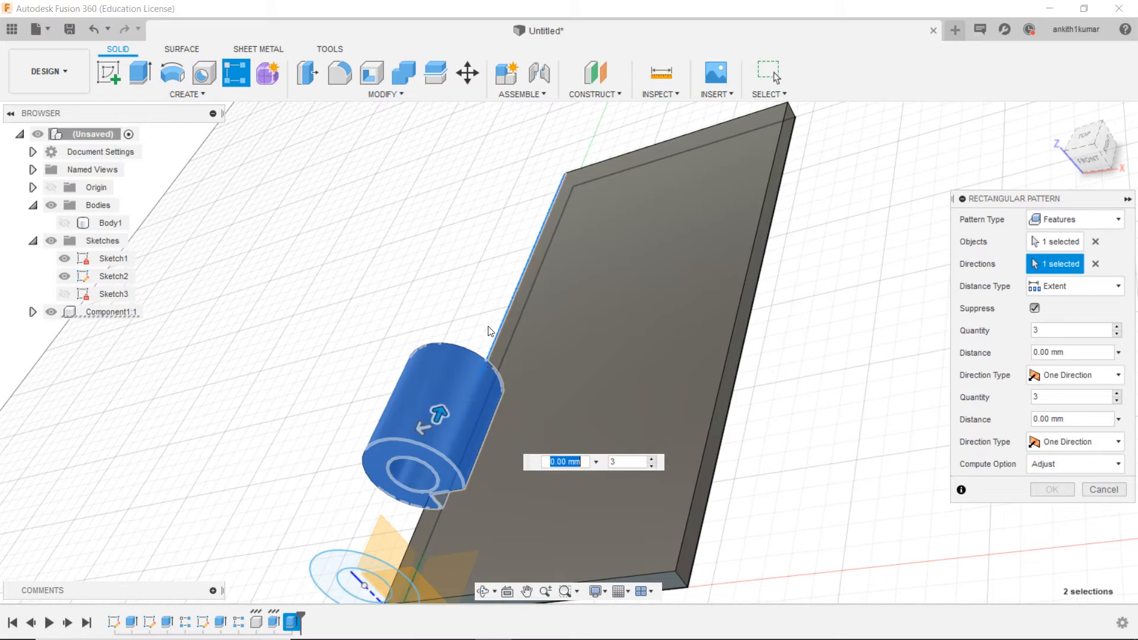
pyautogui.write('50')
pyautogui.press('Tab')
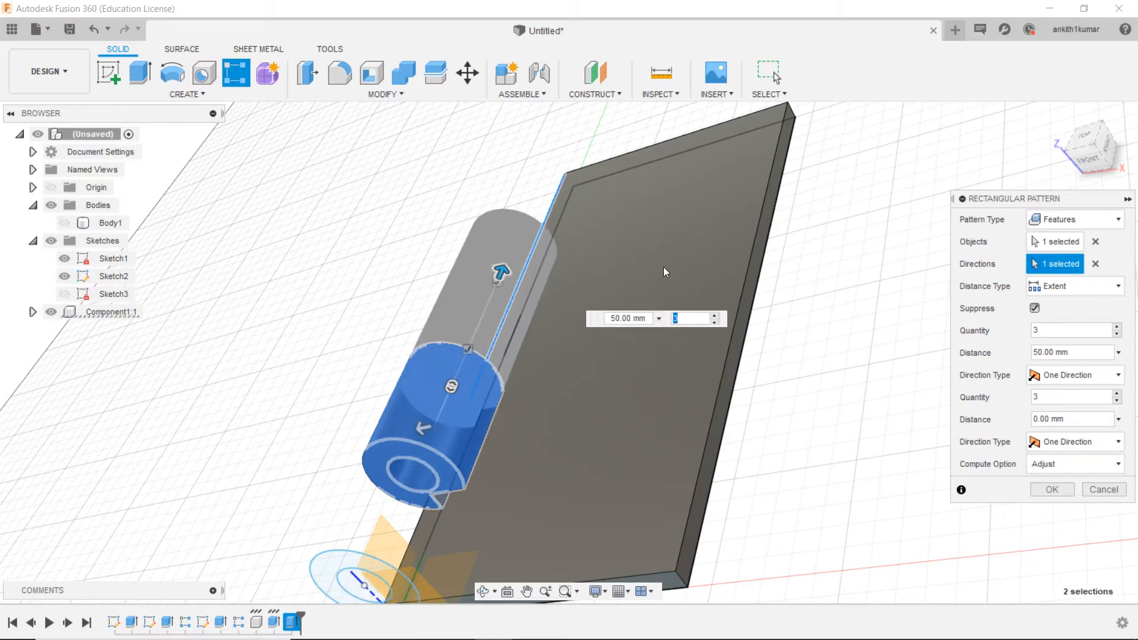
pyautogui.write('1')
pyautogui.press('Tab')
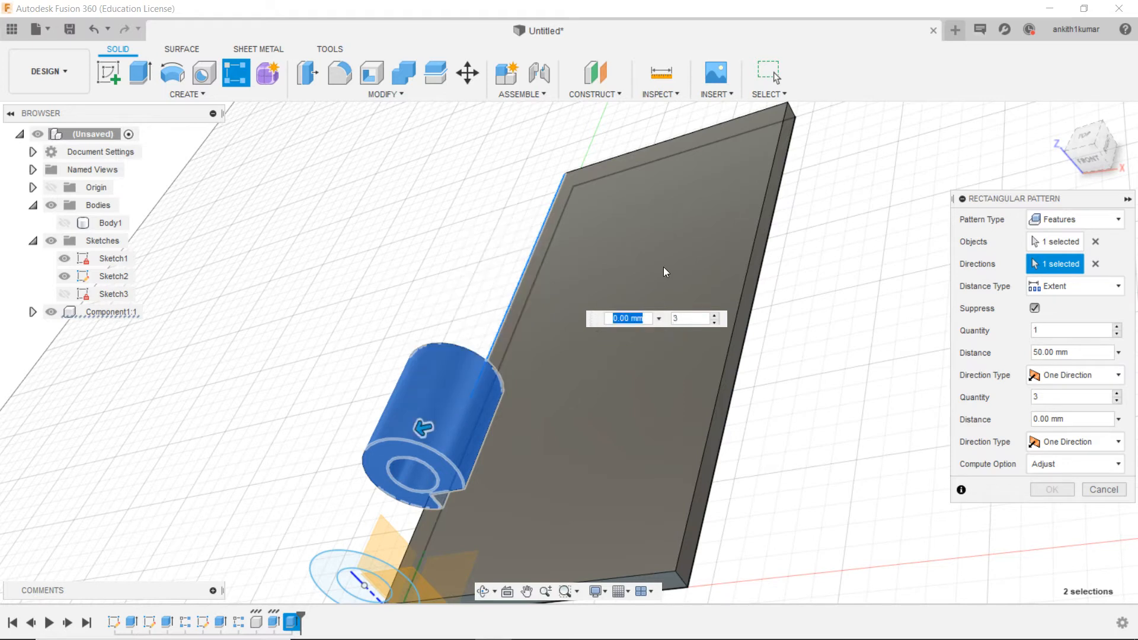
pyautogui.press('BackSpace')
pyautogui.write('-30')
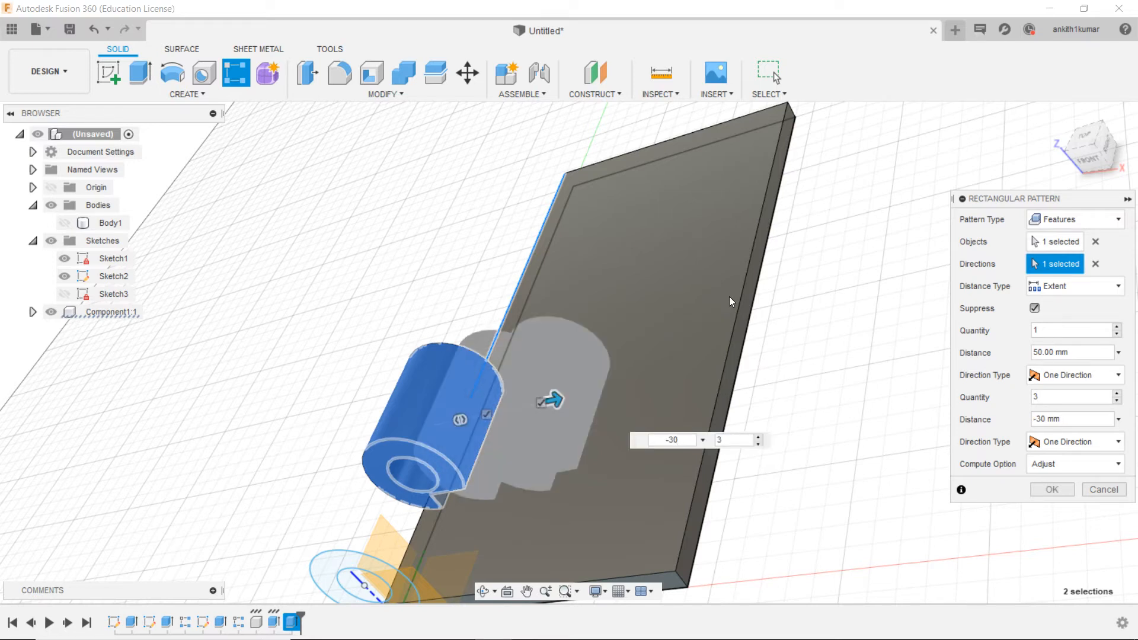
pyautogui.moveTo(1109, 143)
pyautogui.mouseDown()
pyautogui.moveTo(1084, 195)
pyautogui.moveTo(1094, 208)
pyautogui.moveTo(1099, 157)
pyautogui.moveTo(1097, 189)
pyautogui.mouseUp()
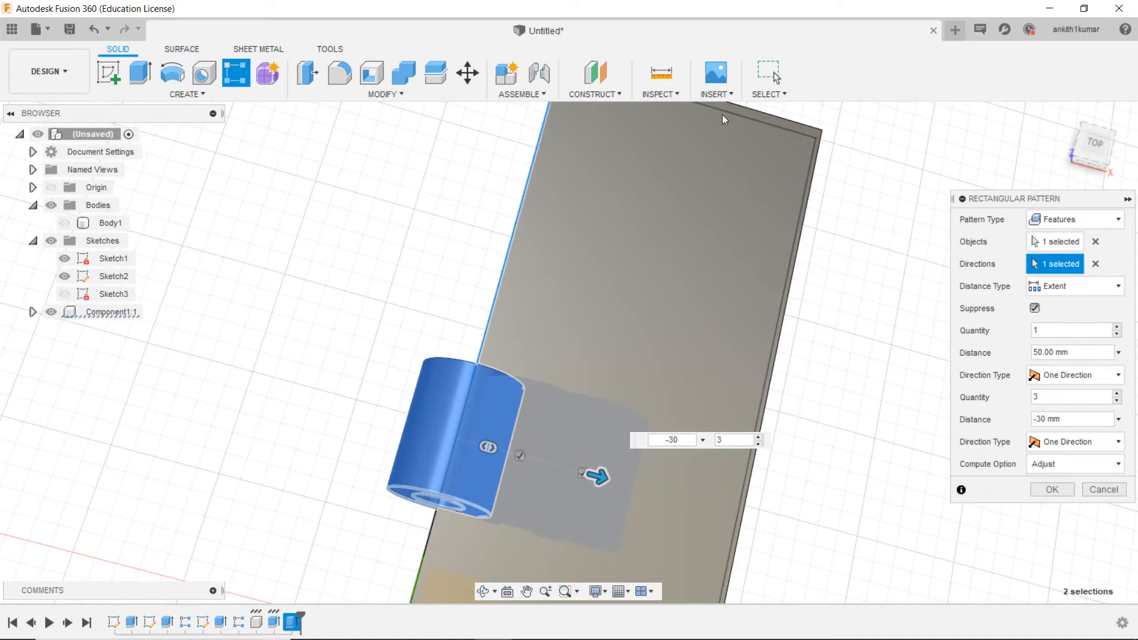
pyautogui.doubleClick(688, 441)
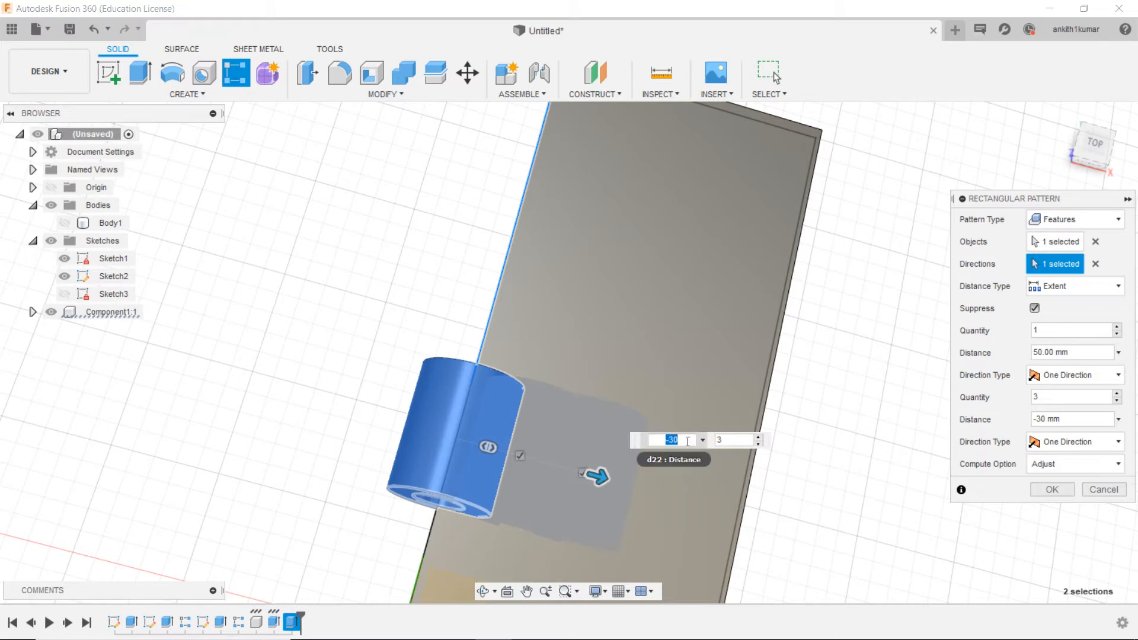
pyautogui.write('30')
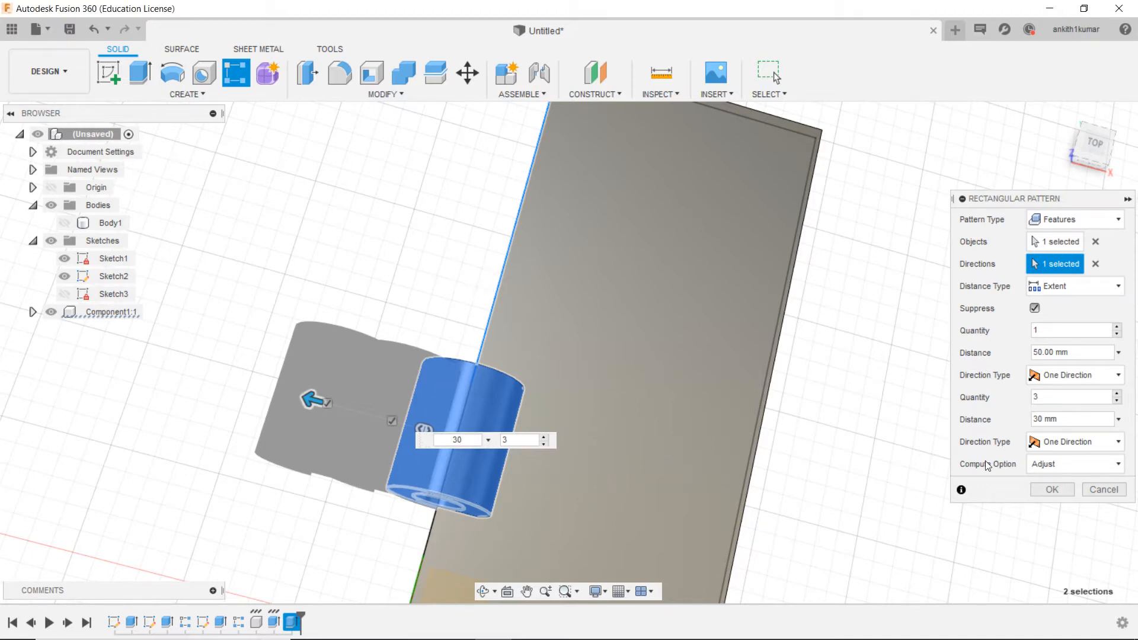
pyautogui.click(1070, 442)
pyautogui.click(1070, 442)
pyautogui.click(1060, 373)
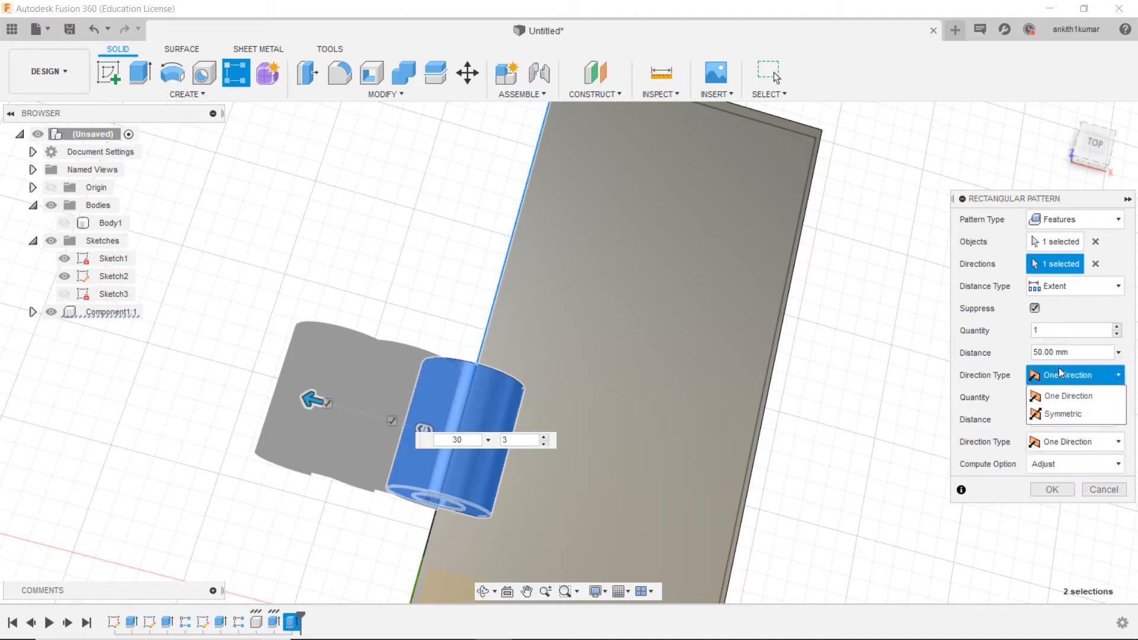
pyautogui.click(1063, 392)
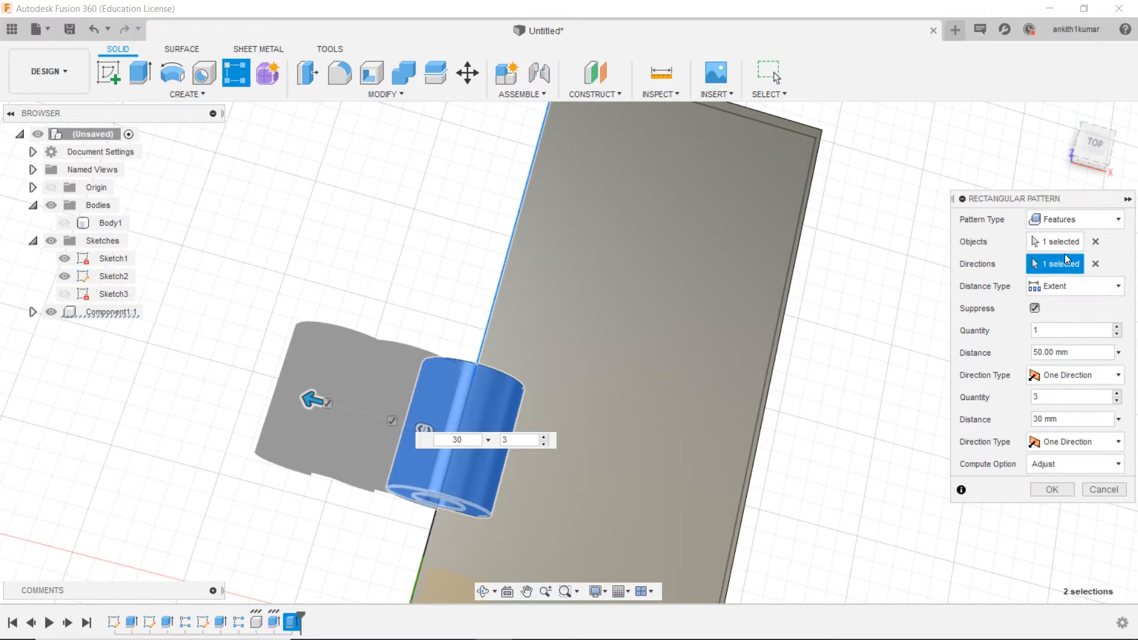
pyautogui.click(1096, 265)
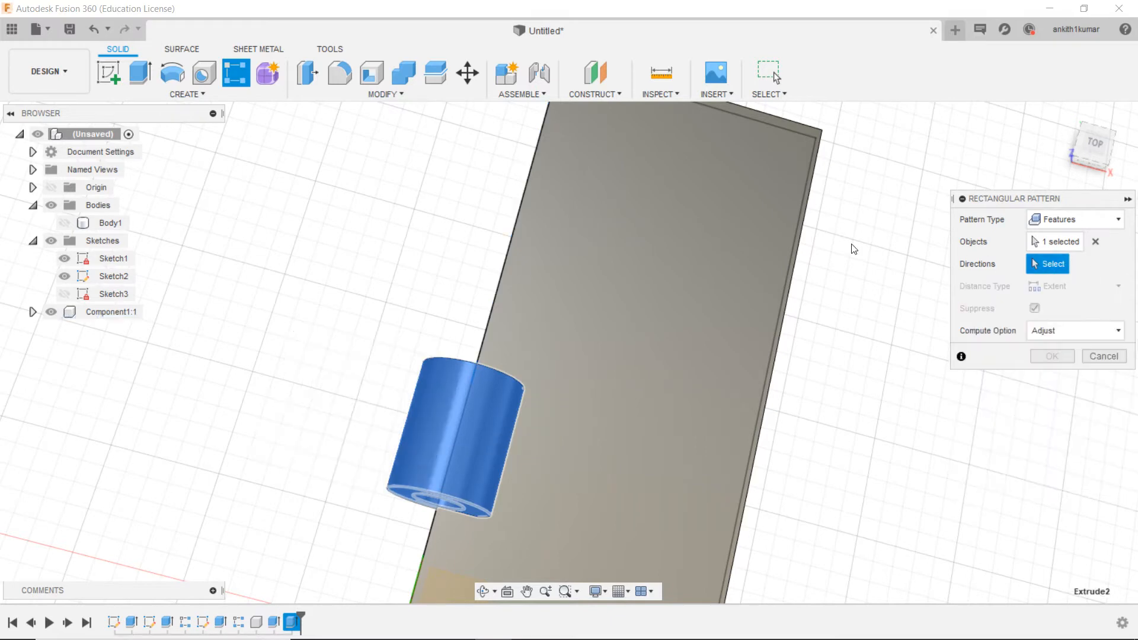
pyautogui.click(516, 235)
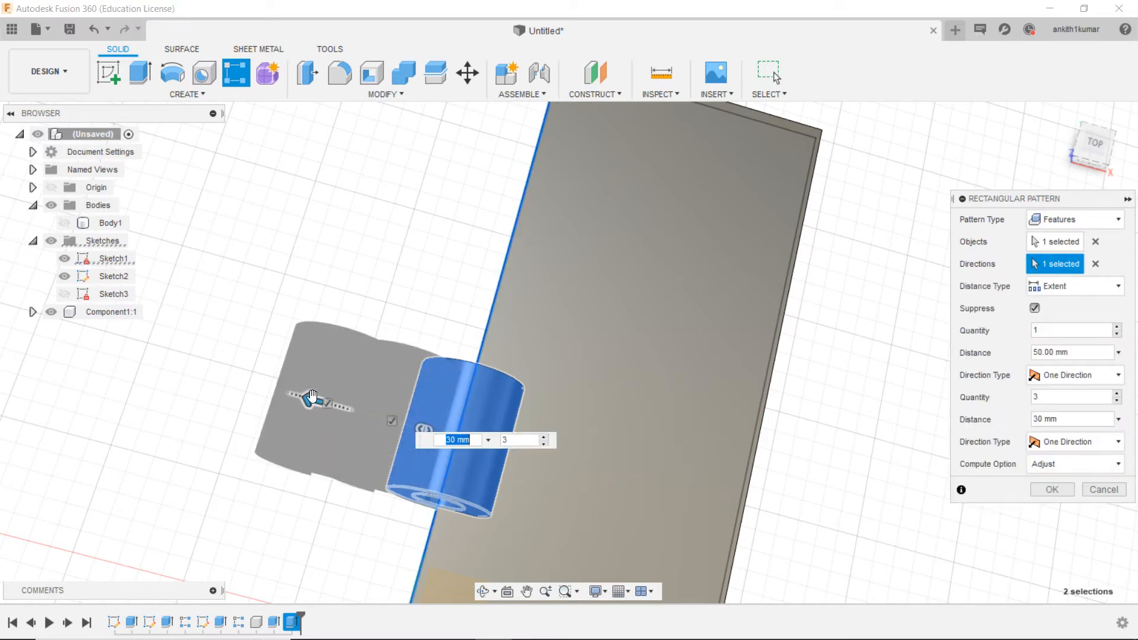
pyautogui.moveTo(312, 398); pyautogui.dragTo(497, 299)
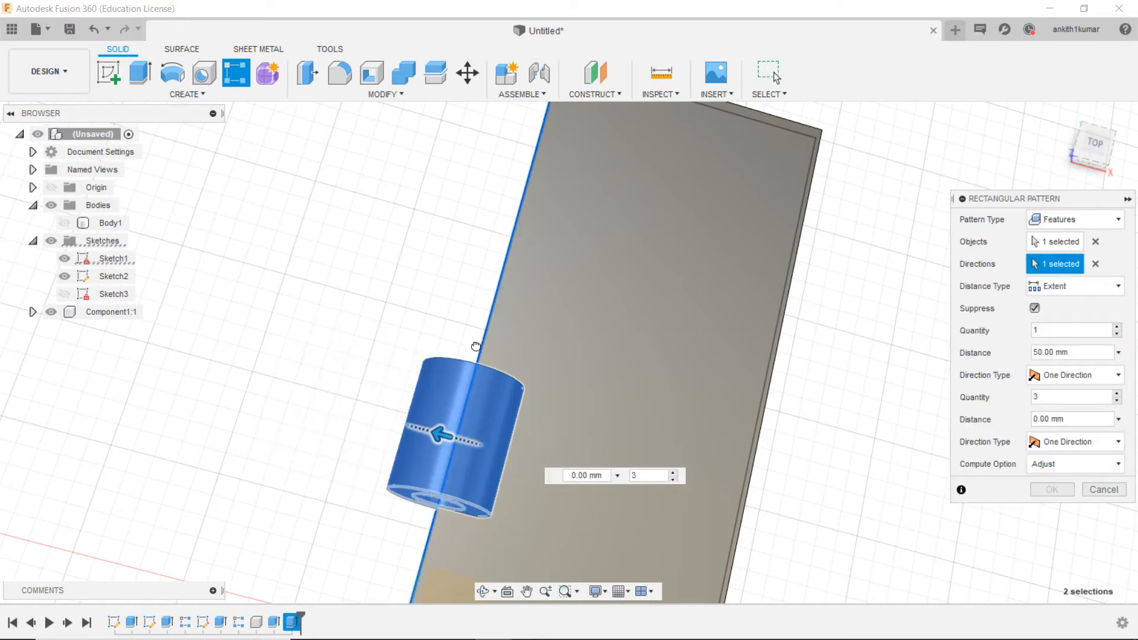
pyautogui.click(503, 274)
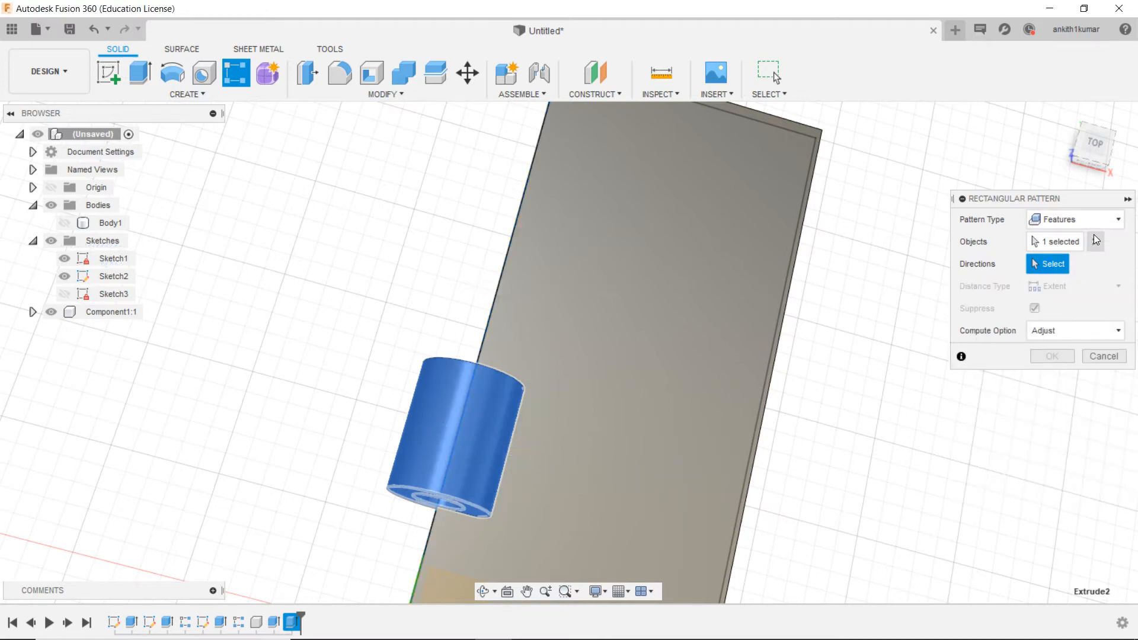
pyautogui.click(1104, 356)
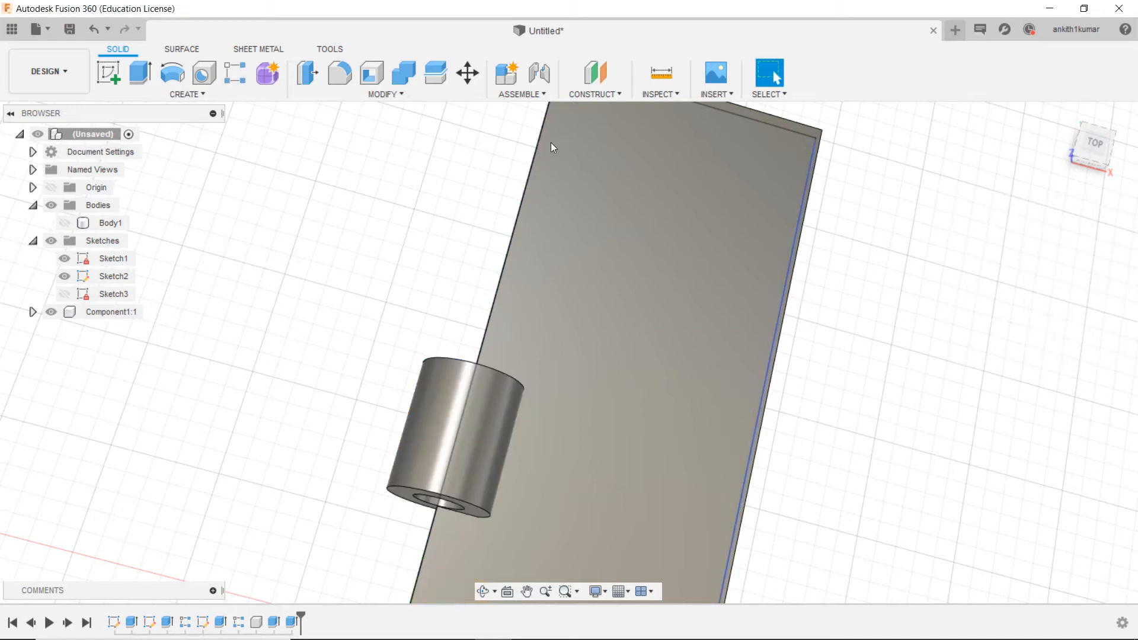
# Step: Begin a rectangular pattern of the new plate's knuckle extrusion along the plate's long edge, with a distance of 30 mm
pyautogui.click(209, 96)
pyautogui.moveTo(188, 435)
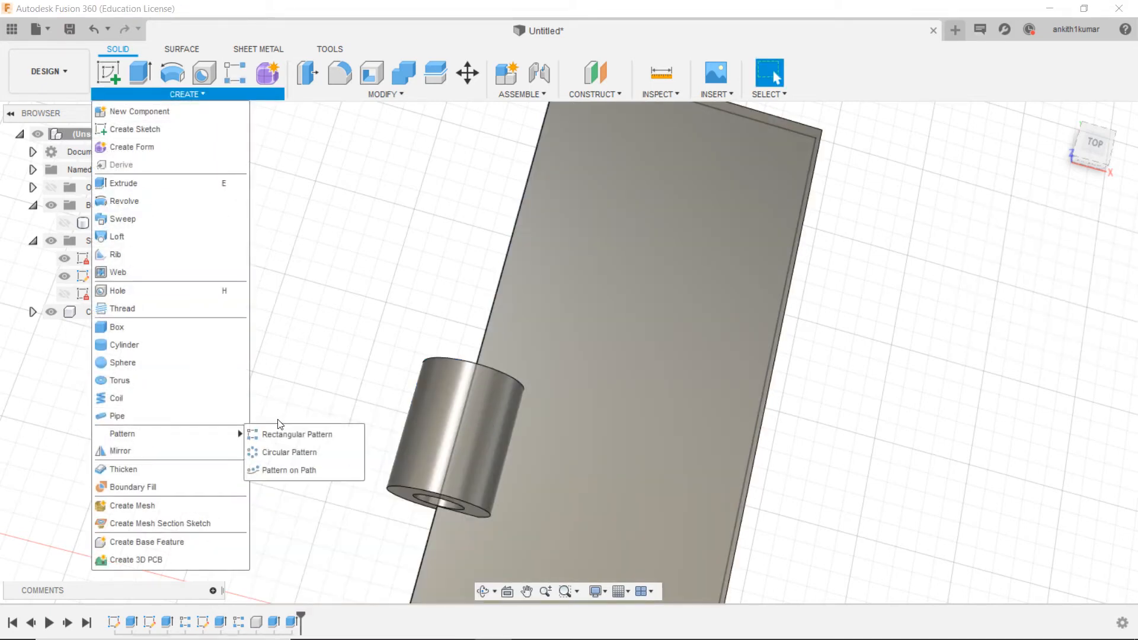
pyautogui.click(290, 435)
pyautogui.rightClick(248, 209)
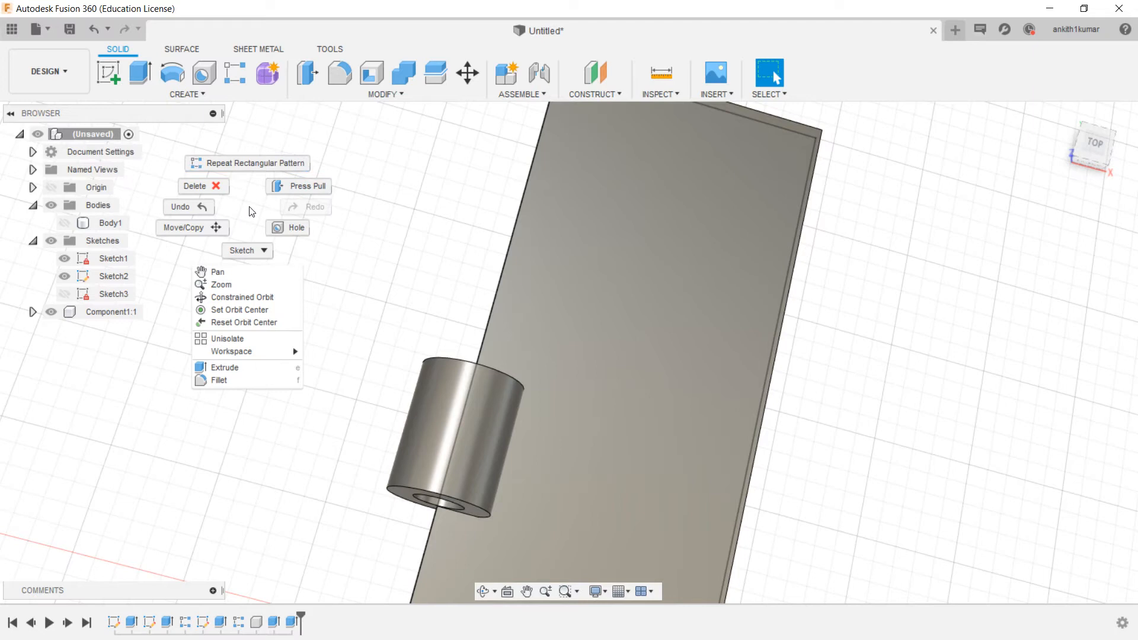
pyautogui.click(243, 162)
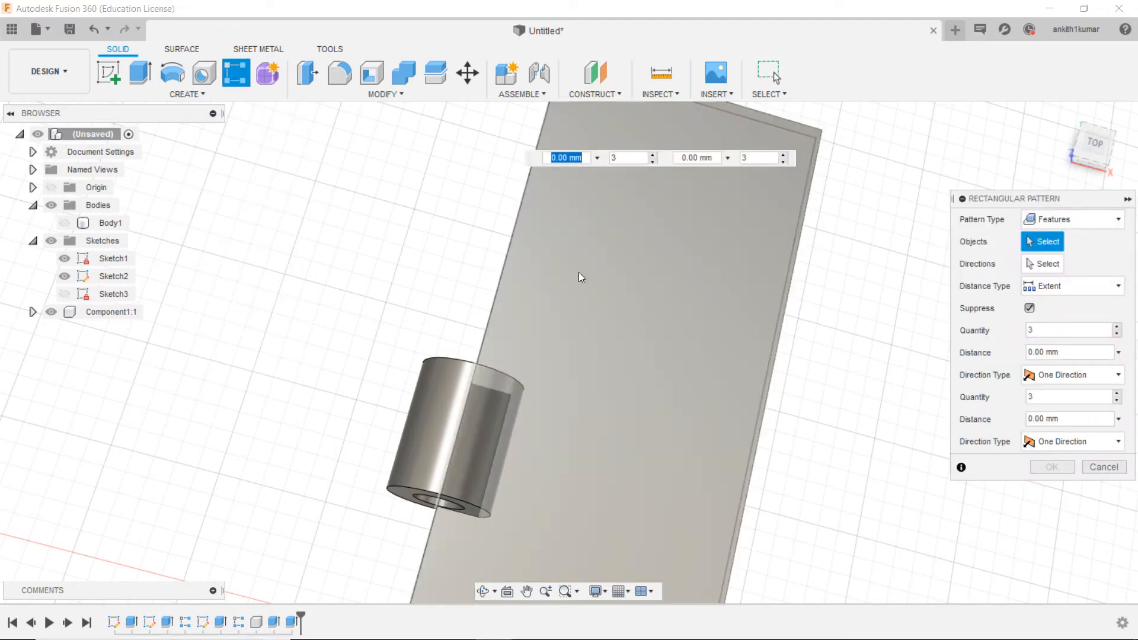
pyautogui.moveTo(303, 635)
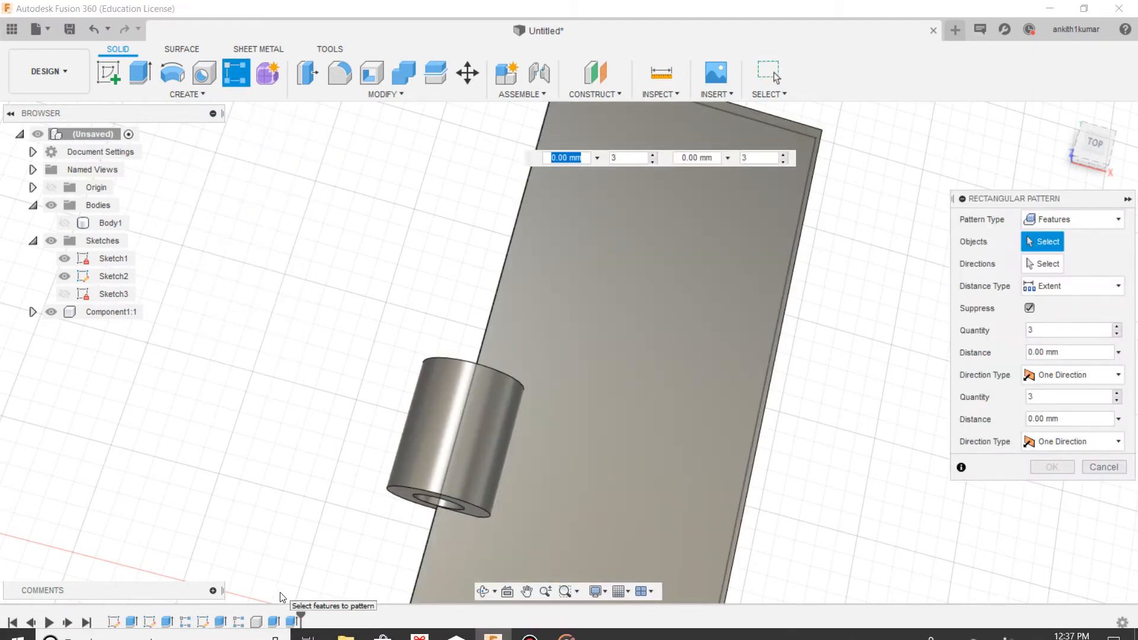
pyautogui.click(292, 621)
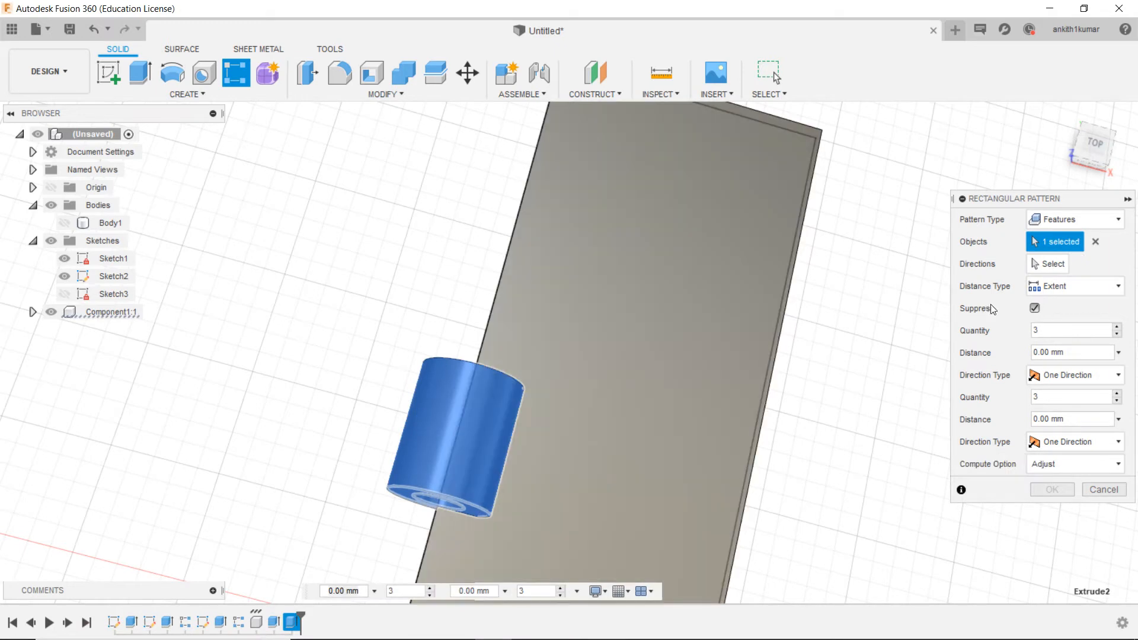
pyautogui.click(1034, 260)
pyautogui.click(516, 224)
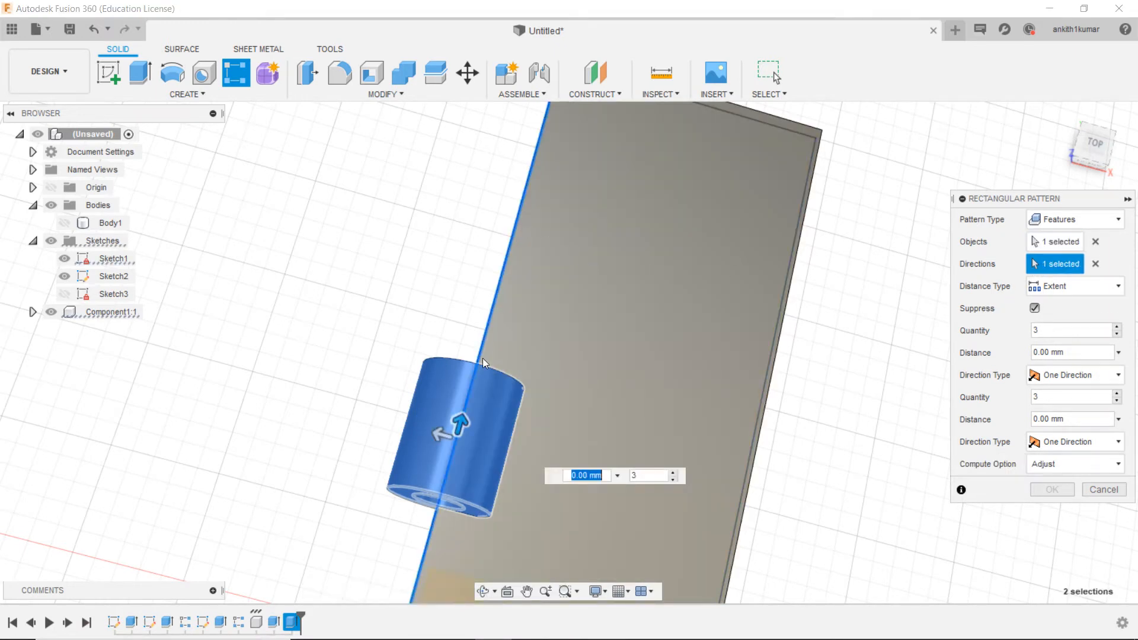
pyautogui.moveTo(456, 426); pyautogui.dragTo(520, 206)
pyautogui.doubleClick(710, 255)
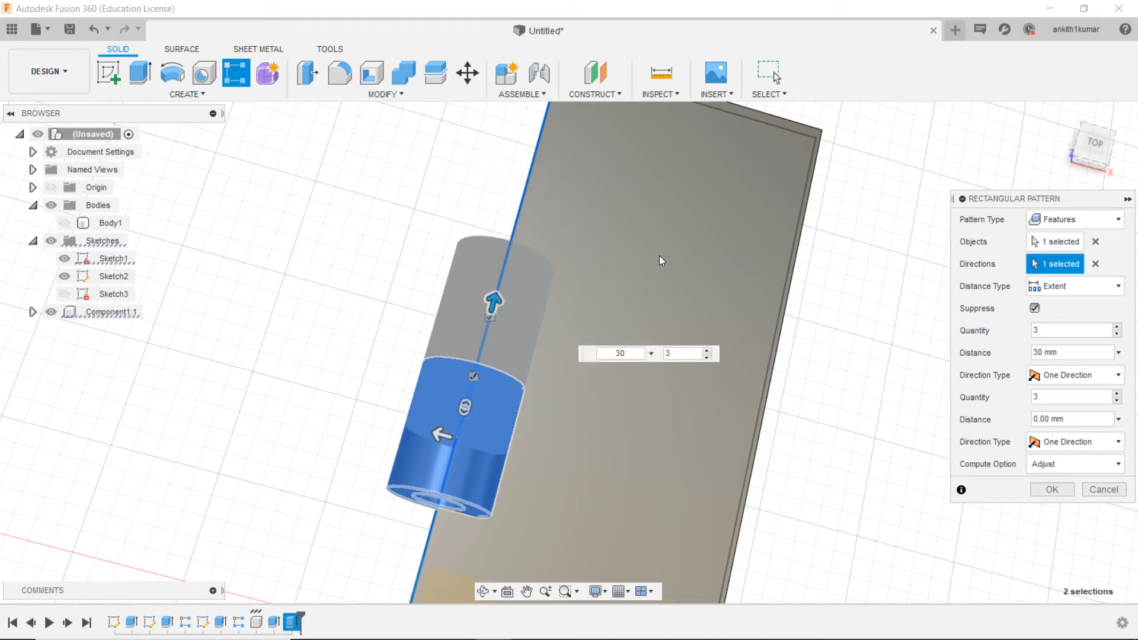
# Step: Set the knuckle pattern to a quantity of 2 over a distance of 60 mm and complete it
pyautogui.scroll(-2, 660, 255)
pyautogui.moveTo(1074, 159); pyautogui.dragTo(1105, 187)
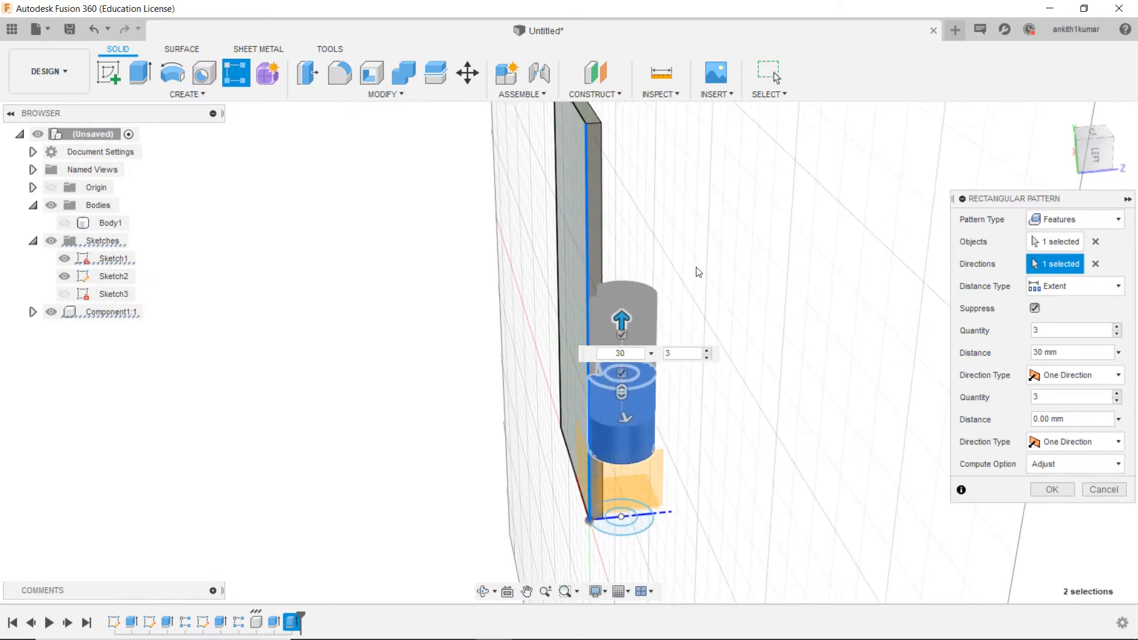
pyautogui.moveTo(623, 313); pyautogui.dragTo(622, 180)
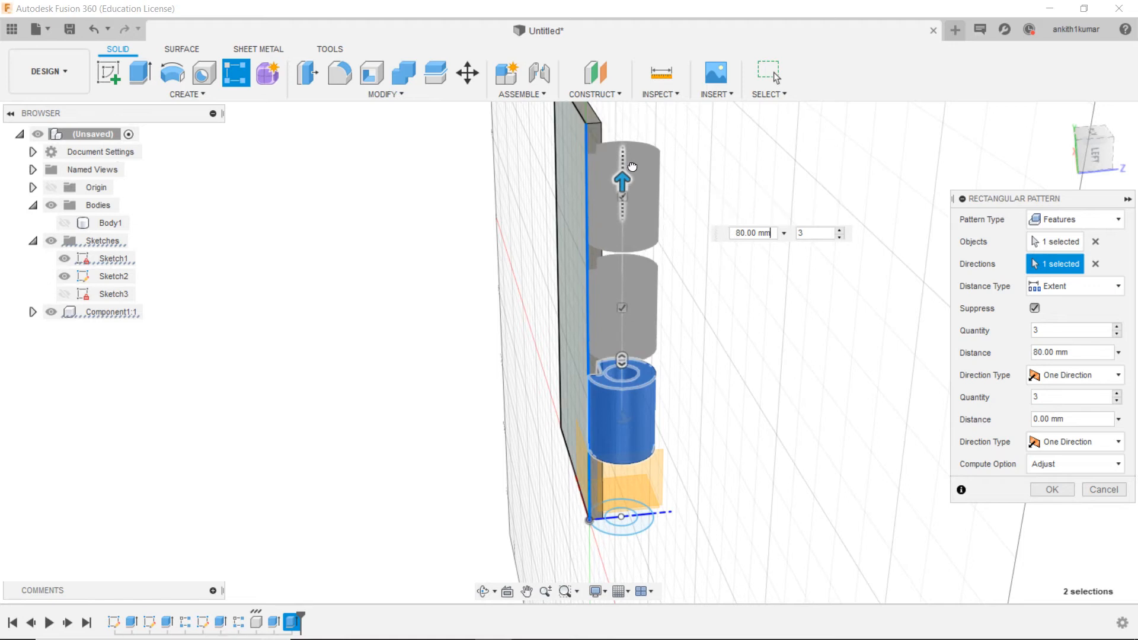
pyautogui.click(798, 233)
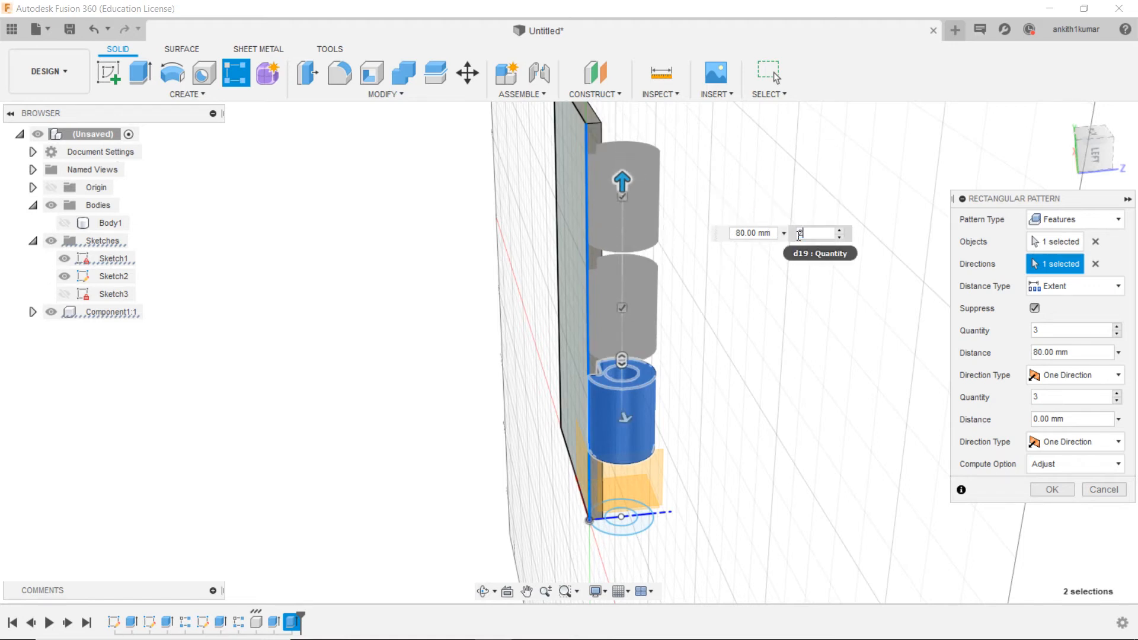
pyautogui.write('2')
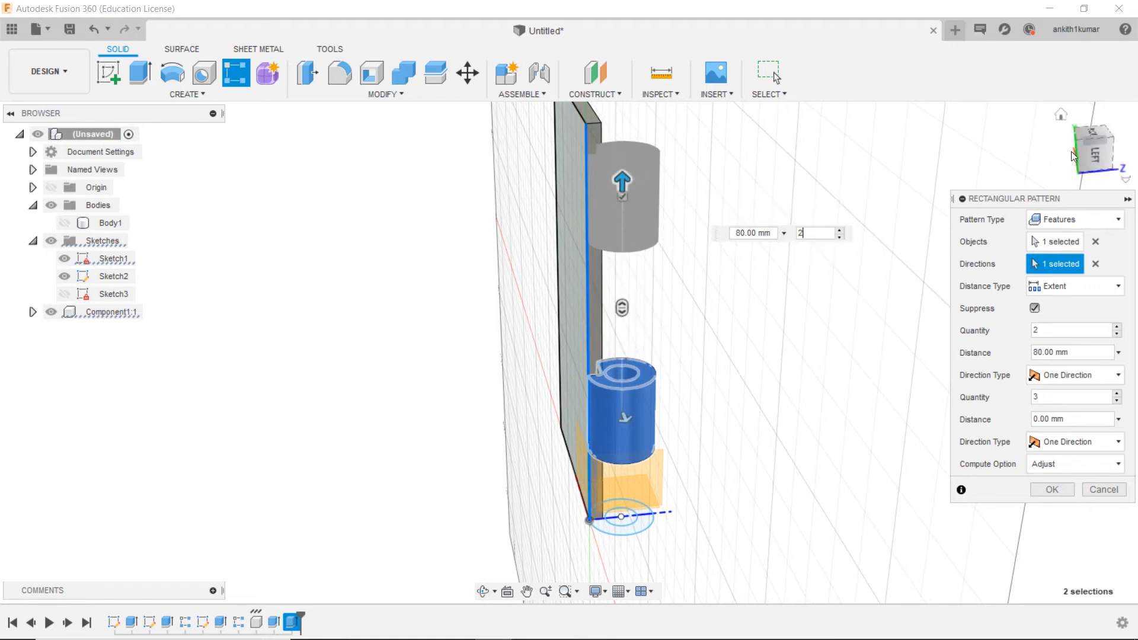
pyautogui.click(1093, 156)
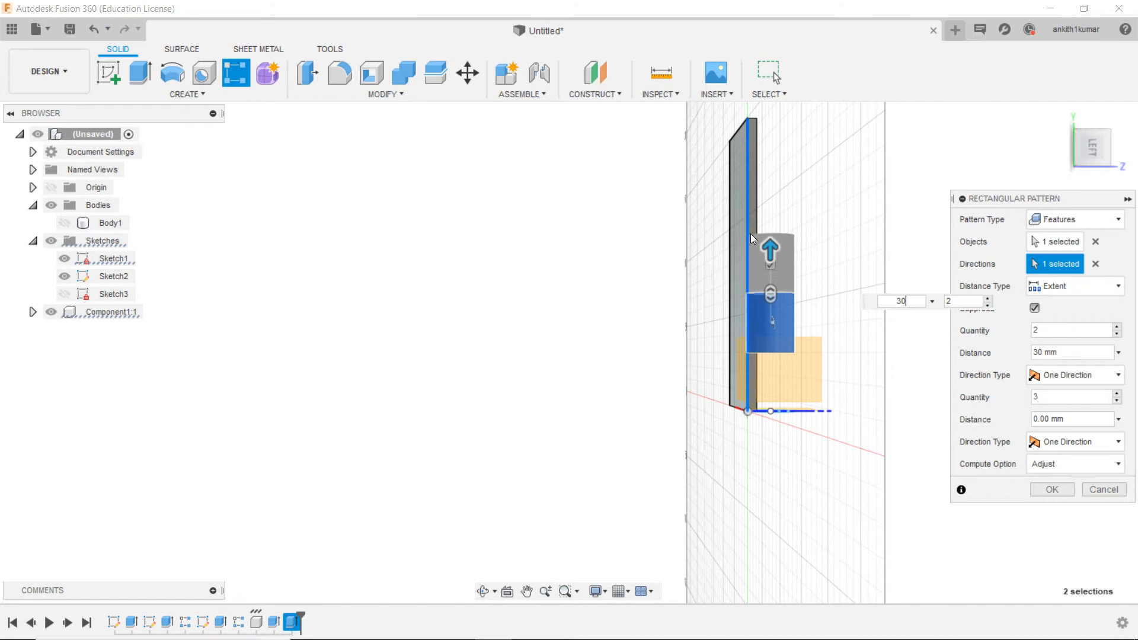
pyautogui.press('BackSpace')
pyautogui.press('BackSpace')
pyautogui.write('60')
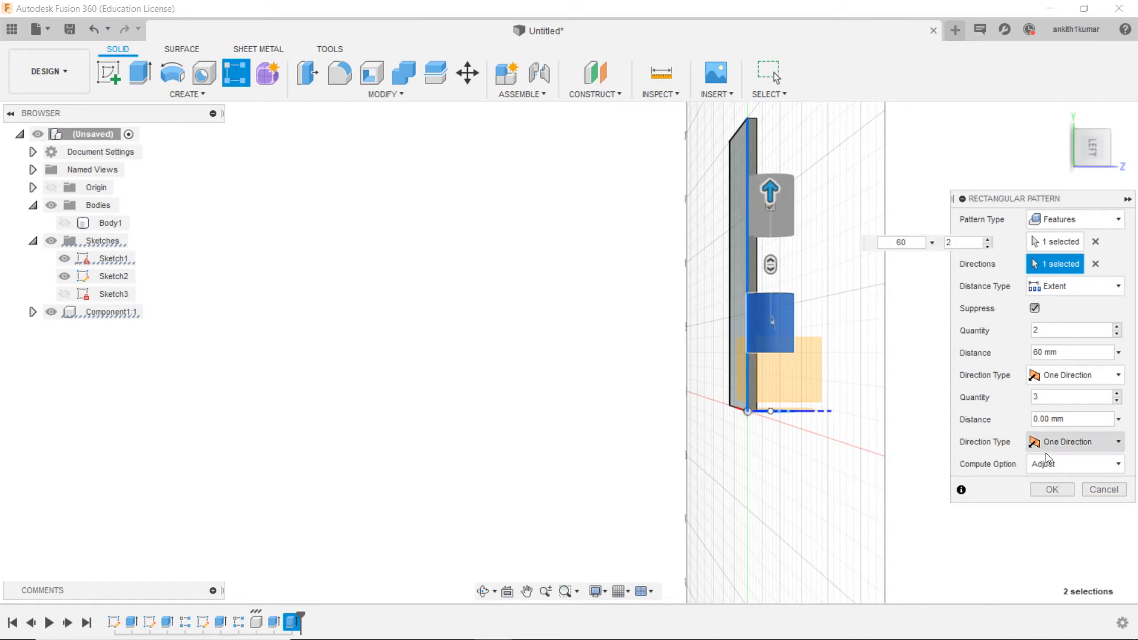
pyautogui.click(1046, 482)
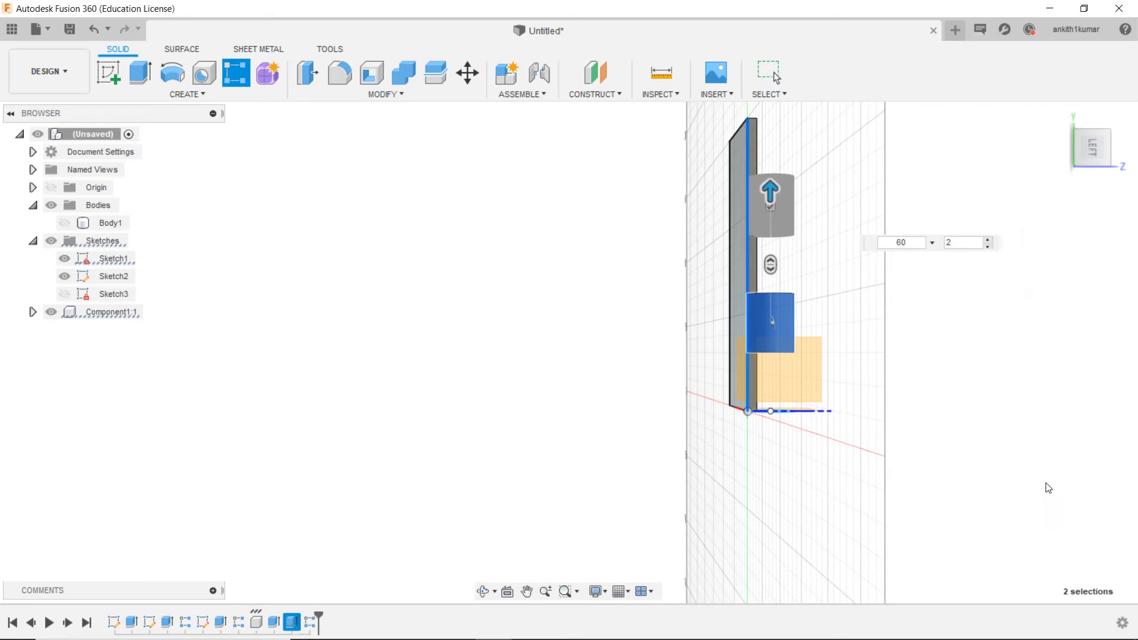
pyautogui.click(1087, 160)
pyautogui.keyDown('shift'); pyautogui.moveTo(670, 404); pyautogui.dragTo(663, 296, button='middle'); pyautogui.keyUp('shift')
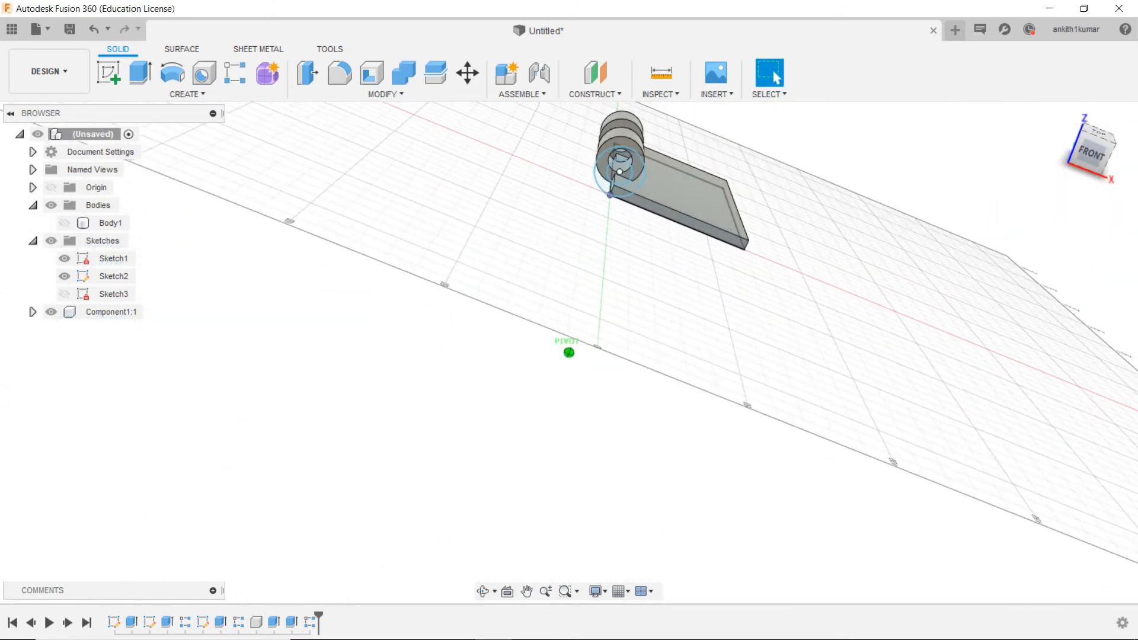
# Step: Open the sketch containing the two concentric knuckle circles for editing from its profile at the plate's front corner
pyautogui.scroll(5, 642, 206)
pyautogui.click(648, 198)
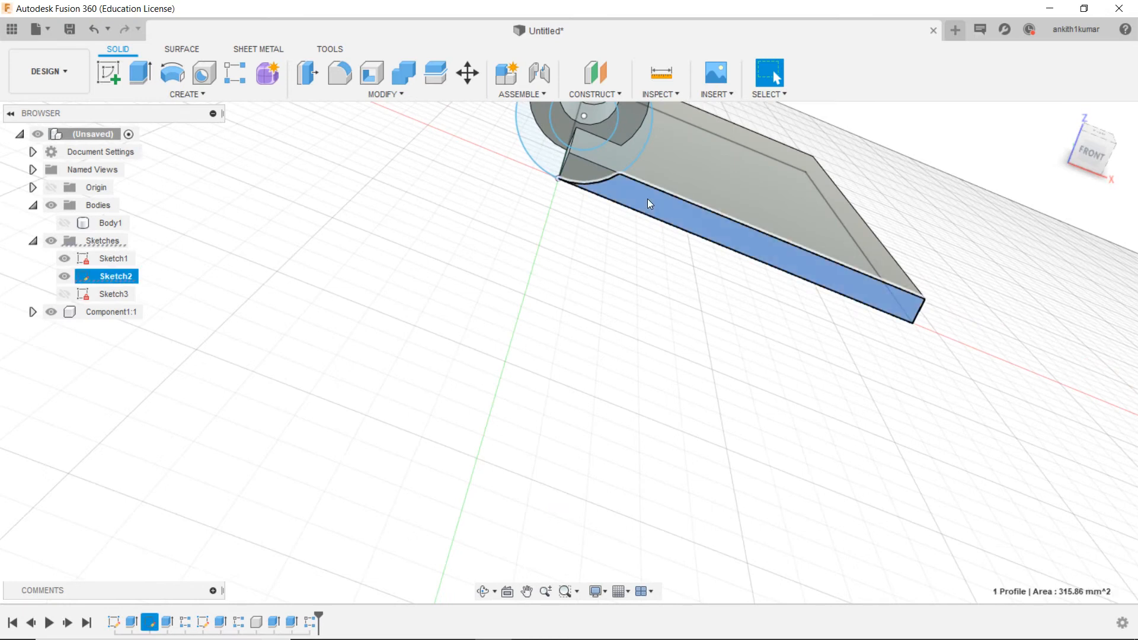
pyautogui.click(592, 172)
pyautogui.rightClick(593, 175)
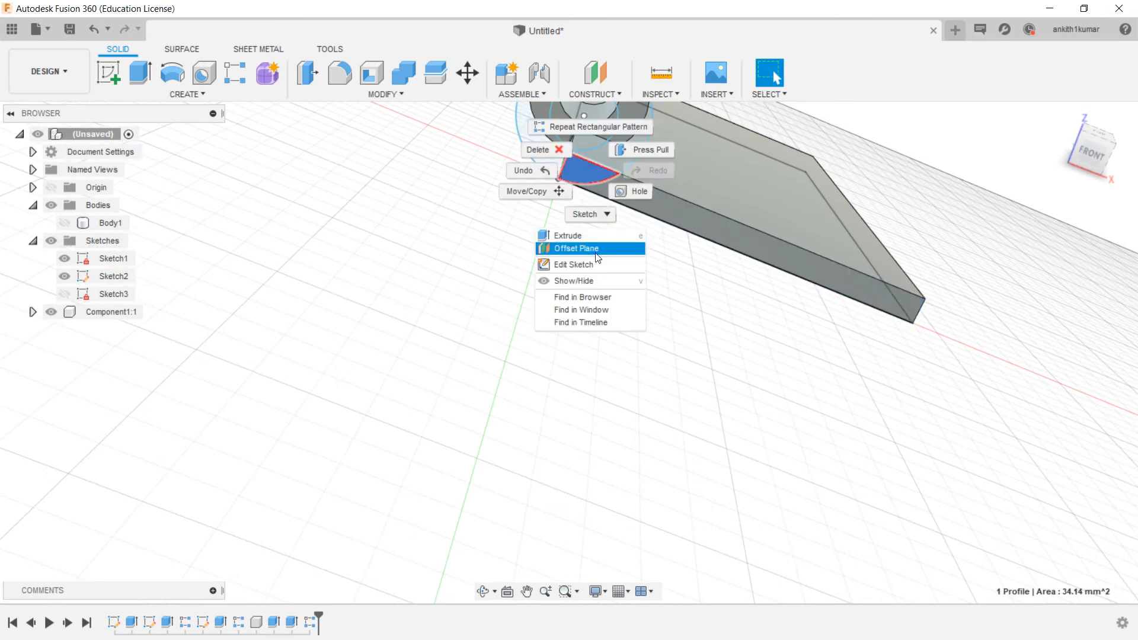
pyautogui.click(685, 243)
pyautogui.rightClick(685, 222)
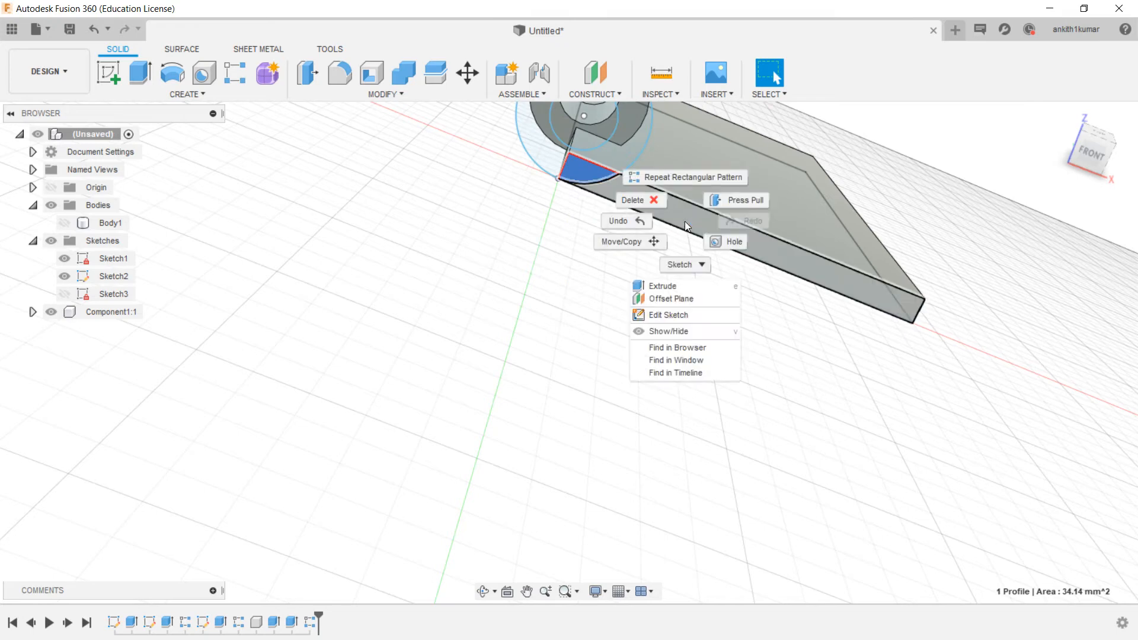
pyautogui.click(685, 315)
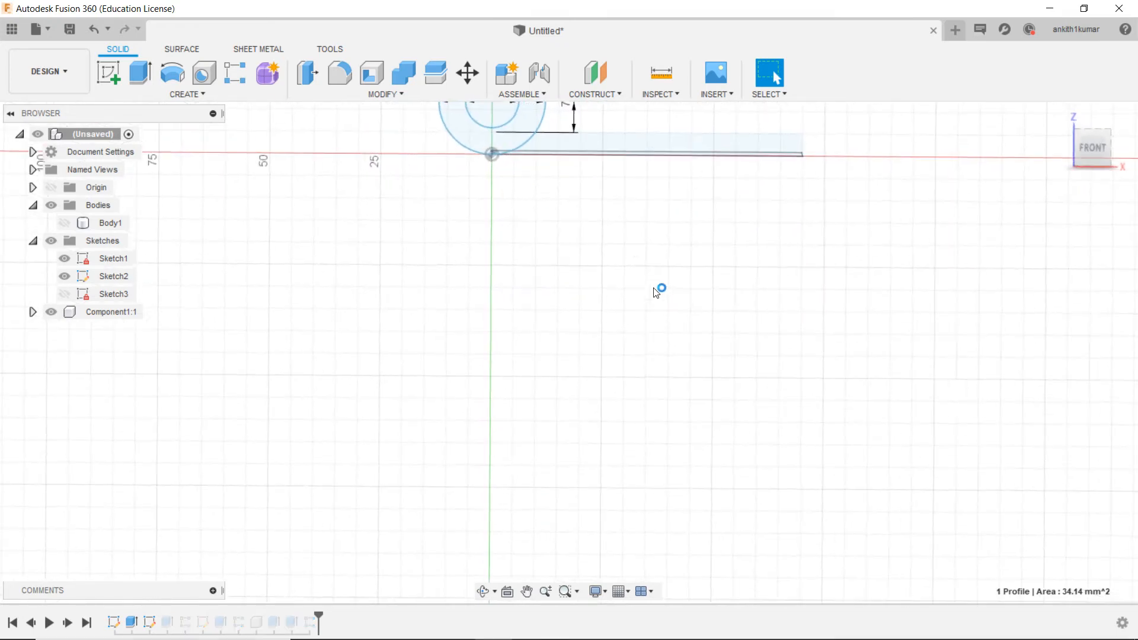
pyautogui.moveTo(531, 183); pyautogui.dragTo(463, 305, button='middle')
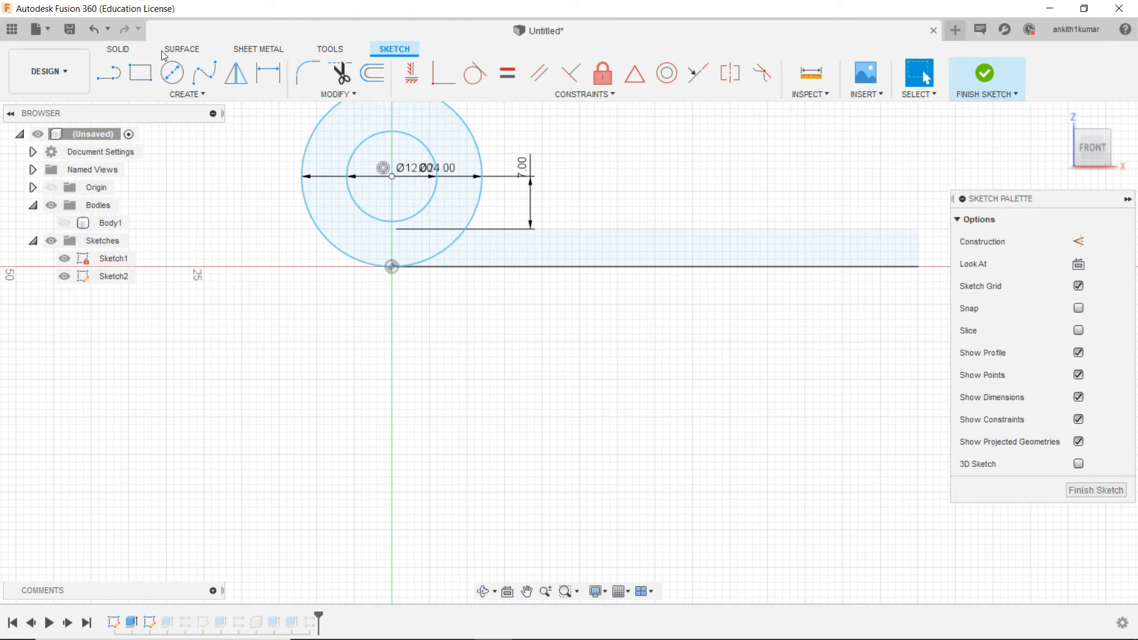
# Step: Draw lines closing a rectangle about 10.37 mm wide and 5 mm high beneath the knuckle circles, starting at the origin
pyautogui.click(109, 73)
pyautogui.click(392, 230)
pyautogui.click(395, 269)
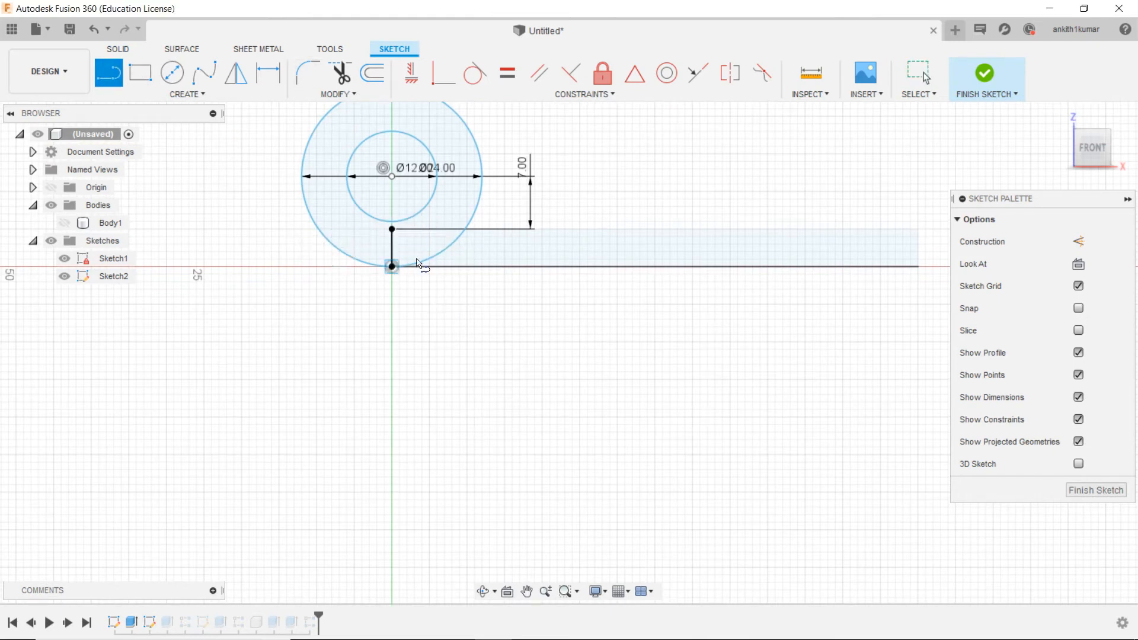
pyautogui.click(470, 270)
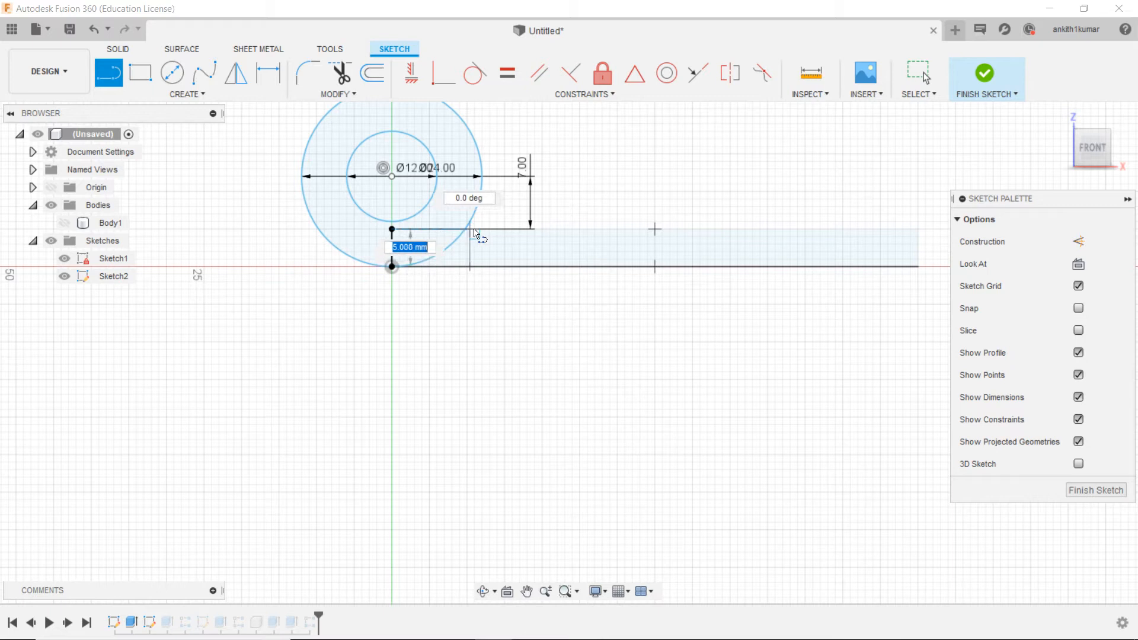
pyautogui.click(472, 230)
pyautogui.click(396, 229)
pyautogui.click(468, 229)
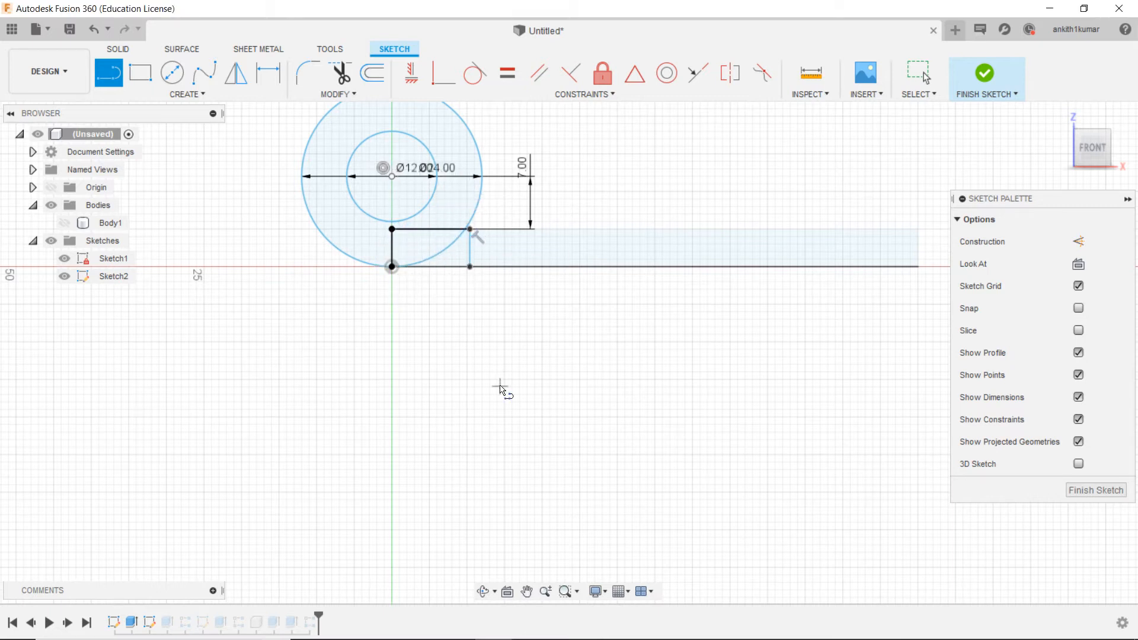
pyautogui.click(268, 72)
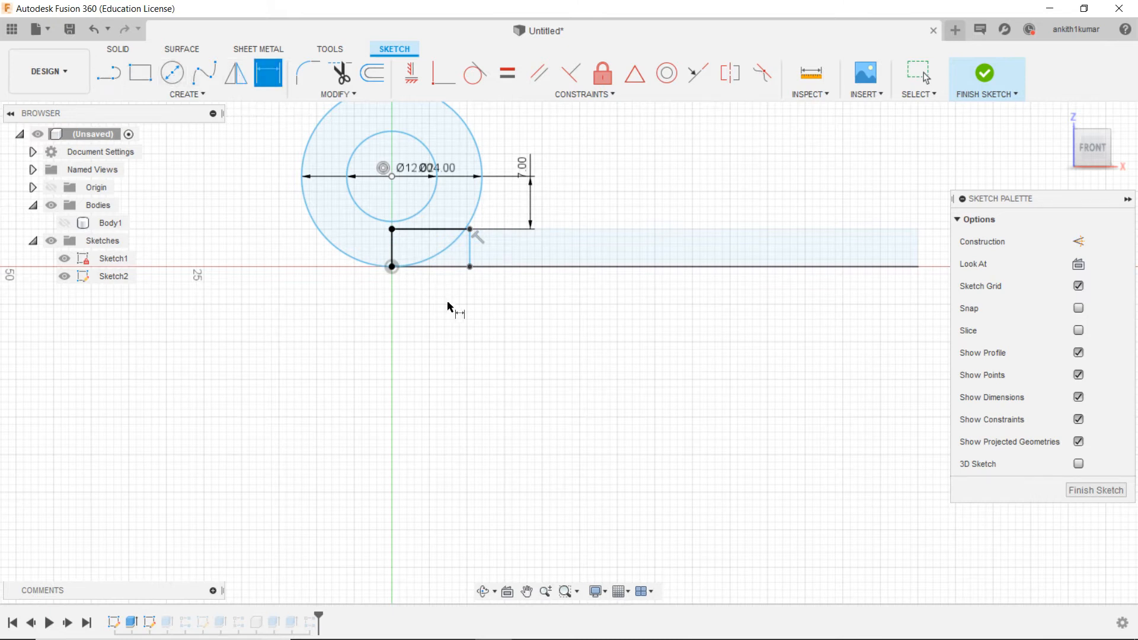
pyautogui.click(456, 268)
pyautogui.click(440, 301)
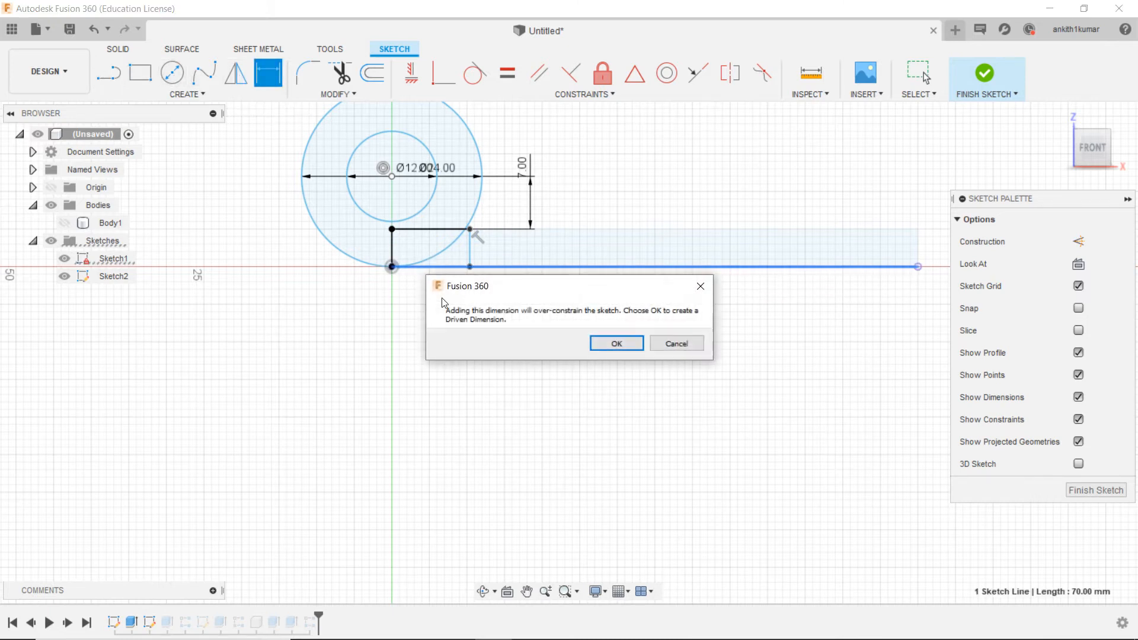
pyautogui.click(677, 345)
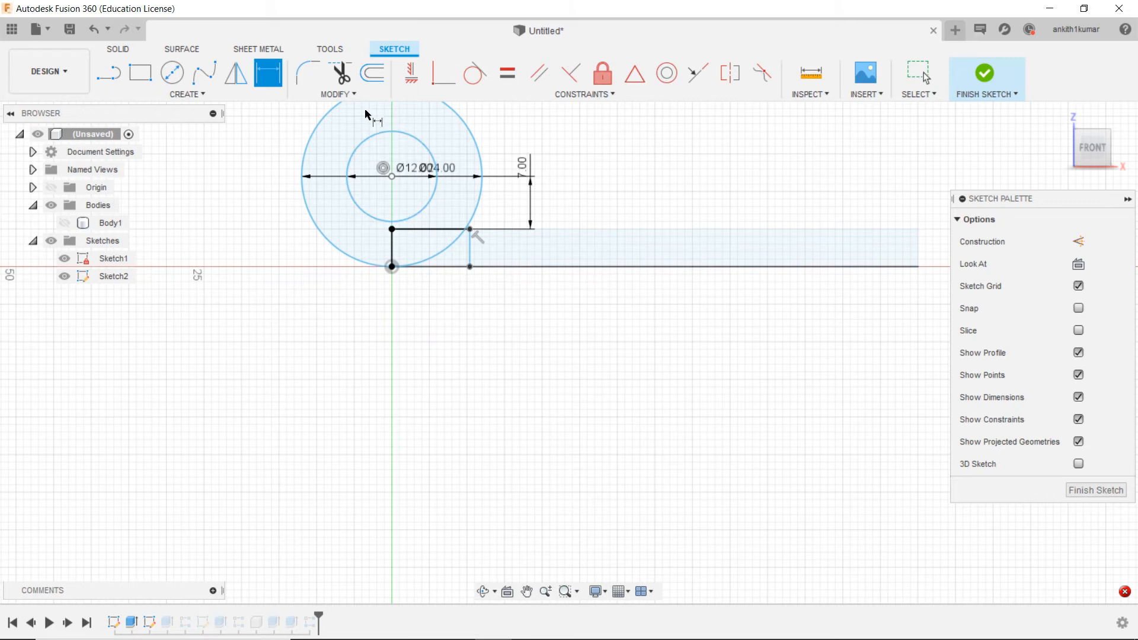
# Step: Dimension the distance between the rectangle's two short vertical lines as 10 mm and finish the sketch
pyautogui.click(472, 256)
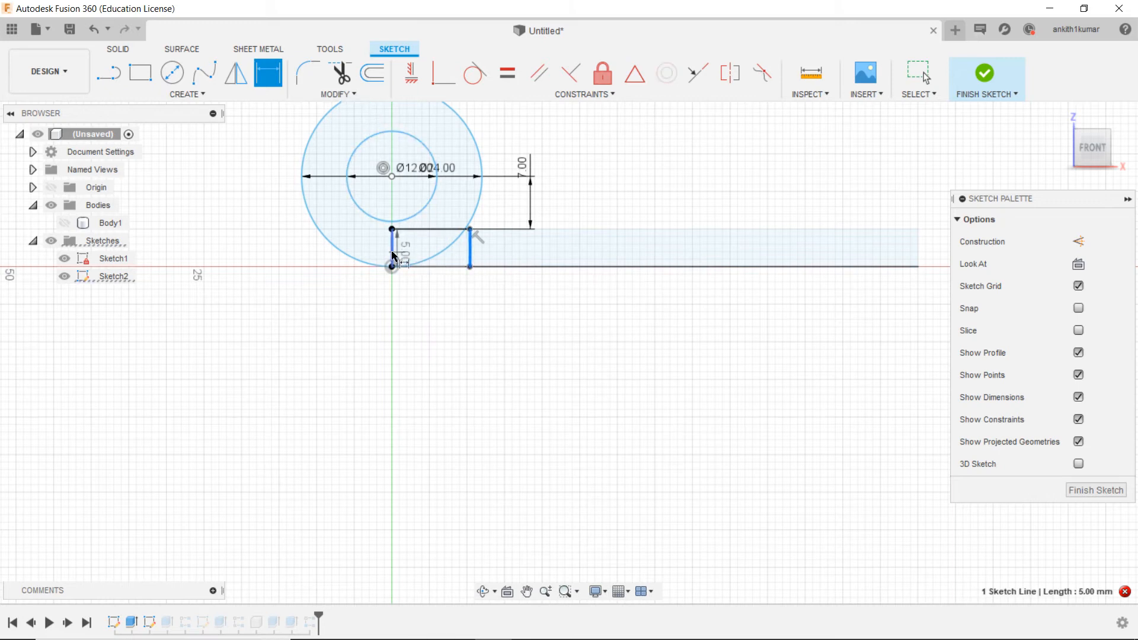
pyautogui.click(393, 256)
pyautogui.click(447, 301)
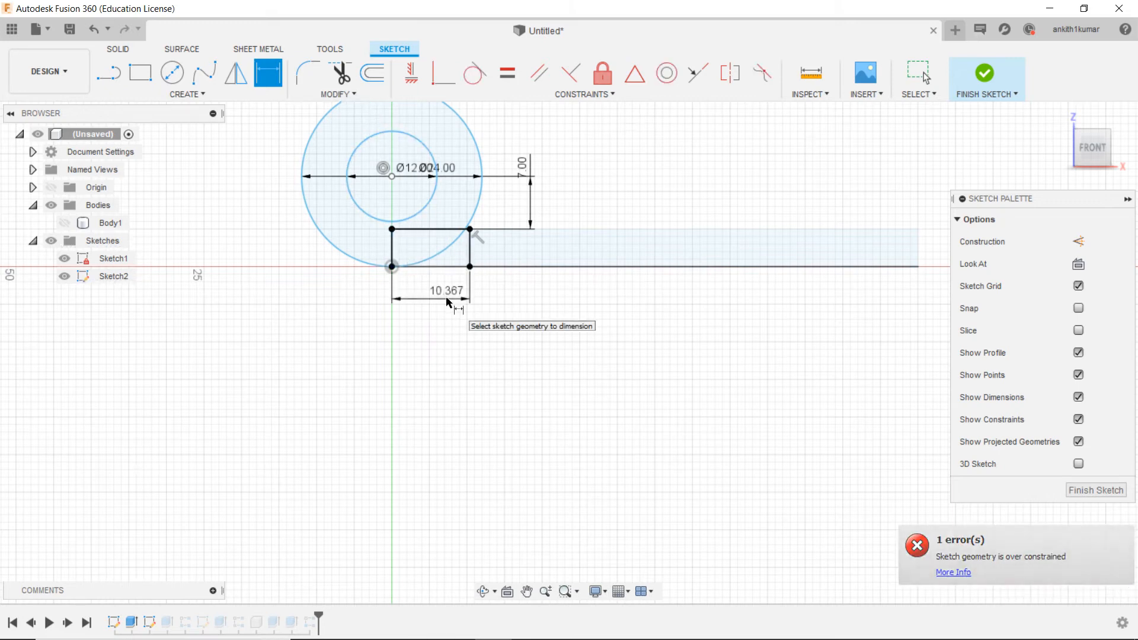
pyautogui.press('Escape')
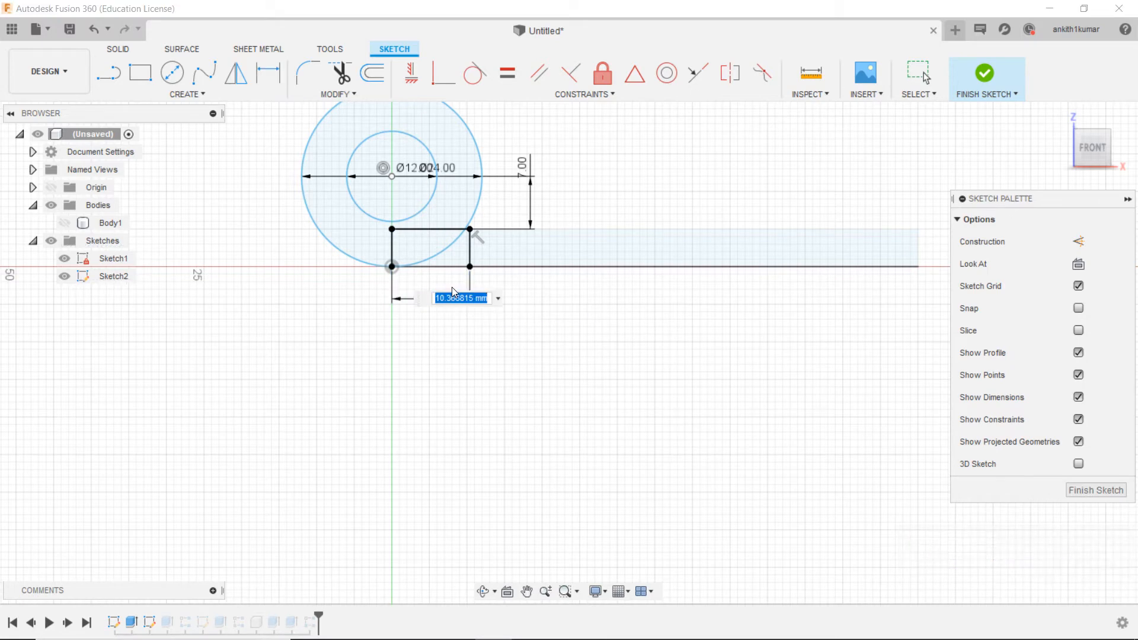
pyautogui.doubleClick(453, 288)
pyautogui.write('10')
pyautogui.press('Return')
pyautogui.scroll(3, 441, 299)
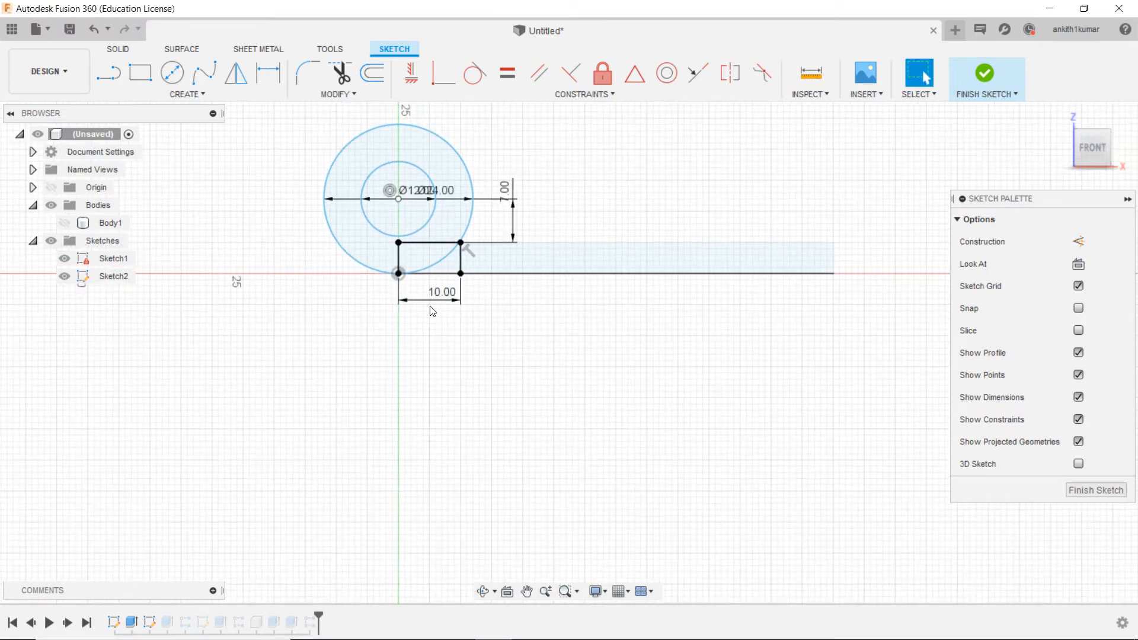
pyautogui.click(985, 72)
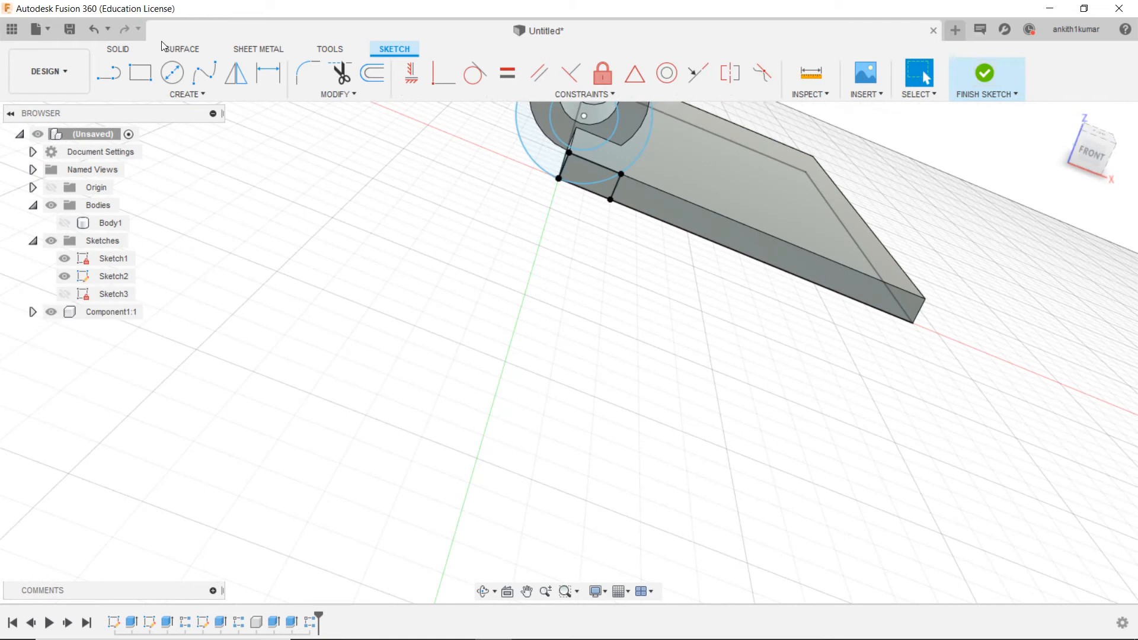
# Step: Extrude both profiles of the small rectangle by -30 mm as a cut through the second leaf's front corner
pyautogui.press('e')
pyautogui.click(584, 178)
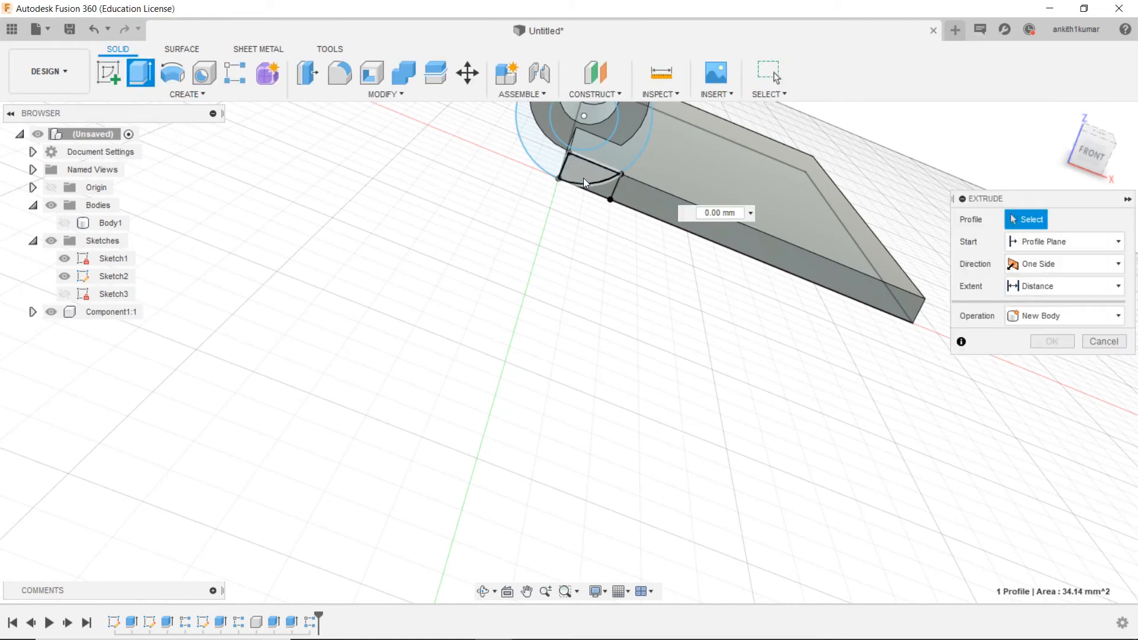
pyautogui.click(597, 189)
pyautogui.scroll(-2, 598, 192)
pyautogui.moveTo(598, 198); pyautogui.dragTo(334, 303, button='middle')
pyautogui.scroll(-1, 333, 302)
pyautogui.moveTo(330, 293); pyautogui.dragTo(349, 270)
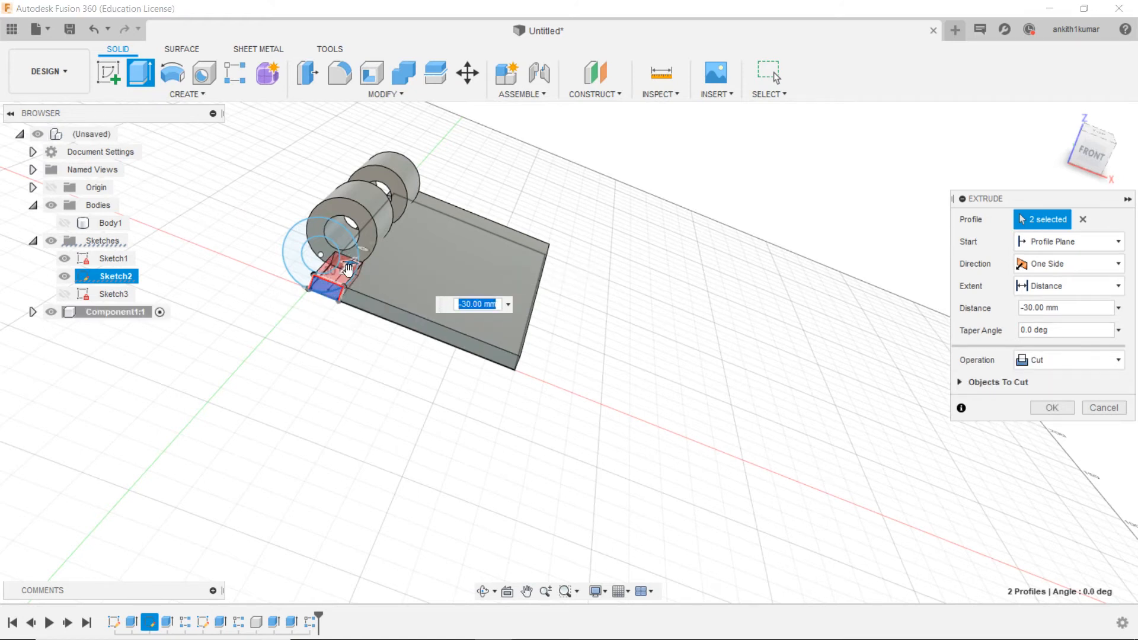
pyautogui.press('Return')
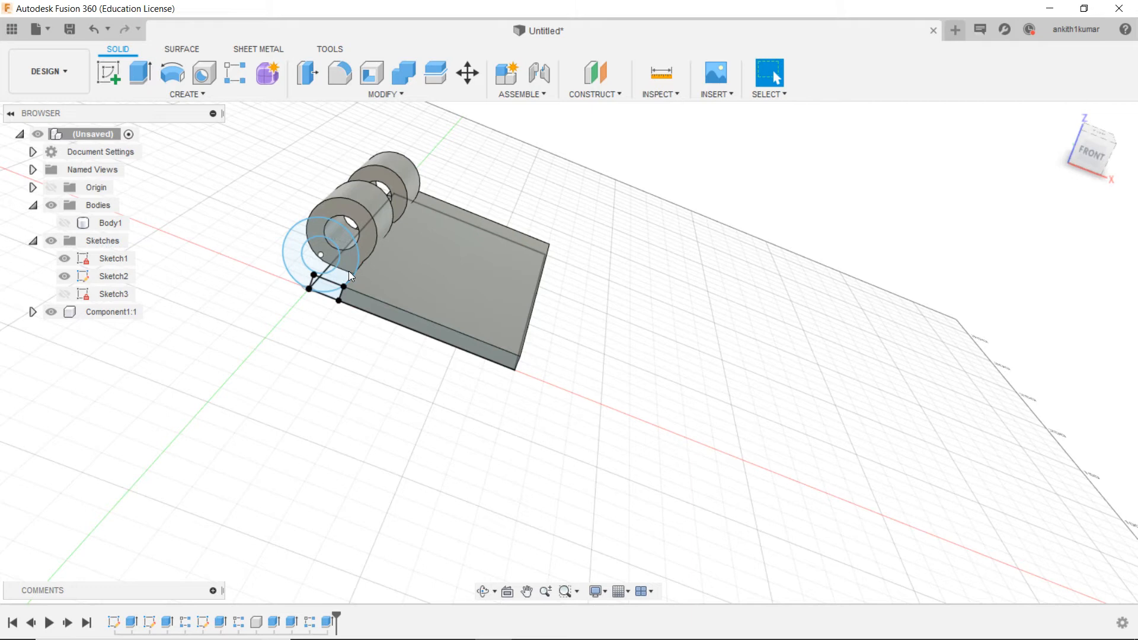
# Step: Start a rectangular pattern of features with the new corner cut as the object
pyautogui.click(1106, 163)
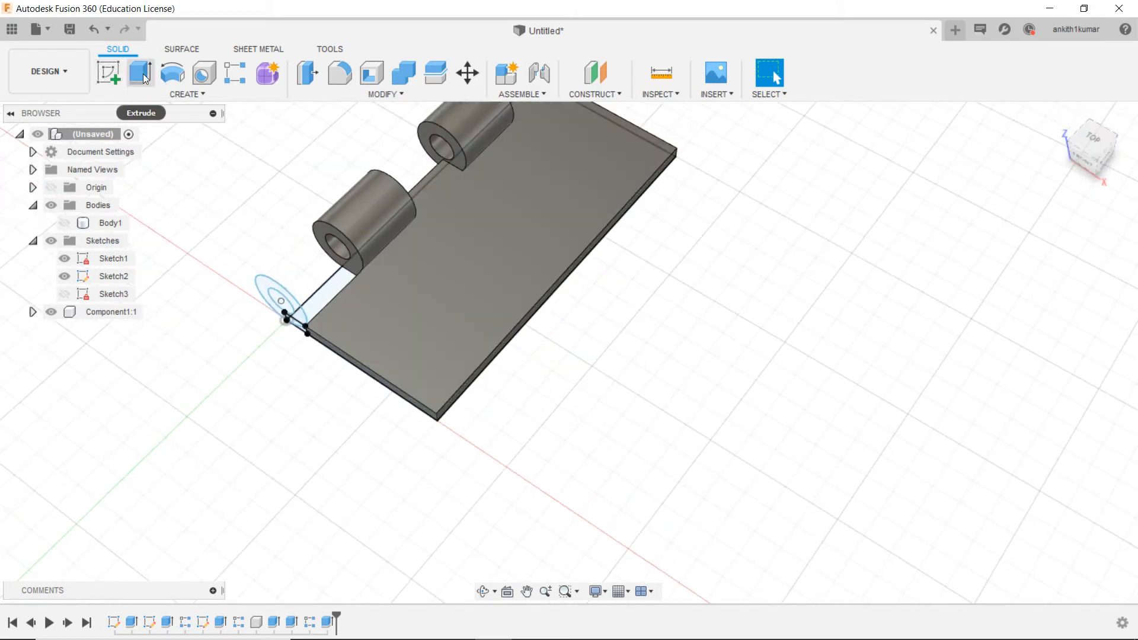
pyautogui.click(248, 95)
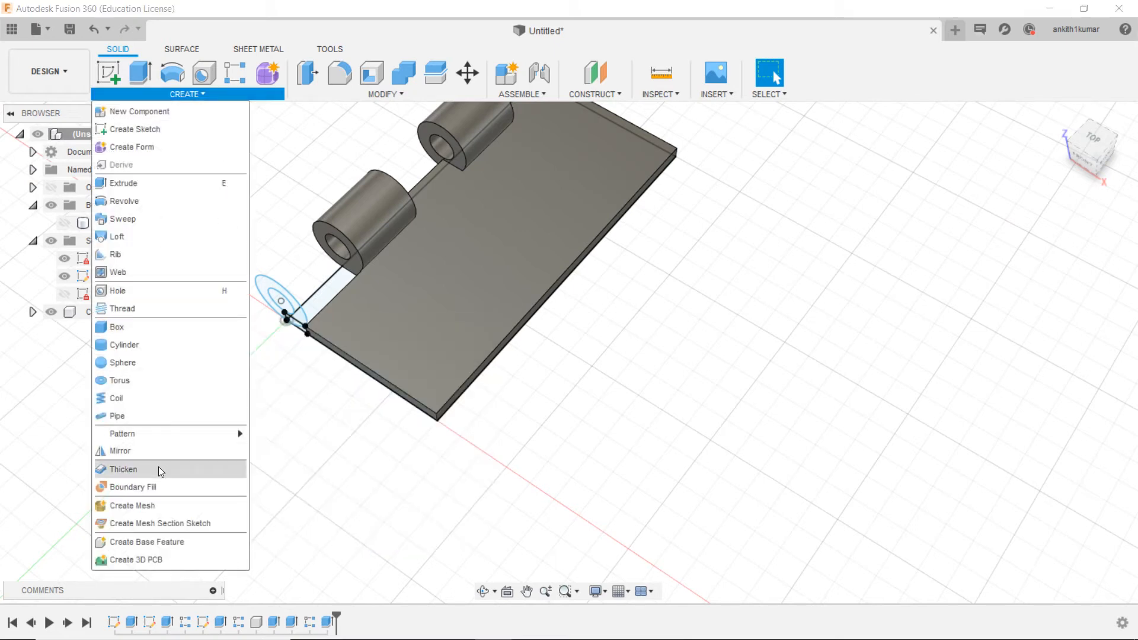
pyautogui.moveTo(158, 434)
pyautogui.click(283, 439)
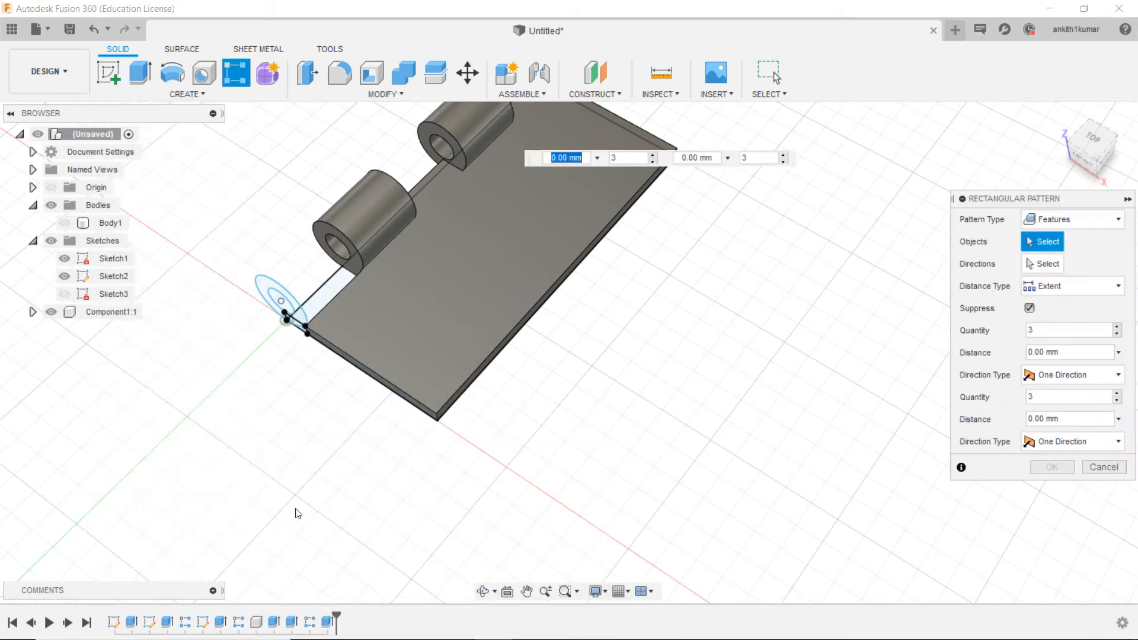
pyautogui.scroll(5, 320, 407)
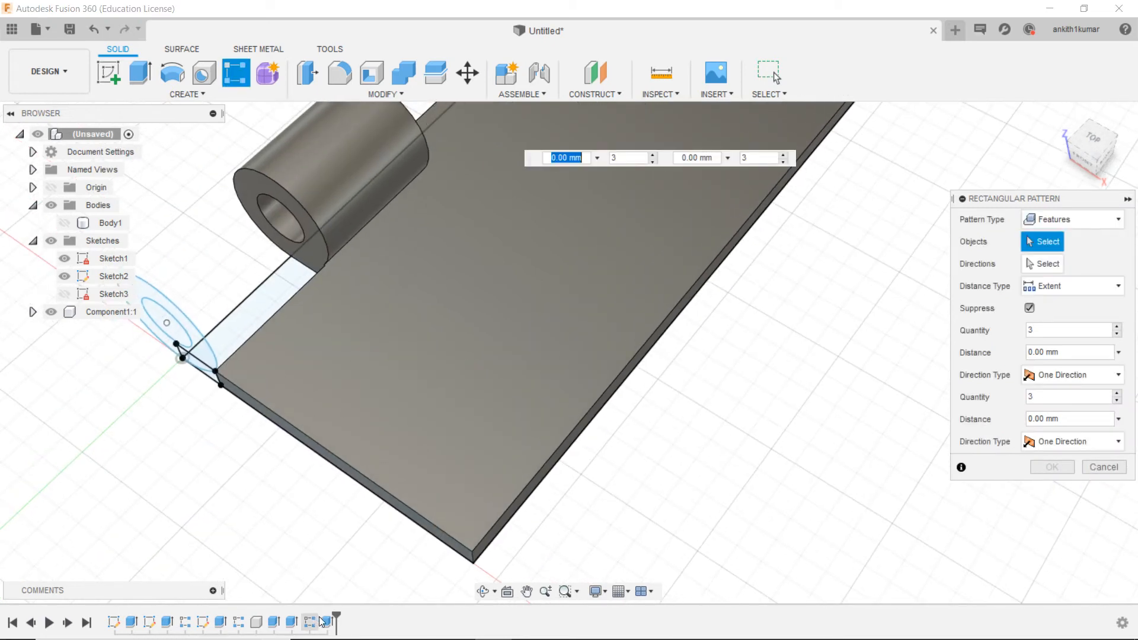
pyautogui.click(327, 622)
pyautogui.scroll(-5, 825, 380)
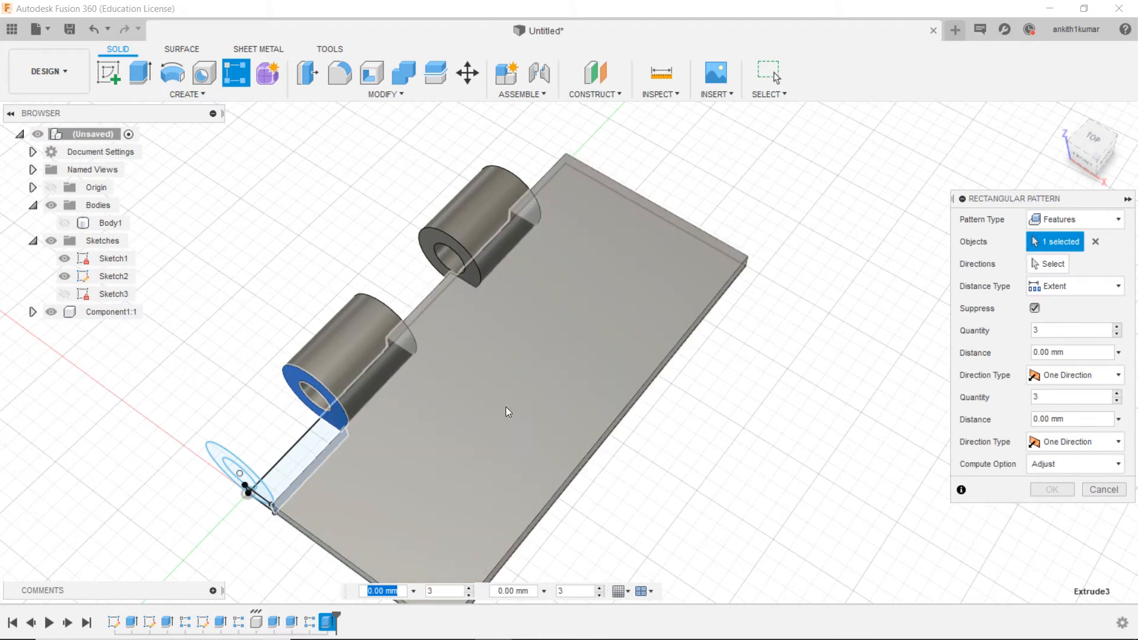
# Step: Pattern the corner cut along the plate's long edge with a quantity of 3 over a distance of 120 mm and complete it
pyautogui.click(1044, 270)
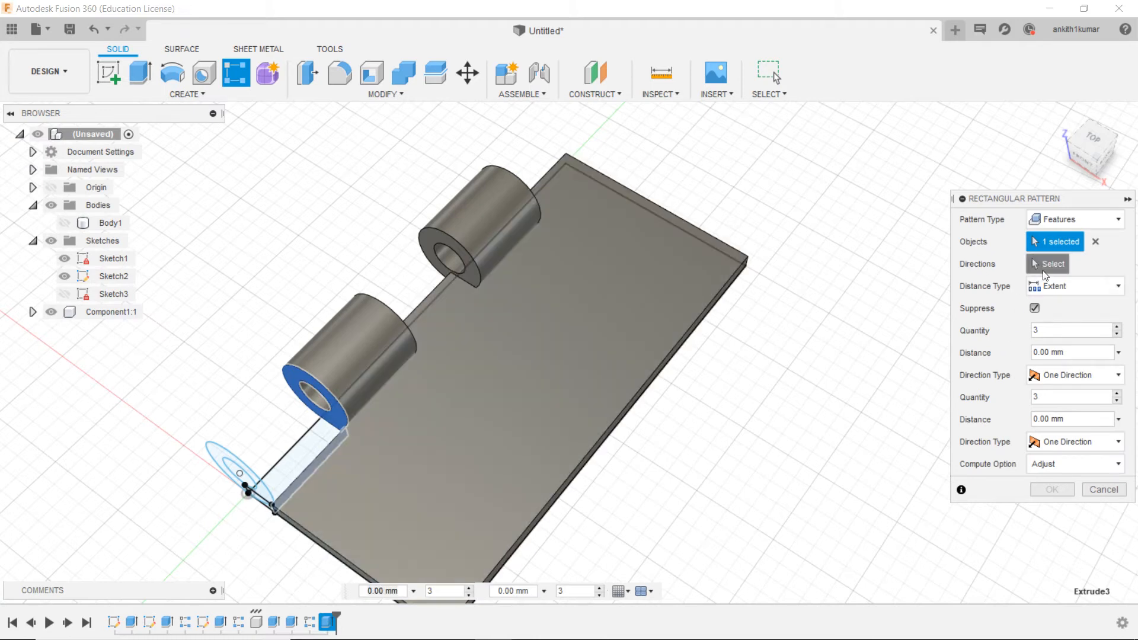
pyautogui.click(425, 295)
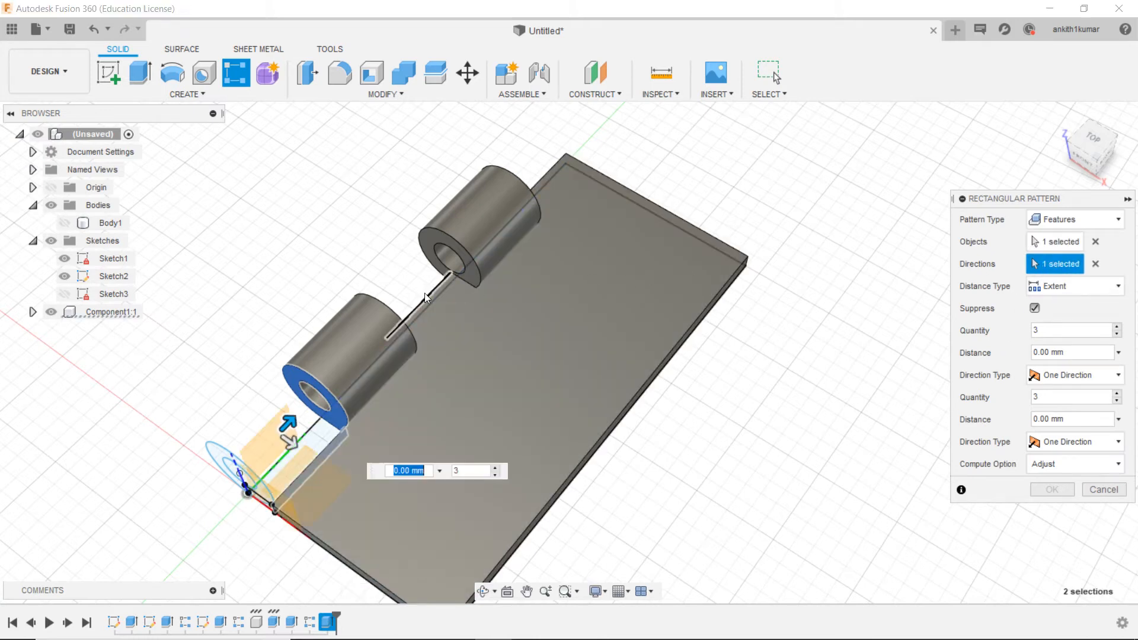
pyautogui.moveTo(289, 423); pyautogui.dragTo(654, 248)
pyautogui.press('Tab')
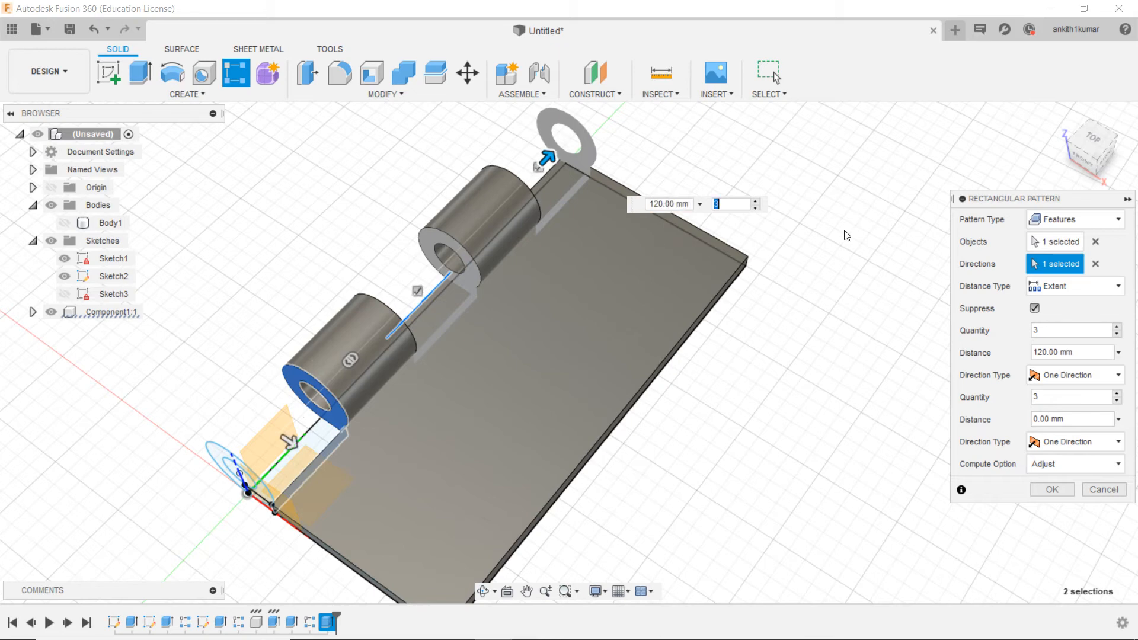
pyautogui.moveTo(1097, 171); pyautogui.dragTo(1106, 111)
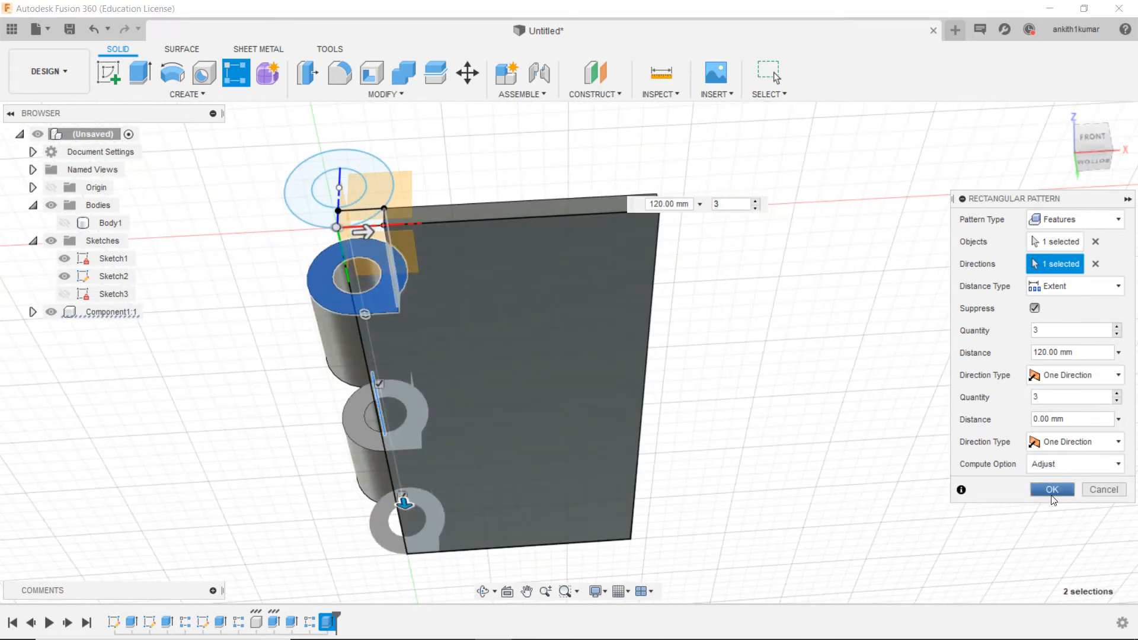
pyautogui.click(1053, 492)
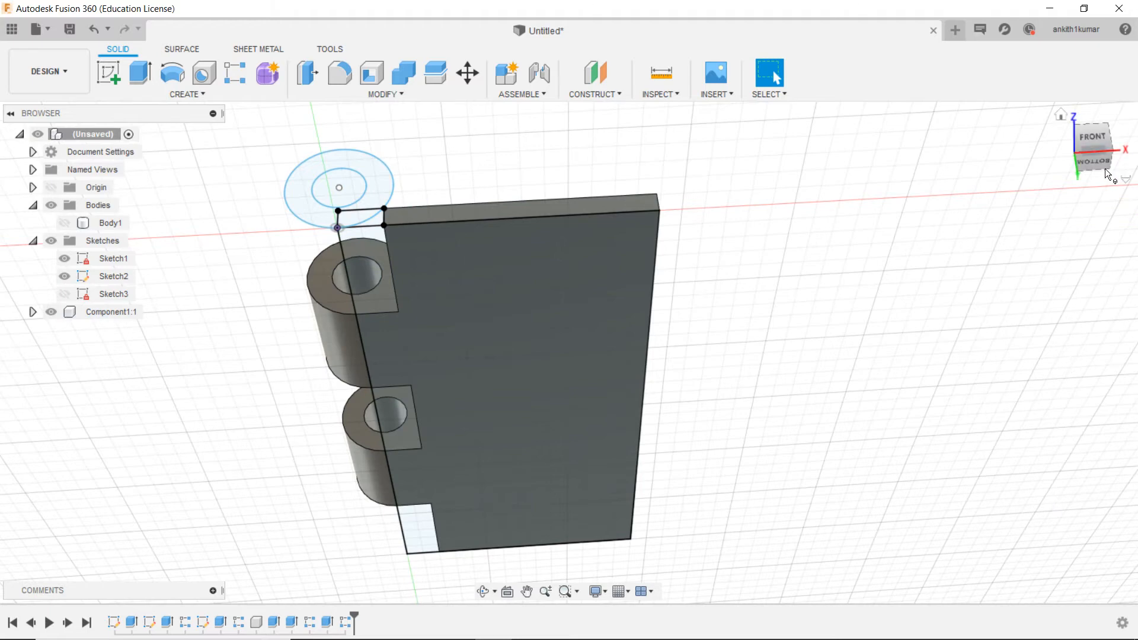
# Step: Hide Sketch1 and Sketch2 and show Body1 so both hinge leaves are displayed without sketches
pyautogui.click(1076, 175)
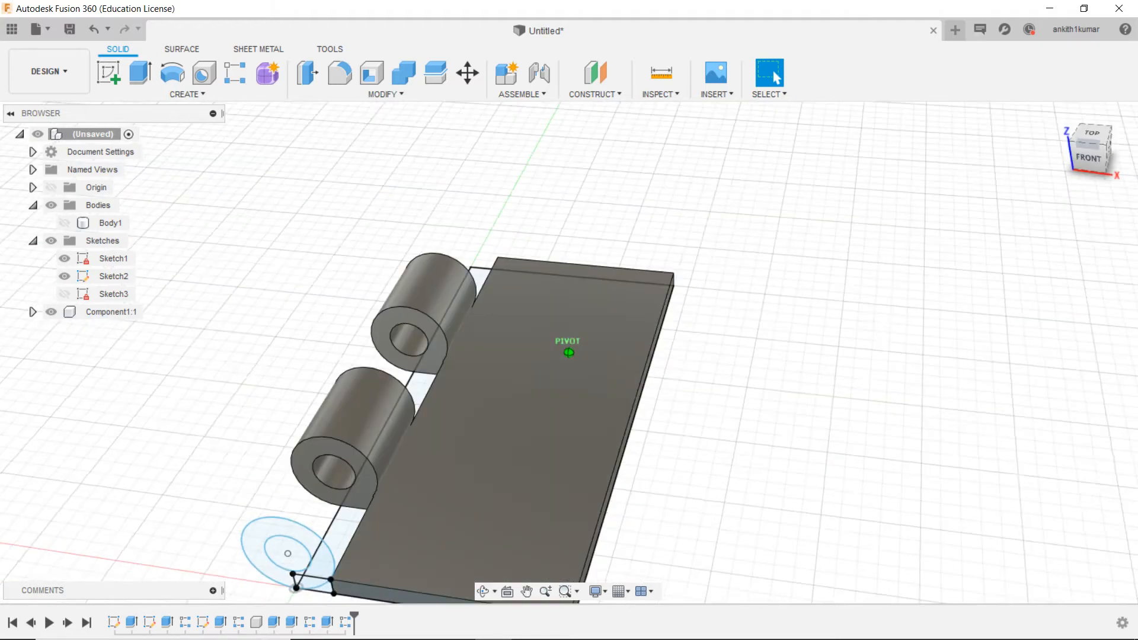
pyautogui.click(62, 277)
pyautogui.click(64, 277)
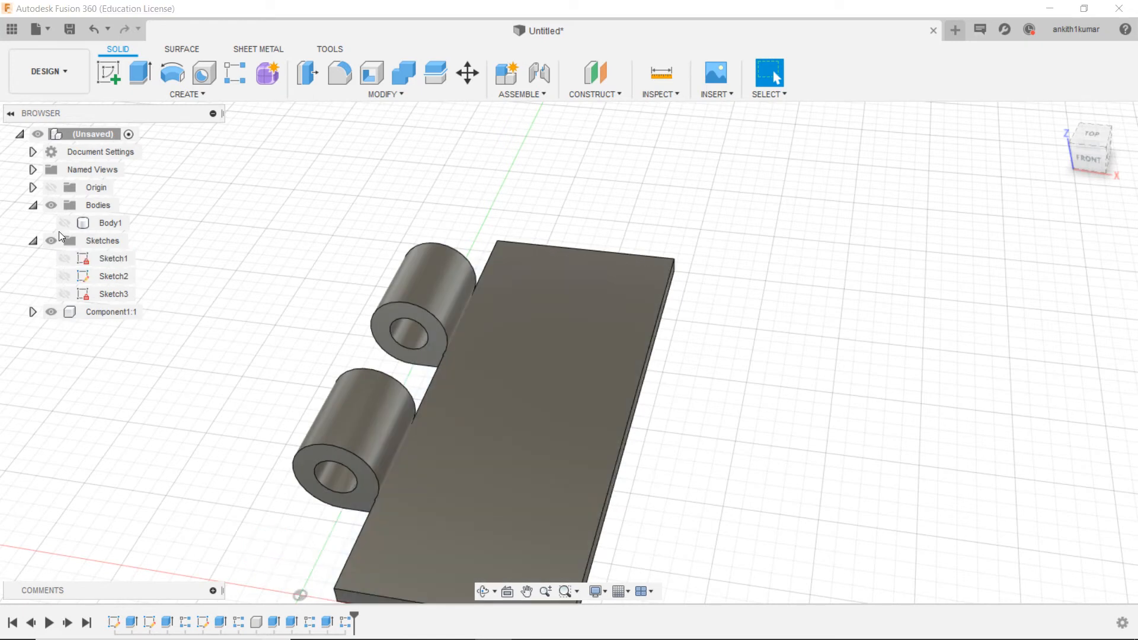
pyautogui.click(63, 223)
pyautogui.scroll(-2, 239, 391)
pyautogui.moveTo(590, 425); pyautogui.dragTo(815, 351, button='middle')
pyautogui.scroll(2, 422, 421)
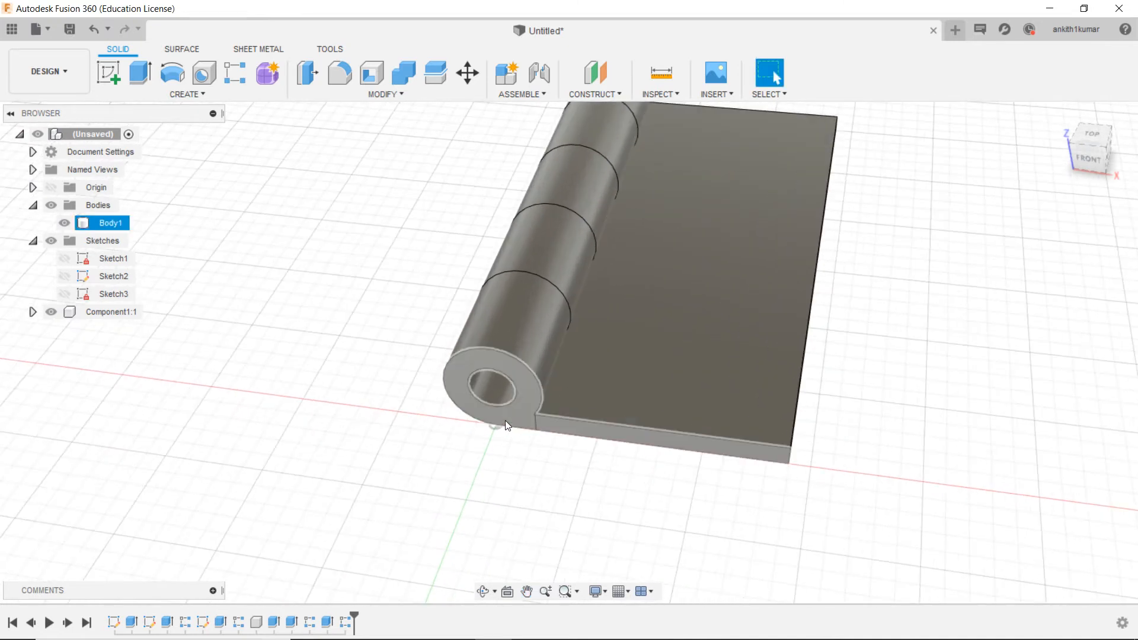
# Step: Sketch a circle on the front knuckle face, concentric with the pin hole and matching its diameter, and finish the sketch
pyautogui.rightClick(520, 409)
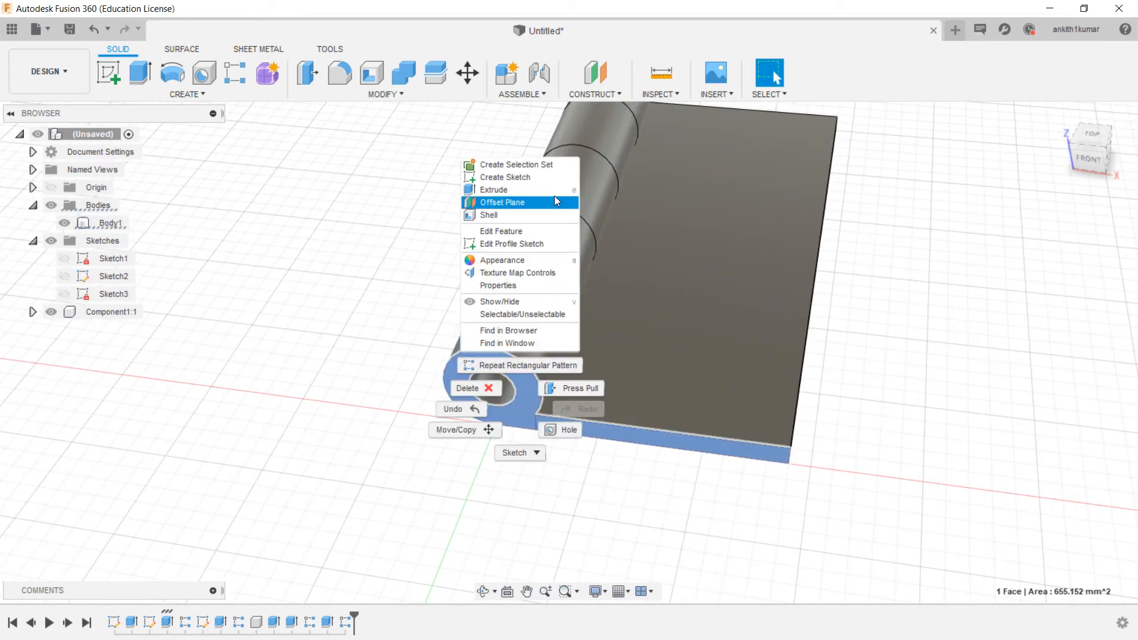
pyautogui.click(519, 178)
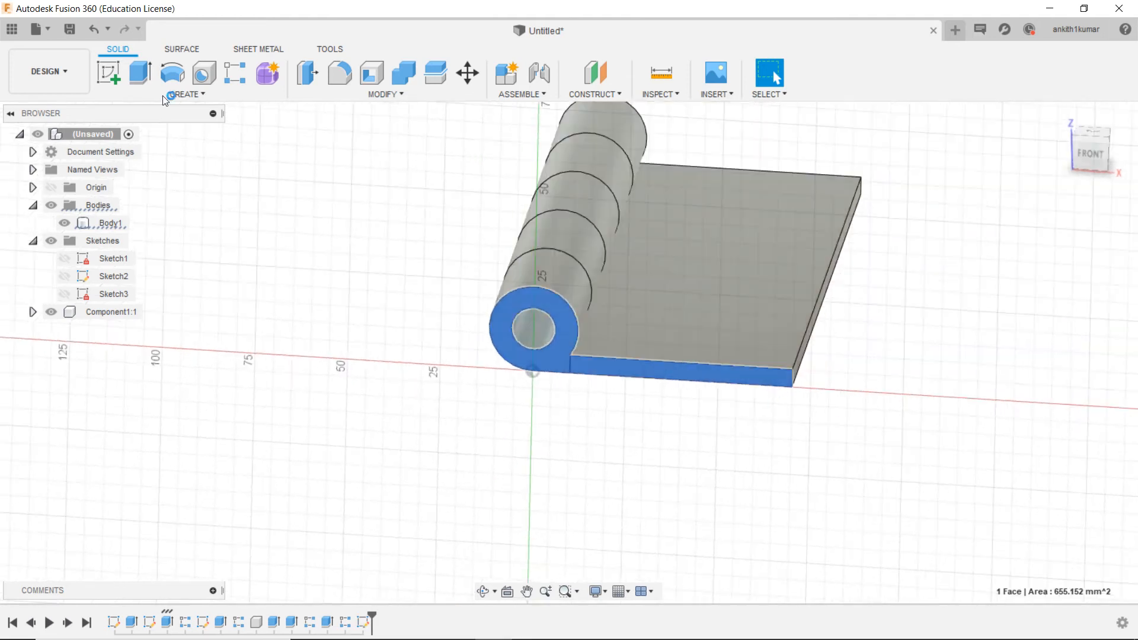
pyautogui.click(171, 73)
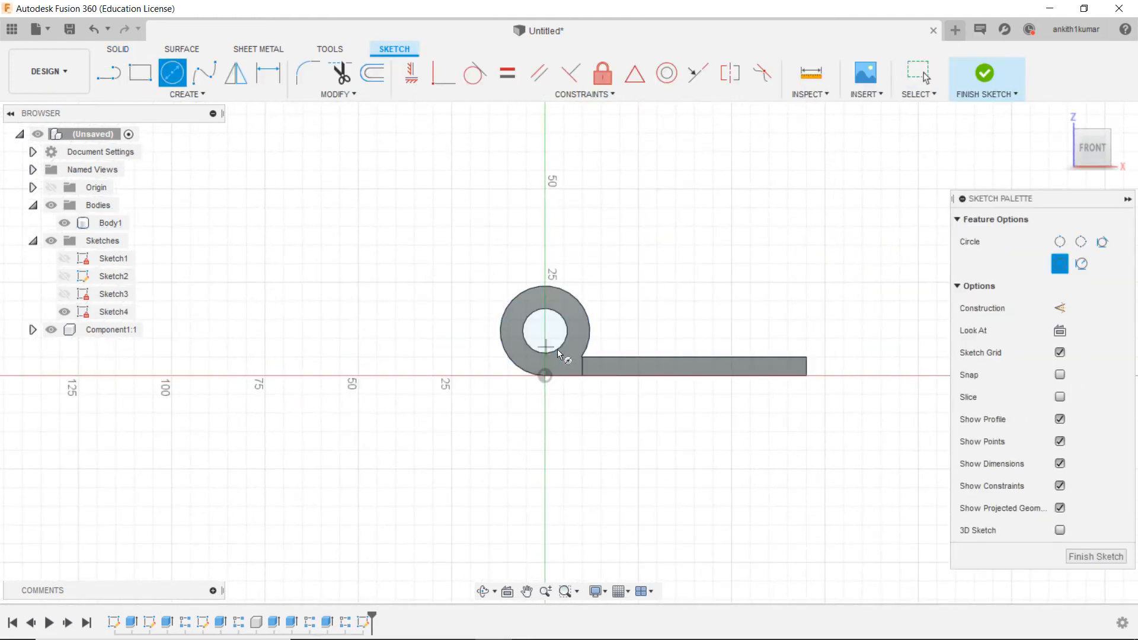
pyautogui.click(544, 331)
pyautogui.click(567, 332)
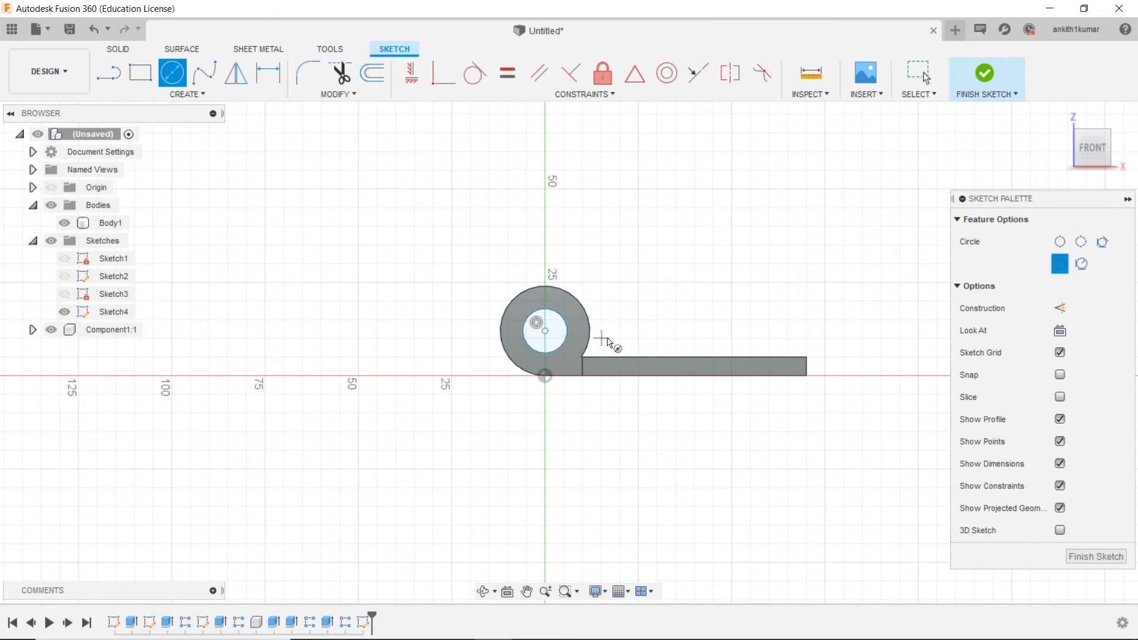
pyautogui.click(987, 73)
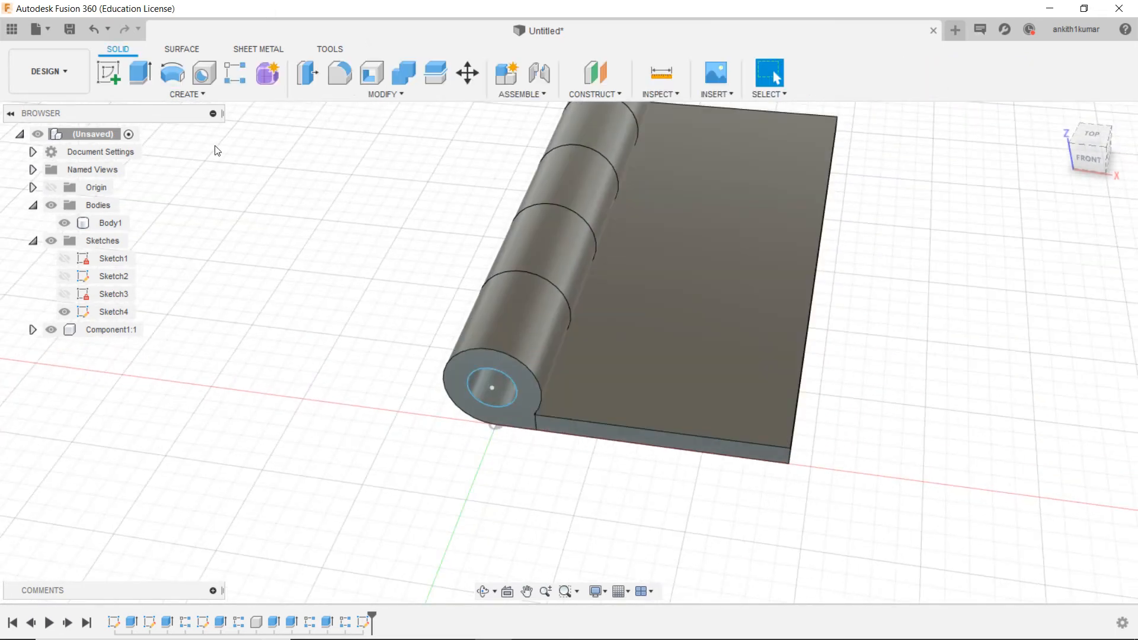
# Step: Extrude the circle profile by -150 mm through the knuckles as a new component to form the pin
pyautogui.click(140, 73)
pyautogui.click(496, 389)
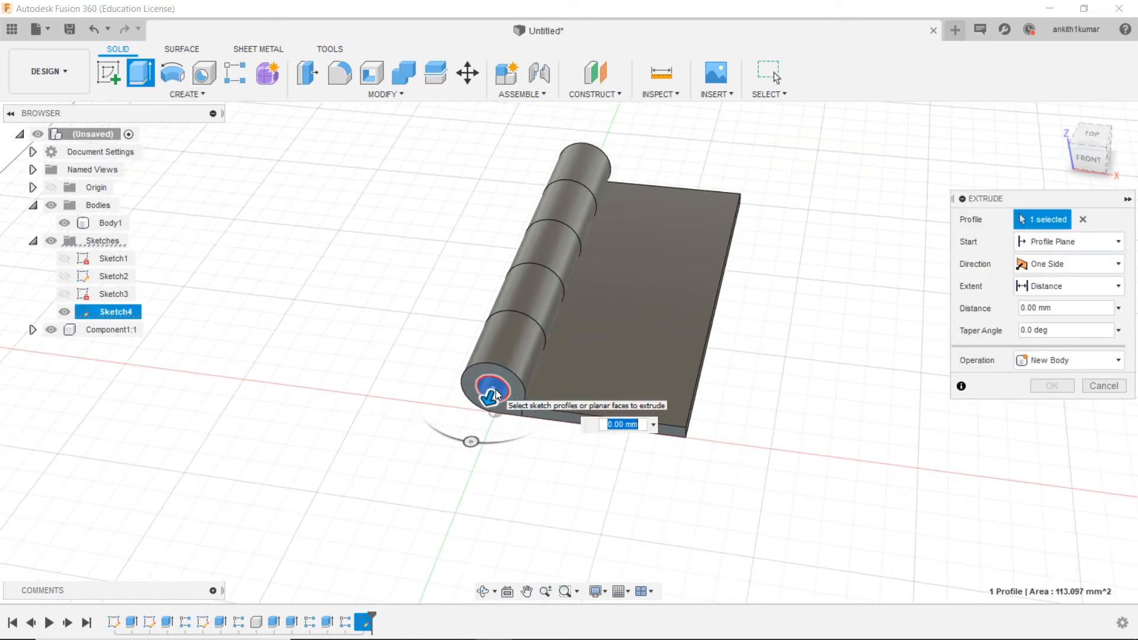
pyautogui.moveTo(497, 379); pyautogui.dragTo(619, 215)
pyautogui.write('150')
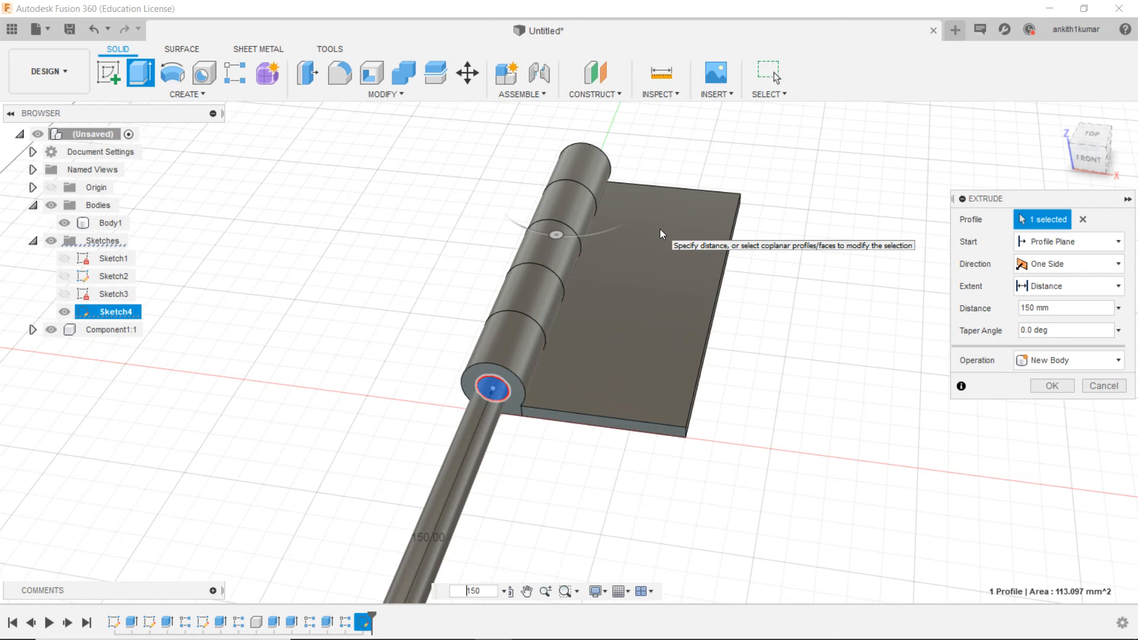
pyautogui.write('-')
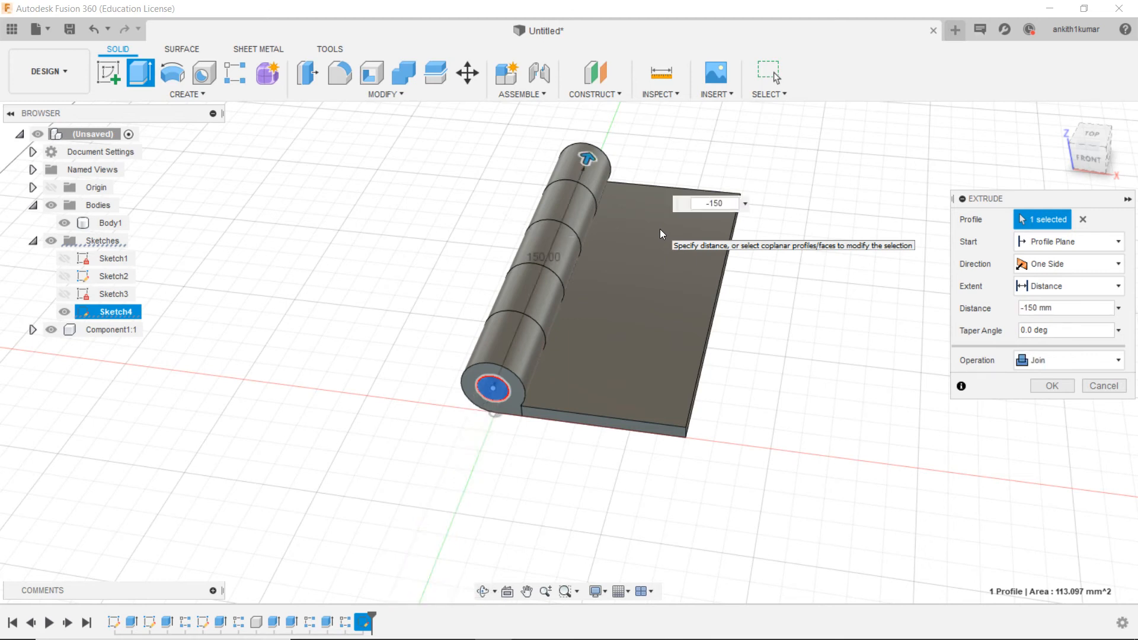
pyautogui.click(1054, 368)
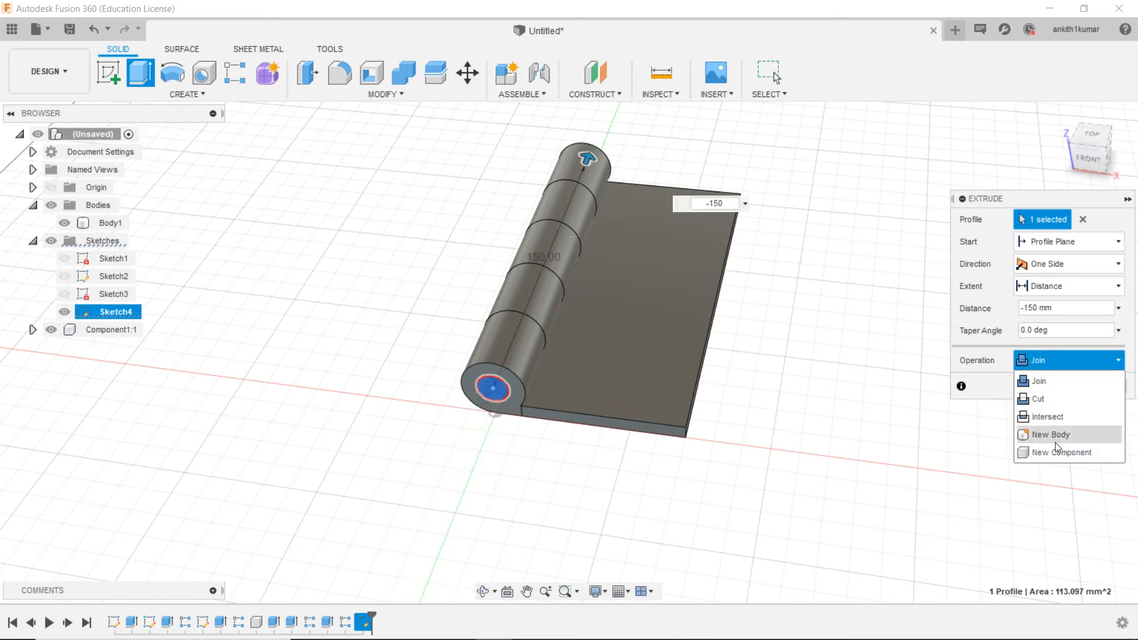
pyautogui.click(1060, 450)
pyautogui.click(1053, 386)
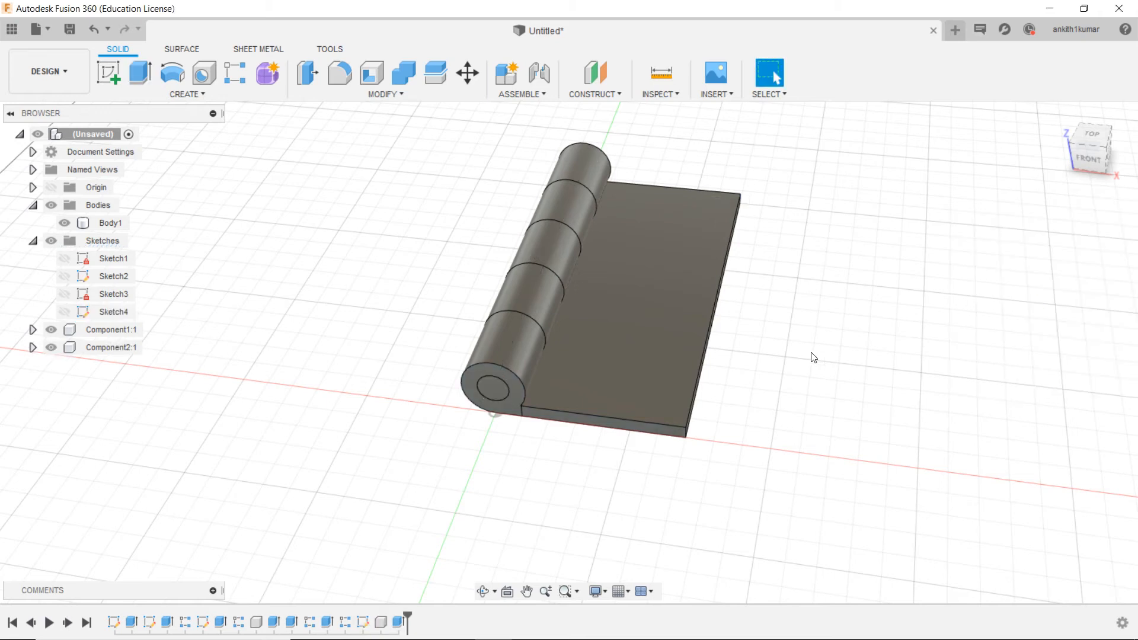
# Step: Move the two-knuckle leaf component away from the other leaf, about 98.3 mm in X and 31.9 mm in Z
pyautogui.scroll(3, 795, 373)
pyautogui.scroll(-3, 798, 373)
pyautogui.moveTo(1089, 161)
pyautogui.mouseDown()
pyautogui.moveTo(1132, 162)
pyautogui.moveTo(1107, 167)
pyautogui.mouseUp()
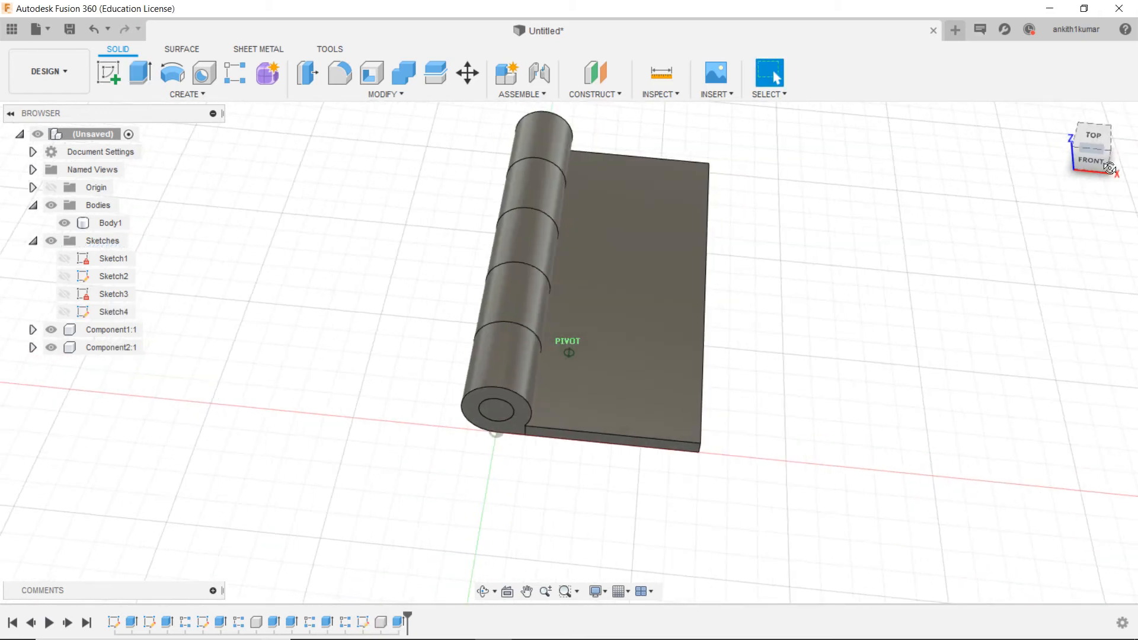
pyautogui.click(104, 331)
pyautogui.rightClick(105, 331)
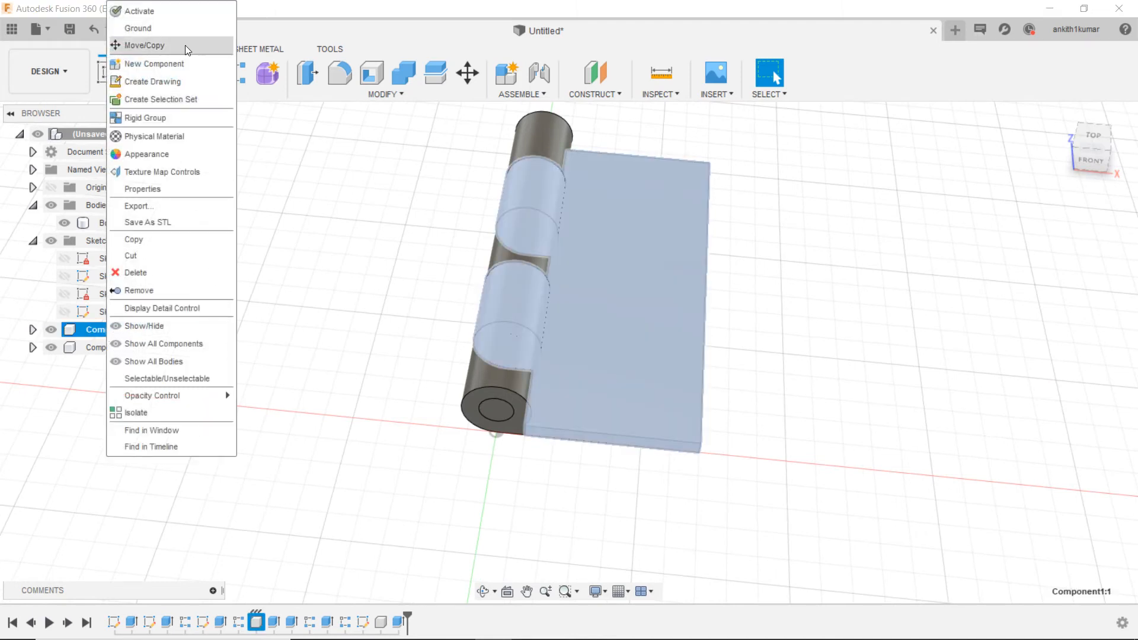
pyautogui.click(145, 45)
pyautogui.moveTo(637, 264); pyautogui.dragTo(916, 227)
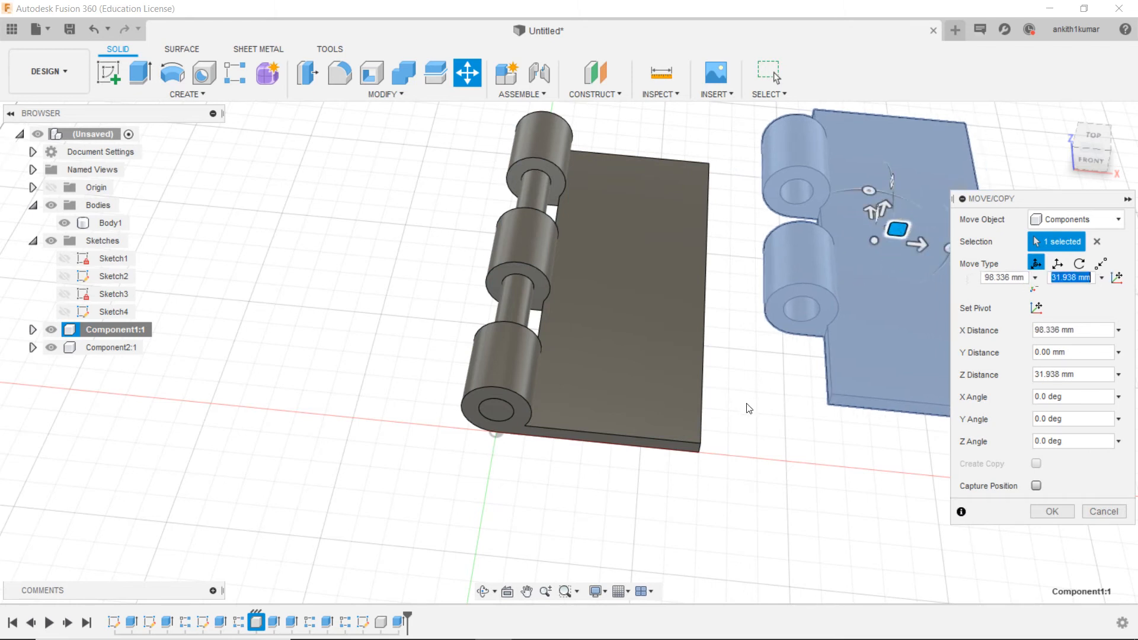
pyautogui.moveTo(806, 431); pyautogui.dragTo(699, 468, button='middle')
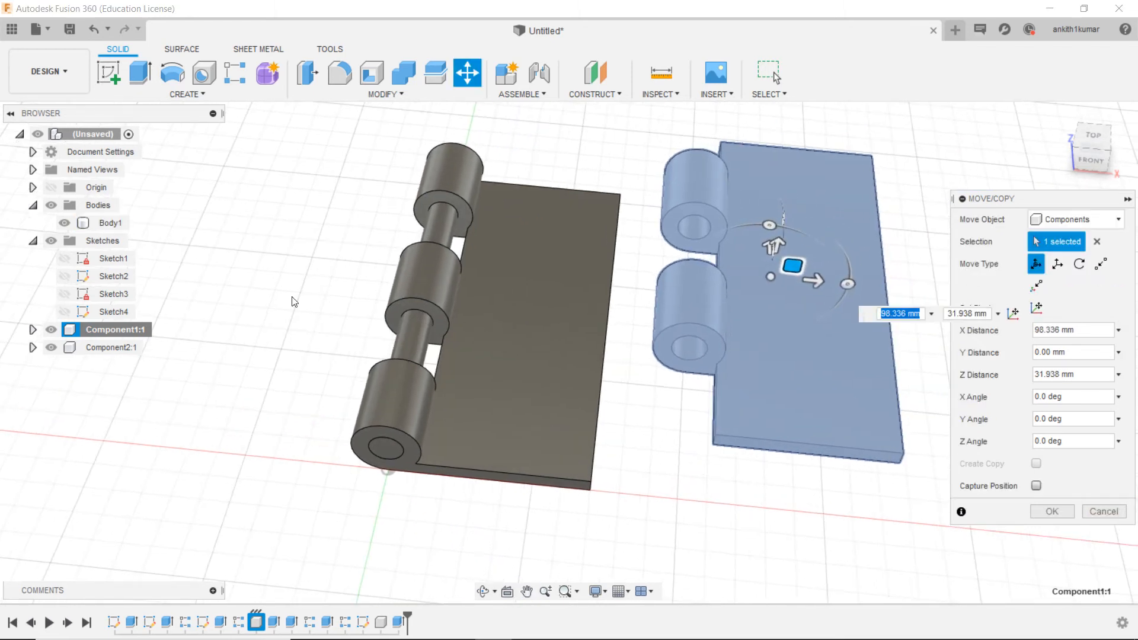
pyautogui.click(1050, 512)
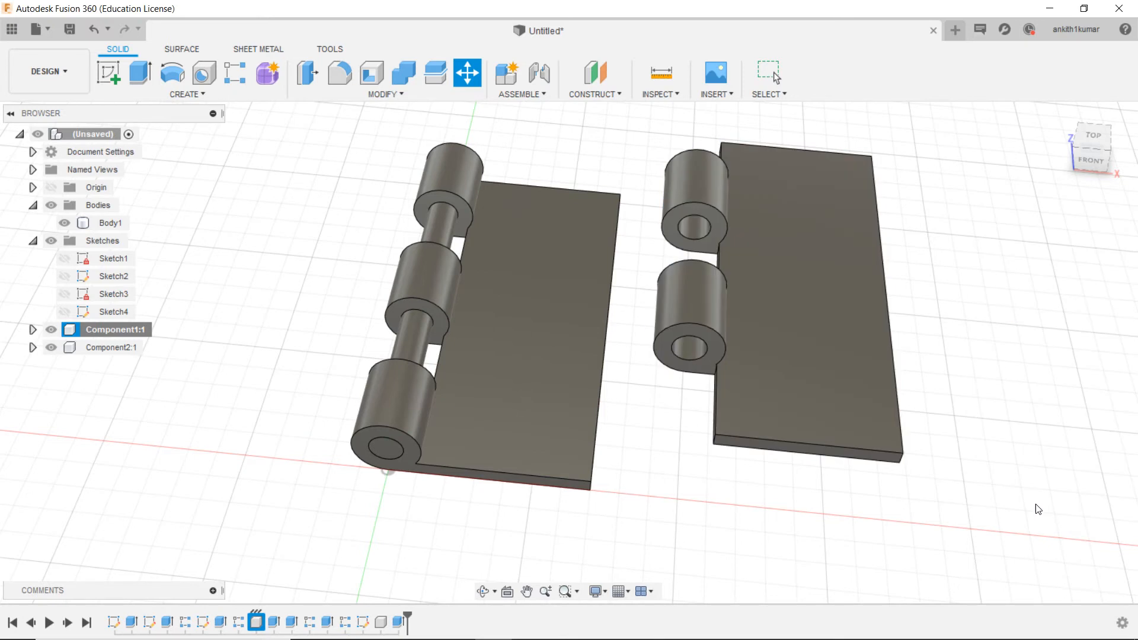
pyautogui.click(149, 70)
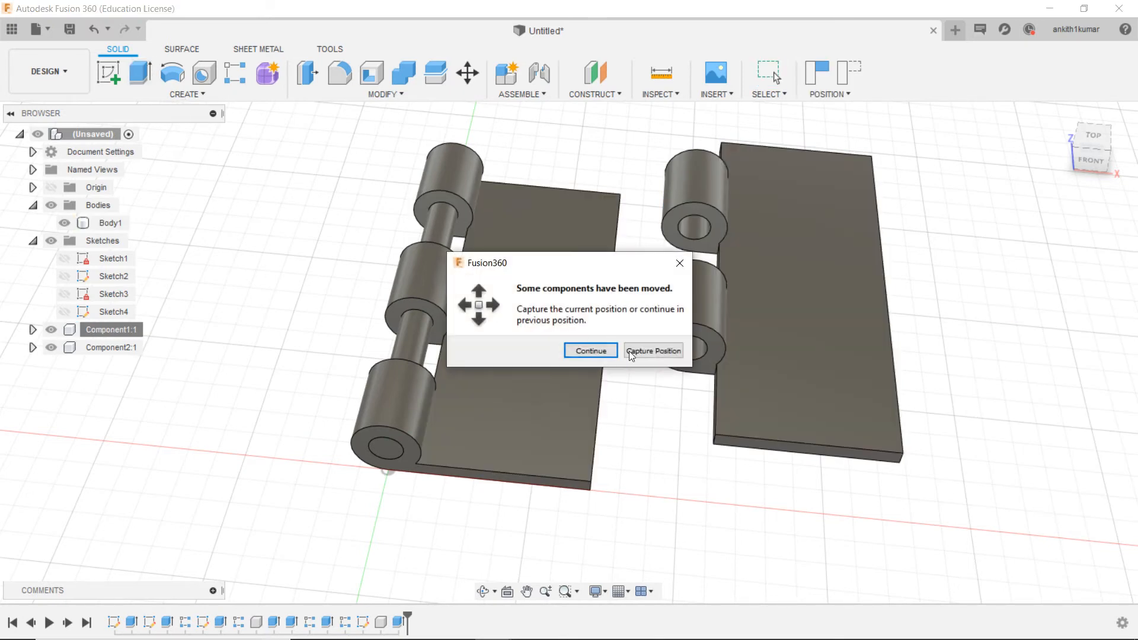
pyautogui.click(654, 350)
pyautogui.press('e')
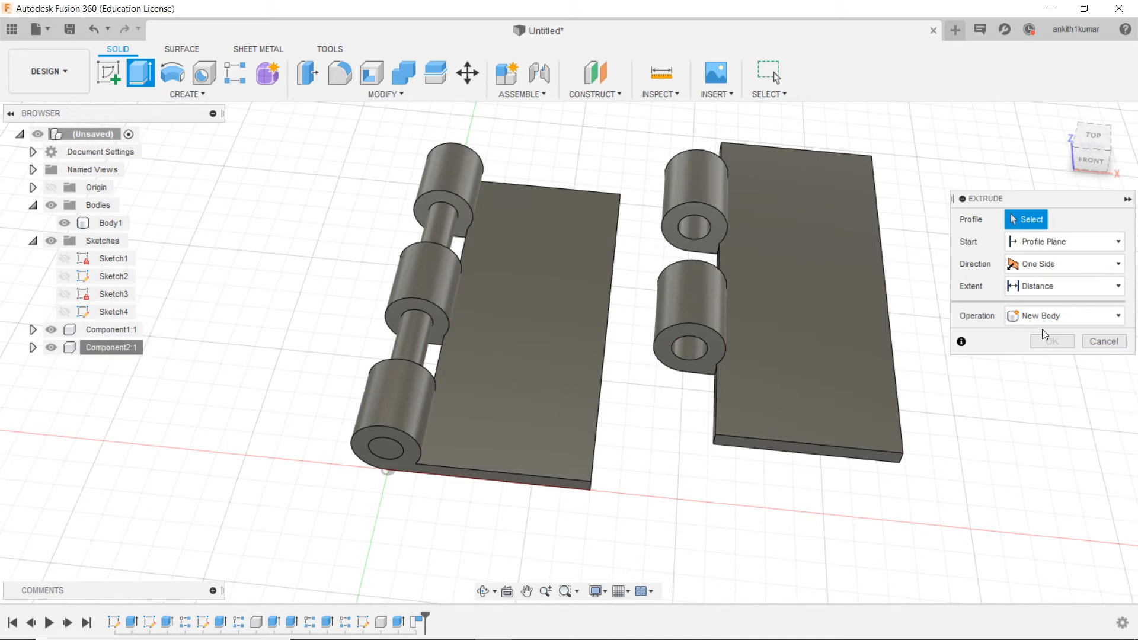
pyautogui.press('Escape')
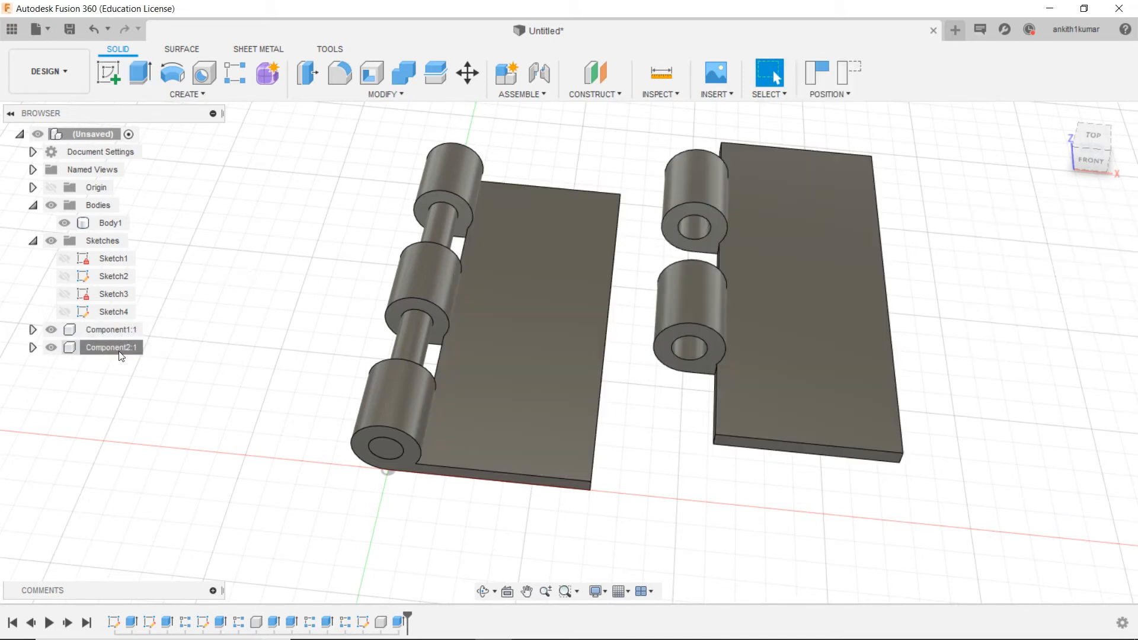
# Step: Move the pin component out of the knuckles, about 73 mm in negative X and 10 mm in negative Z
pyautogui.rightClick(119, 353)
pyautogui.click(159, 46)
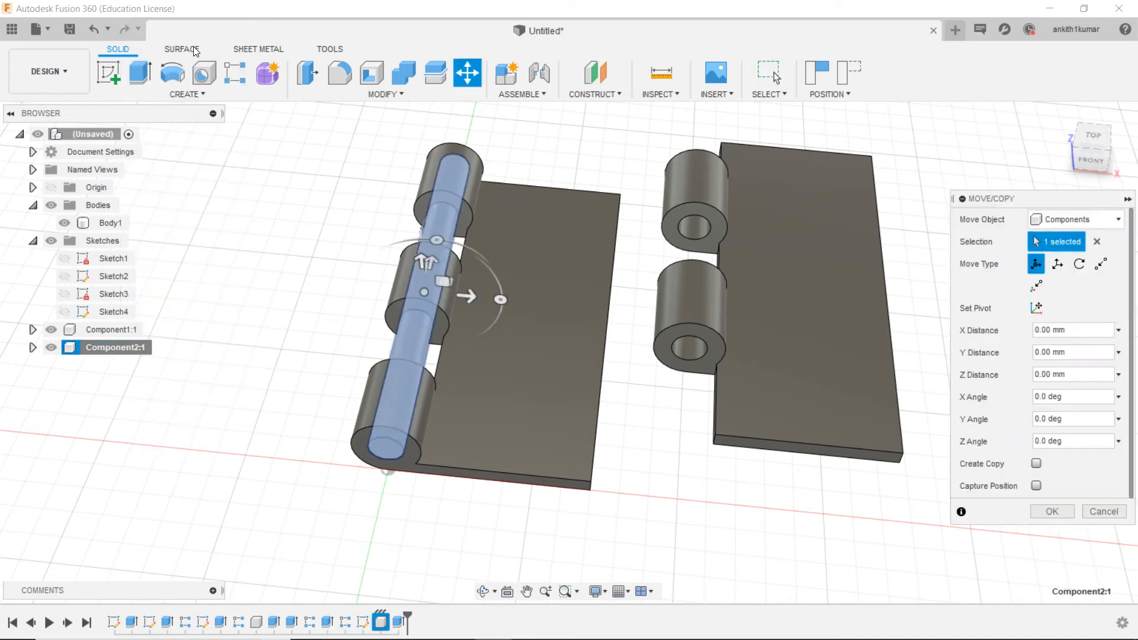
pyautogui.moveTo(412, 291); pyautogui.dragTo(297, 286)
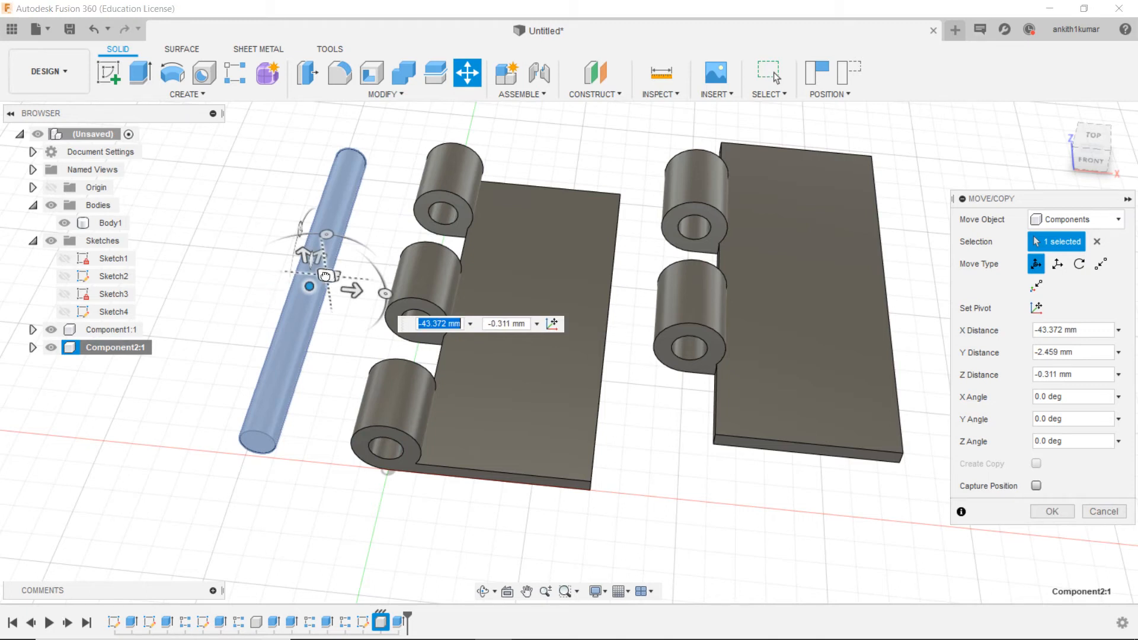
pyautogui.moveTo(330, 276); pyautogui.dragTo(254, 286)
pyautogui.press('Tab')
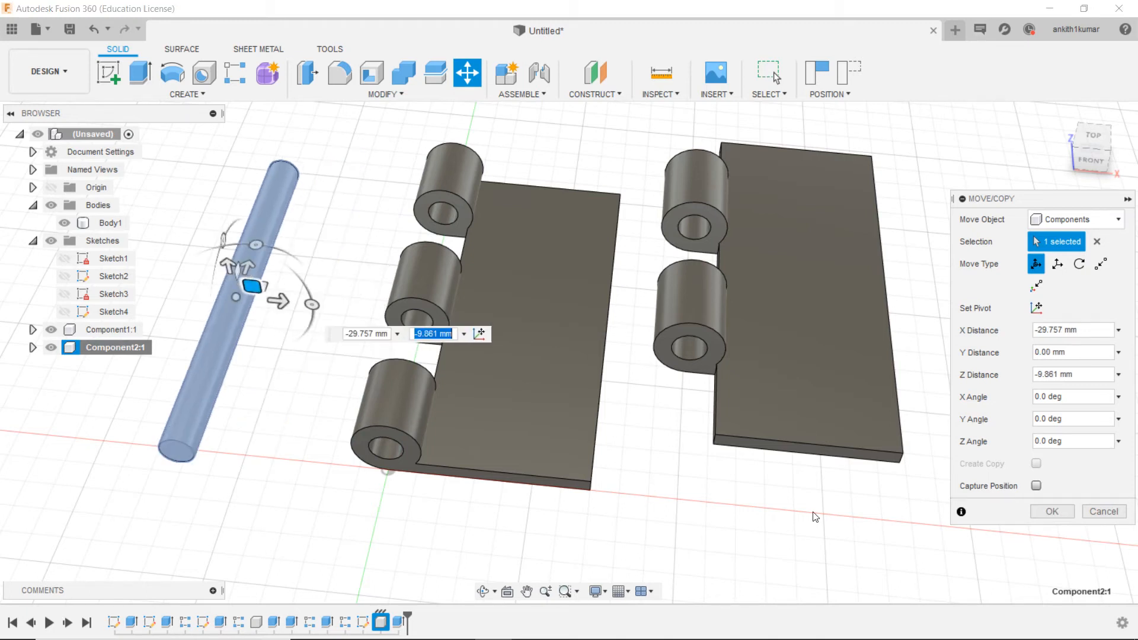
pyautogui.click(1041, 510)
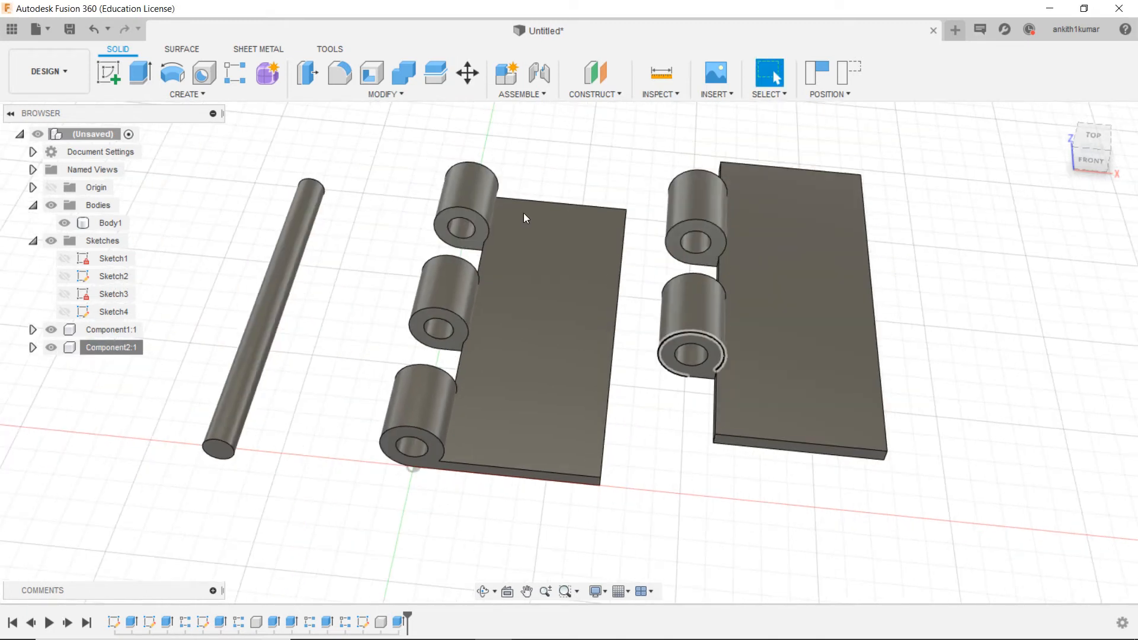
# Step: Start a constant-radius fillet and select the front, long outer and back upper edges of the three-knuckle leaf's plate
pyautogui.click(346, 83)
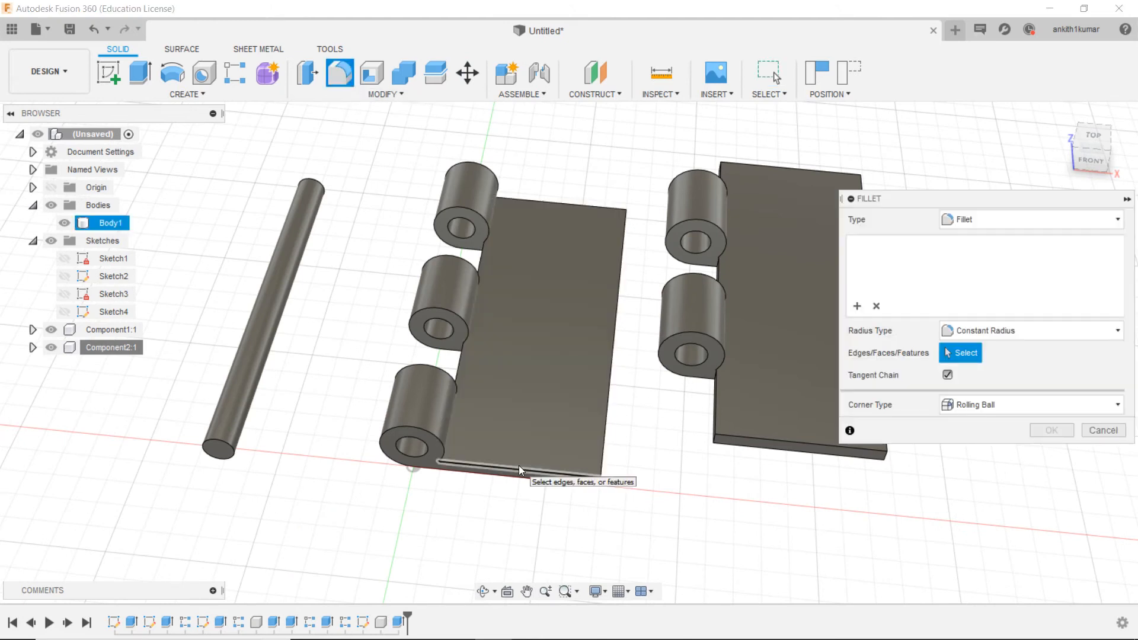
pyautogui.click(519, 465)
pyautogui.click(604, 433)
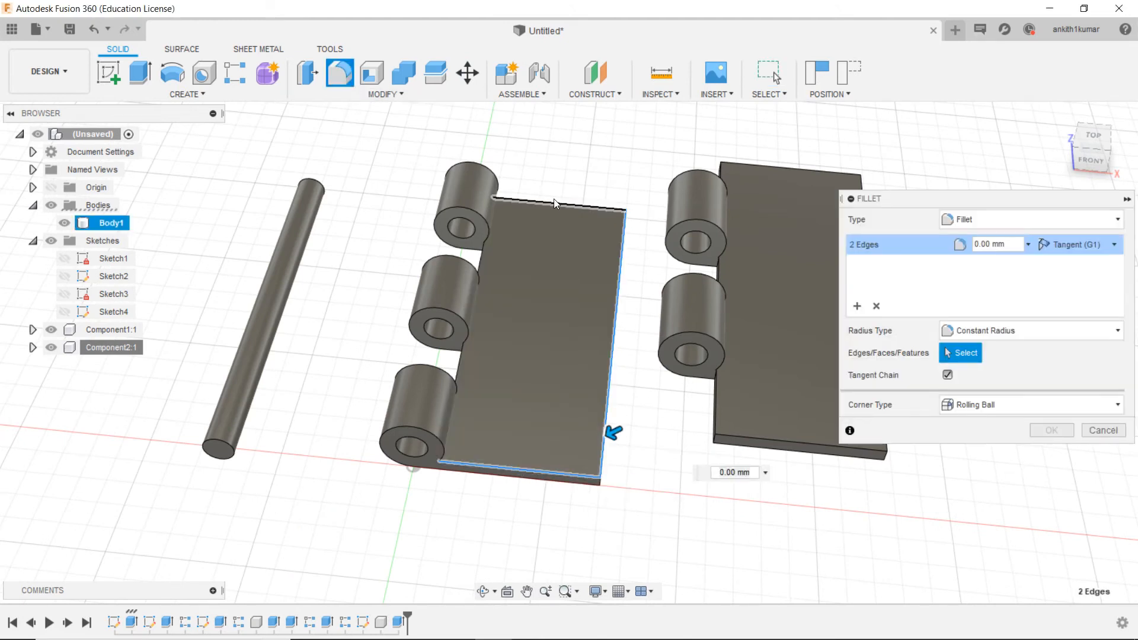
pyautogui.click(554, 203)
# Step: Add the two-knuckle leaf's front and back upper plate edges and both knuckles' outer end edges to the fillet selection
pyautogui.click(788, 168)
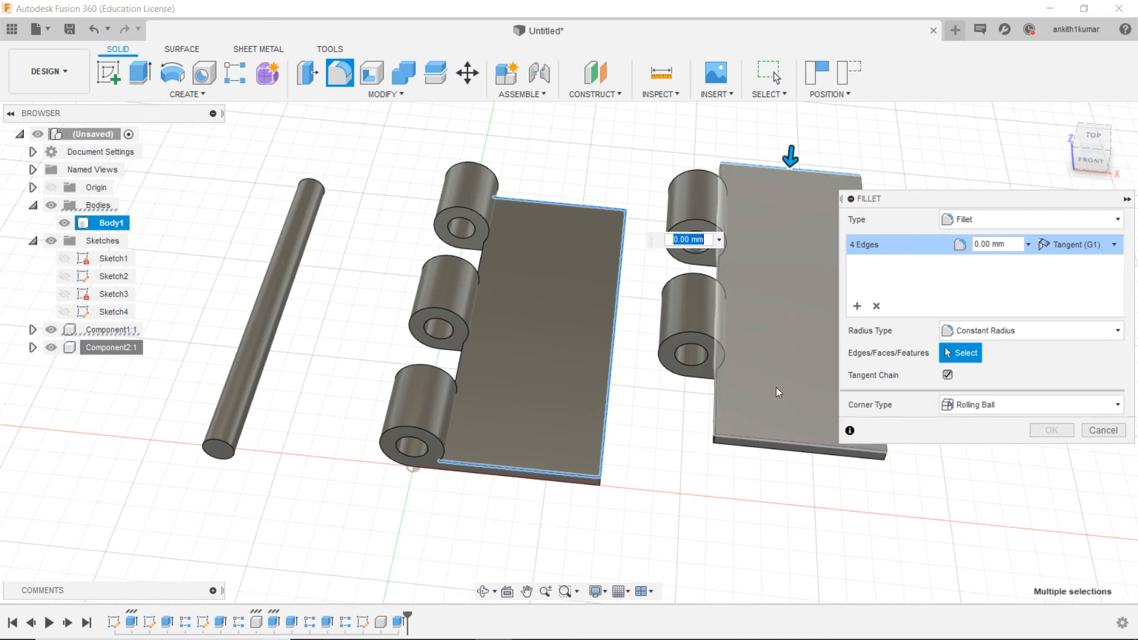
pyautogui.click(787, 440)
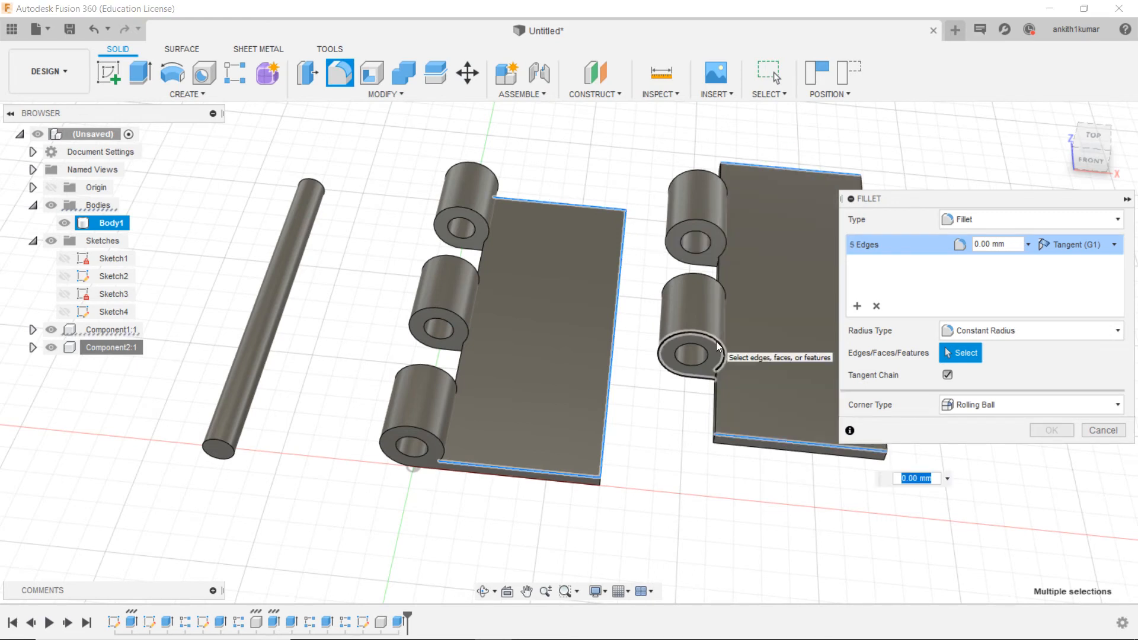
pyautogui.click(716, 341)
pyautogui.click(692, 221)
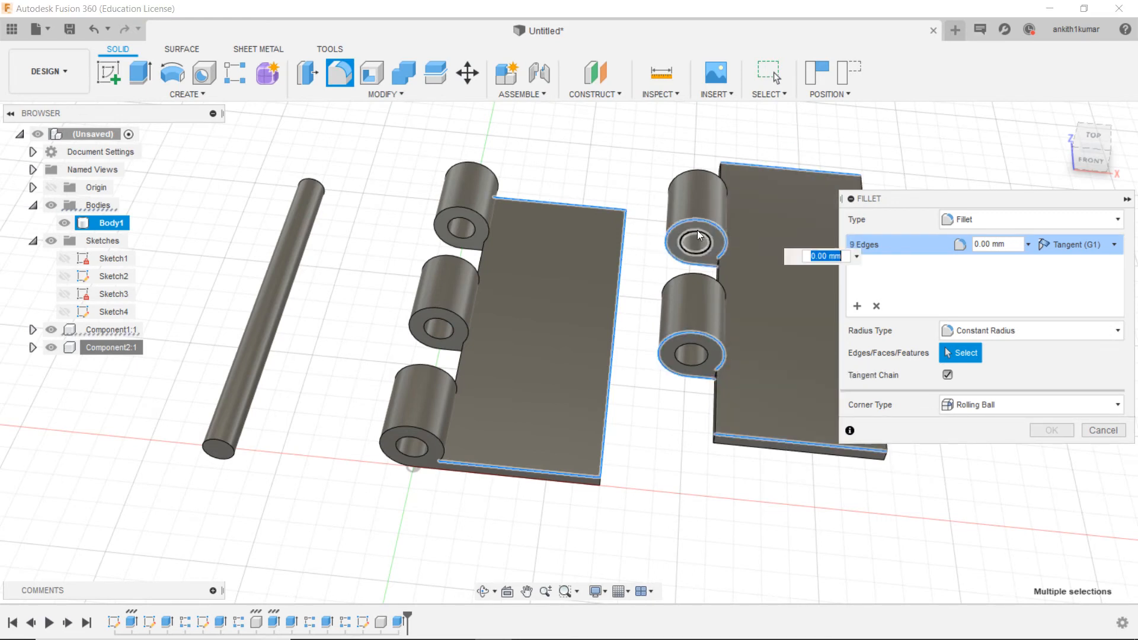
pyautogui.click(706, 171)
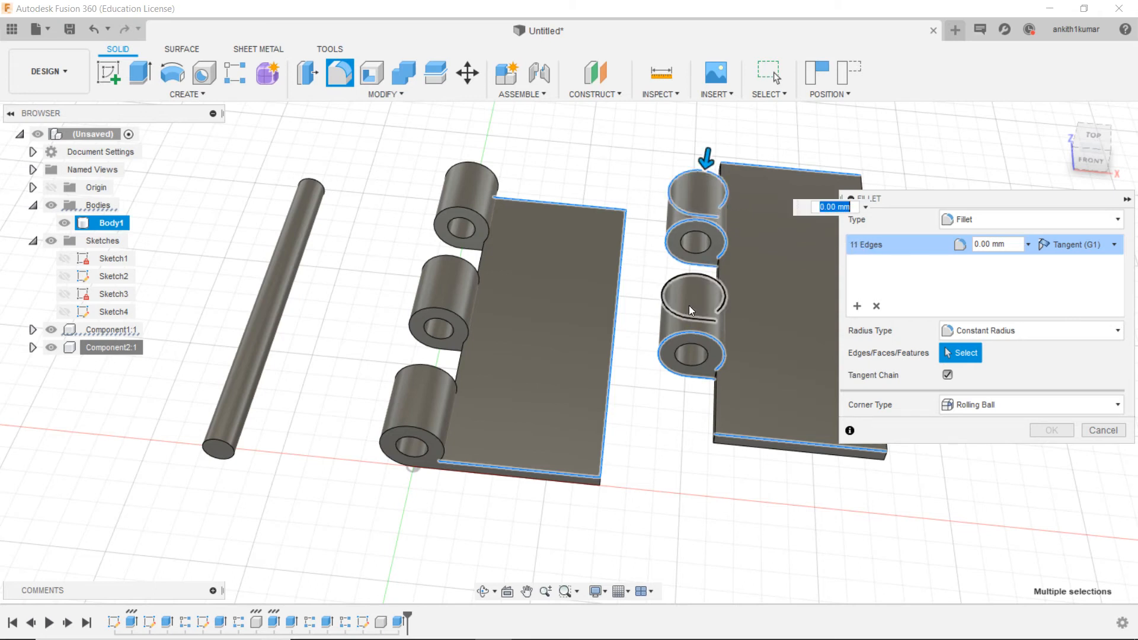
pyautogui.click(700, 274)
# Step: Add the three-knuckle leaf's front knuckle outline and lower edge plus the two-knuckle leaf's lower front edge to the fillet selection
pyautogui.moveTo(686, 436); pyautogui.dragTo(475, 387, button='middle')
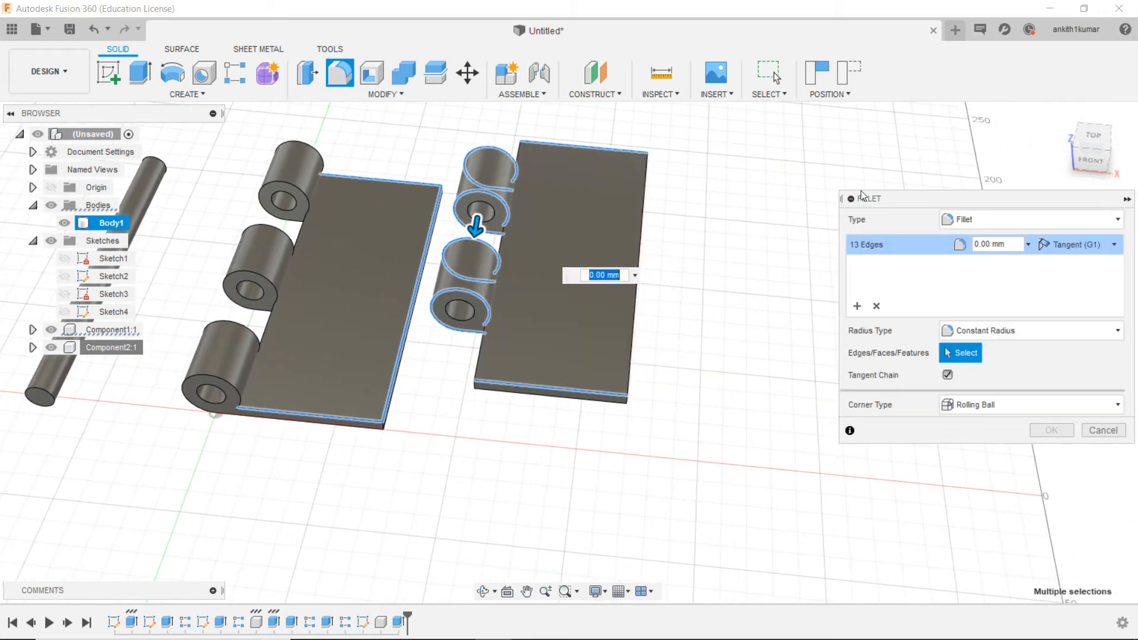
pyautogui.click(1094, 160)
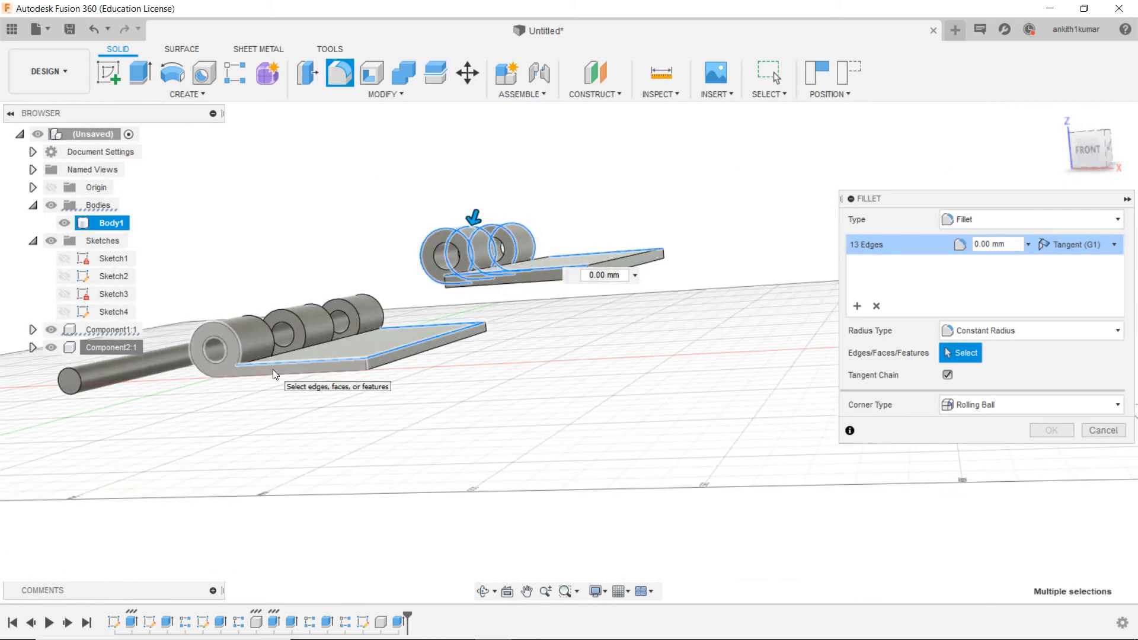
pyautogui.scroll(4, 274, 370)
pyautogui.scroll(2, 273, 370)
pyautogui.click(288, 384)
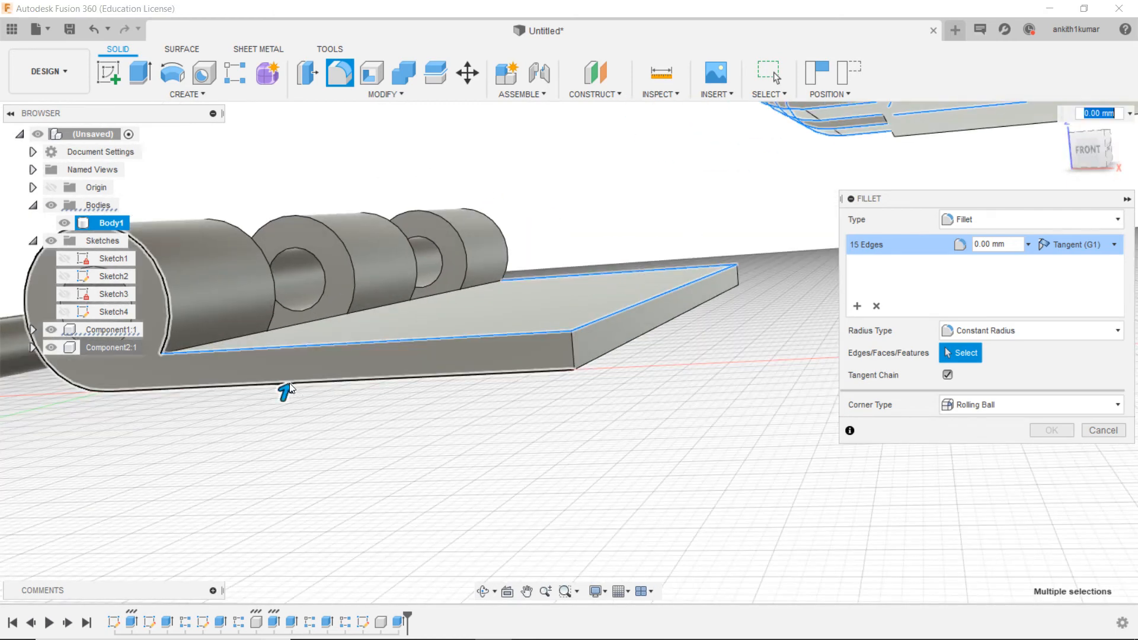
pyautogui.scroll(-4, 288, 384)
pyautogui.scroll(4, 729, 213)
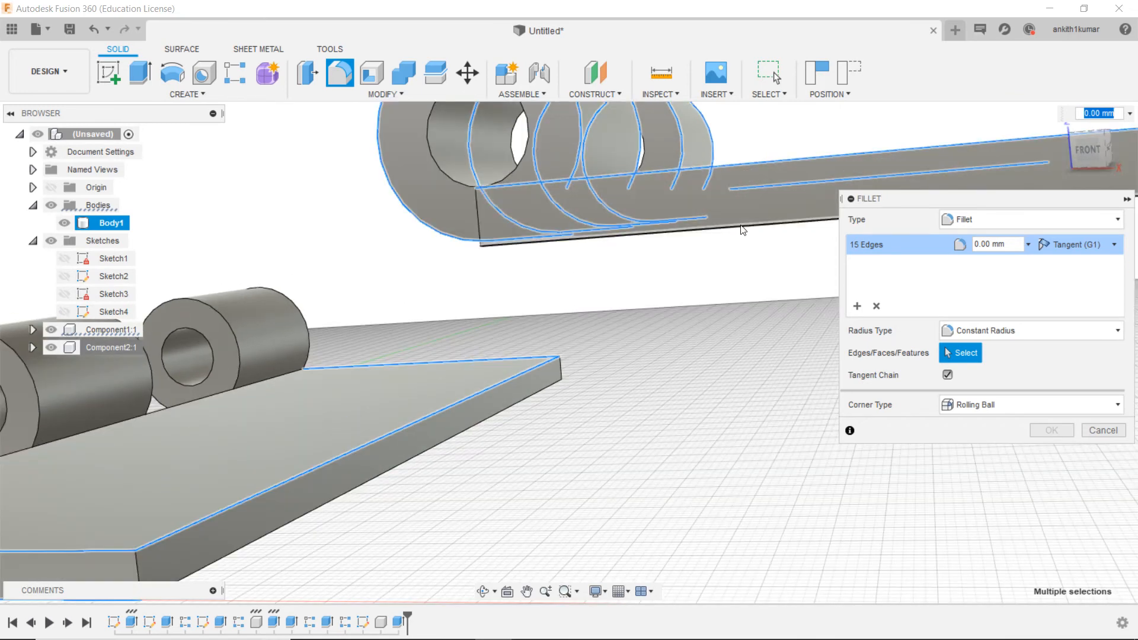
pyautogui.click(741, 230)
pyautogui.scroll(-5, 742, 234)
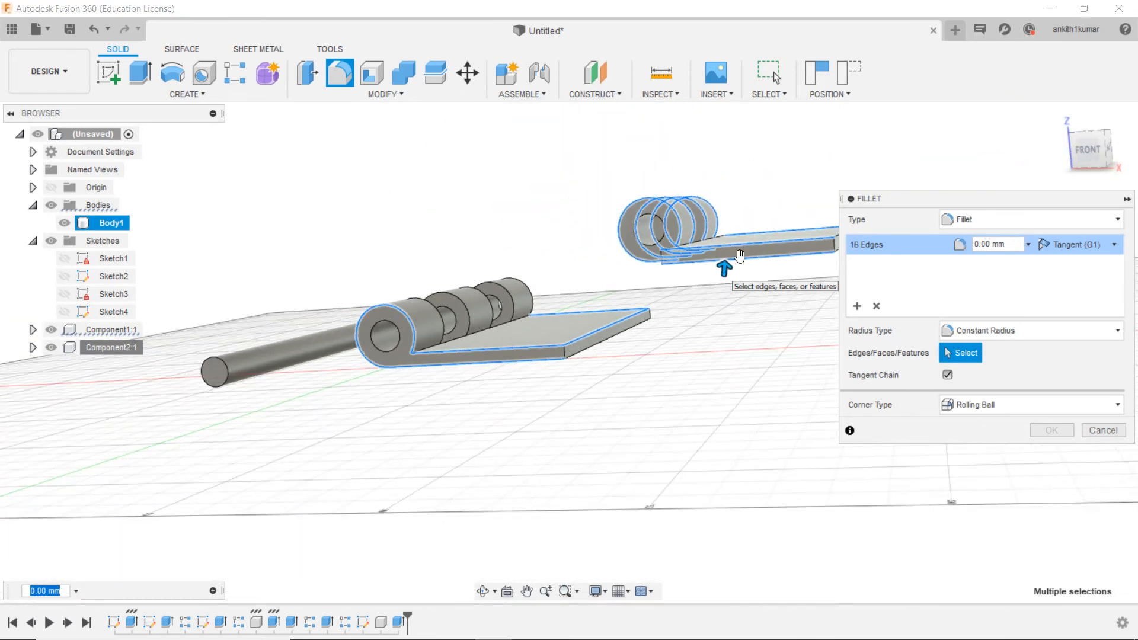
# Step: Add the three-knuckle leaf's back outline and the two-knuckle leaf's lower back edge and back corner notch edges to the fillet selection
pyautogui.moveTo(1108, 159)
pyautogui.mouseDown()
pyautogui.moveTo(1047, 134)
pyautogui.moveTo(975, 134)
pyautogui.mouseUp()
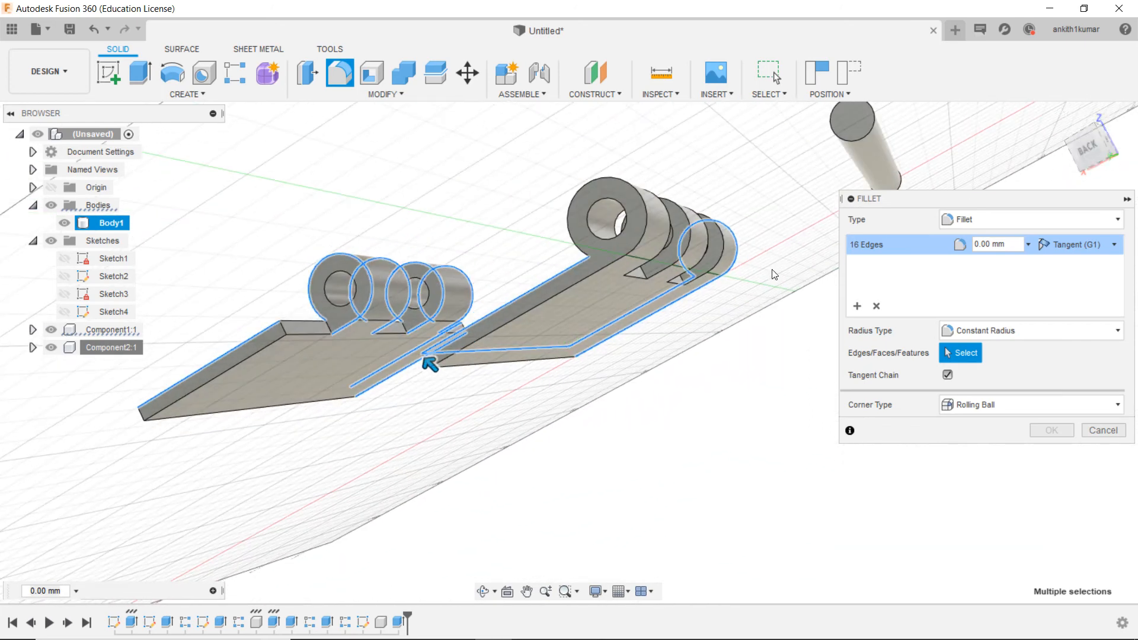
pyautogui.click(632, 187)
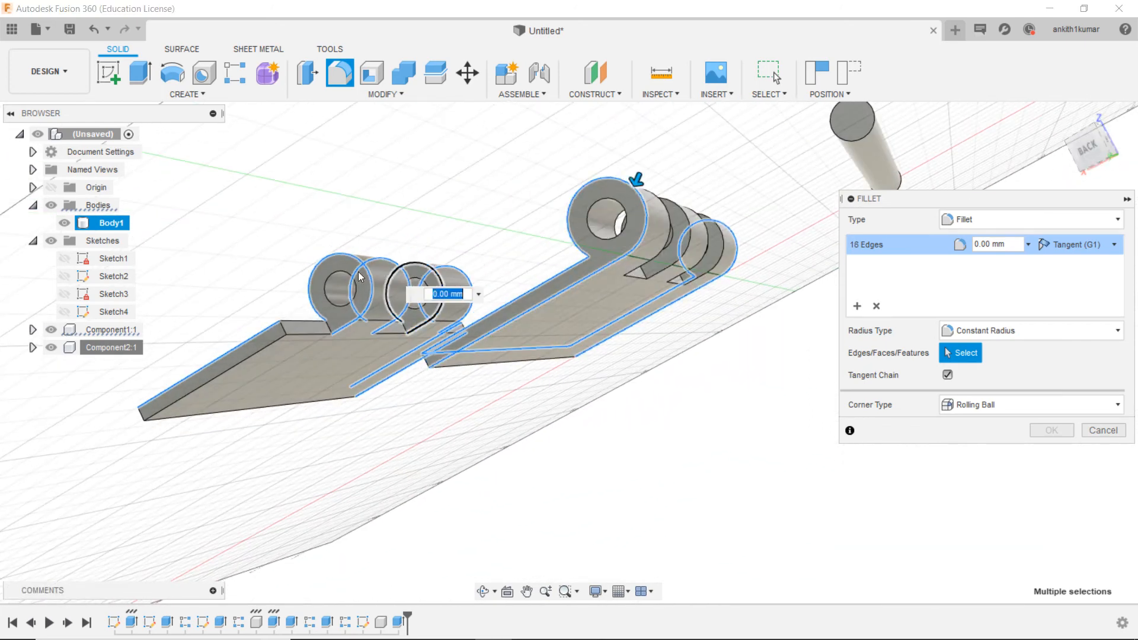
pyautogui.click(278, 340)
pyautogui.click(306, 335)
pyautogui.click(310, 324)
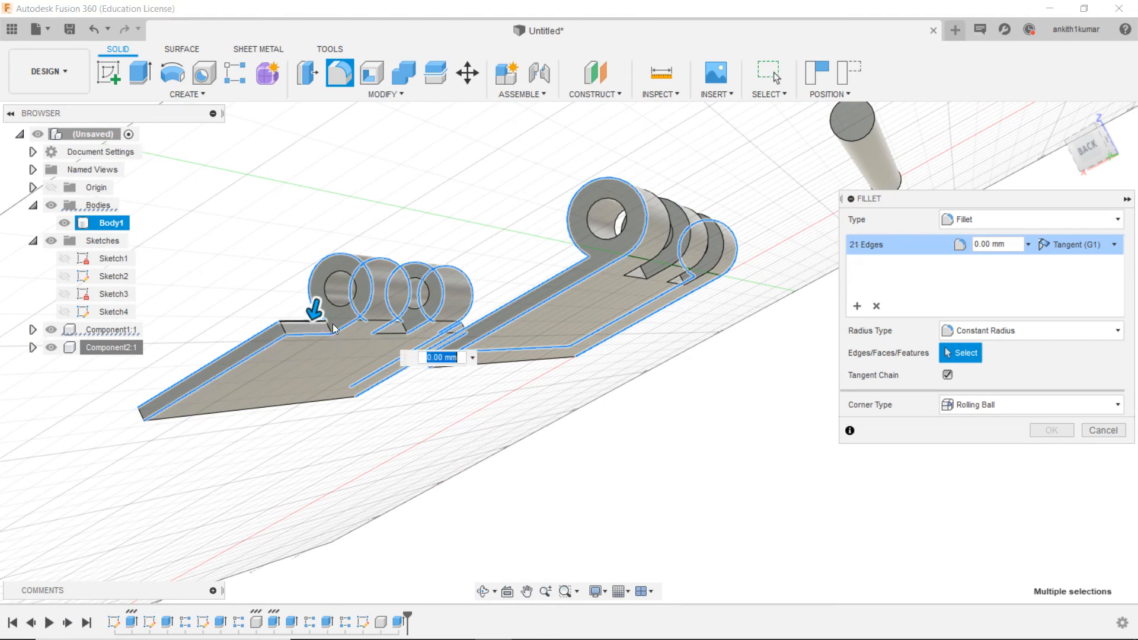
# Step: Add the lower and upper edges of the two-knuckle leaf's notch between its knuckles to the fillet selection
pyautogui.scroll(6, 357, 331)
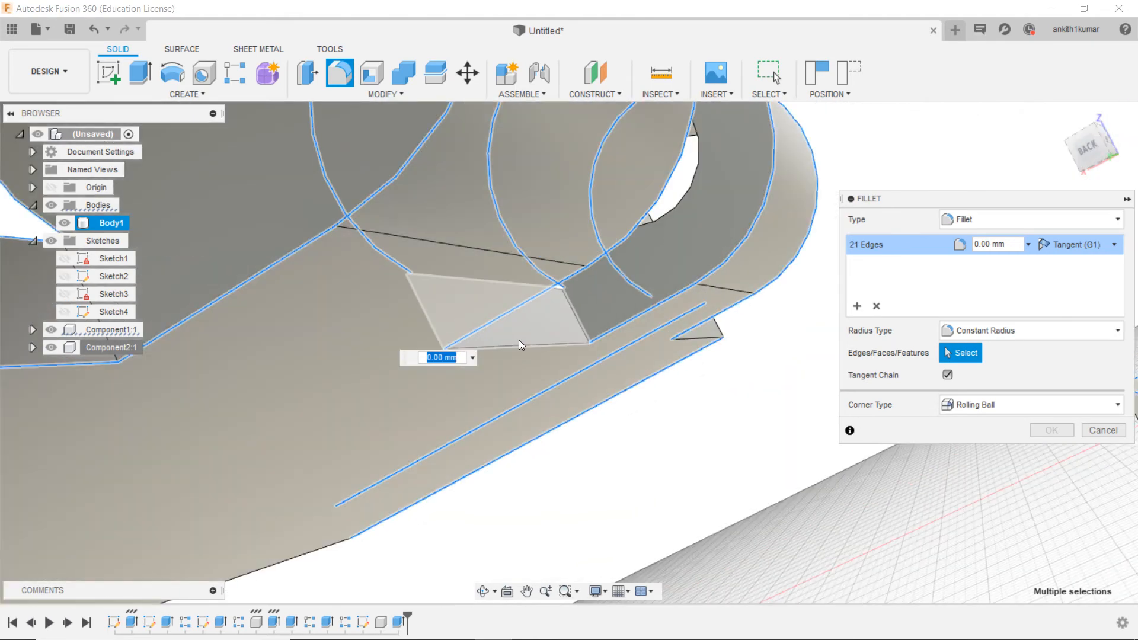
pyautogui.click(520, 349)
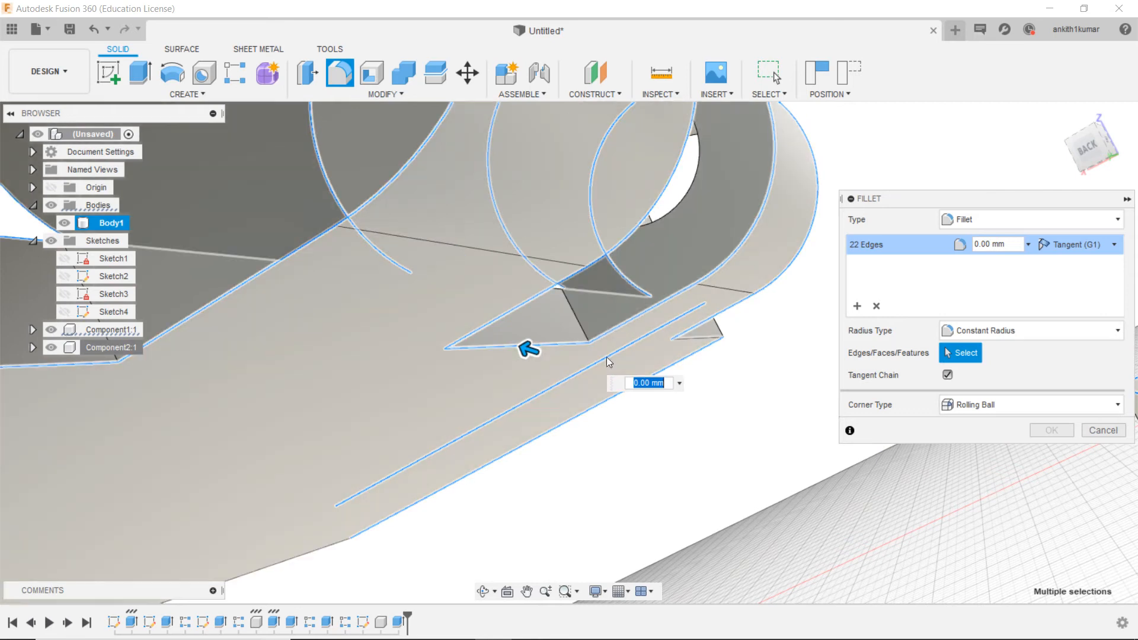
pyautogui.moveTo(1101, 155); pyautogui.dragTo(1079, 160)
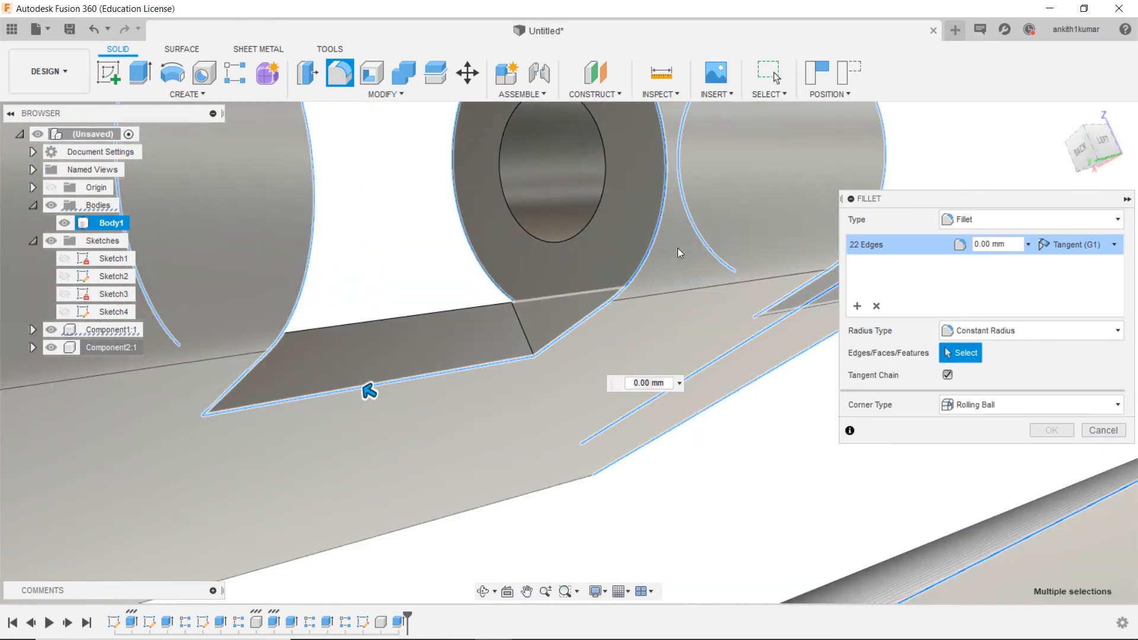
pyautogui.click(461, 307)
pyautogui.scroll(-6, 461, 307)
pyautogui.scroll(-3, 464, 311)
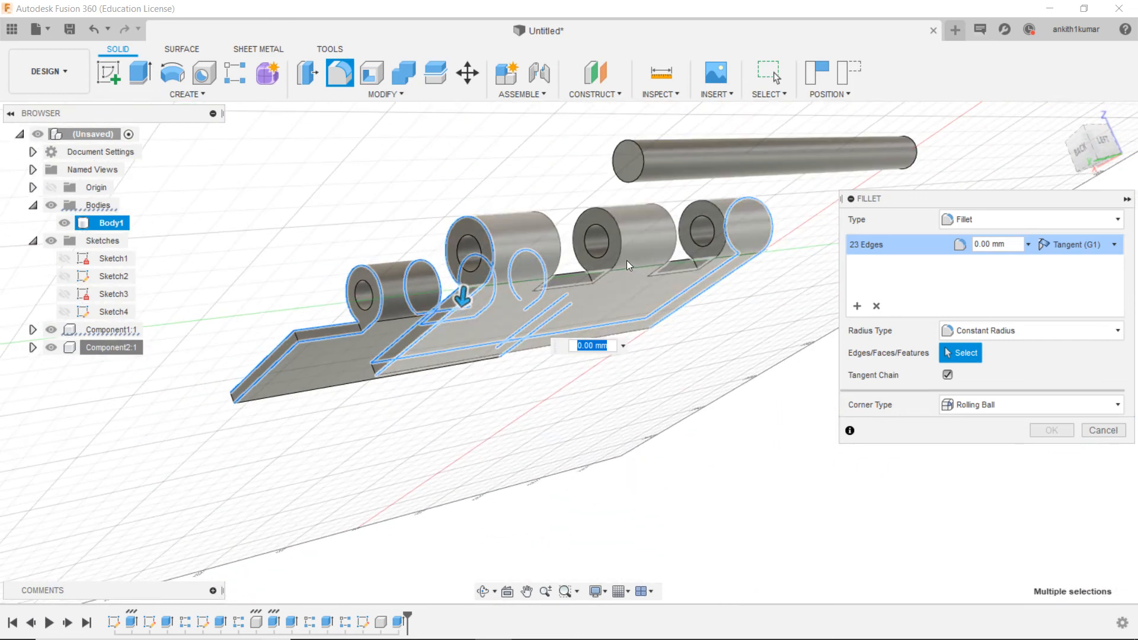
# Step: Add the back end edges of the three-knuckle leaf's middle and front knuckles and its notch edges to the fillet selection
pyautogui.click(621, 237)
pyautogui.click(721, 213)
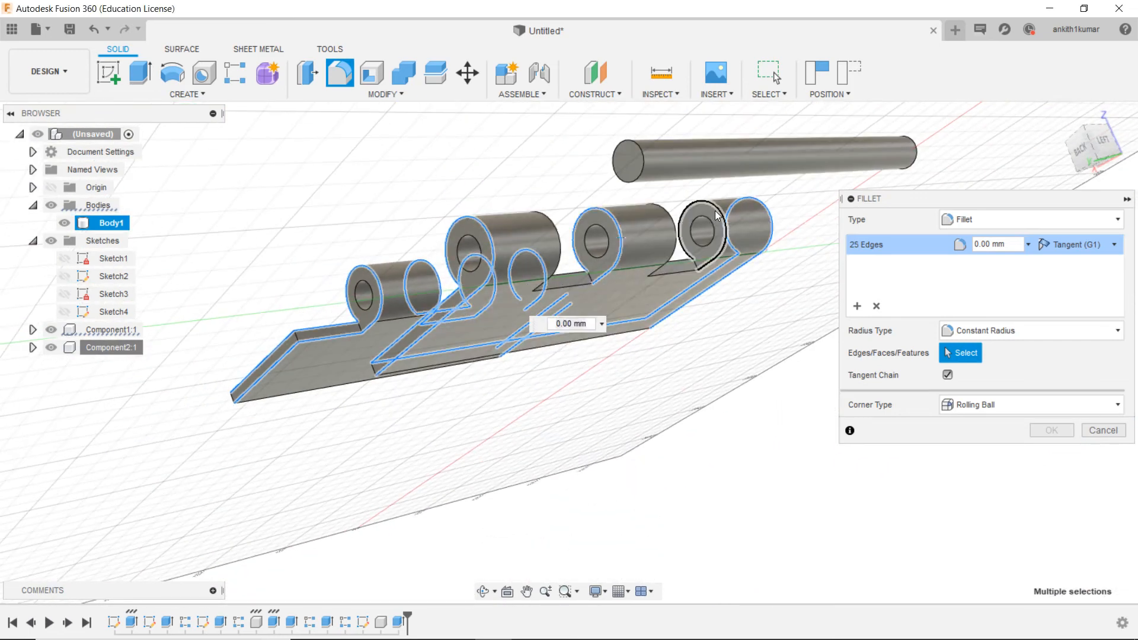
pyautogui.click(681, 262)
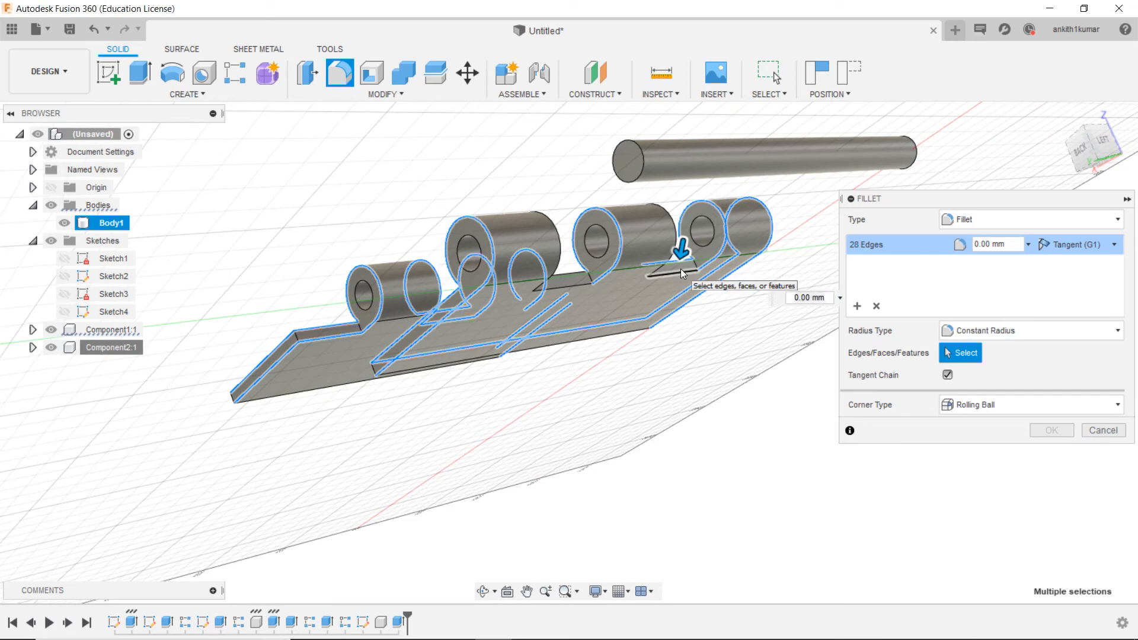
pyautogui.click(577, 277)
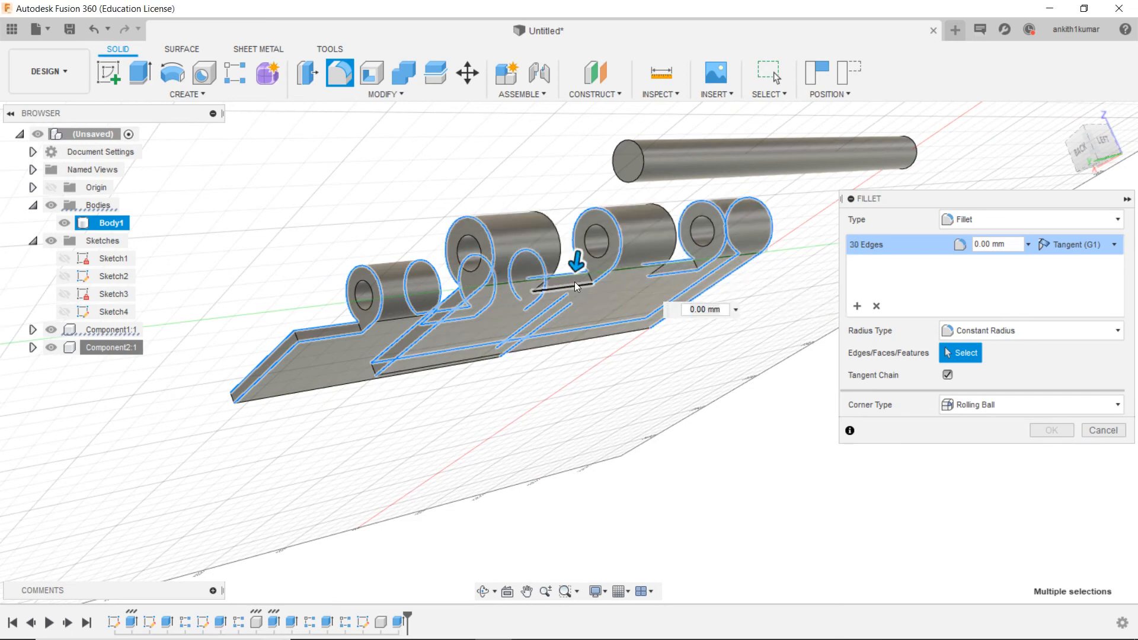
pyautogui.scroll(5, 576, 279)
pyautogui.scroll(-6, 577, 288)
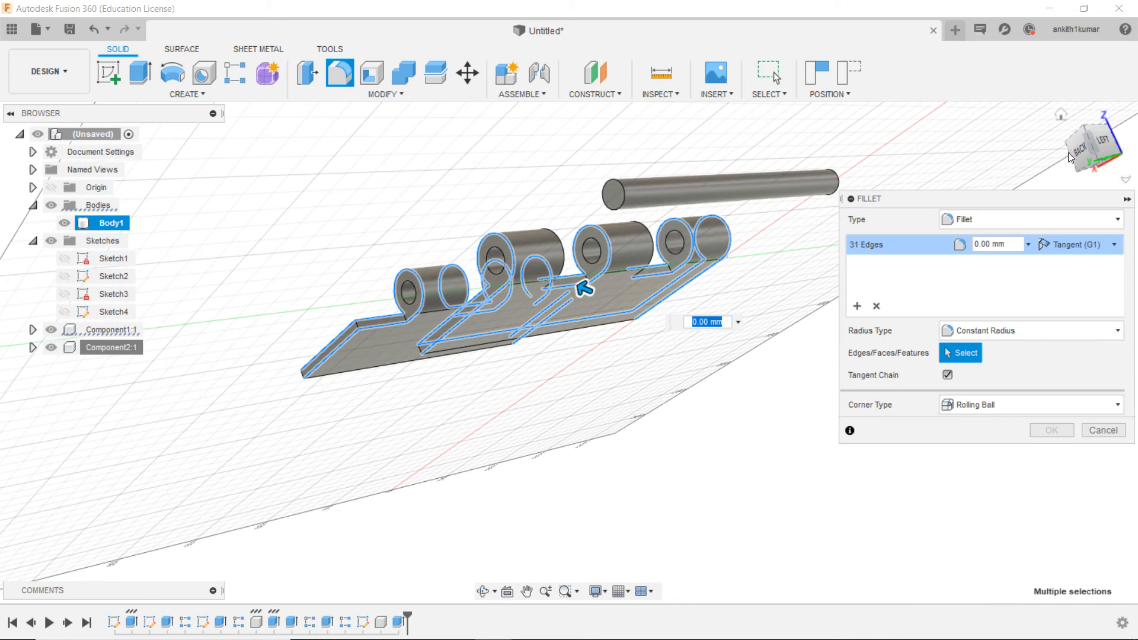
# Step: Add both leaves' remaining long outer plate edges and fillet all selected edges with a 2 mm radius
pyautogui.click(1087, 153)
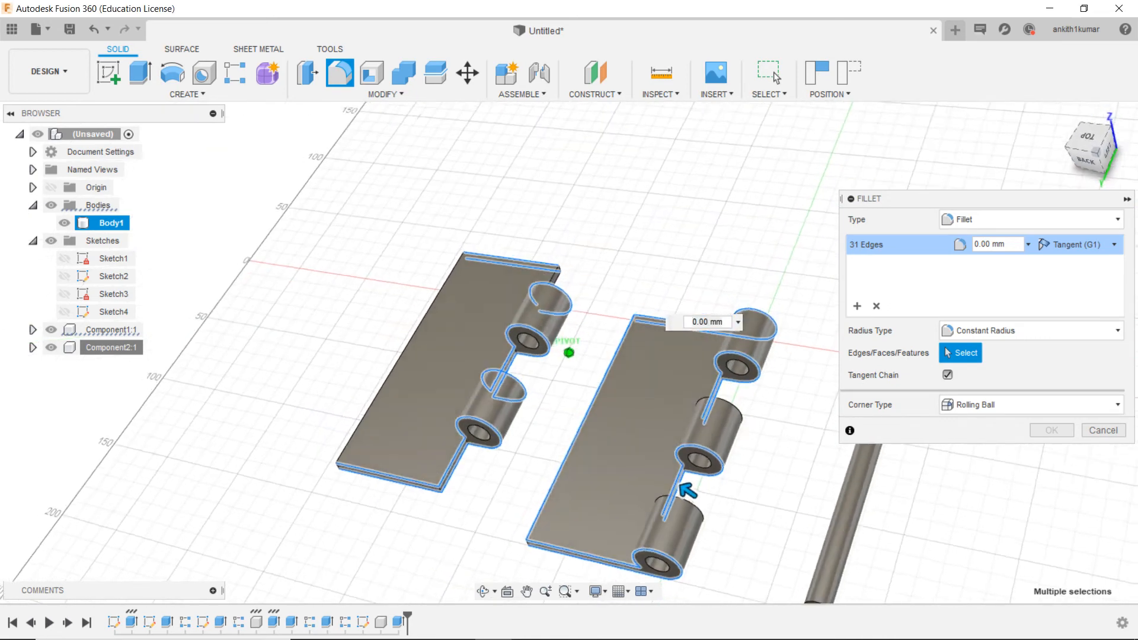
pyautogui.click(1087, 153)
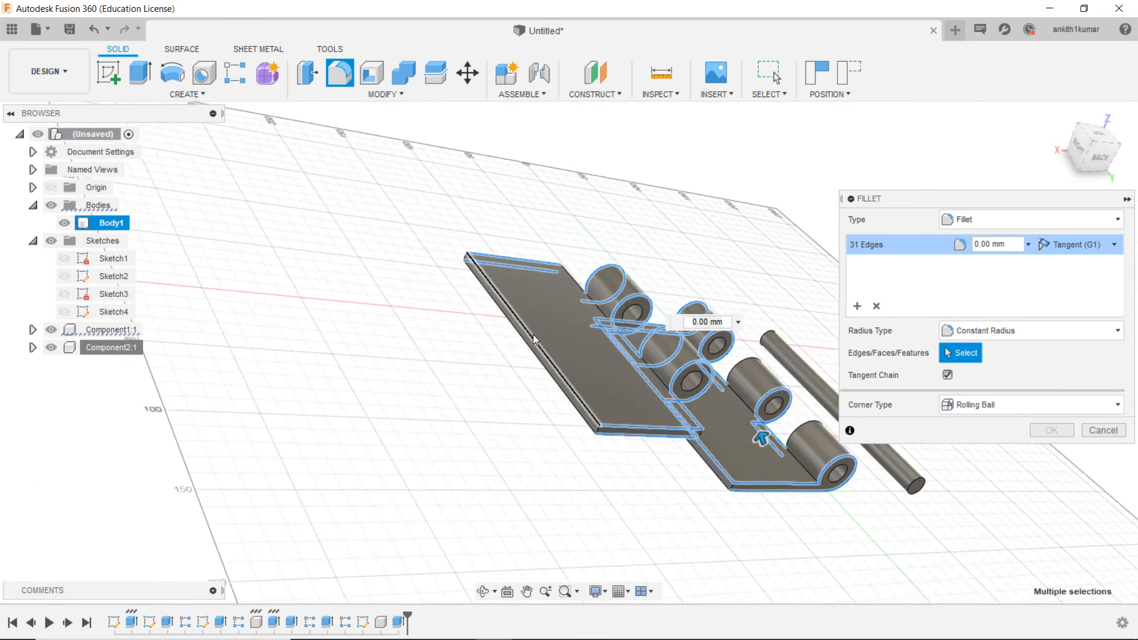
pyautogui.click(529, 342)
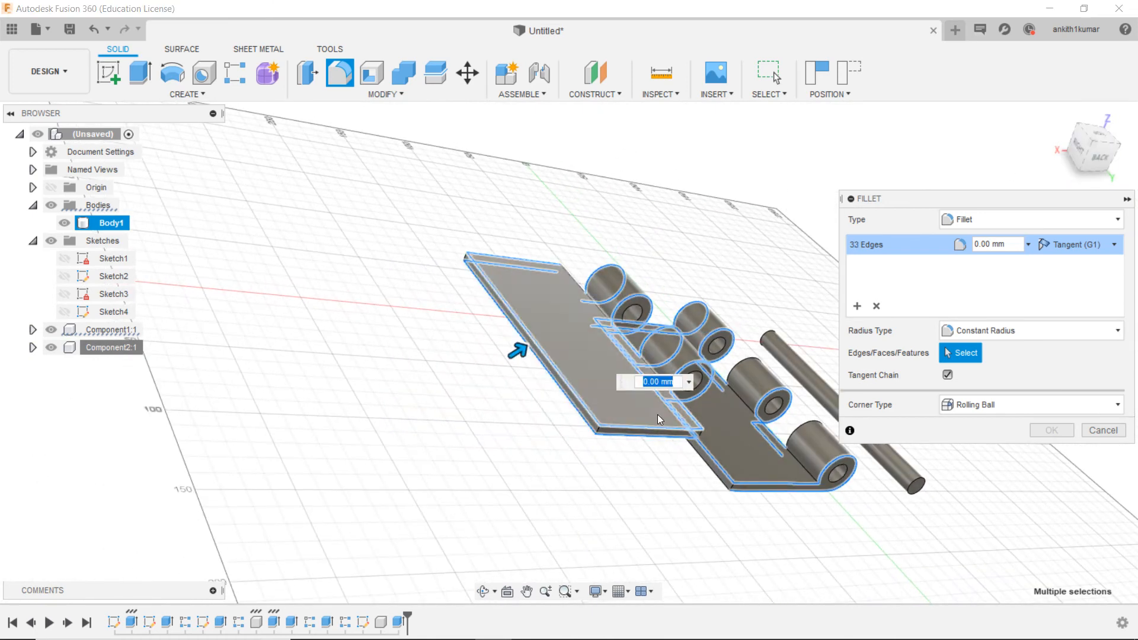
pyautogui.click(709, 468)
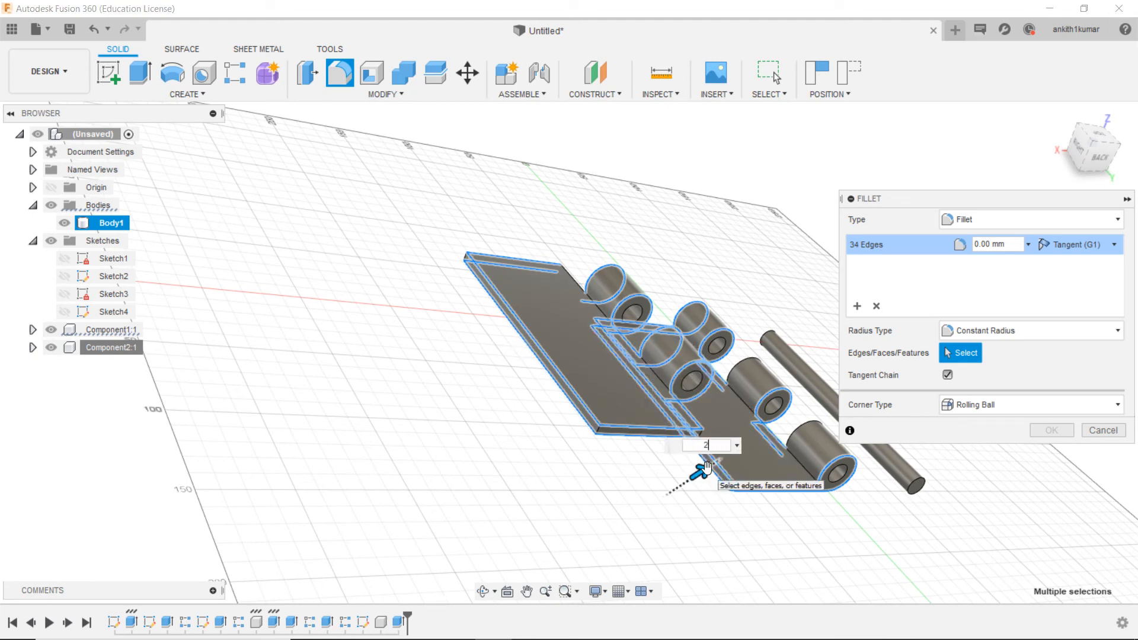
pyautogui.press('Return')
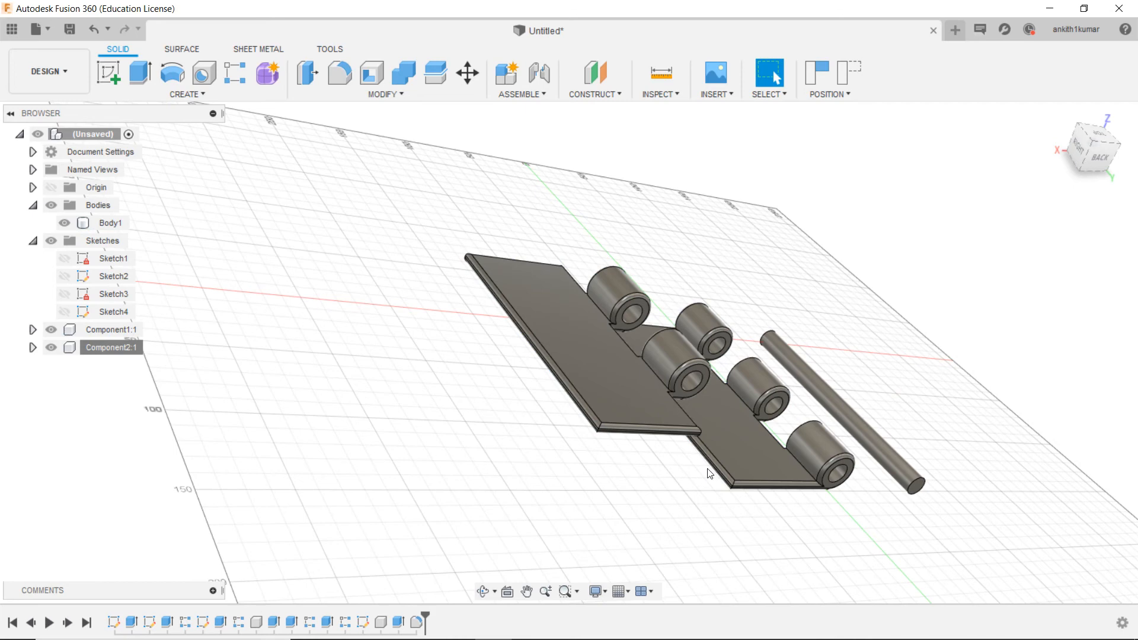
# Step: Start a joint and capture the moved components' current position
pyautogui.scroll(-3, 697, 482)
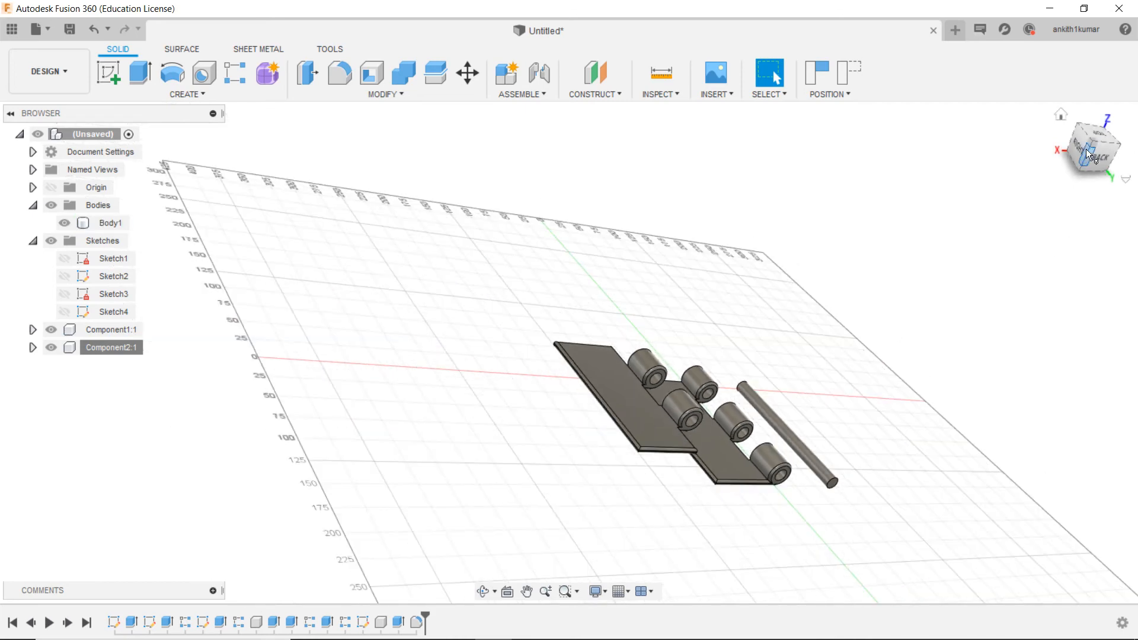
pyautogui.click(1061, 114)
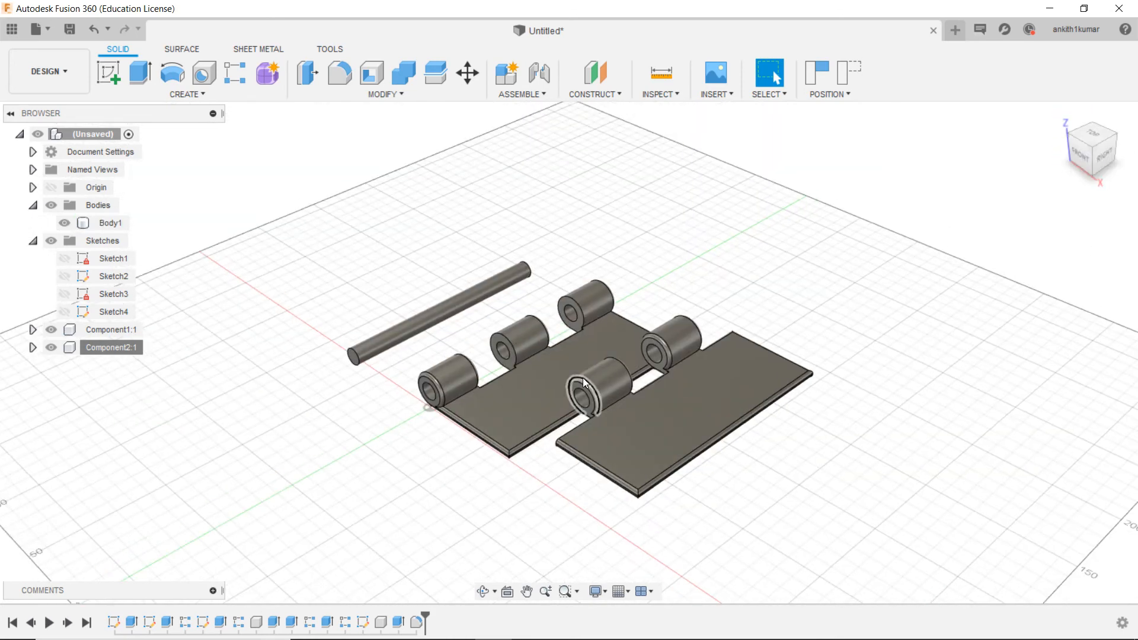
pyautogui.scroll(5, 582, 378)
pyautogui.scroll(-2, 563, 380)
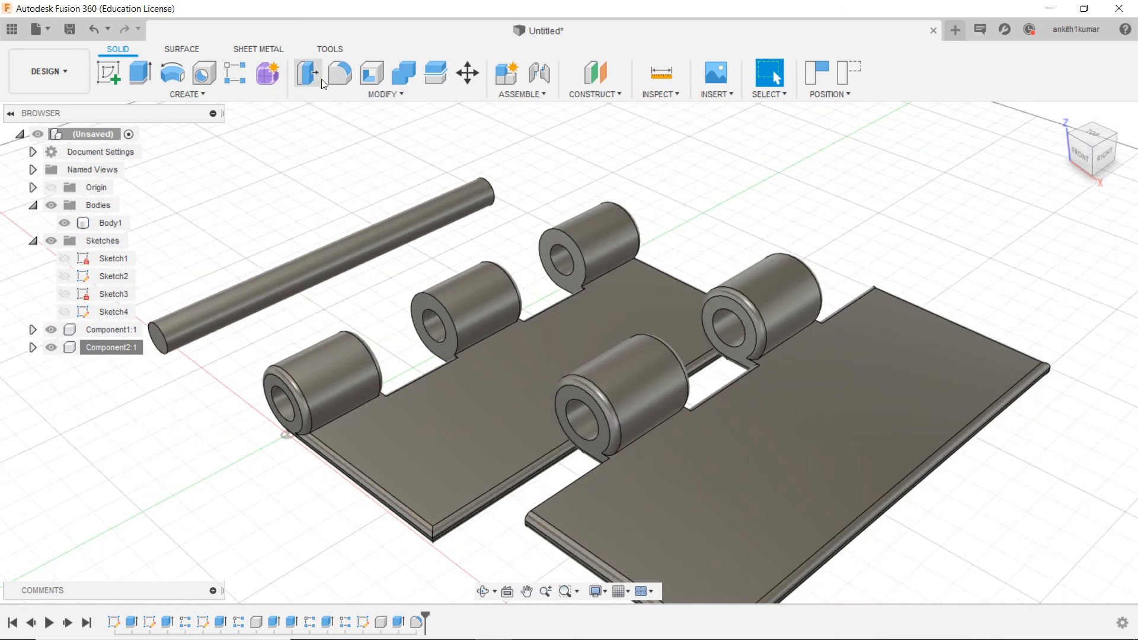
pyautogui.click(539, 73)
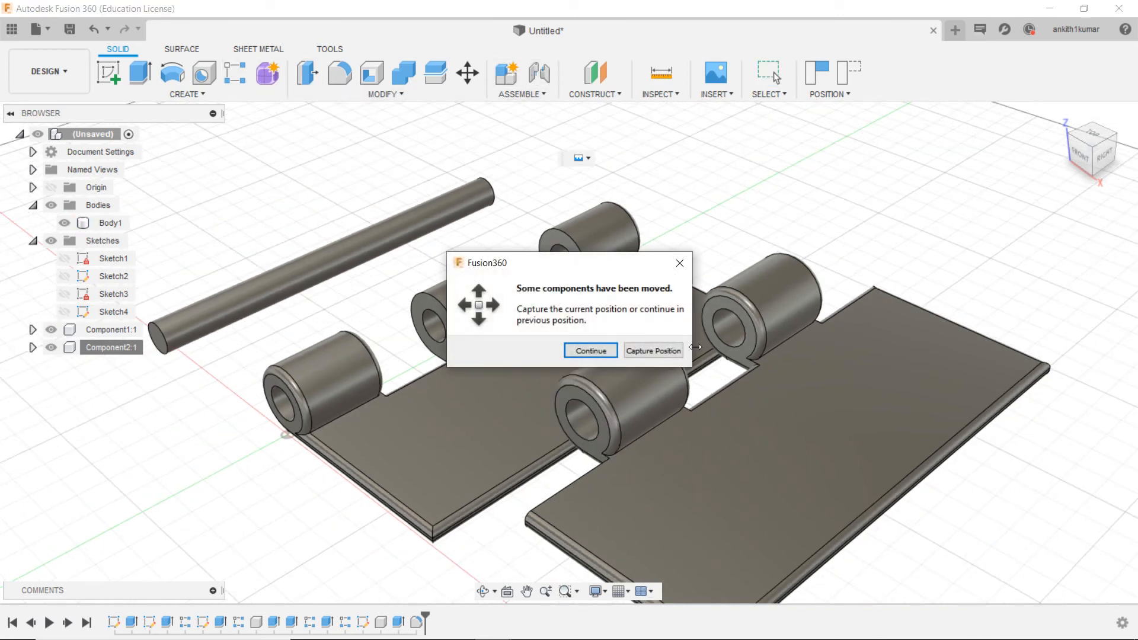
pyautogui.click(654, 351)
# Step: Joint the two-knuckle leaf's back knuckle bore to the three-knuckle leaf's middle knuckle bore with flipped alignment
pyautogui.click(728, 328)
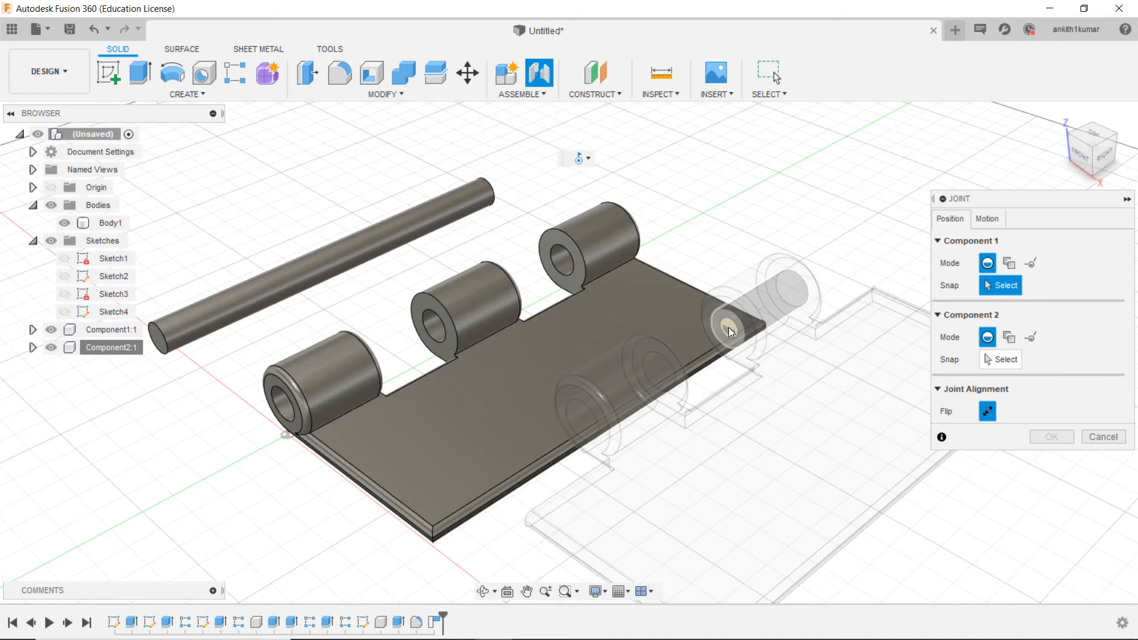
pyautogui.scroll(-2, 728, 327)
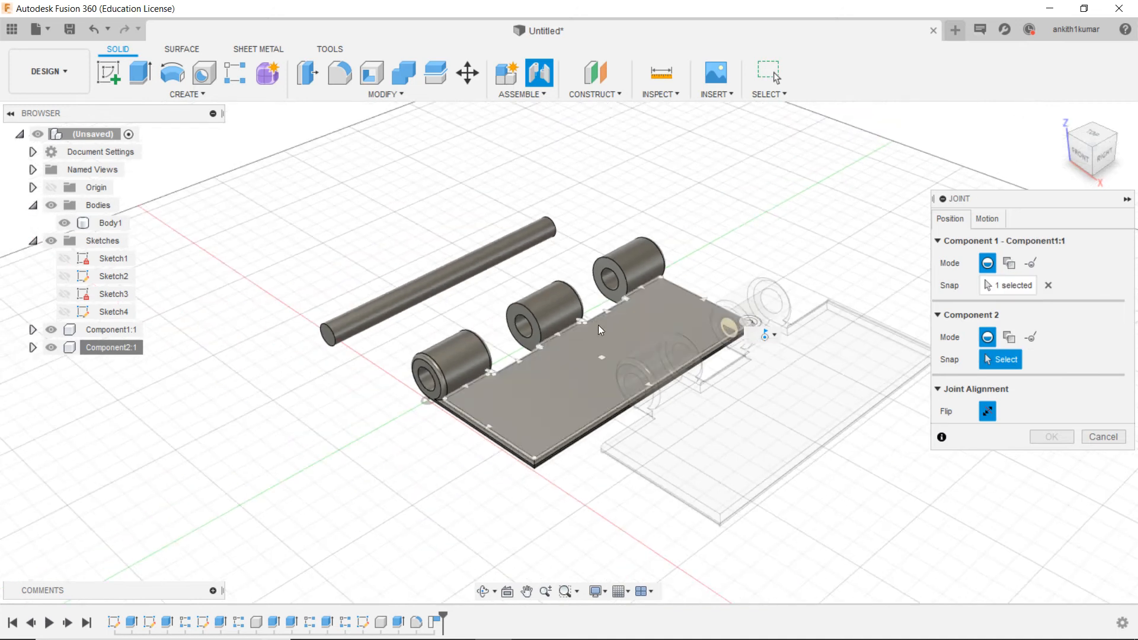
pyautogui.click(520, 332)
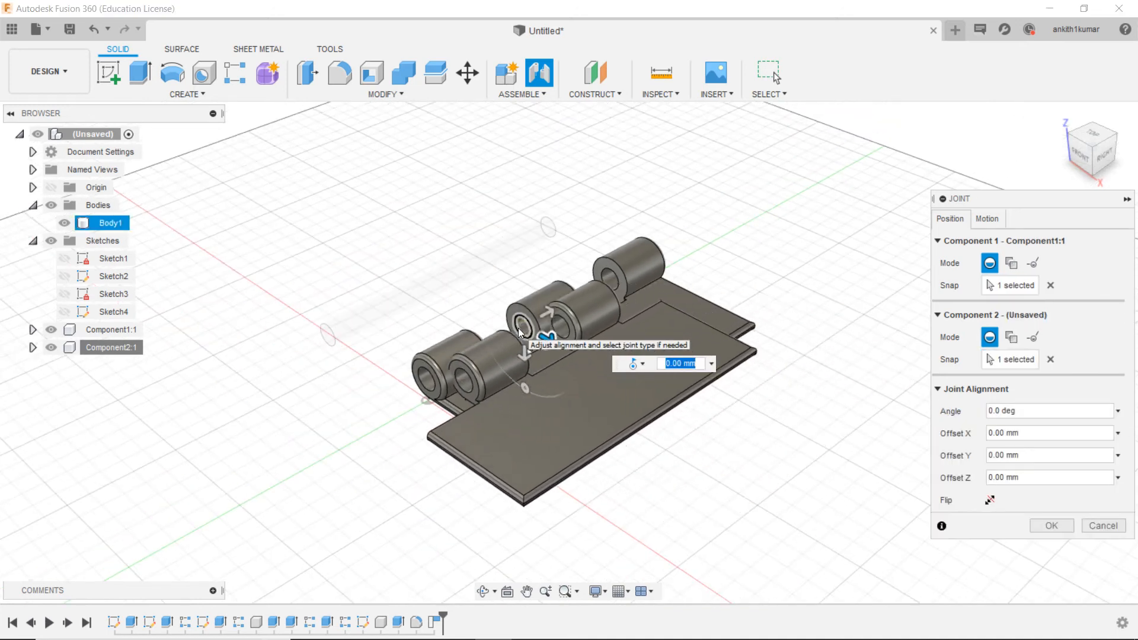
pyautogui.click(990, 500)
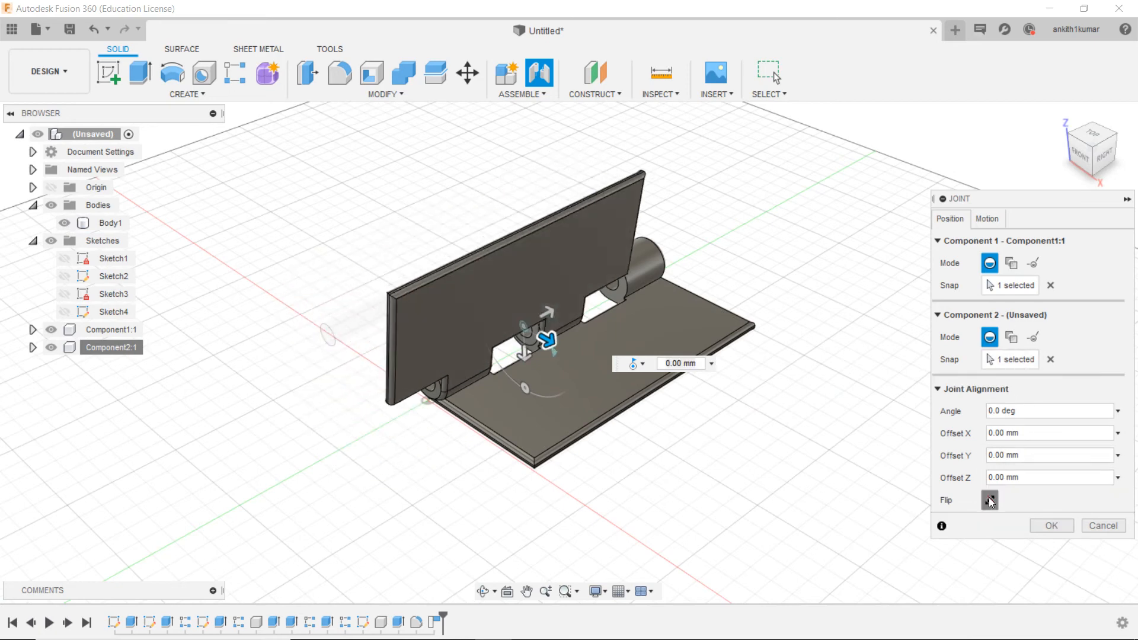
pyautogui.click(1100, 185)
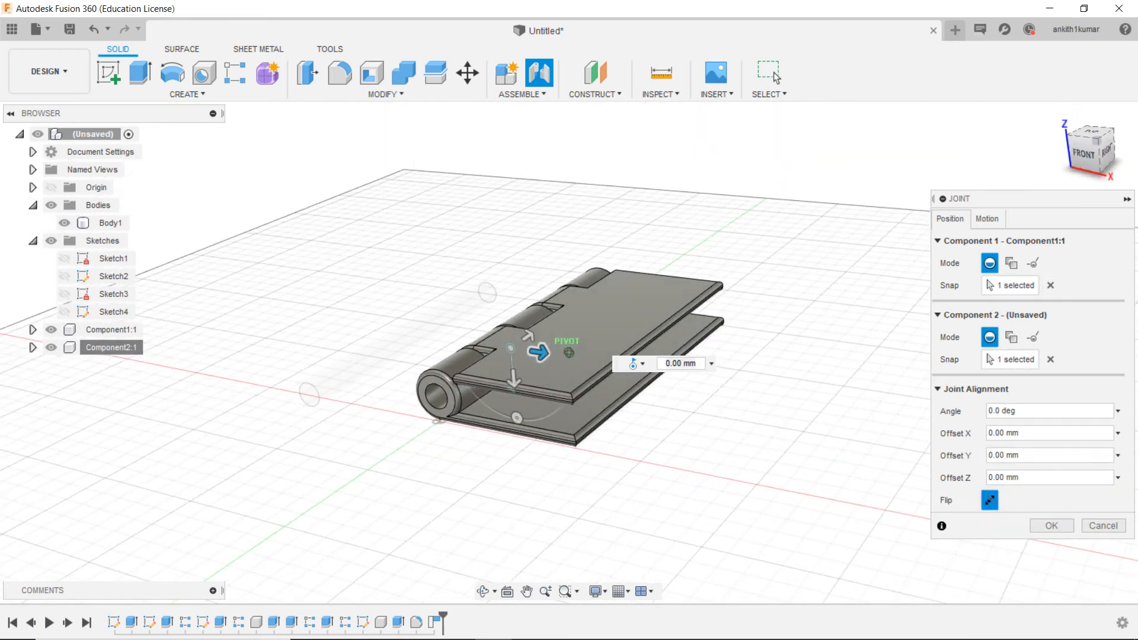
pyautogui.click(1048, 526)
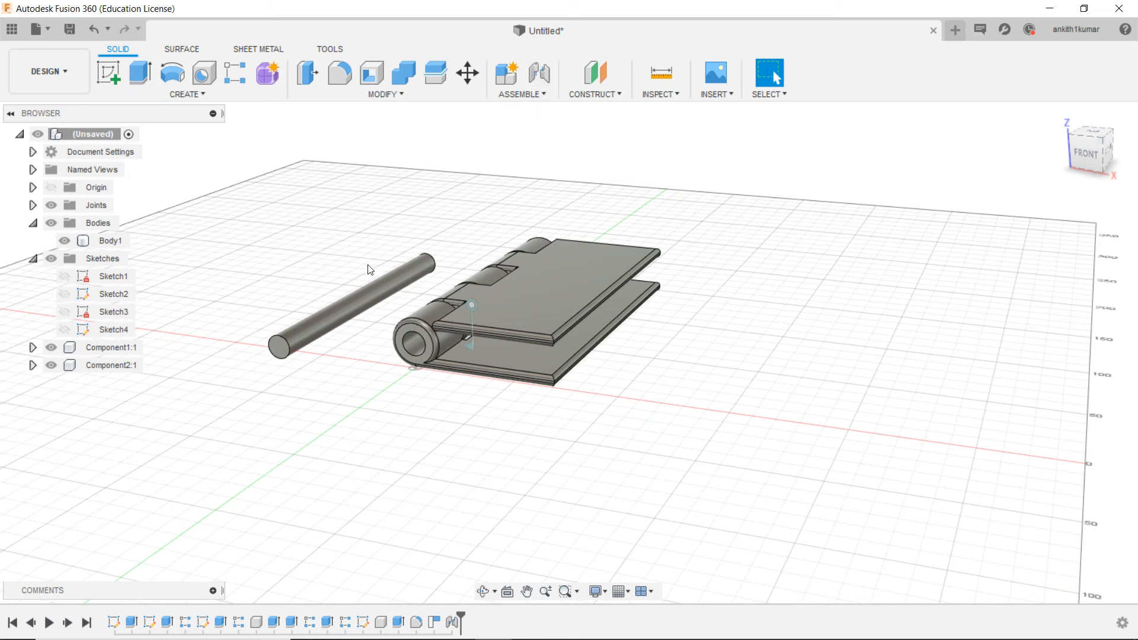
# Step: Move the pin in front of the knuckles, then start a joint with the current position captured
pyautogui.moveTo(365, 300); pyautogui.dragTo(403, 346)
pyautogui.click(542, 80)
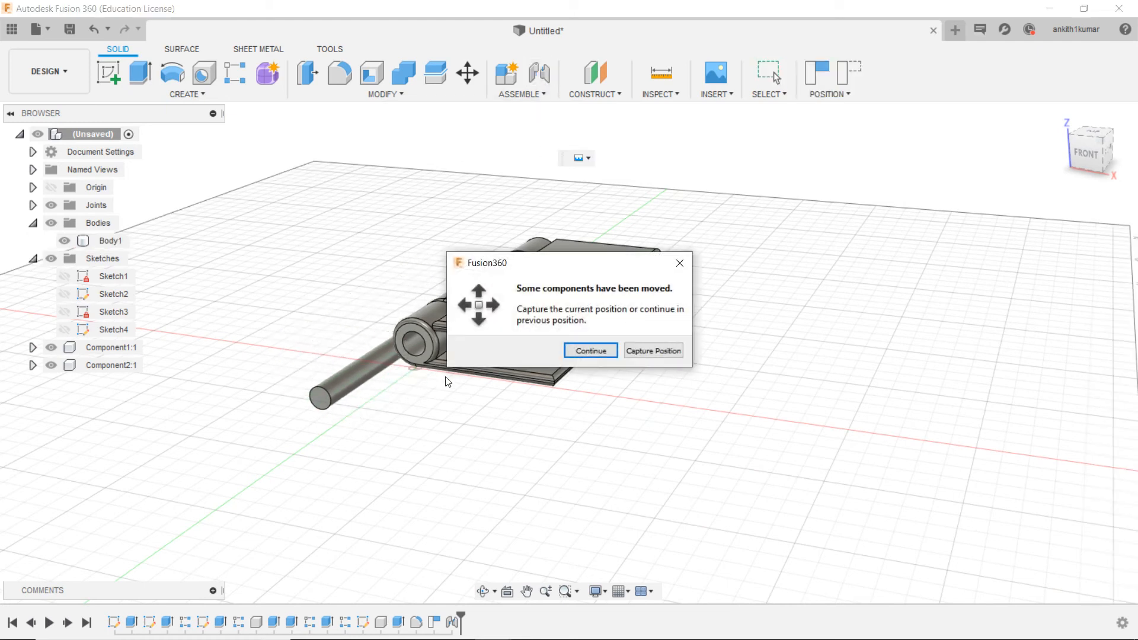
pyautogui.click(653, 350)
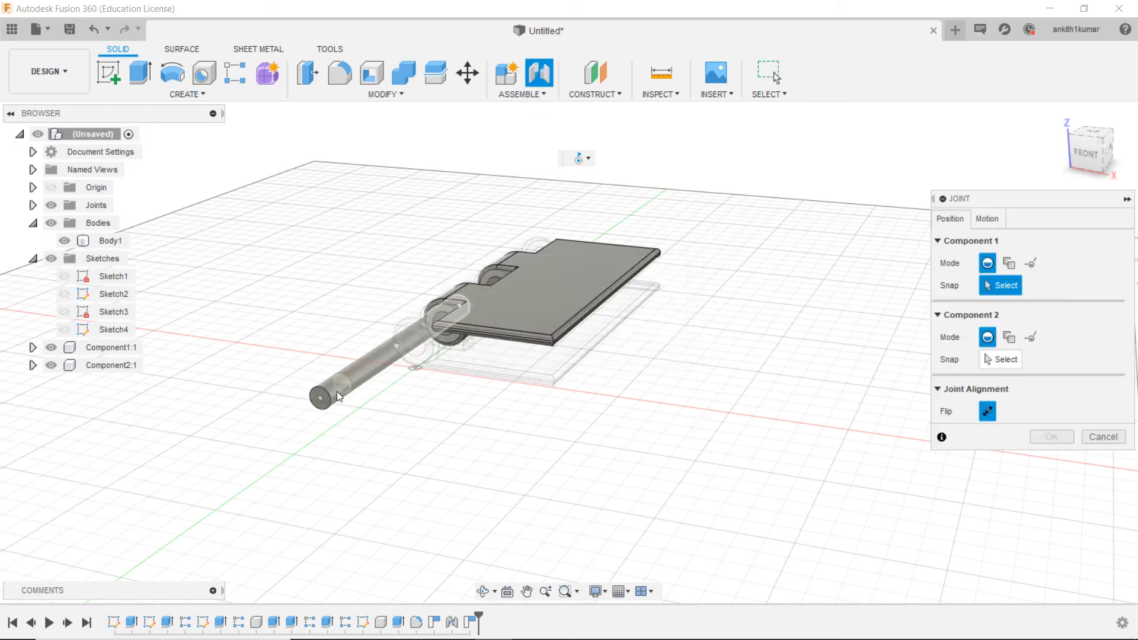
# Step: Joint the centre of the pin's front end to the front knuckle's hole centre using the Rigid motion type
pyautogui.click(324, 406)
pyautogui.scroll(5, 402, 336)
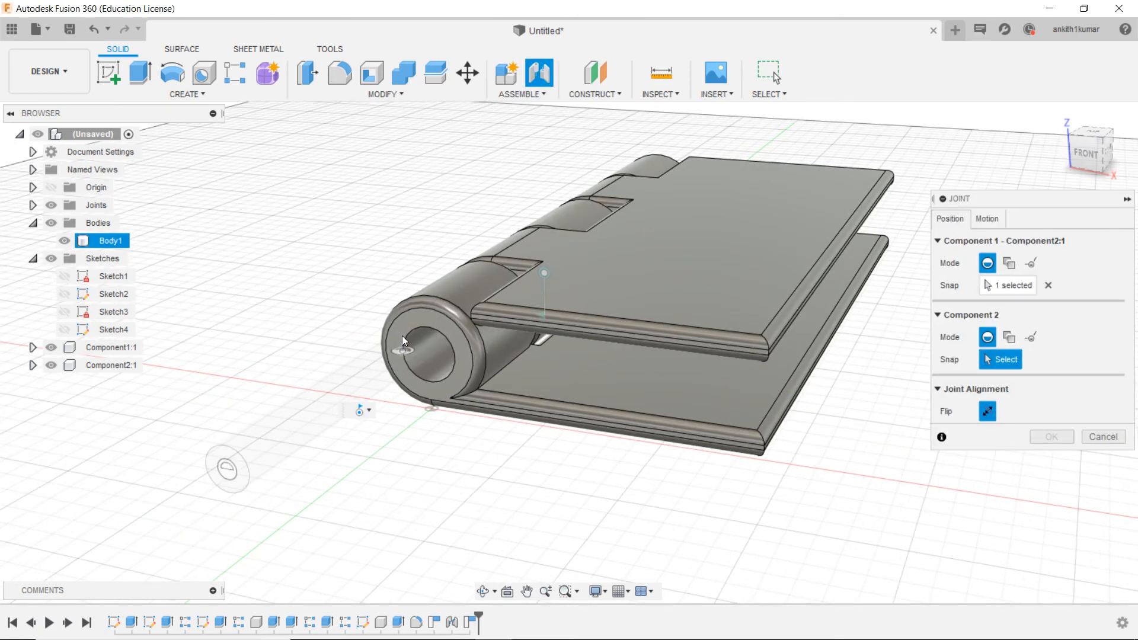
pyautogui.click(415, 355)
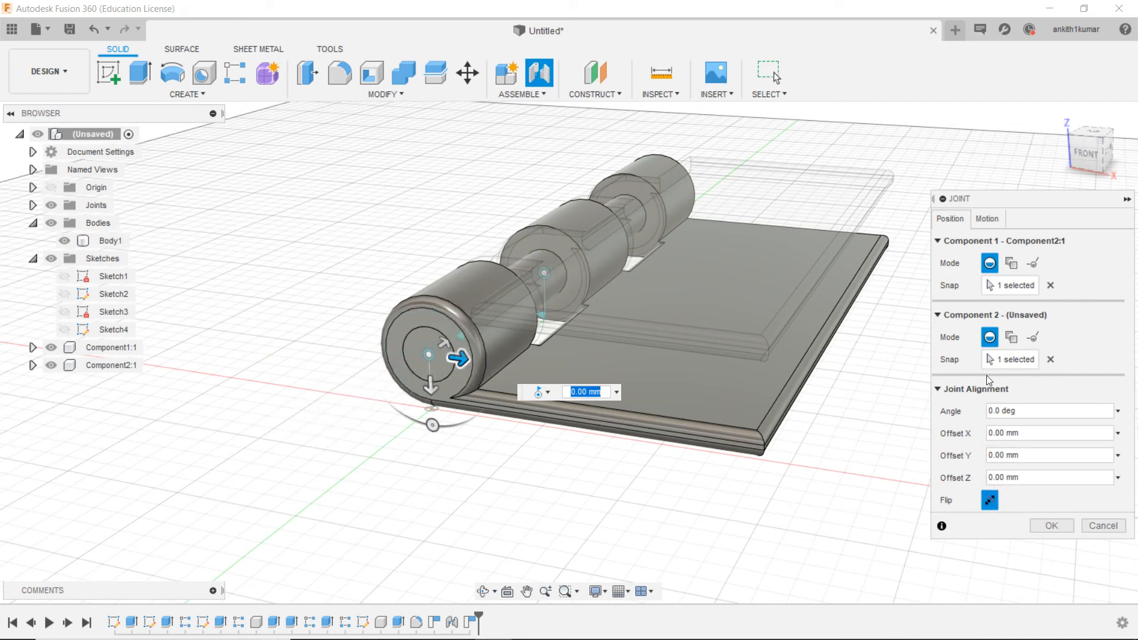
pyautogui.click(978, 219)
pyautogui.click(988, 240)
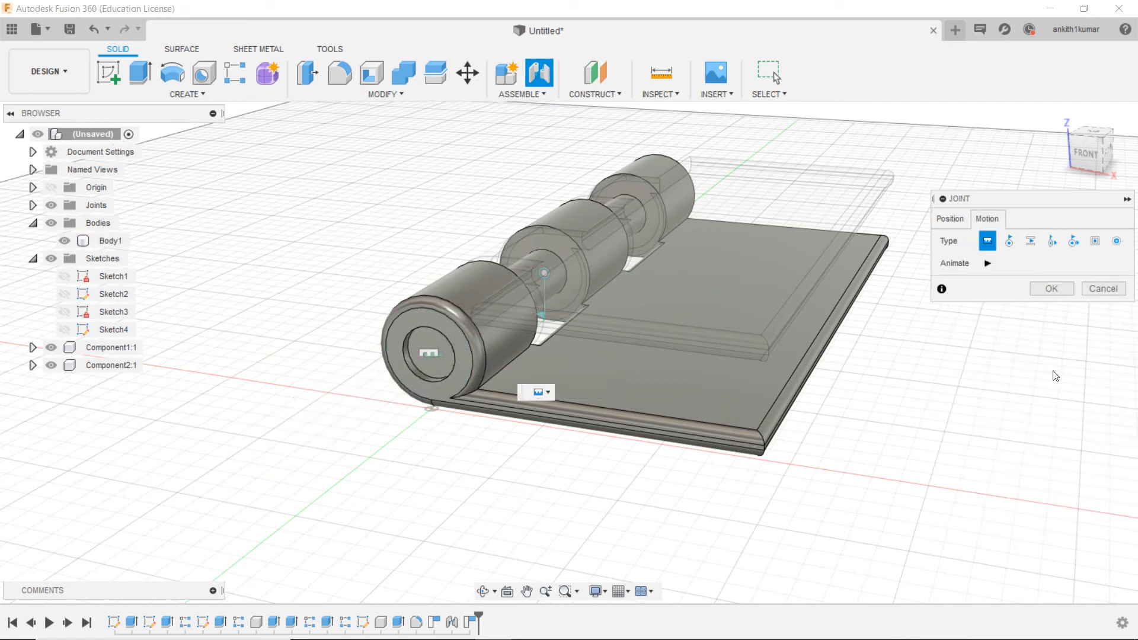
pyautogui.click(1044, 293)
# Step: Swing the upper two-knuckle leaf about the pin to test the hinge motion, returning it parallel to the lower leaf
pyautogui.click(1061, 115)
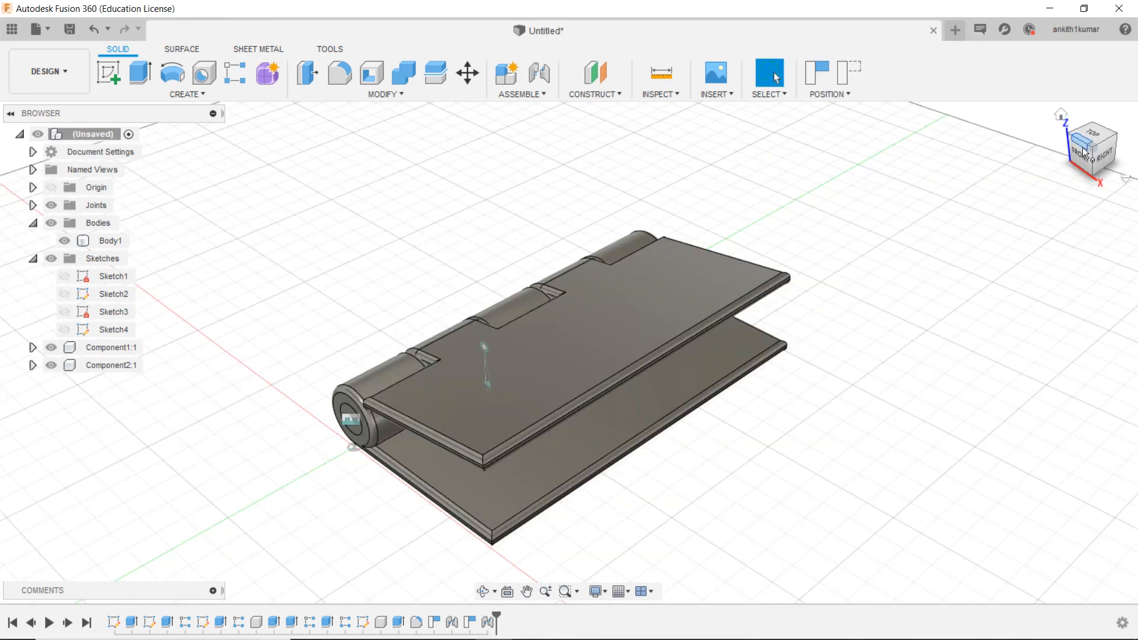
pyautogui.click(1083, 156)
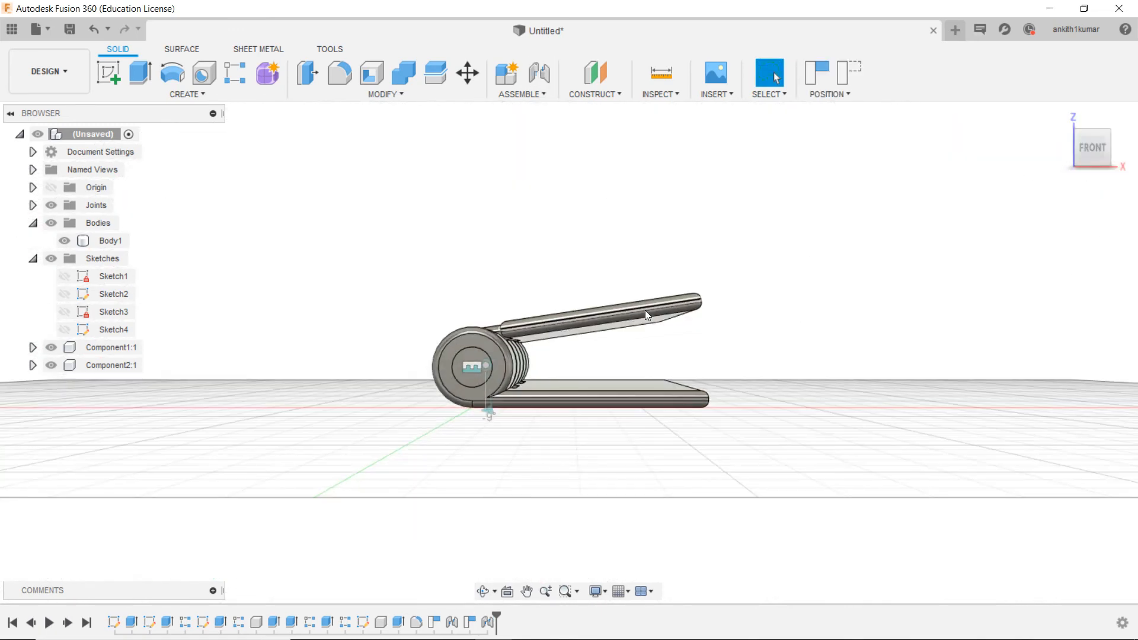
pyautogui.moveTo(645, 333); pyautogui.dragTo(646, 341)
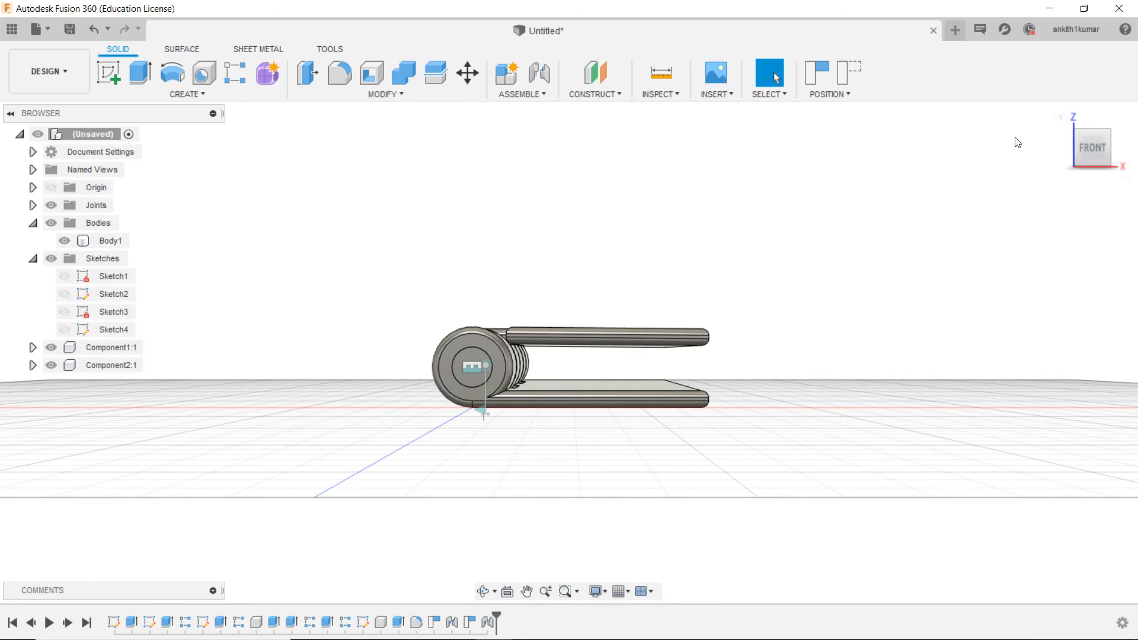
# Step: Start a sketch on the upper leaf's outer flat face, capturing the current position of the moved components
pyautogui.moveTo(1094, 150); pyautogui.dragTo(1094, 177)
pyautogui.rightClick(547, 328)
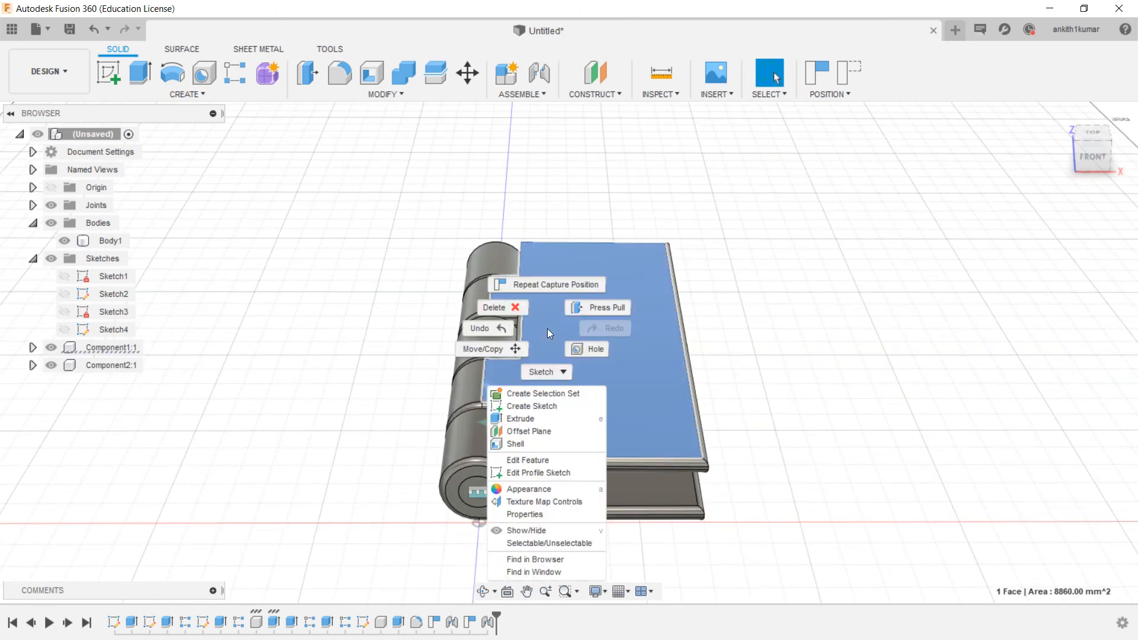
pyautogui.click(540, 407)
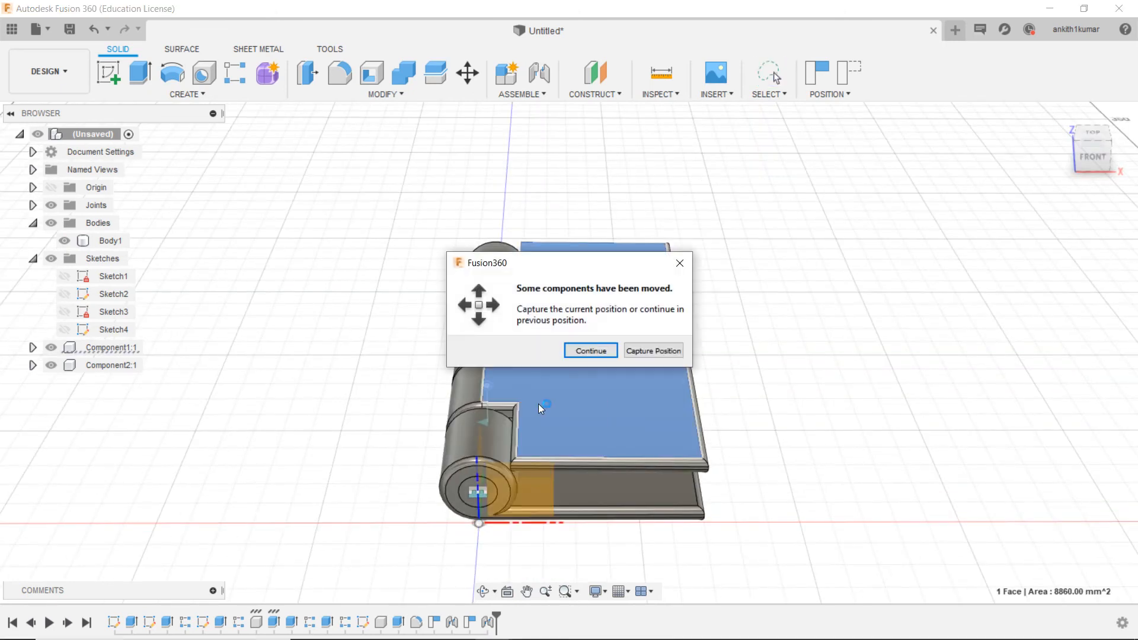
pyautogui.click(635, 349)
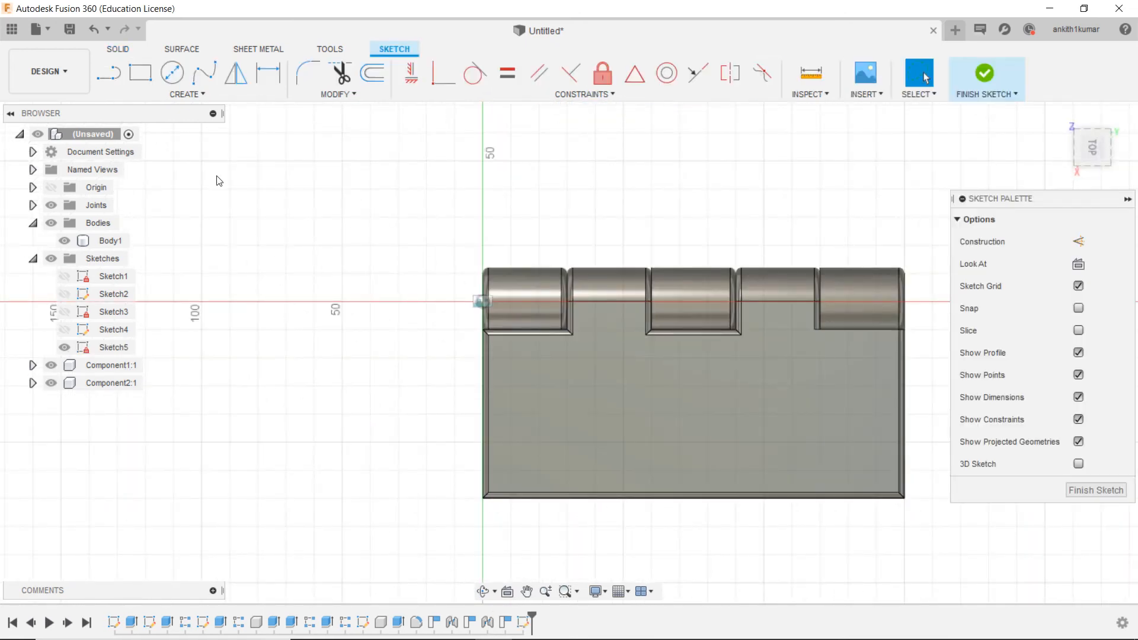
# Step: Draw a centre line about 56 mm long from the middle knuckle notch's edge midpoint straight to the leaf's outer edge
pyautogui.click(113, 83)
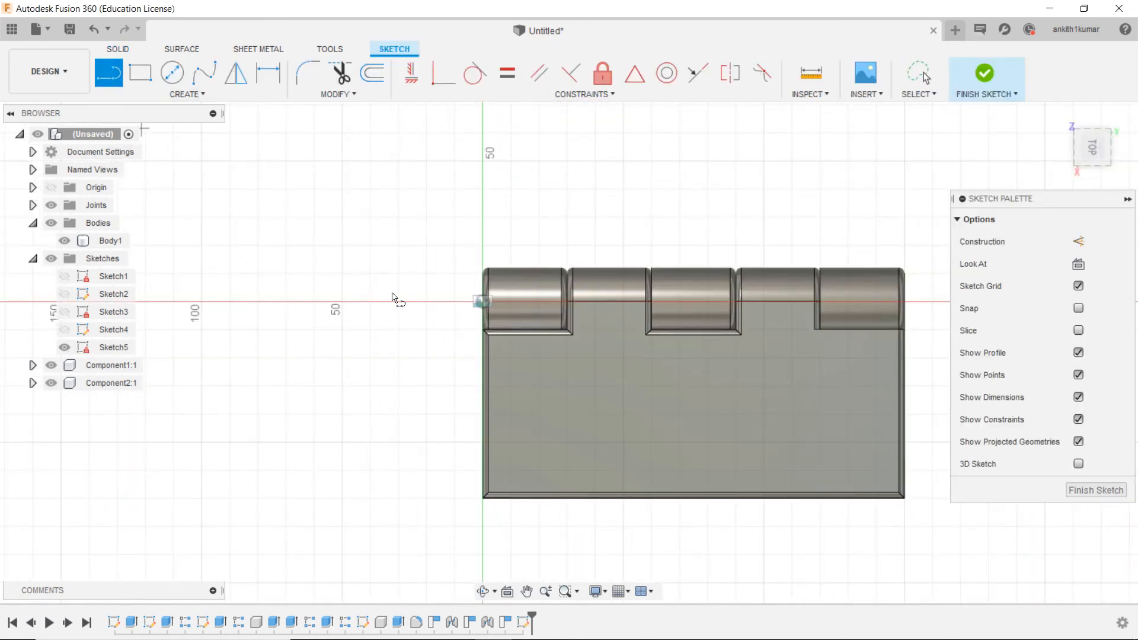
pyautogui.click(695, 333)
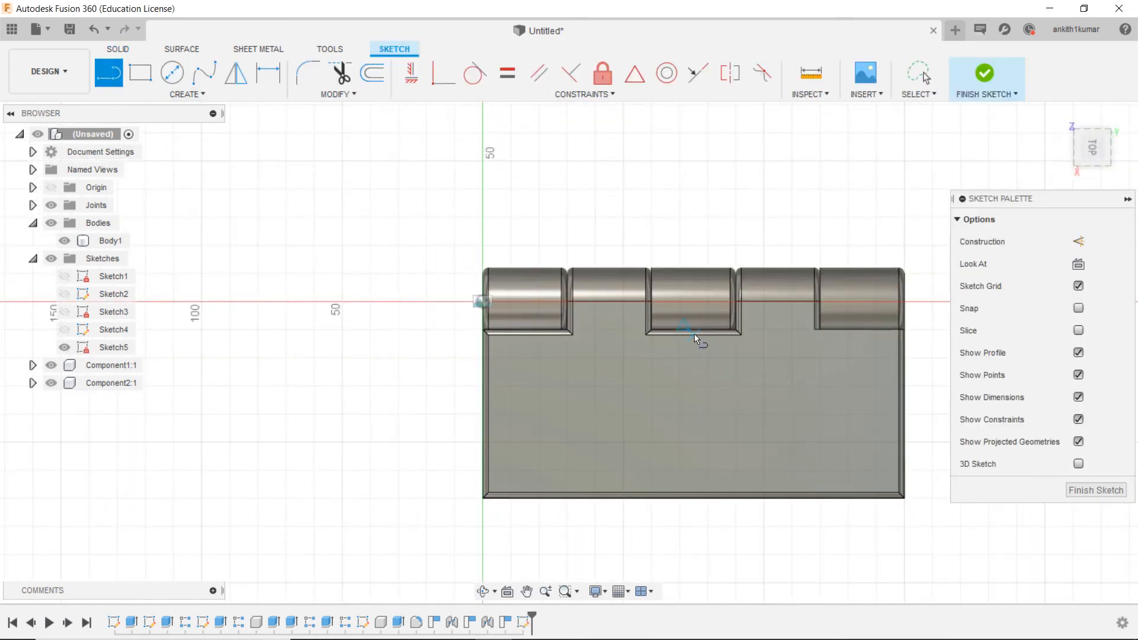
pyautogui.doubleClick(695, 495)
# Step: Draw two 15 mm diameter circles on one side of the centre line, one near the outer corner and one nearer the knuckles
pyautogui.scroll(3, 702, 500)
pyautogui.click(172, 73)
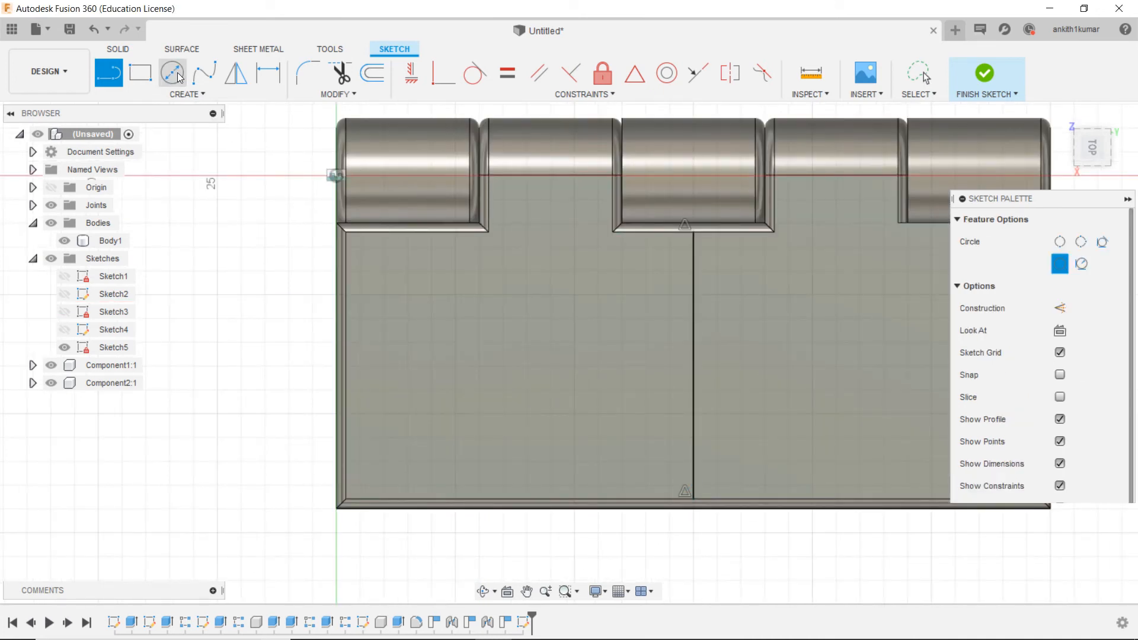
pyautogui.click(399, 418)
pyautogui.write('15')
pyautogui.press('Return')
pyautogui.press('Escape')
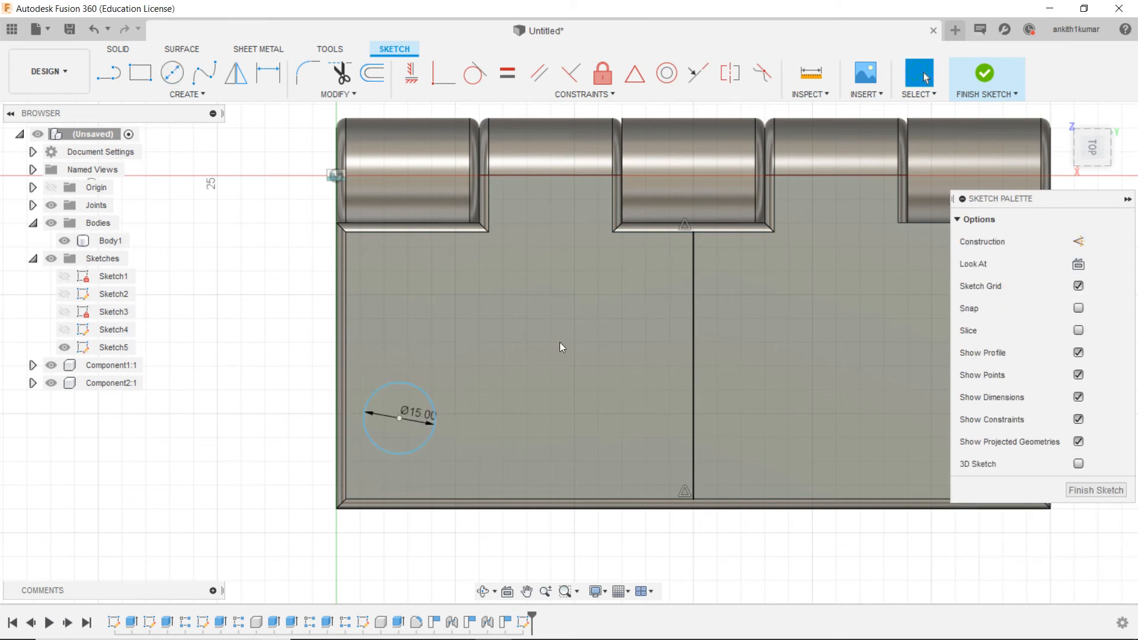
pyautogui.click(173, 86)
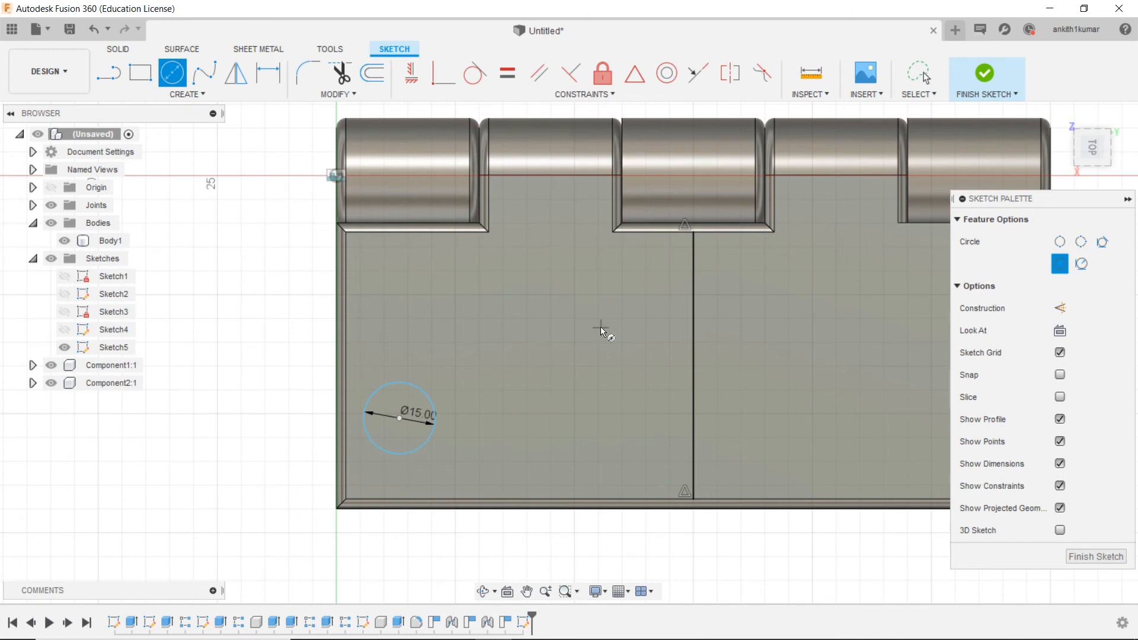
pyautogui.click(592, 306)
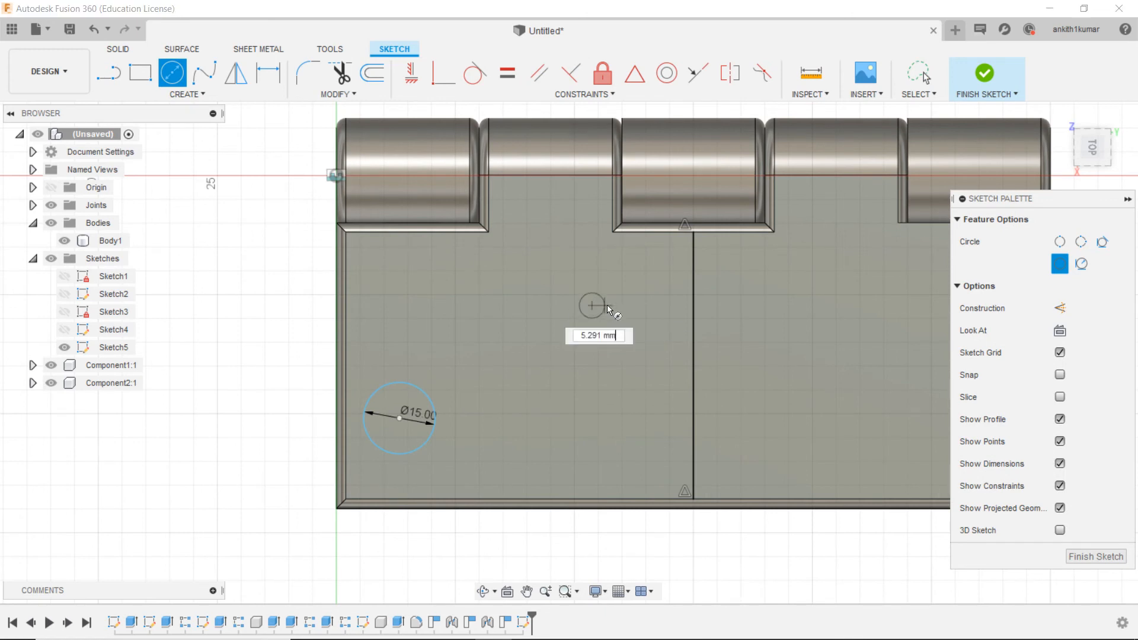
pyautogui.press('Return')
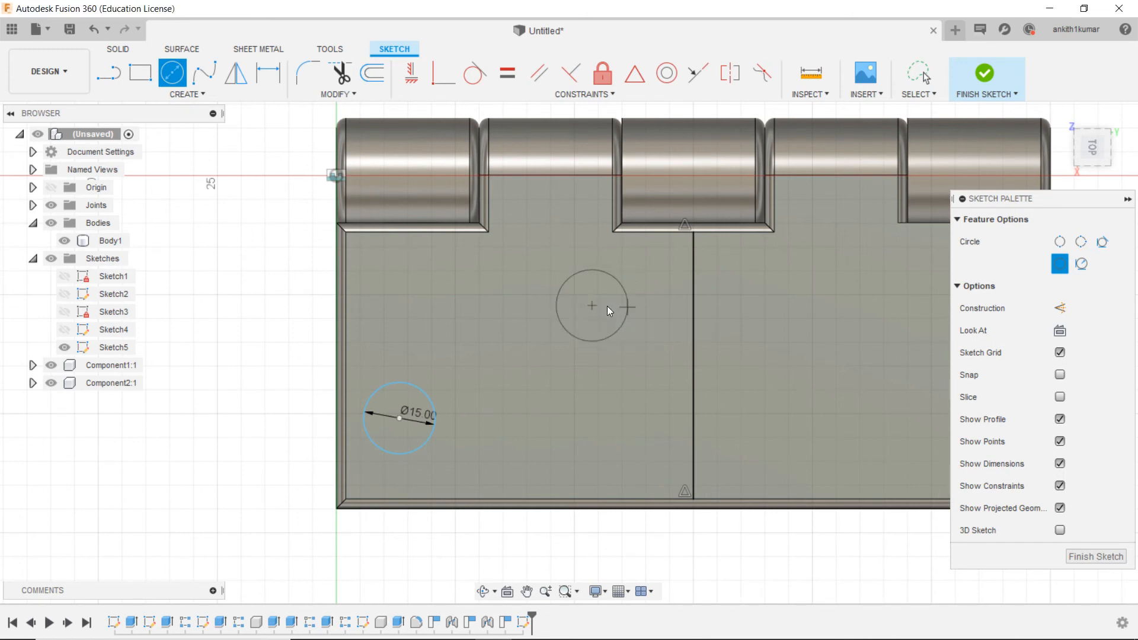
# Step: Dimension the centre of the circle nearer the knuckles 20 mm from the leaf's centre line
pyautogui.click(274, 75)
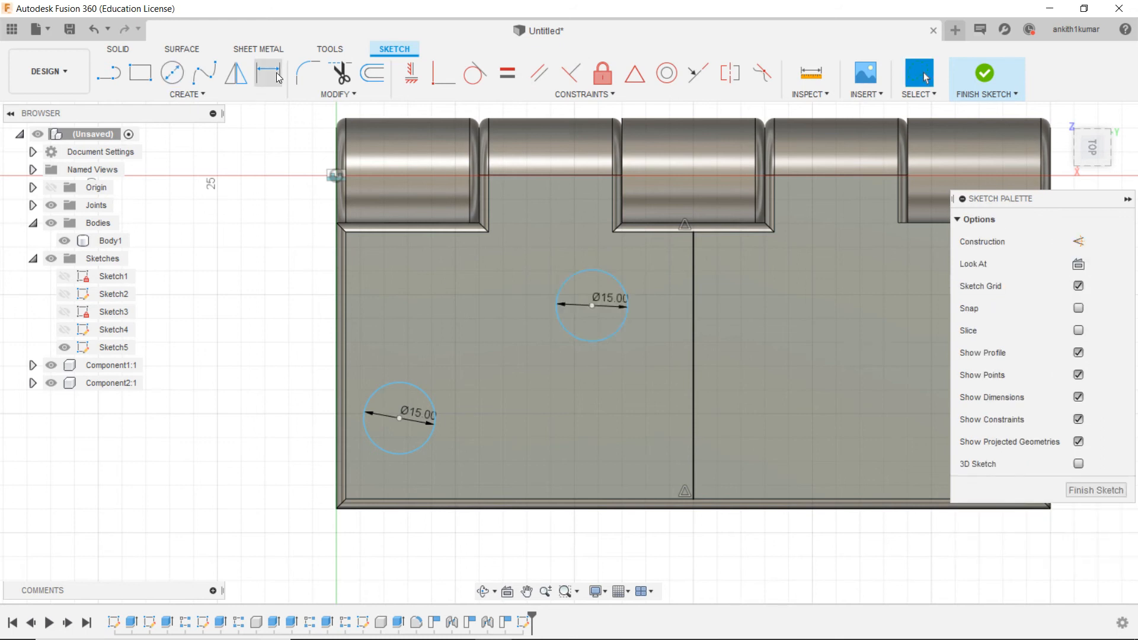
pyautogui.click(592, 306)
pyautogui.click(694, 310)
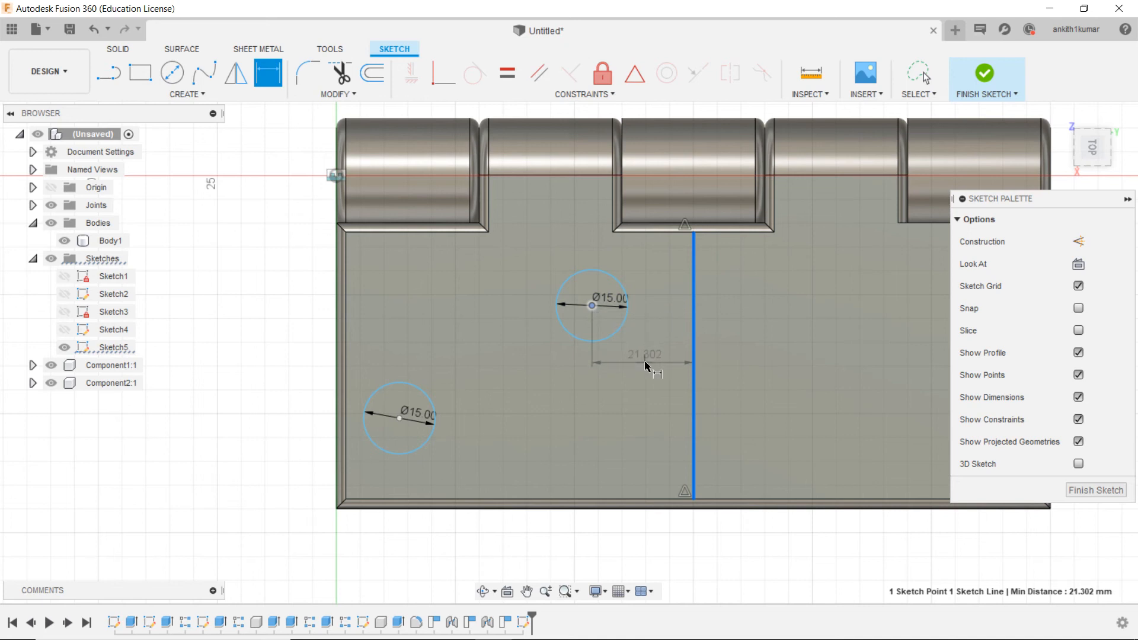
pyautogui.click(647, 366)
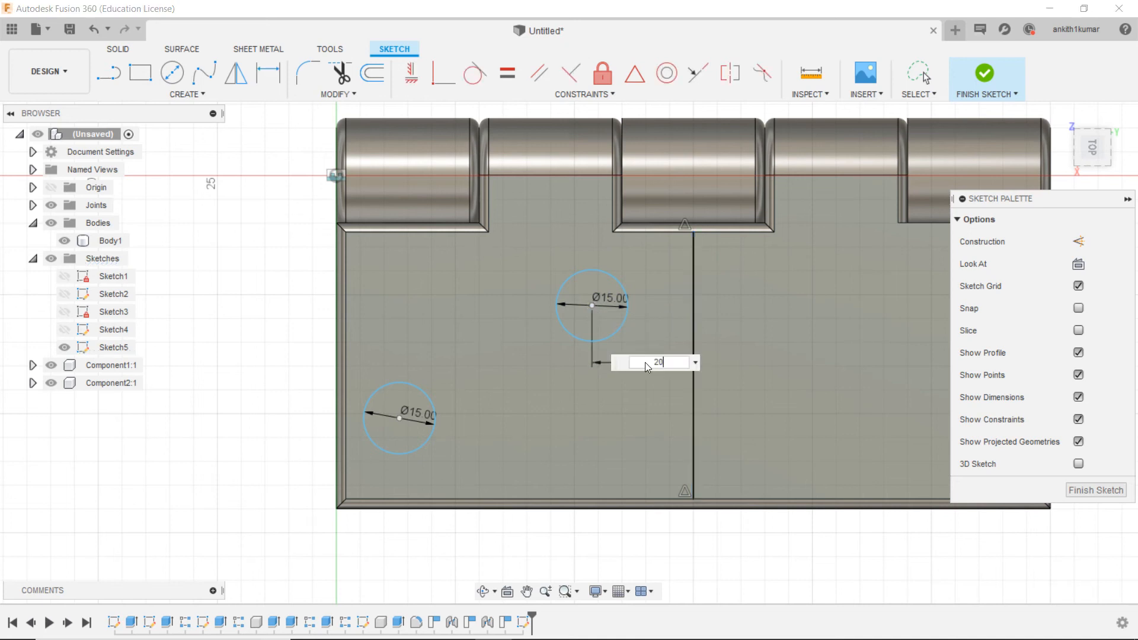
pyautogui.press('Return')
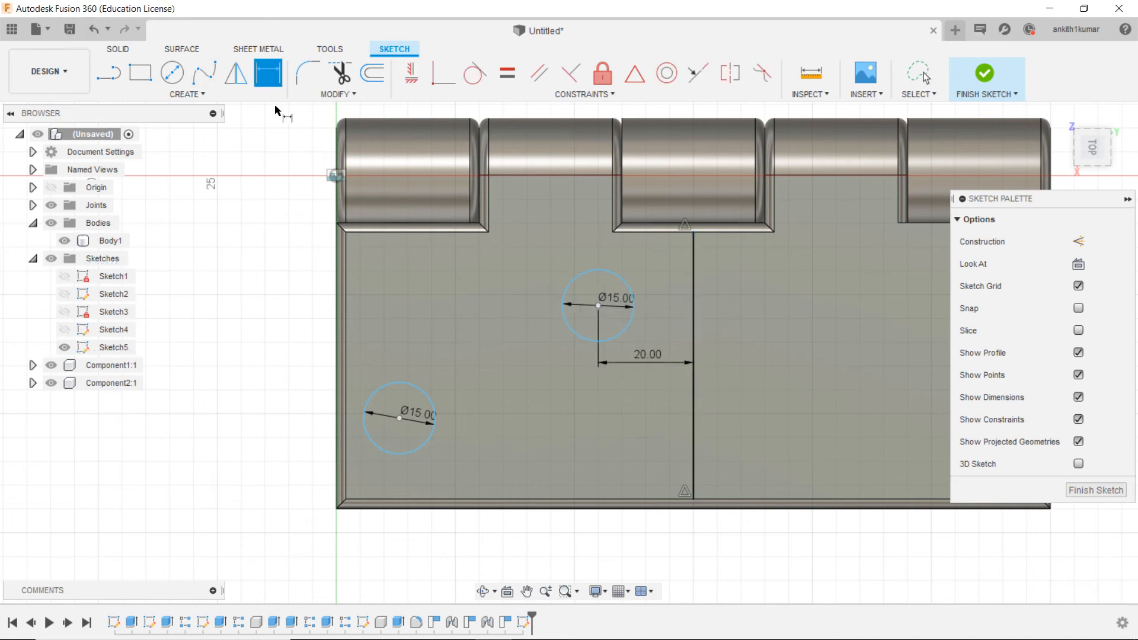
# Step: Dimension the two circle centres 30 mm apart along the knuckle axis and 20 mm apart perpendicular to it
pyautogui.click(400, 418)
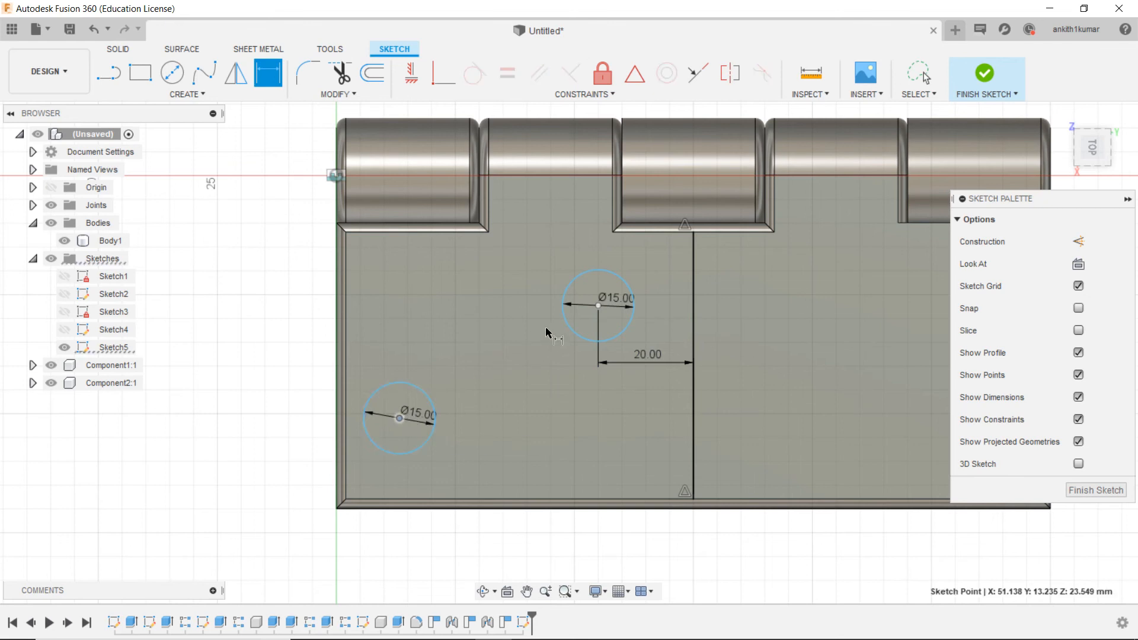
pyautogui.click(598, 306)
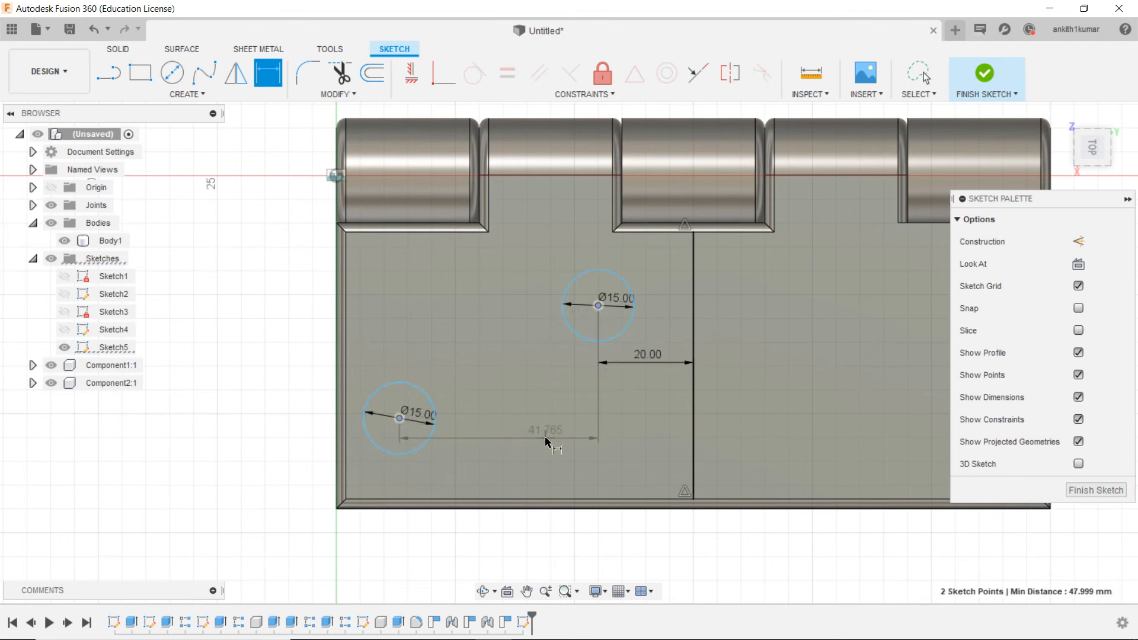
pyautogui.click(546, 438)
pyautogui.write('30')
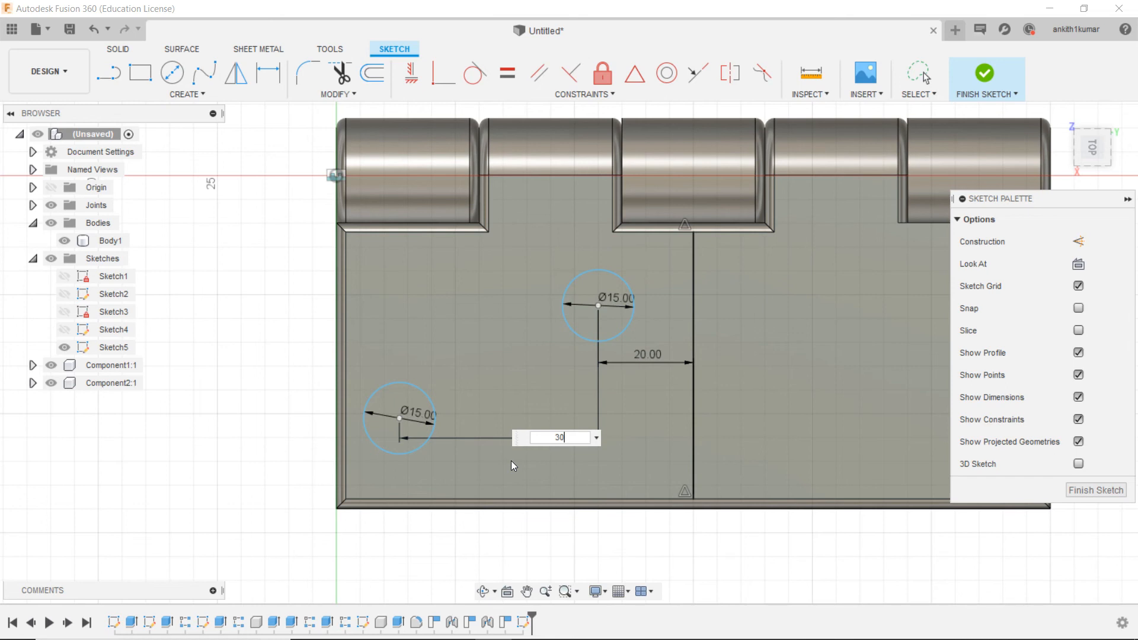
pyautogui.press('Return')
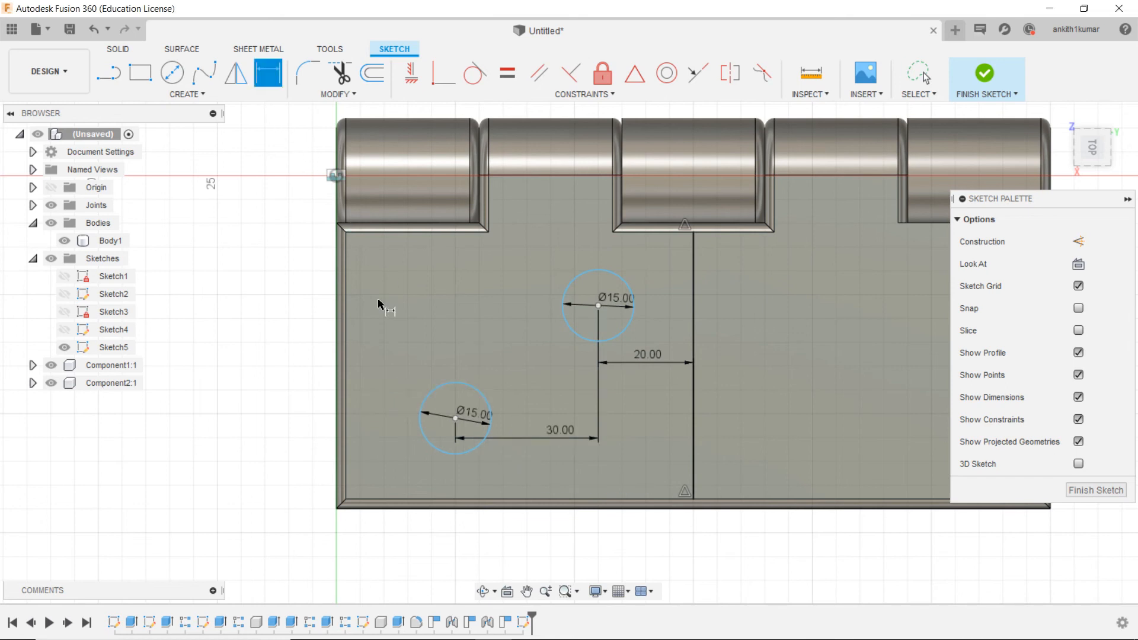
pyautogui.click(456, 420)
pyautogui.click(598, 306)
pyautogui.click(426, 321)
pyautogui.write('20')
pyautogui.press('Return')
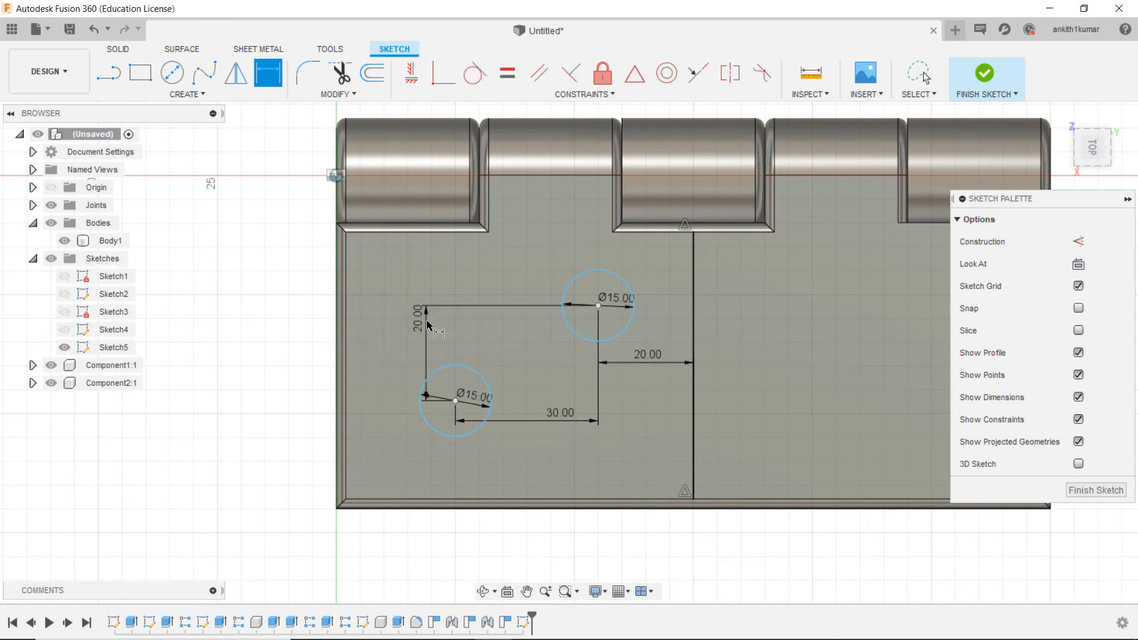
# Step: Mirror both 15 mm circles across the leaf's centre line and finish the sketch
pyautogui.scroll(-2, 427, 321)
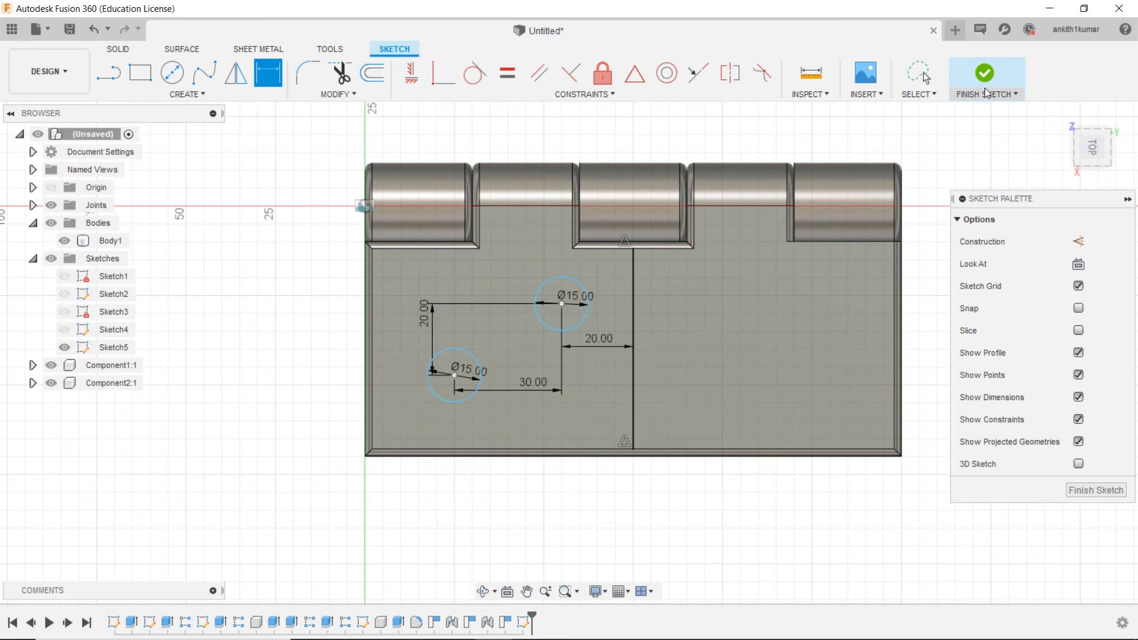
pyautogui.click(237, 77)
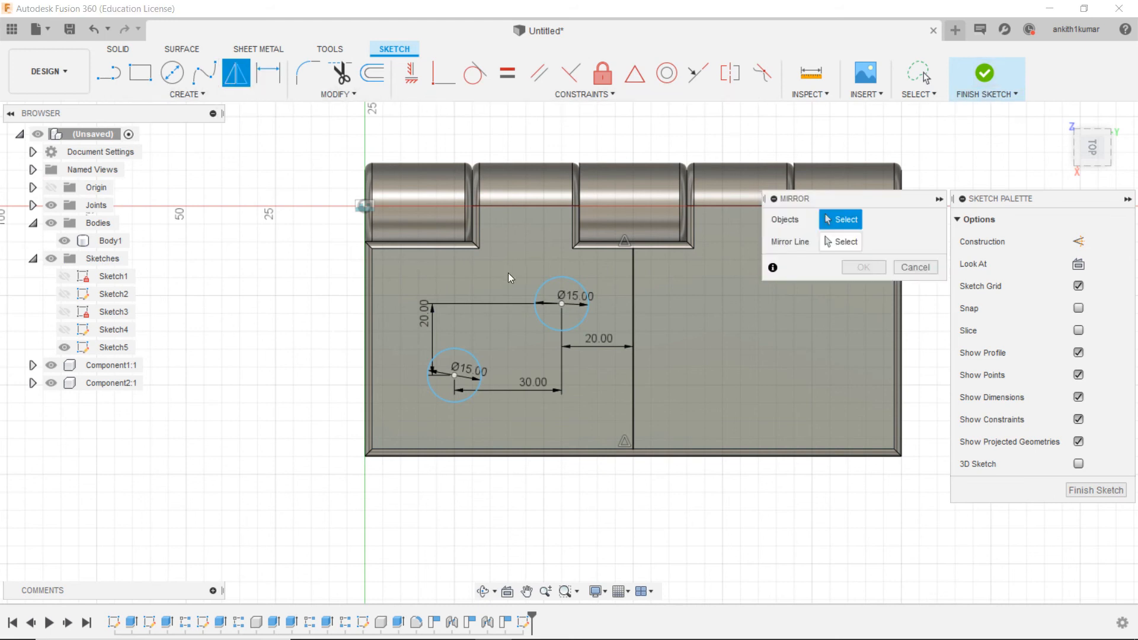
pyautogui.click(535, 294)
pyautogui.click(472, 353)
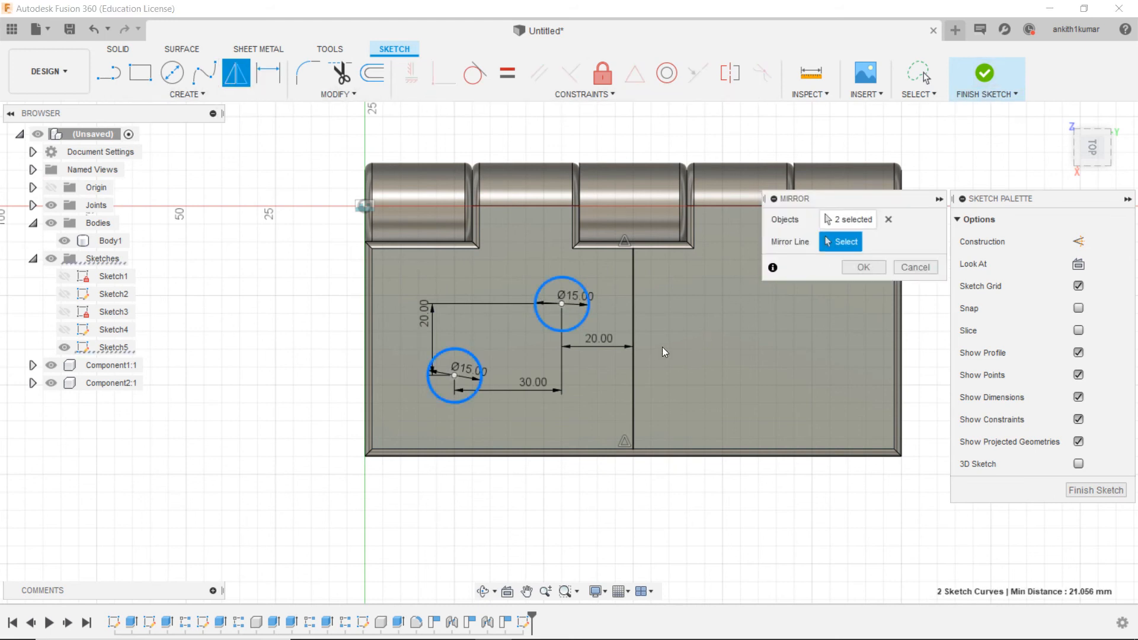
pyautogui.click(635, 354)
pyautogui.click(863, 267)
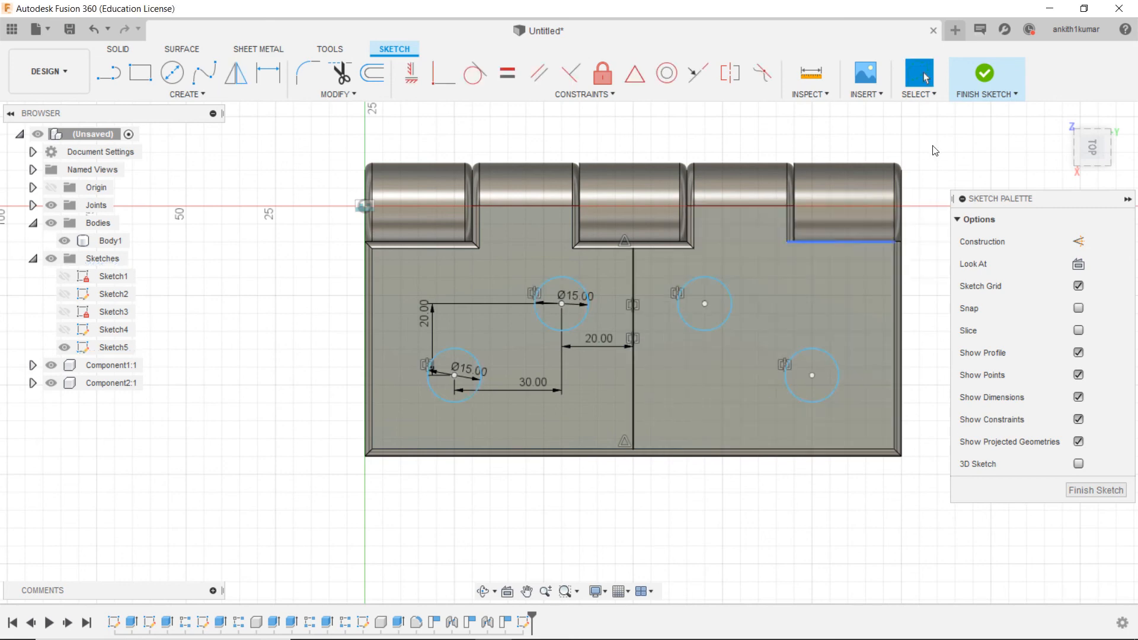
pyautogui.click(982, 75)
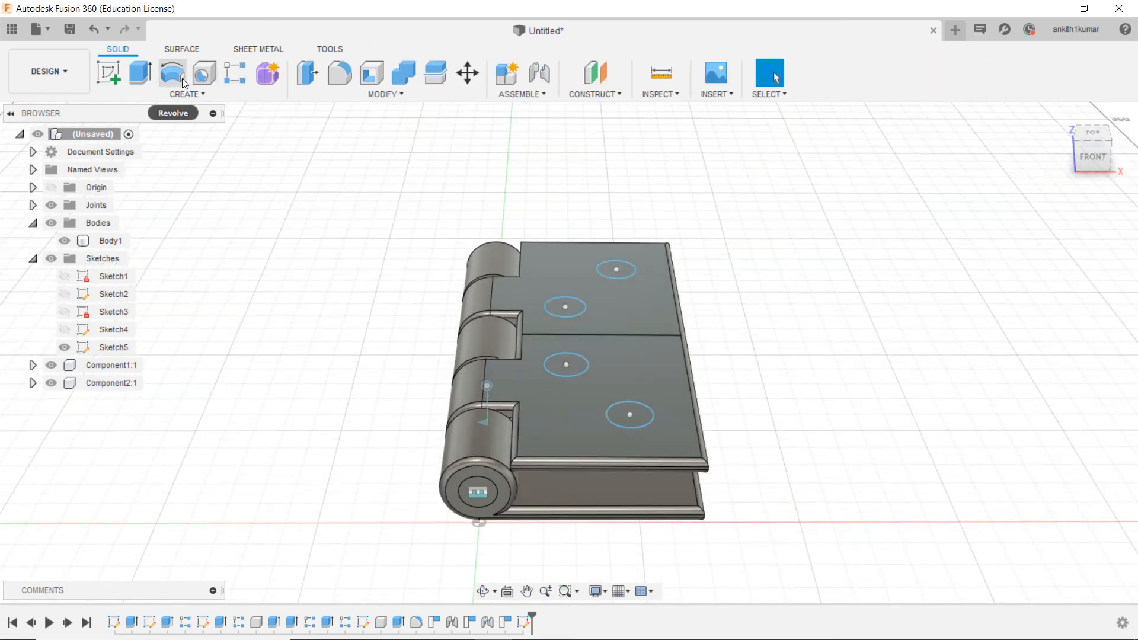
# Step: Extrude the four circle profiles as a cut with a distance of -70 mm through both hinge leaves
pyautogui.click(140, 74)
pyautogui.click(612, 271)
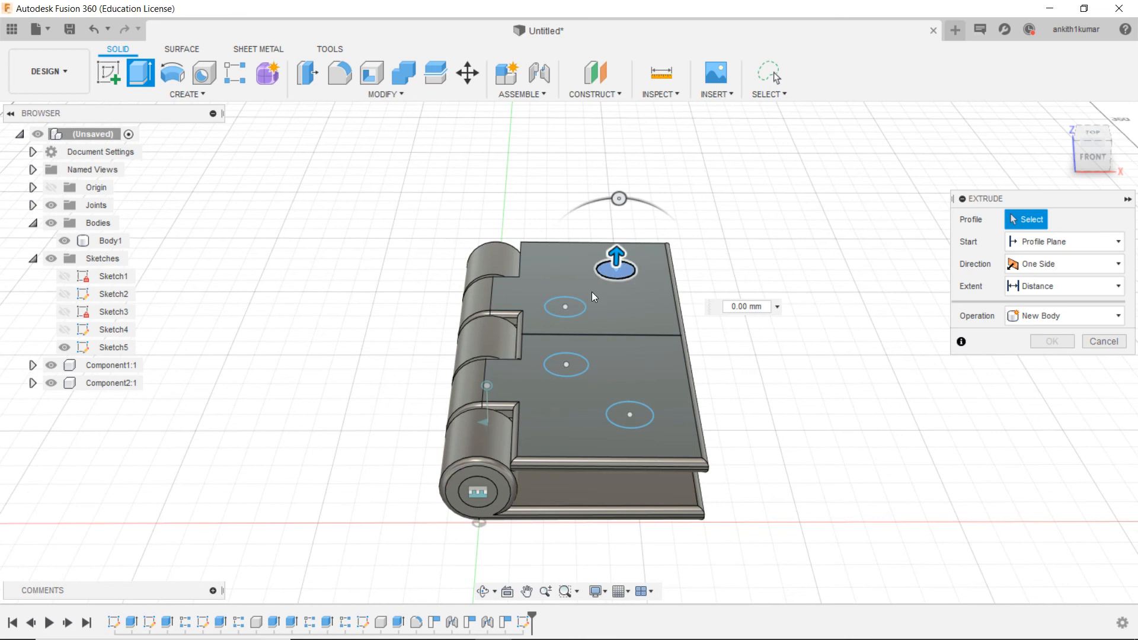
pyautogui.click(566, 308)
pyautogui.click(584, 375)
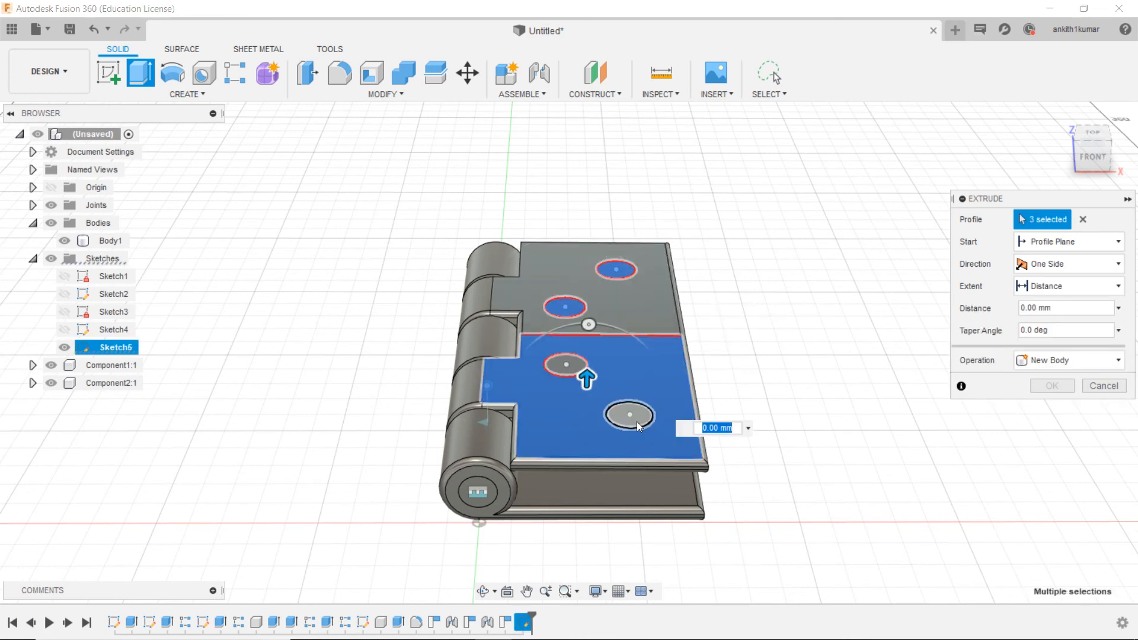
pyautogui.click(602, 378)
pyautogui.click(584, 367)
pyautogui.click(631, 412)
pyautogui.moveTo(628, 403); pyautogui.dragTo(649, 563)
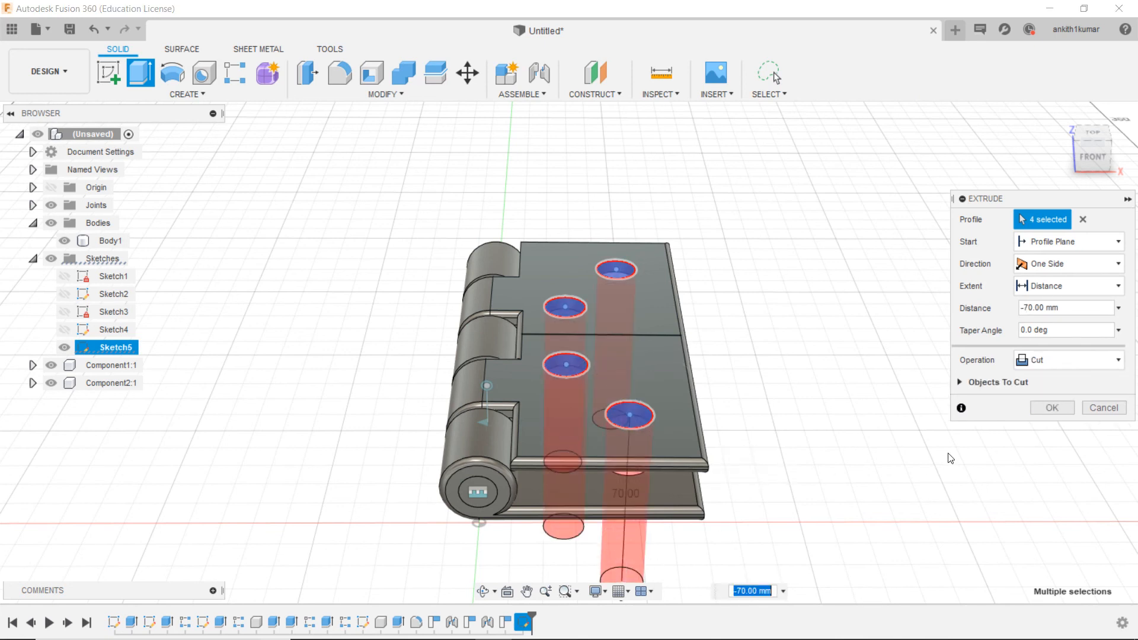
pyautogui.click(1043, 409)
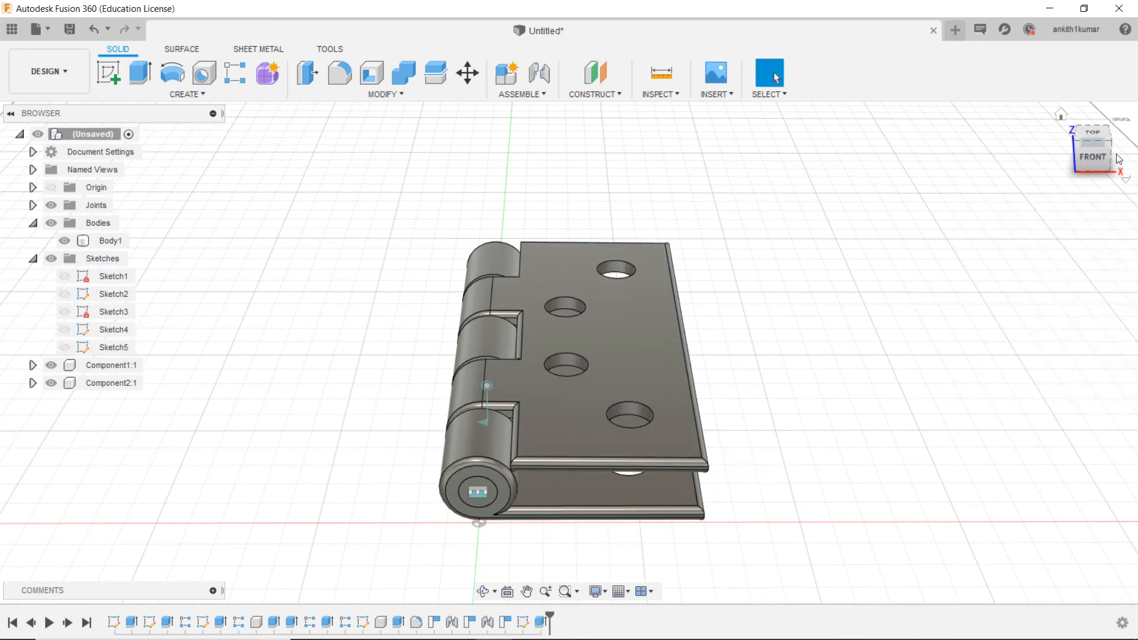
# Step: Swing the upper leaf open about the pin and inspect the screw holes in both leaves from several angles
pyautogui.moveTo(1094, 142); pyautogui.dragTo(1060, 141)
pyautogui.click(1060, 115)
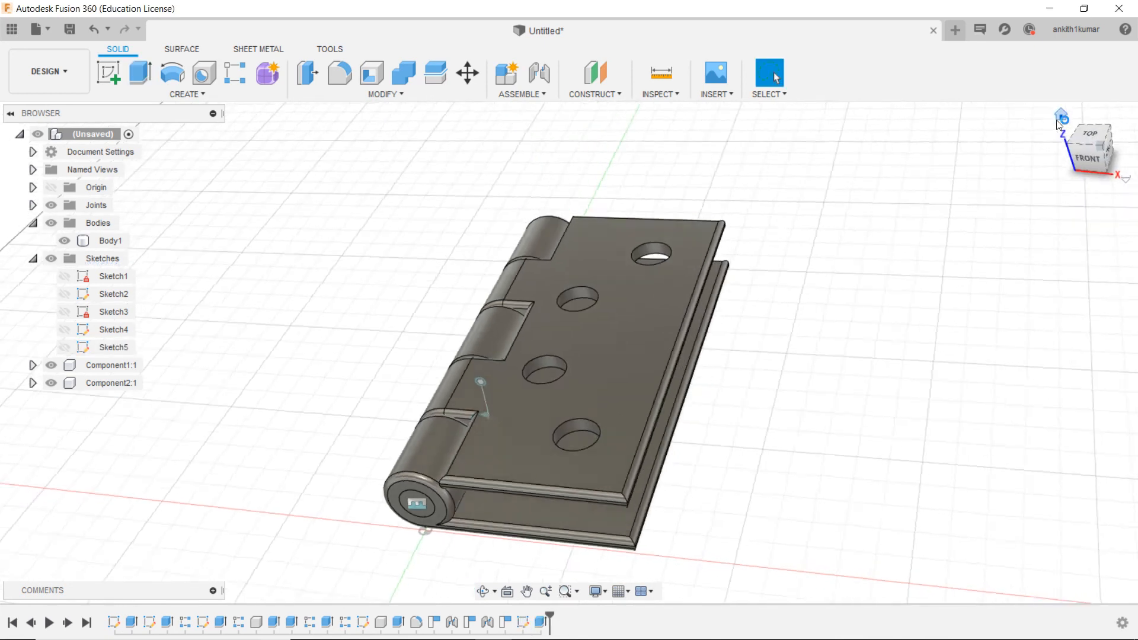
pyautogui.click(718, 360)
pyautogui.moveTo(666, 353); pyautogui.dragTo(558, 246)
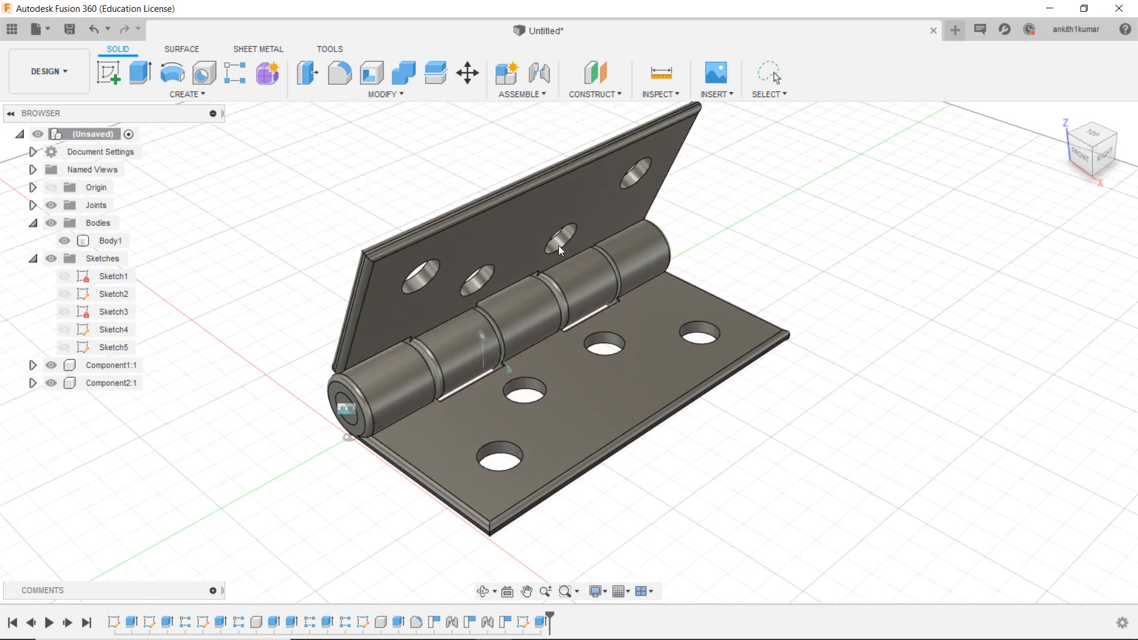
pyautogui.click(1092, 163)
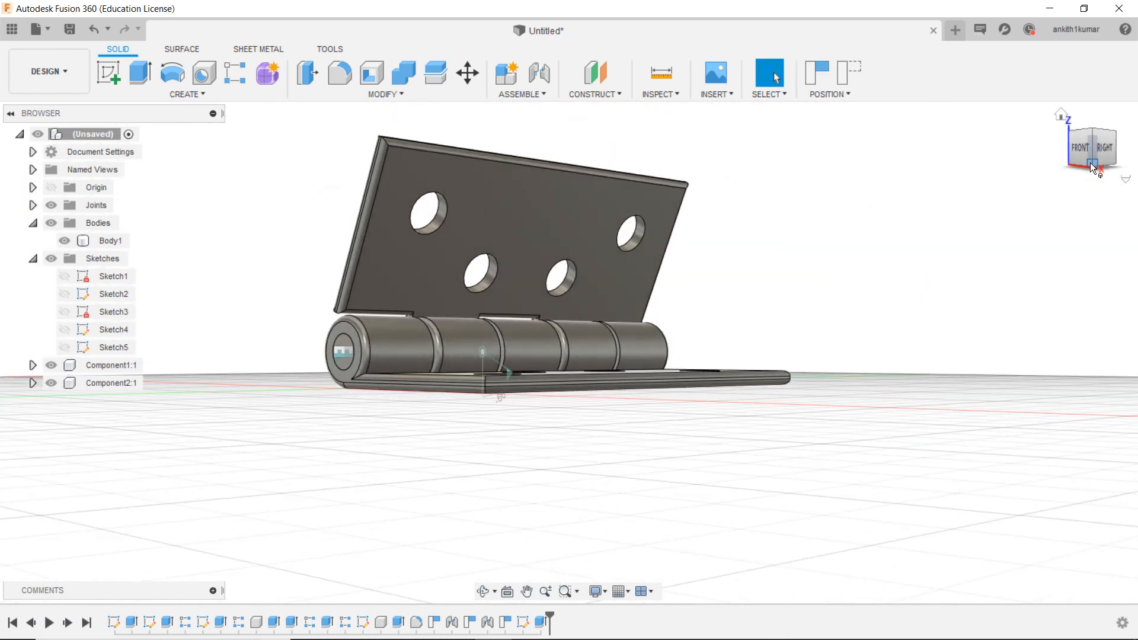
pyautogui.click(1062, 115)
pyautogui.scroll(-4, 788, 303)
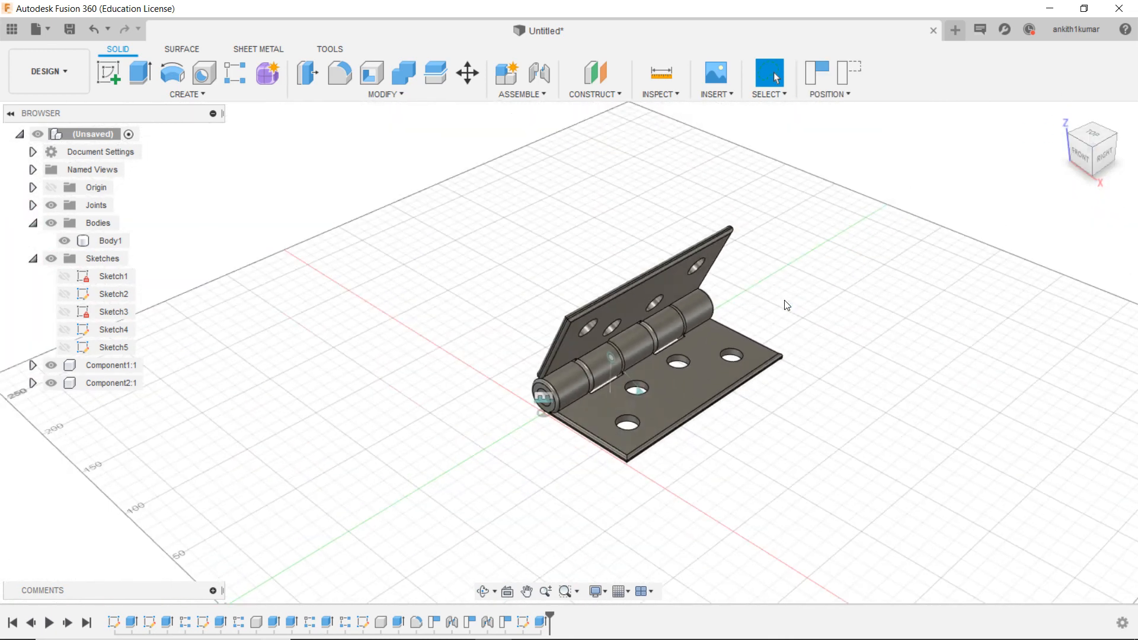
pyautogui.scroll(2, 561, 303)
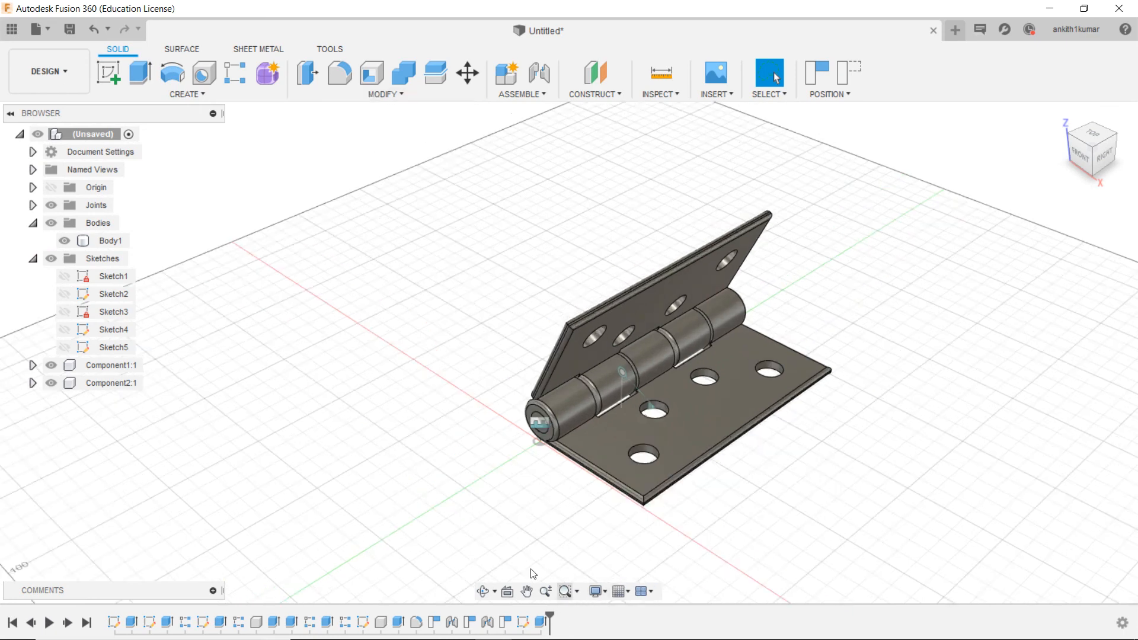
# Step: Apply the Iron - Polished appearance from the Metal library to both the lower and upper hinge leaves
pyautogui.click(342, 94)
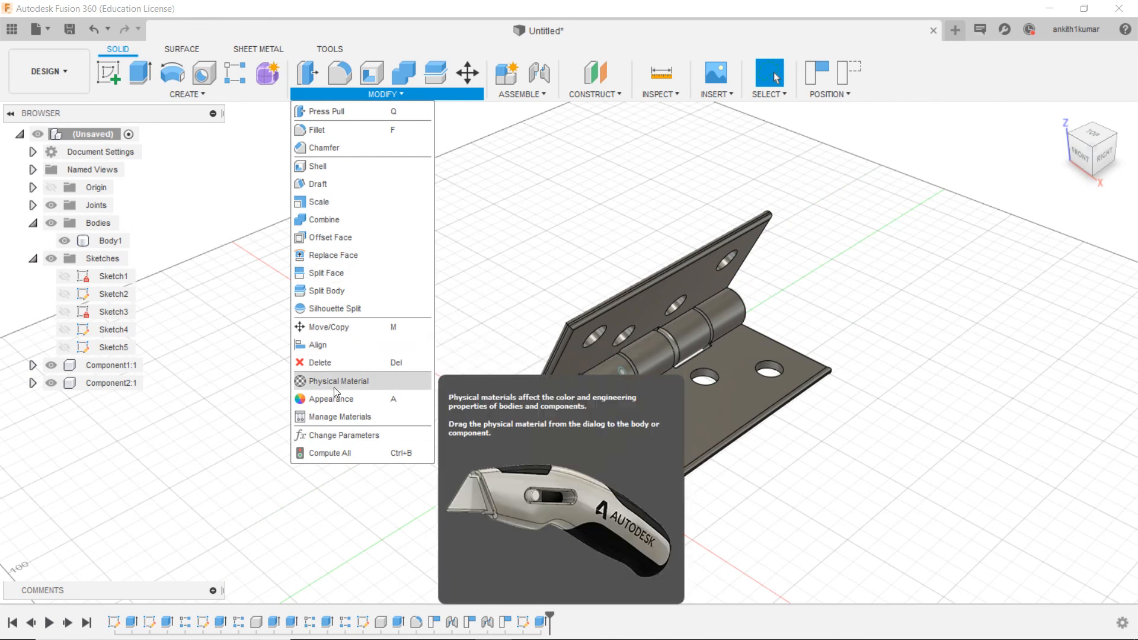
pyautogui.click(333, 393)
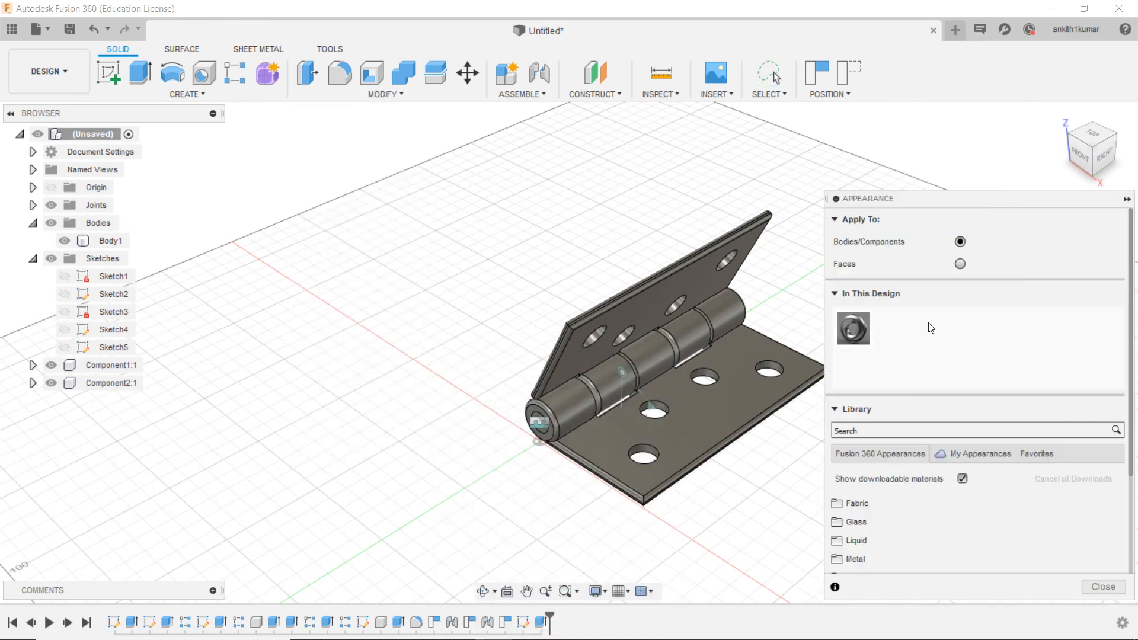
pyautogui.scroll(-1, 853, 511)
pyautogui.click(853, 511)
pyautogui.scroll(-1, 855, 515)
pyautogui.scroll(-1, 853, 513)
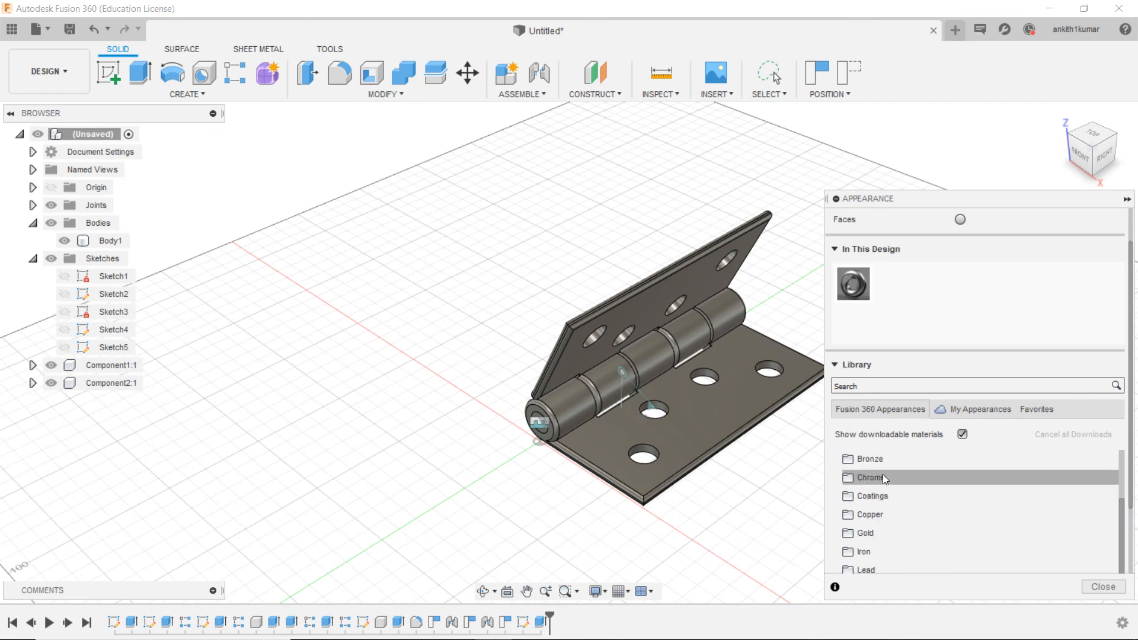
pyautogui.scroll(-1, 873, 529)
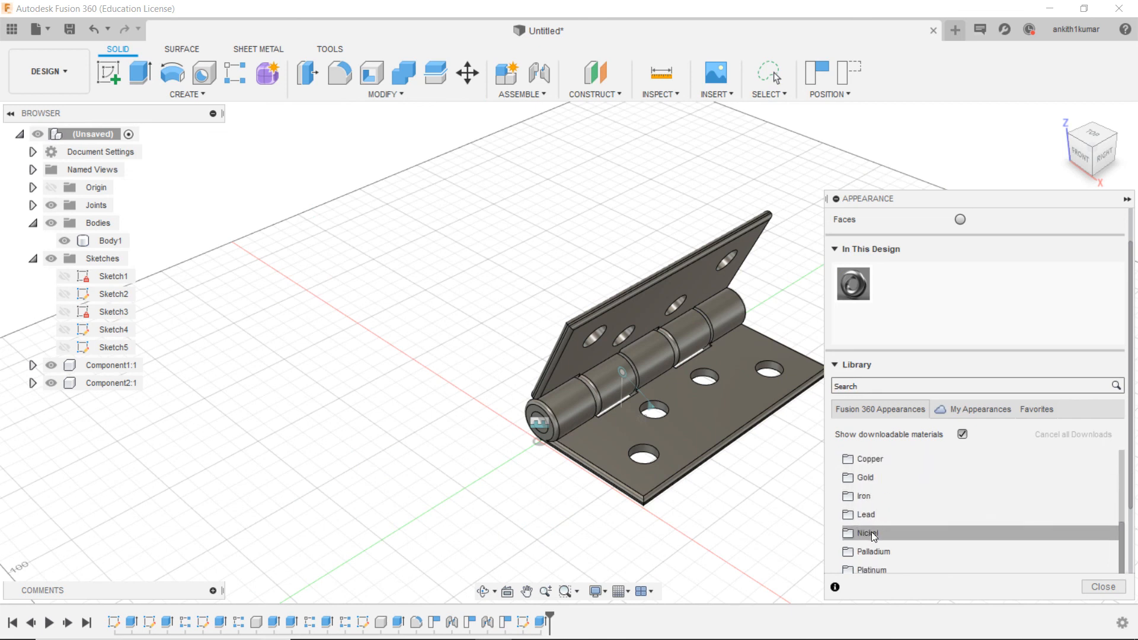
pyautogui.click(871, 496)
pyautogui.scroll(-1, 872, 496)
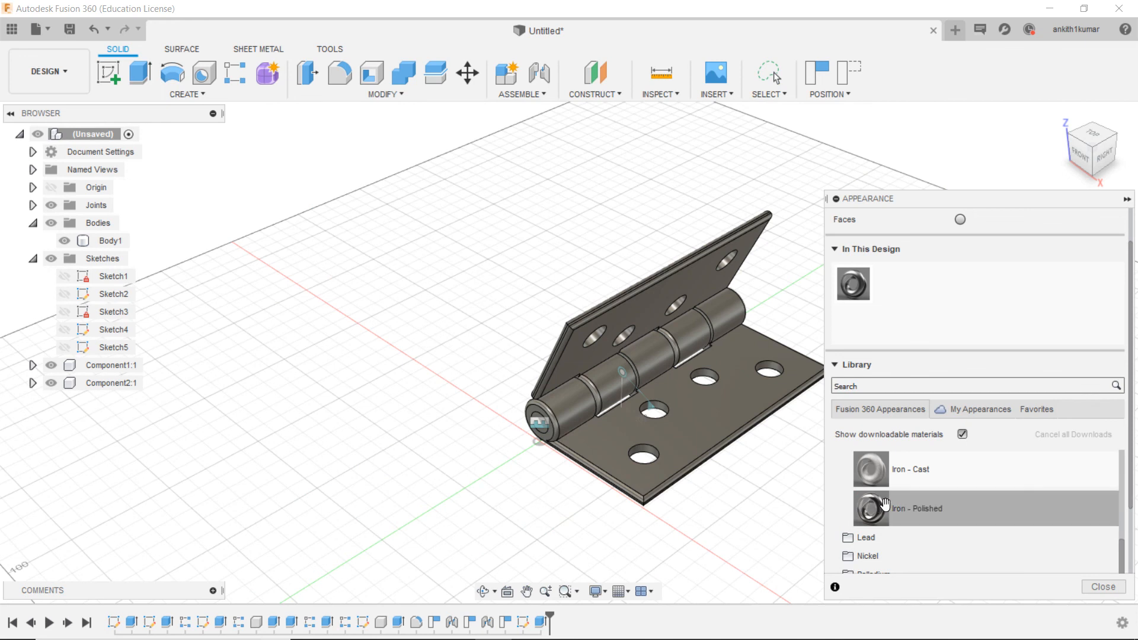
pyautogui.moveTo(870, 508); pyautogui.dragTo(683, 450)
pyautogui.moveTo(882, 513); pyautogui.dragTo(625, 342)
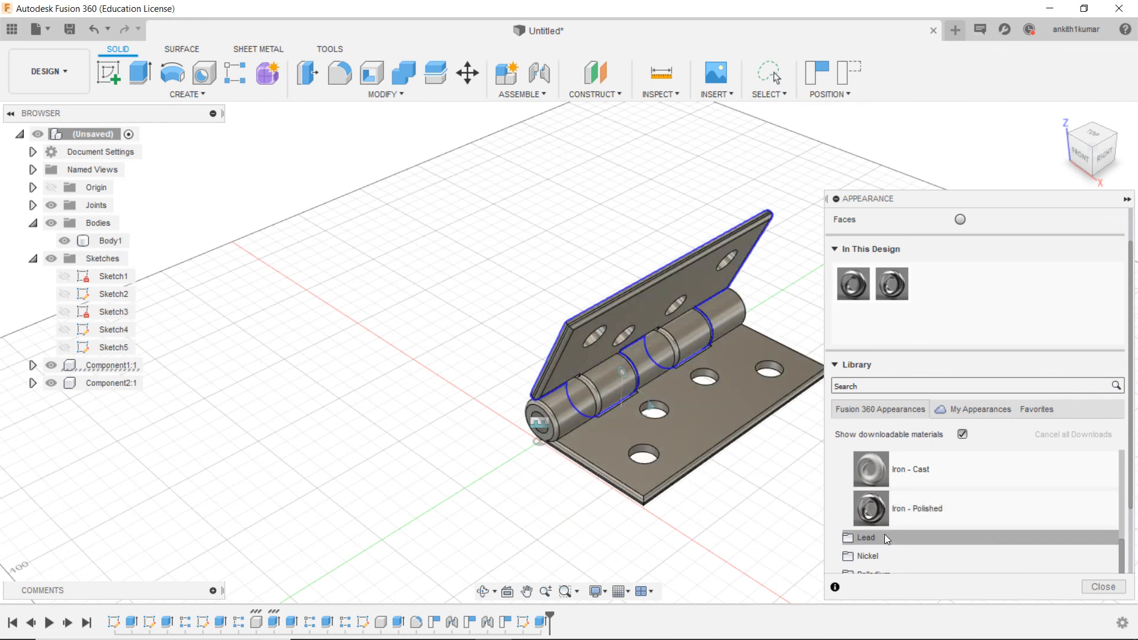
# Step: Apply the Steel - Satin appearance from the Metal library to the lower hinge leaf
pyautogui.scroll(-3, 878, 549)
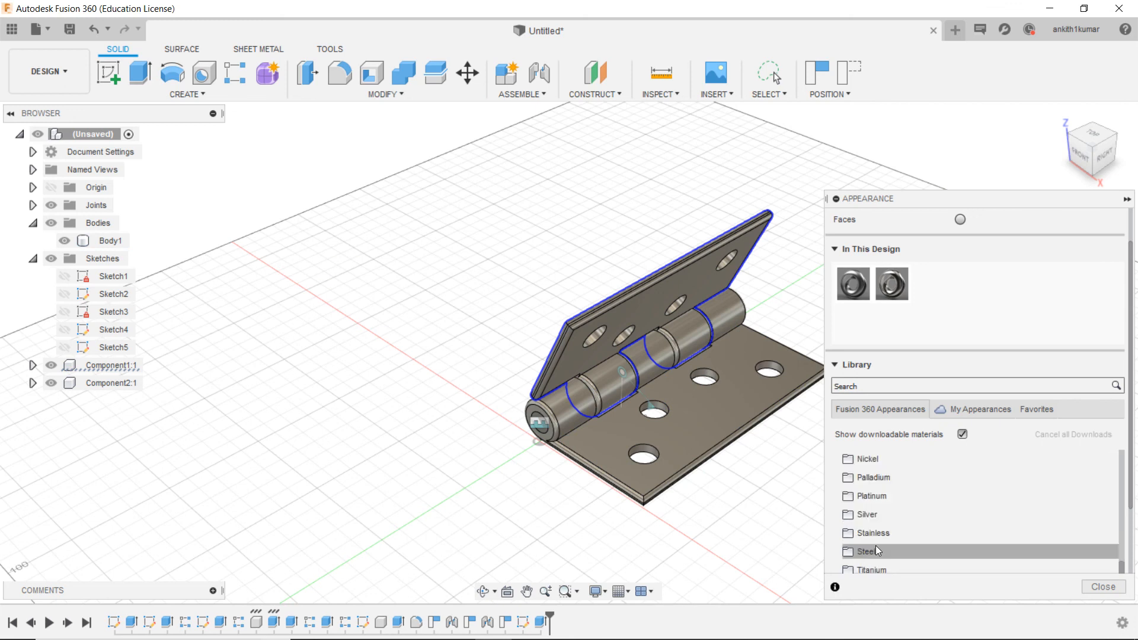
pyautogui.click(852, 534)
pyautogui.scroll(-3, 866, 528)
pyautogui.scroll(-1, 866, 529)
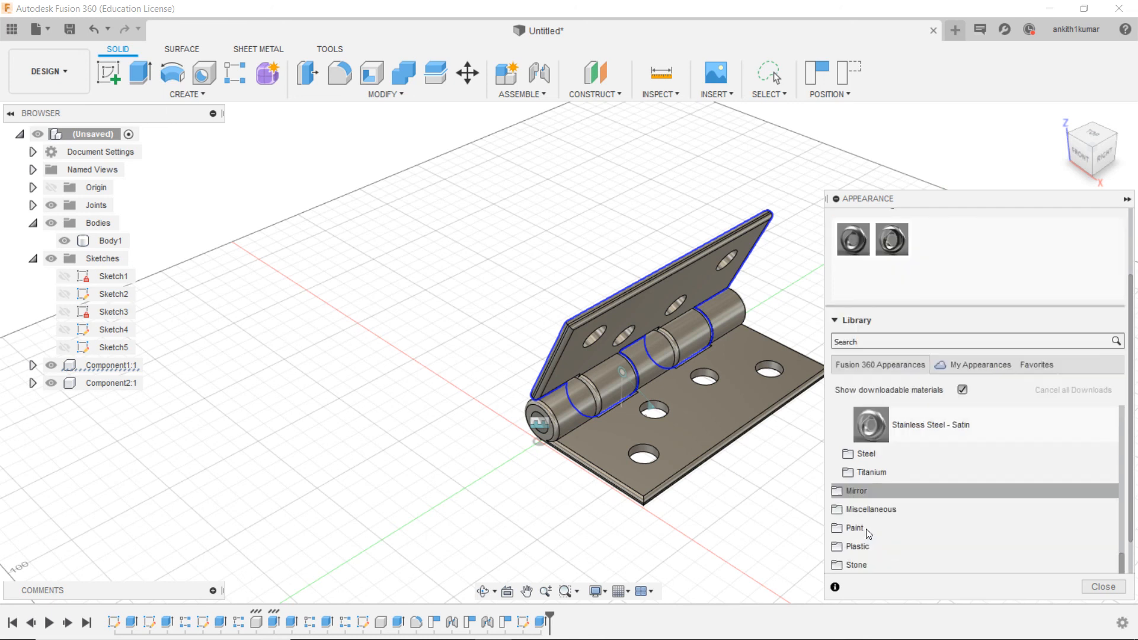
pyautogui.click(845, 458)
pyautogui.scroll(-3, 869, 499)
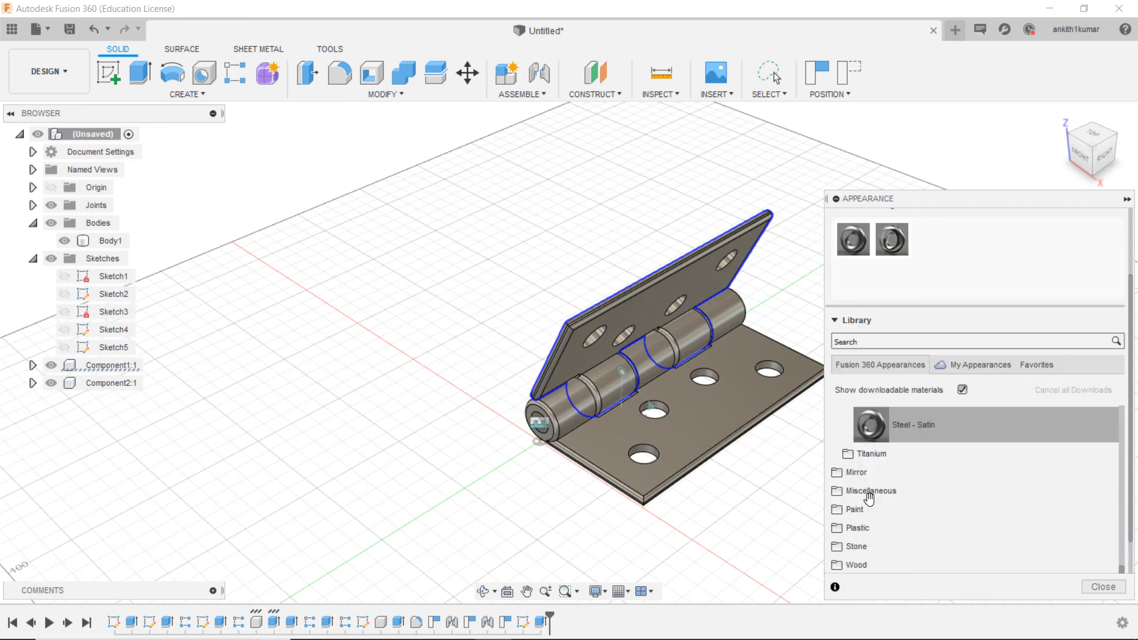
pyautogui.scroll(2, 870, 499)
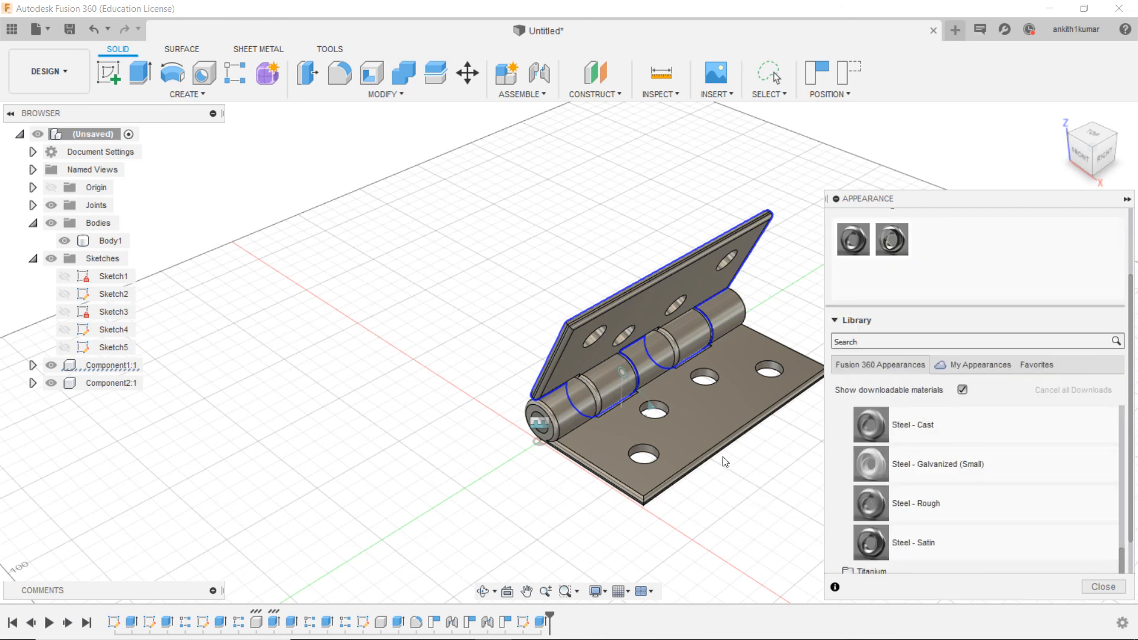
pyautogui.moveTo(898, 554); pyautogui.dragTo(692, 410)
# Step: Browse the remaining appearance categories, including Miscellaneous, and close the appearance library
pyautogui.scroll(3, 693, 418)
pyautogui.scroll(-3, 734, 477)
pyautogui.scroll(-3, 902, 504)
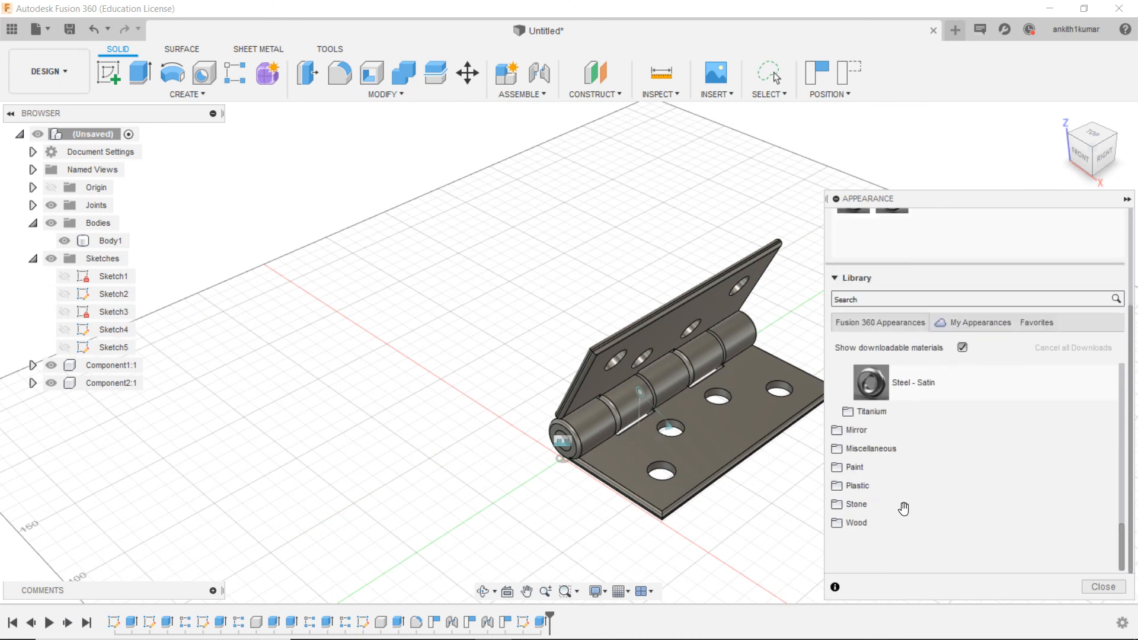
pyautogui.click(867, 444)
pyautogui.click(860, 450)
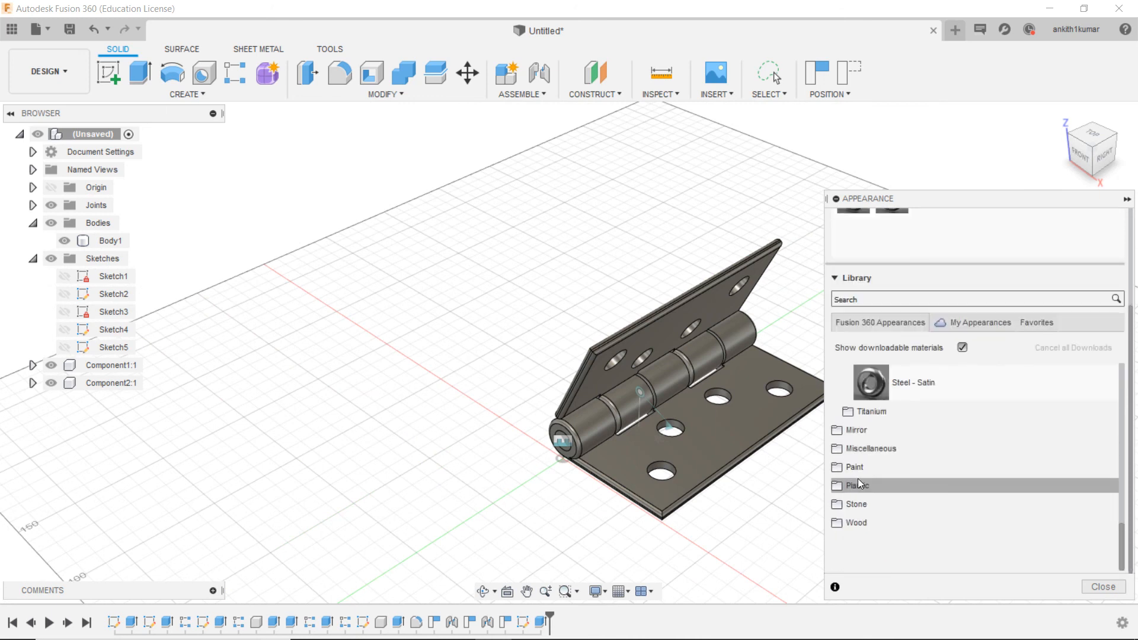
pyautogui.click(1103, 587)
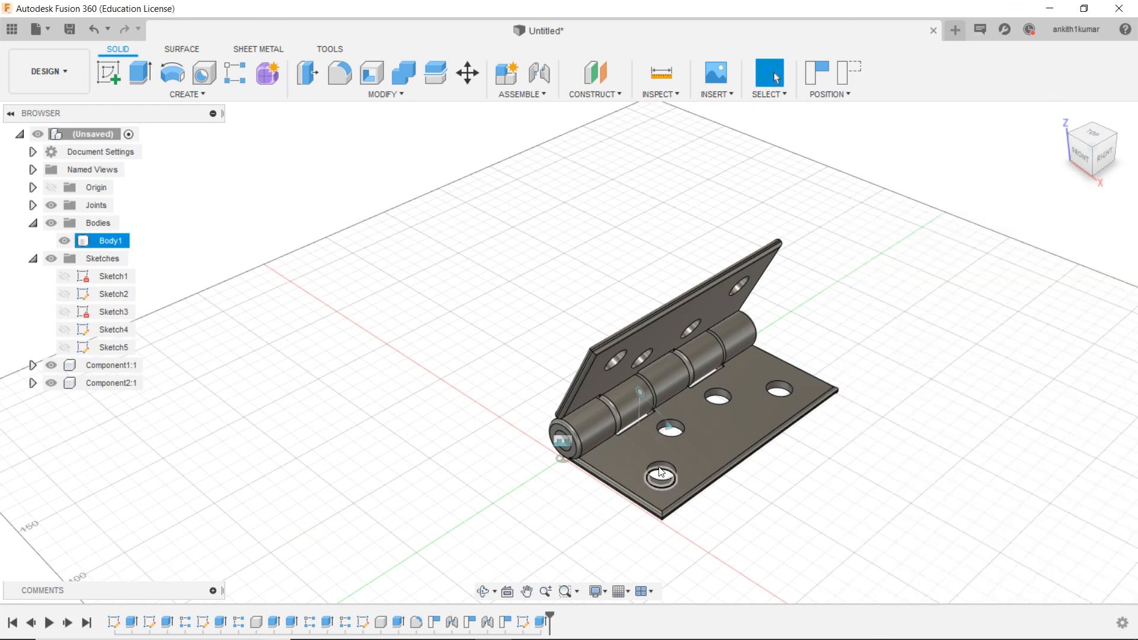
# Step: Examine the finished hinge up close and return to the home view
pyautogui.scroll(3, 659, 463)
pyautogui.moveTo(1095, 158)
pyautogui.mouseDown()
pyautogui.moveTo(1112, 160)
pyautogui.moveTo(1093, 155)
pyautogui.mouseUp()
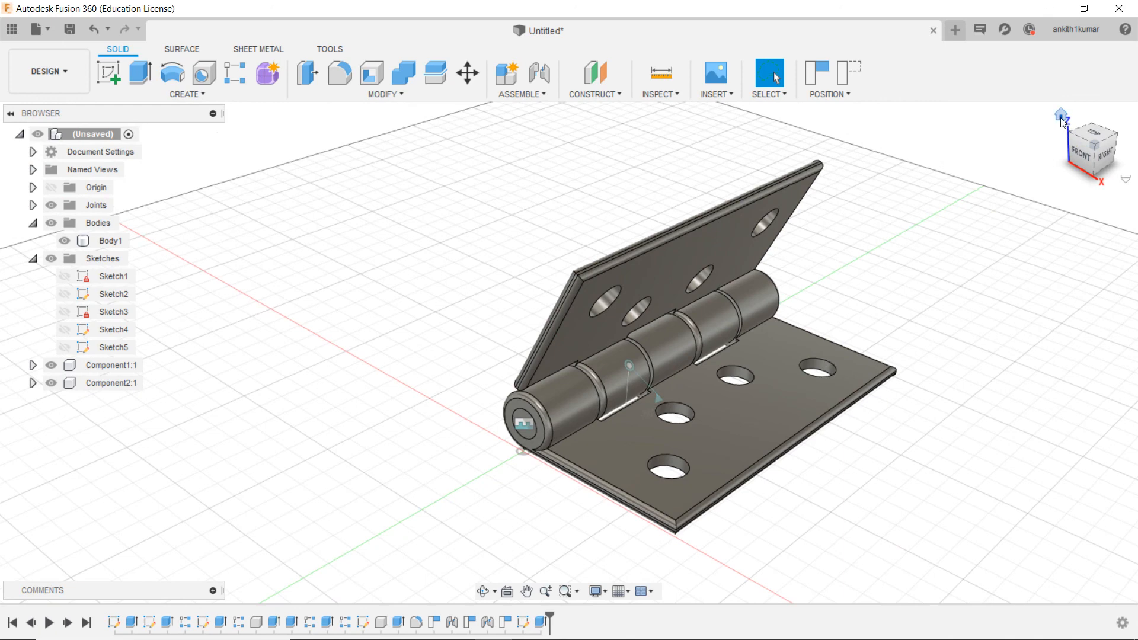
pyautogui.click(1062, 116)
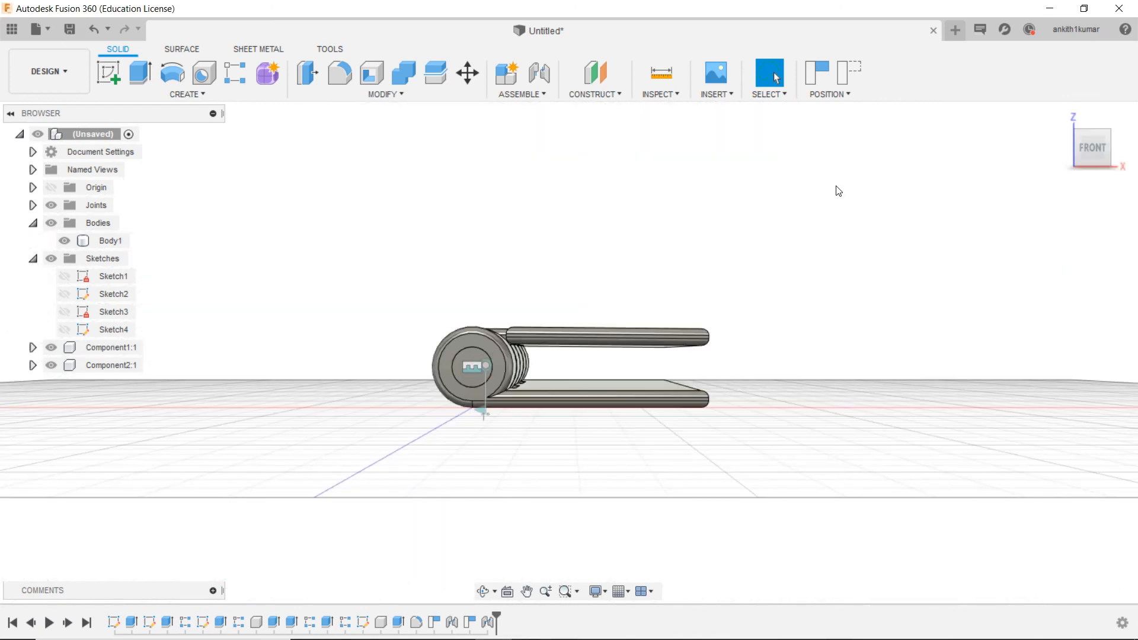